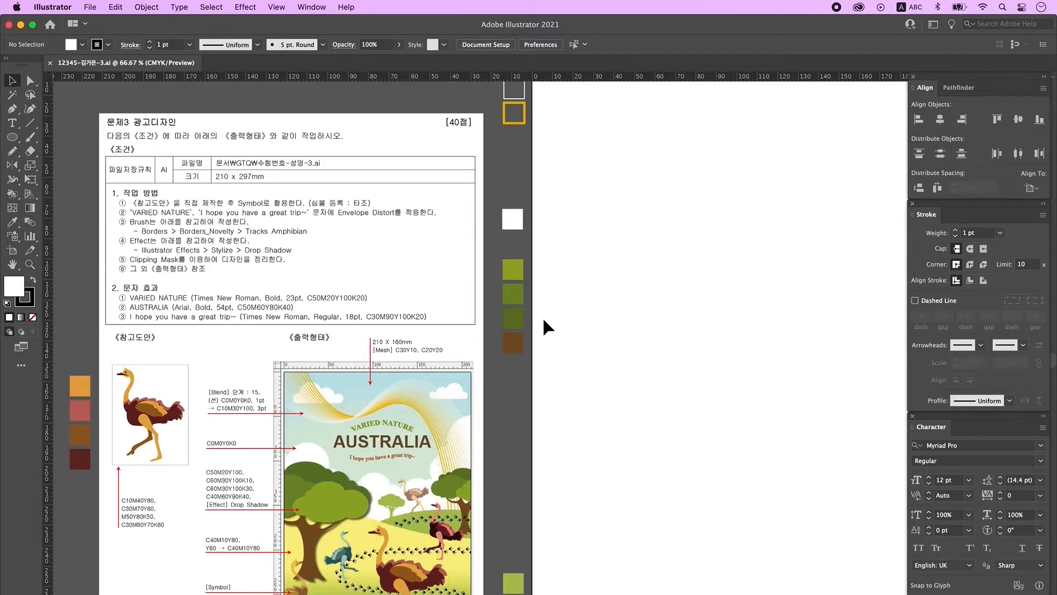
# Step: Add the point text "VARIED NATURE" on the empty pasteboard area beside the instruction sheet
pyautogui.moveTo(685, 215); pyautogui.dragTo(578, 262)
pyautogui.moveTo(701, 300); pyautogui.dragTo(718, 289)
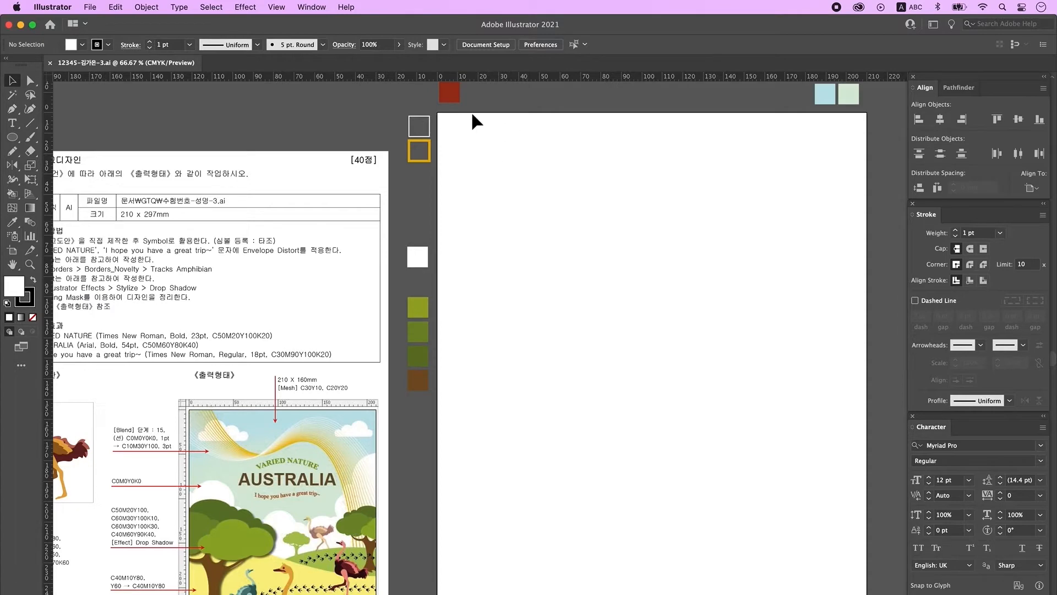
pyautogui.moveTo(542, 373); pyautogui.dragTo(863, 338)
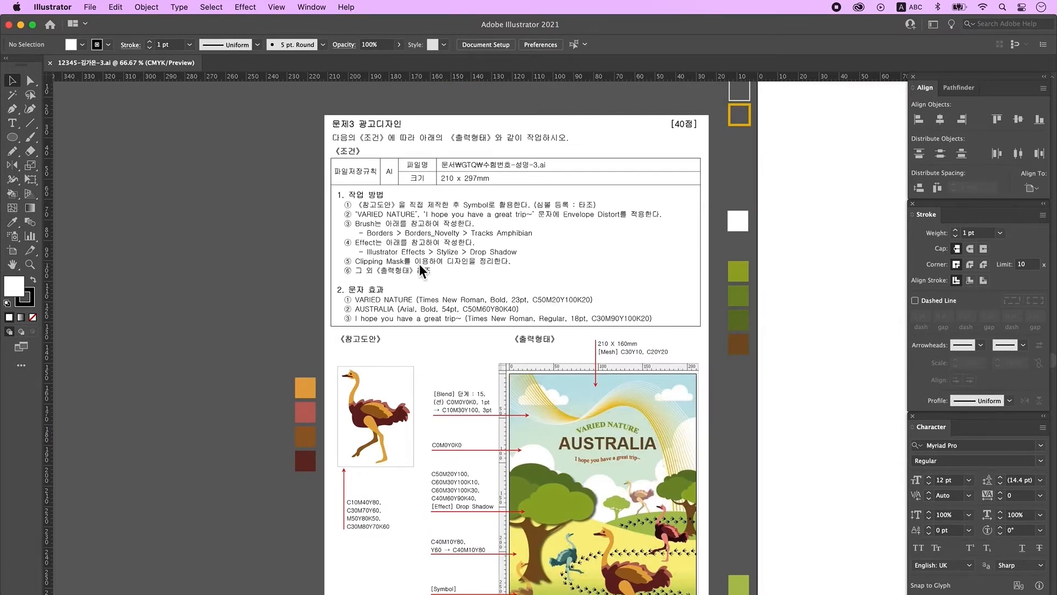
pyautogui.keyDown('super'); pyautogui.click(423, 375); pyautogui.keyUp('super')
pyautogui.click(13, 123)
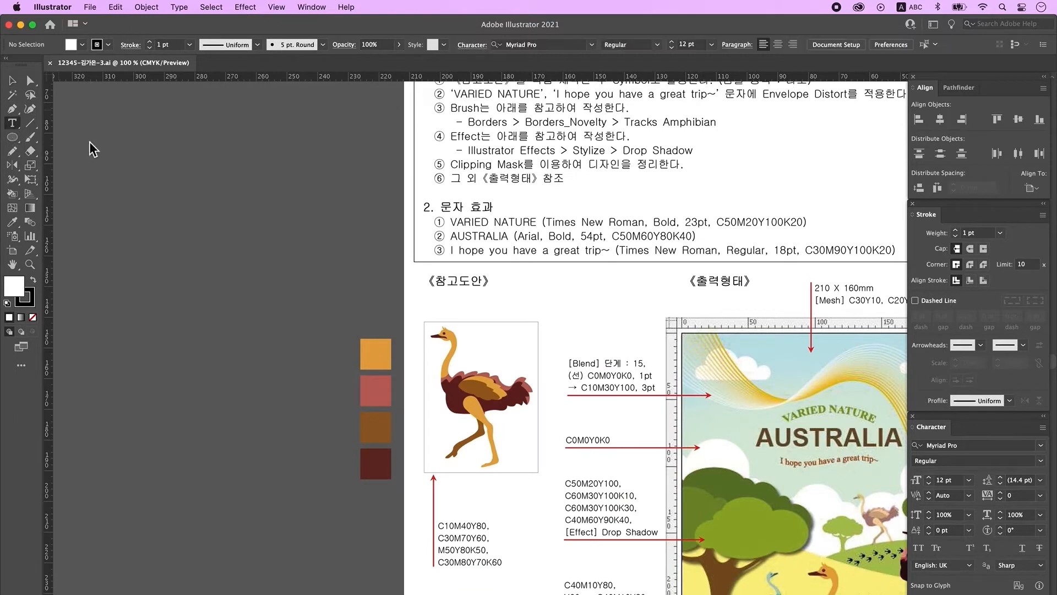
pyautogui.click(150, 190)
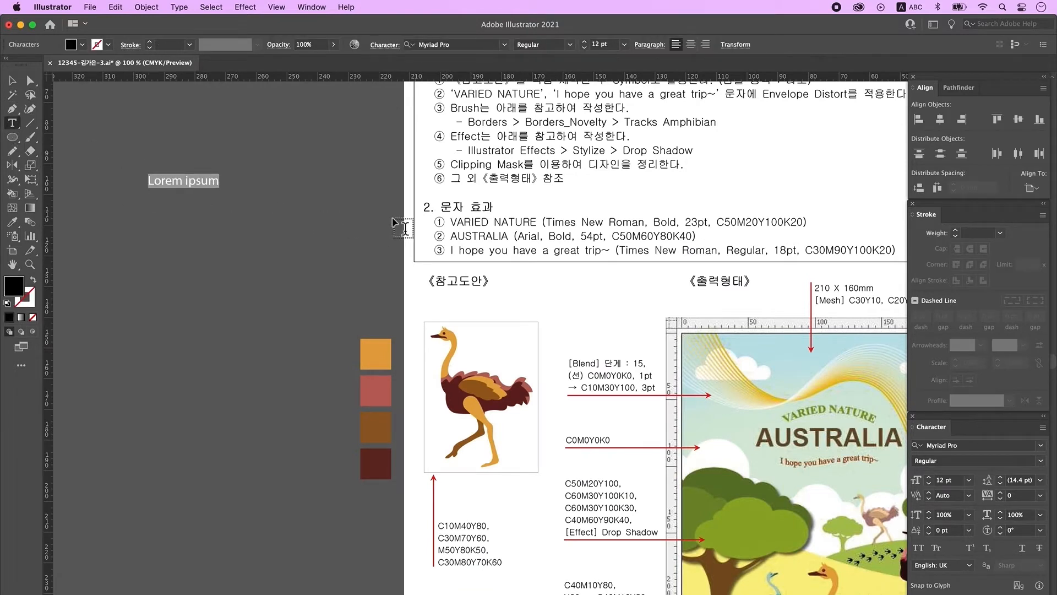
pyautogui.write('VARIED NATU')
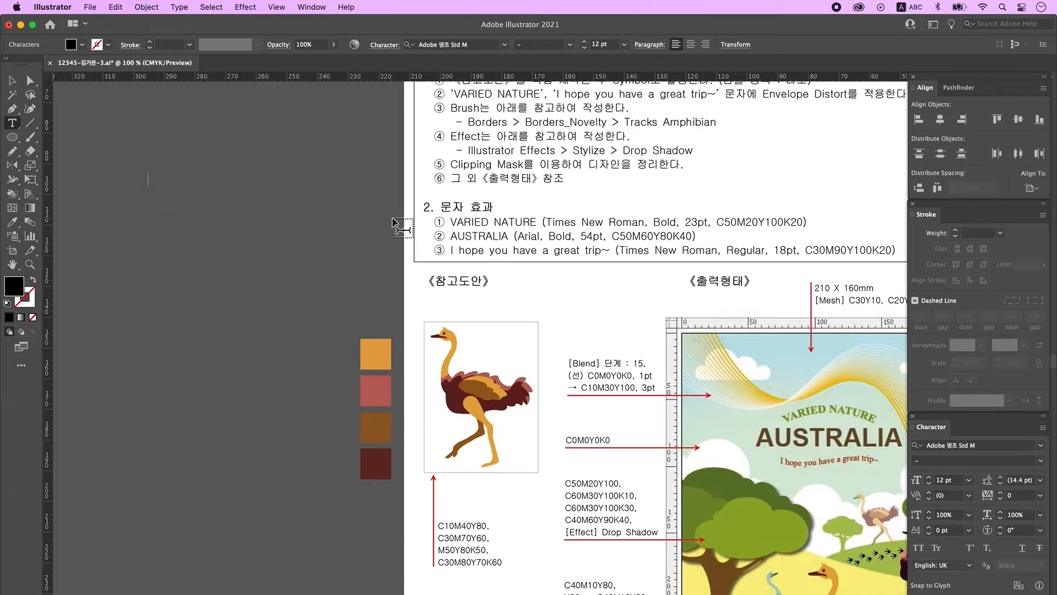
pyautogui.write('RE')
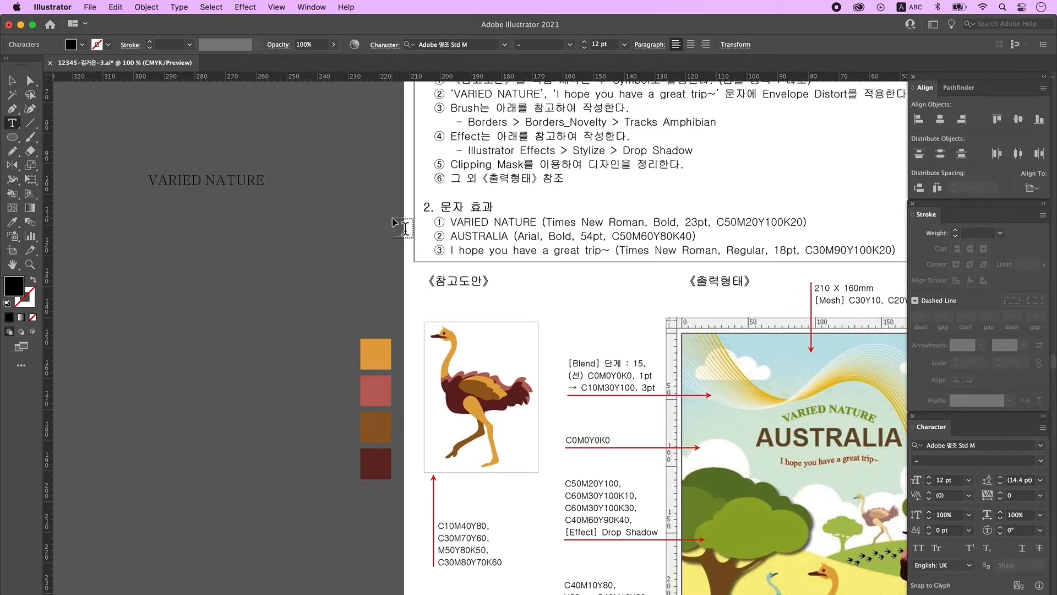
pyautogui.press('Escape')
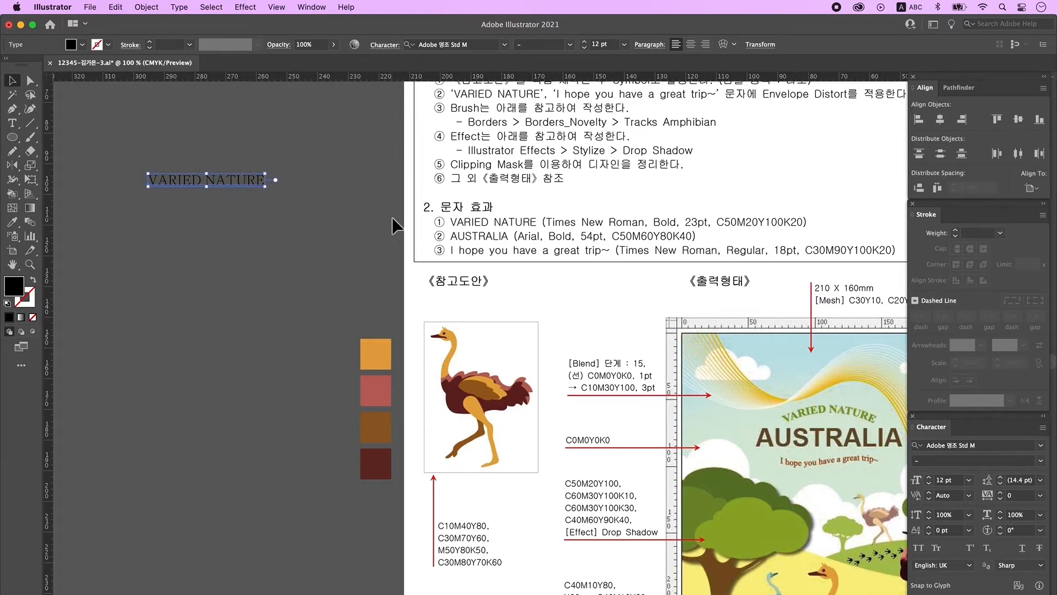
# Step: Format "VARIED NATURE" as Times New Roman, Bold, 23 pt and fill it with the sampled olive green swatch colour
pyautogui.click(311, 7)
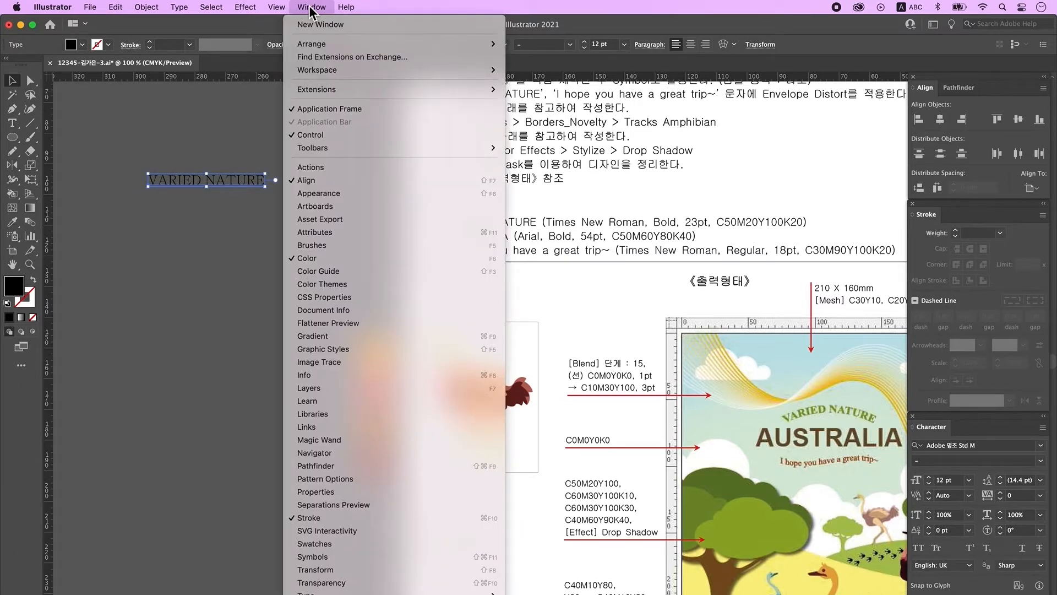
pyautogui.moveTo(331, 592)
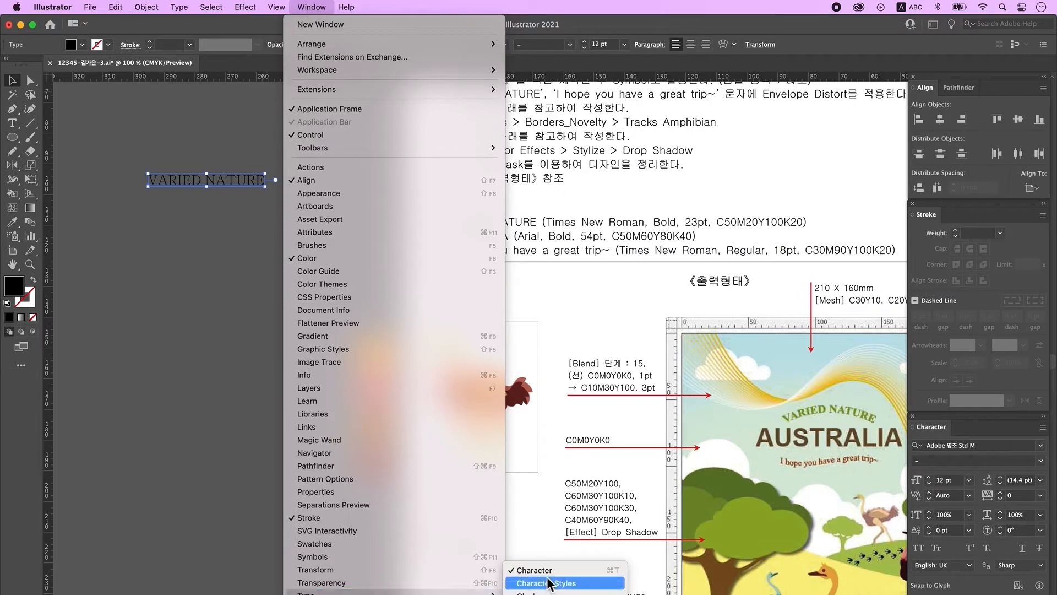
pyautogui.click(201, 183)
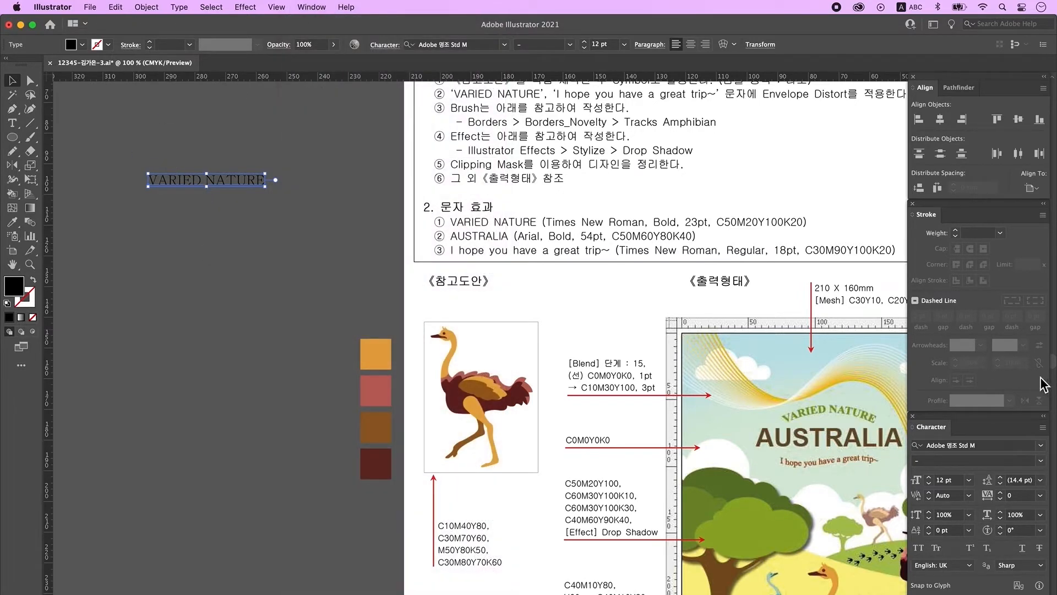
pyautogui.click(970, 449)
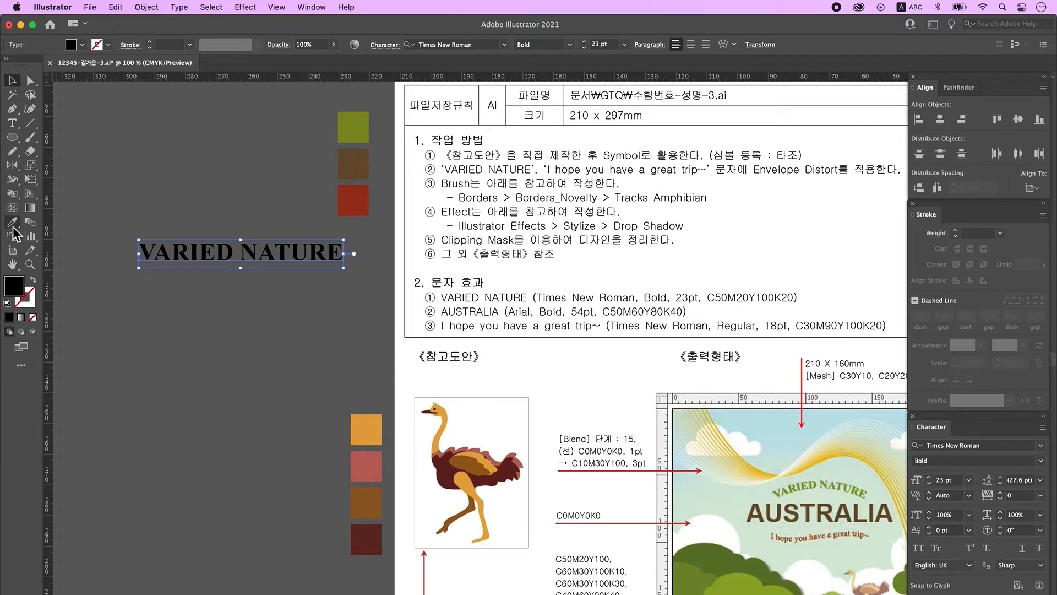
pyautogui.click(13, 224)
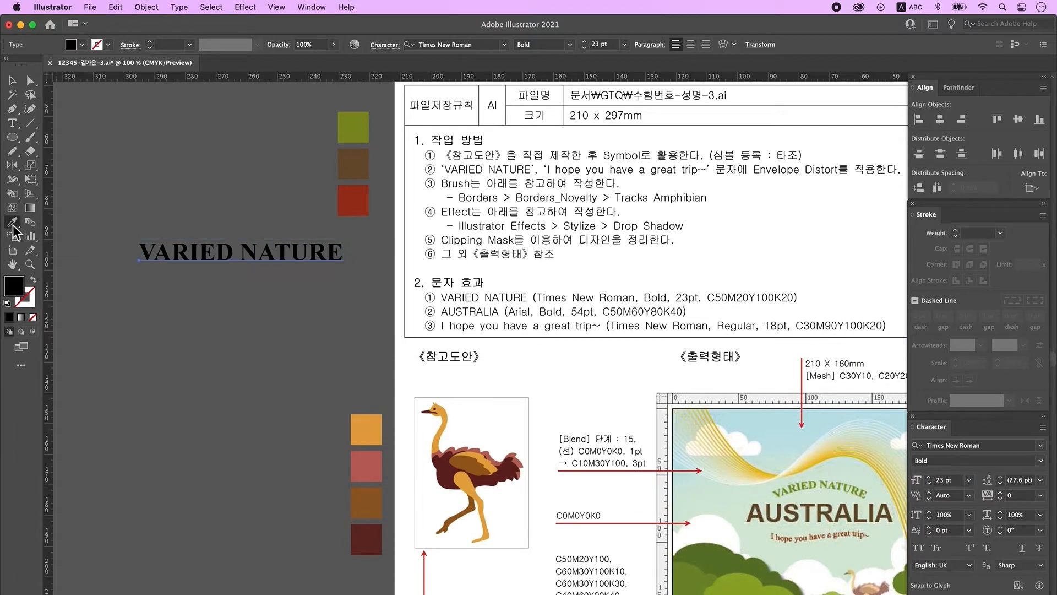
pyautogui.click(361, 130)
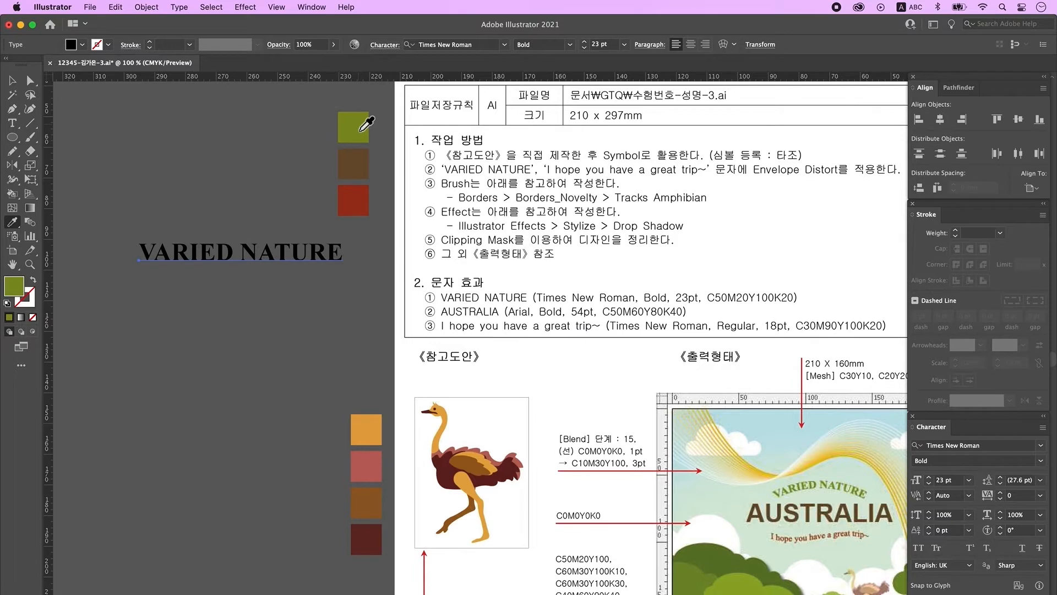
# Step: Apply an envelope warp to "VARIED NATURE" with the horizontal Arc style and a 30% bend
pyautogui.click(15, 125)
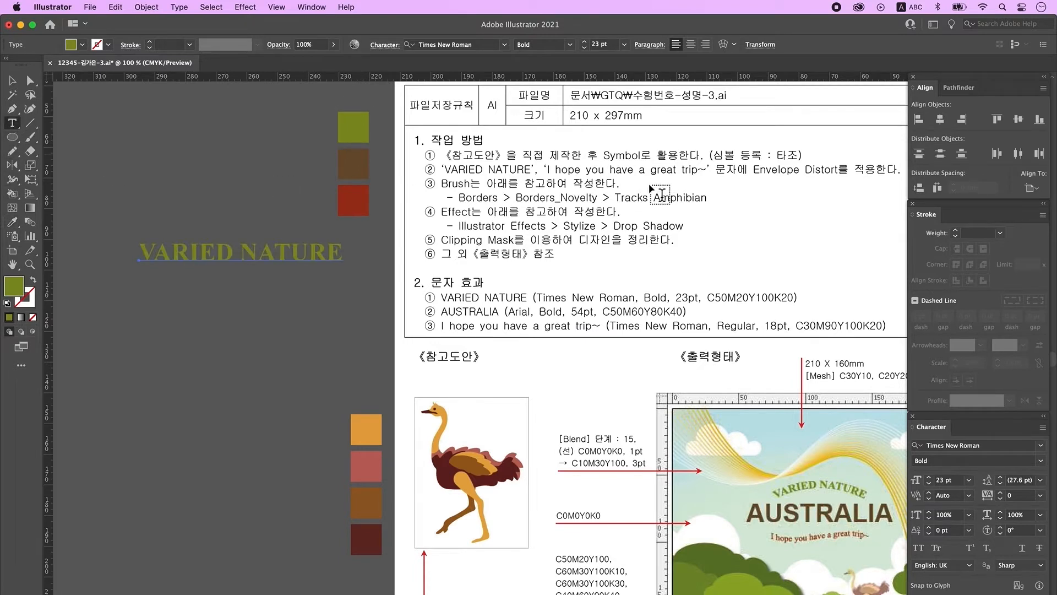
pyautogui.click(723, 44)
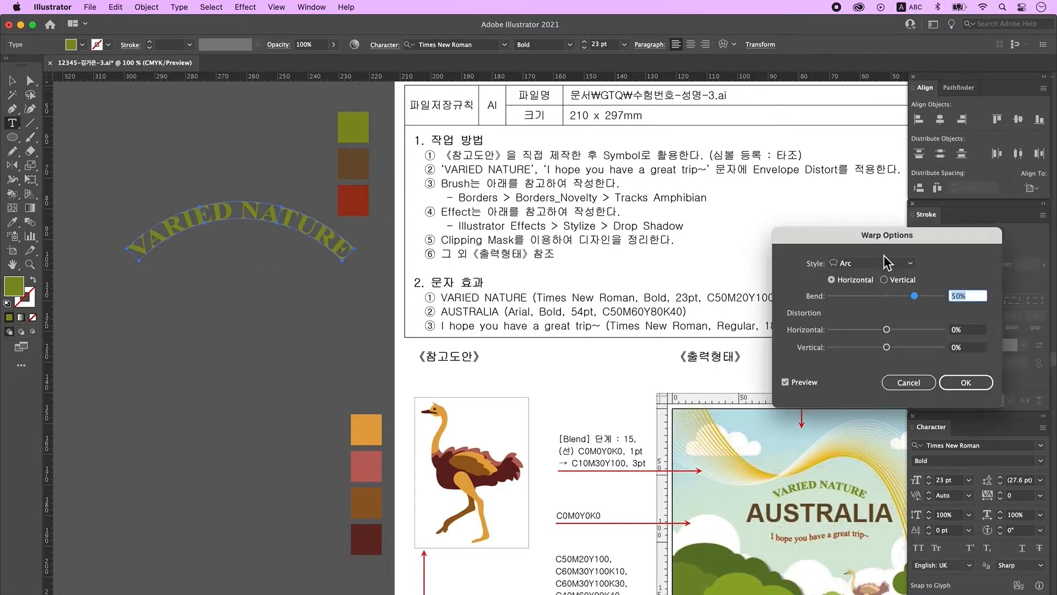
pyautogui.moveTo(914, 296); pyautogui.dragTo(897, 297)
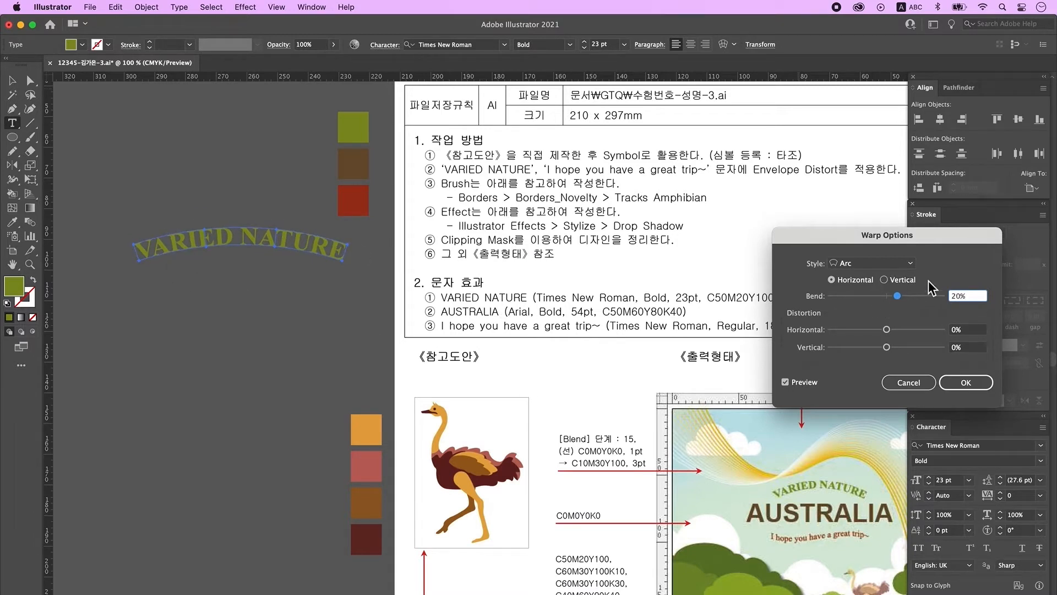
pyautogui.moveTo(898, 297); pyautogui.dragTo(904, 300)
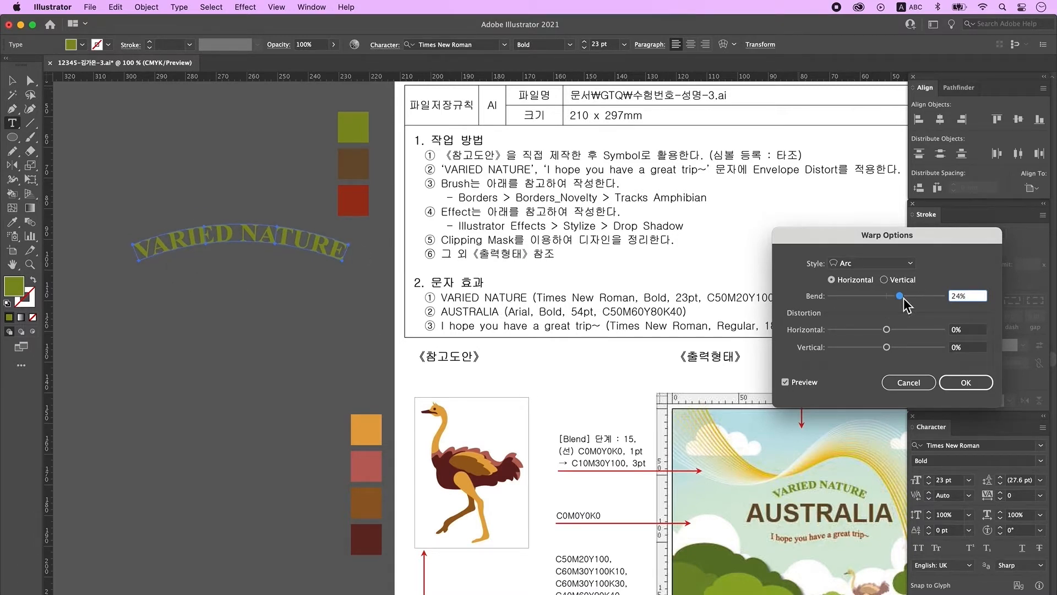
pyautogui.click(966, 382)
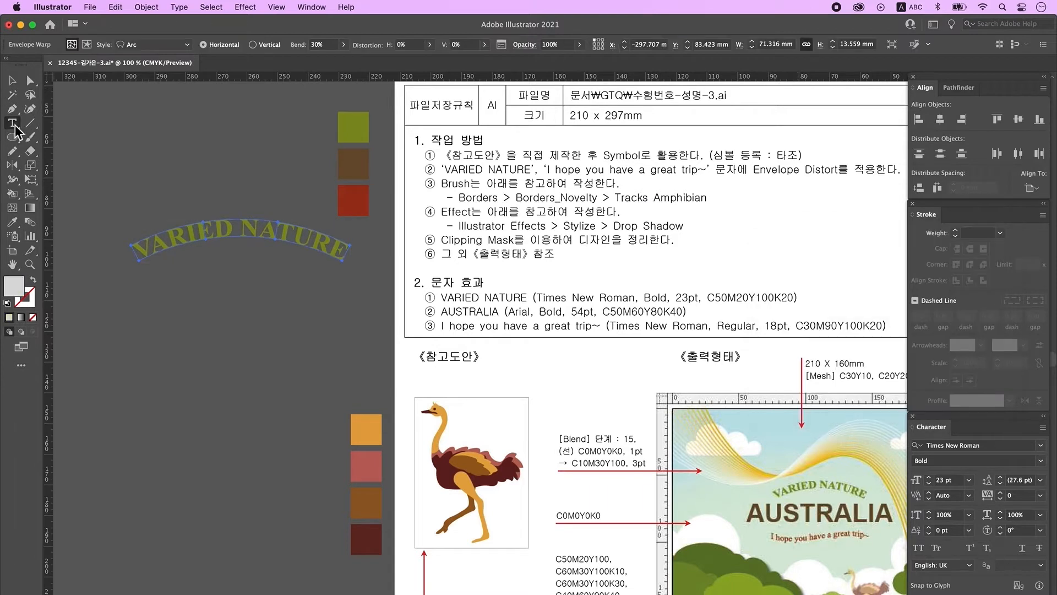
# Step: Add the text "AUSTRALIA" below the arched "VARIED NATURE" text
pyautogui.click(138, 305)
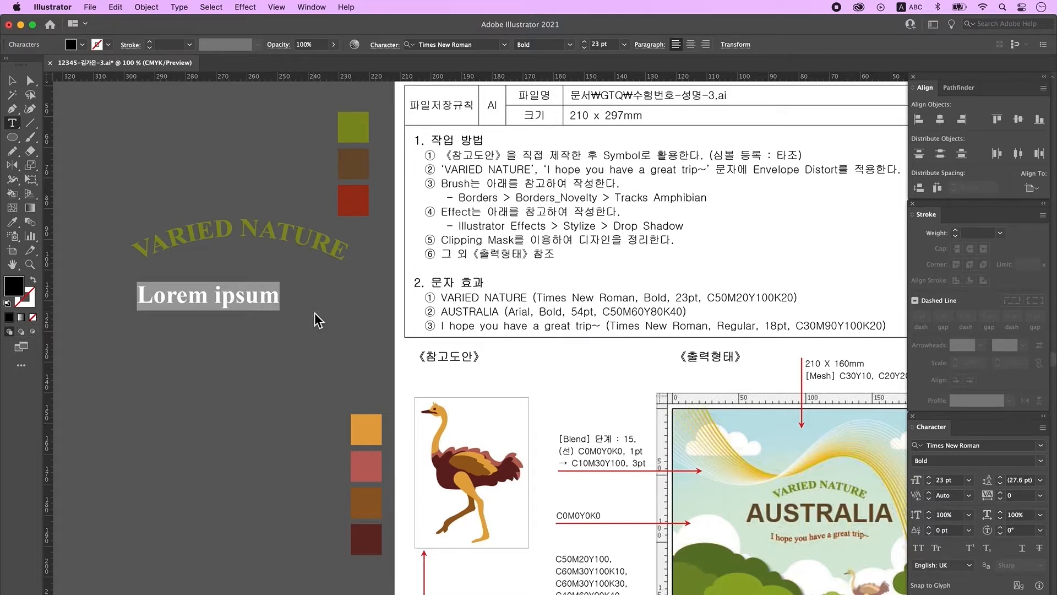
pyautogui.write('AUSTRALIA')
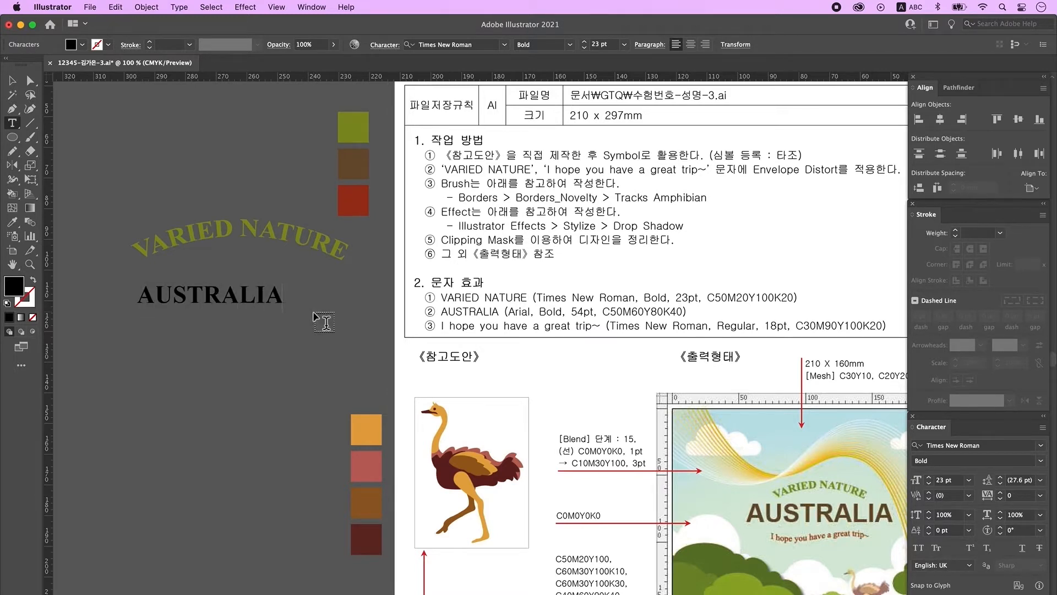
pyautogui.press('Escape')
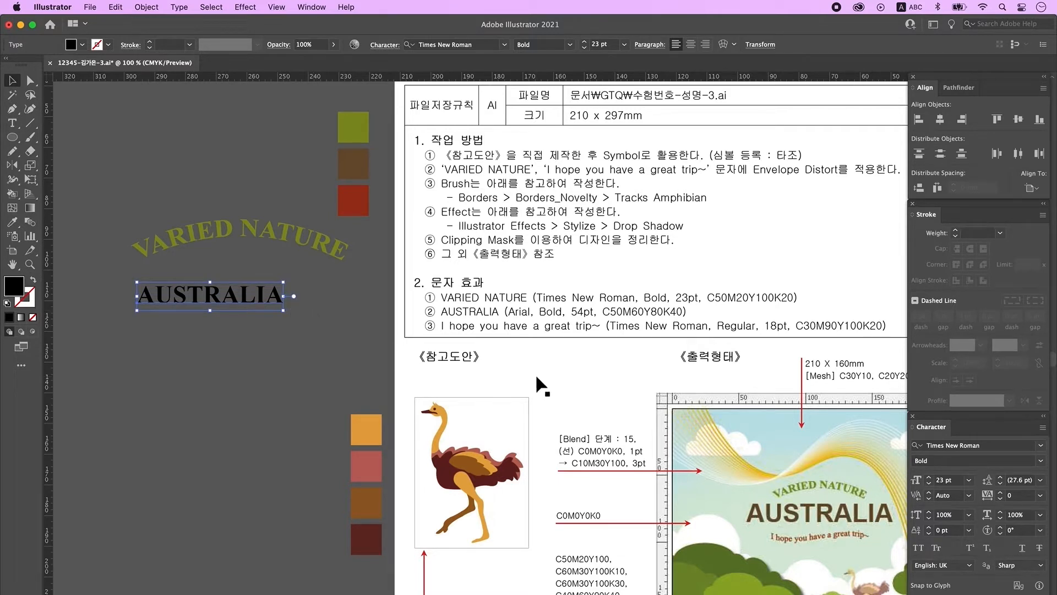
# Step: Set the "AUSTRALIA" text to the Arial font at 54 pt
pyautogui.click(963, 445)
pyautogui.write('Arial')
pyautogui.press('Return')
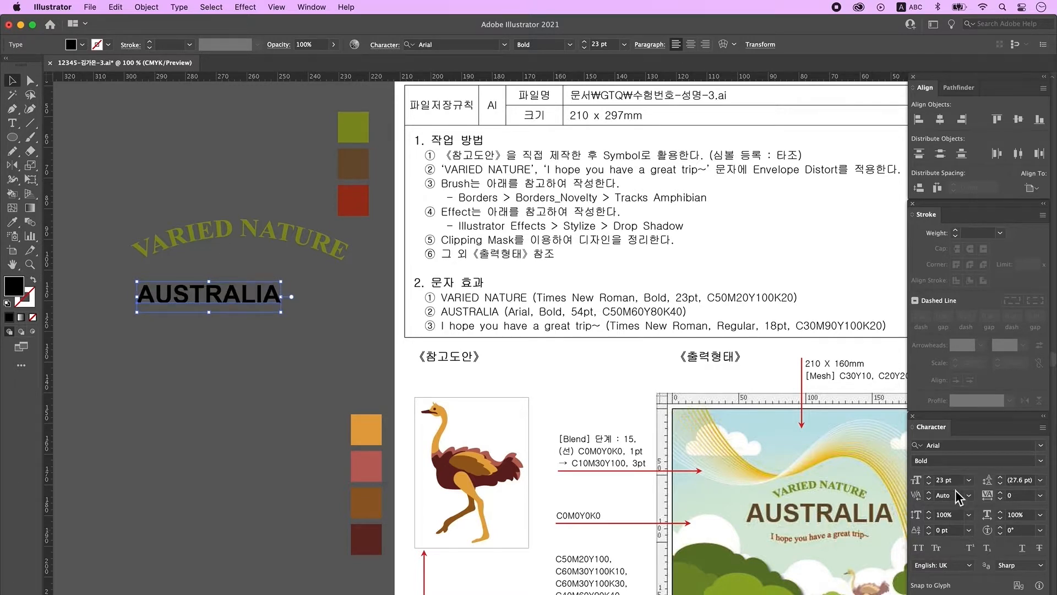
pyautogui.doubleClick(942, 479)
pyautogui.write('54')
pyautogui.press('Return')
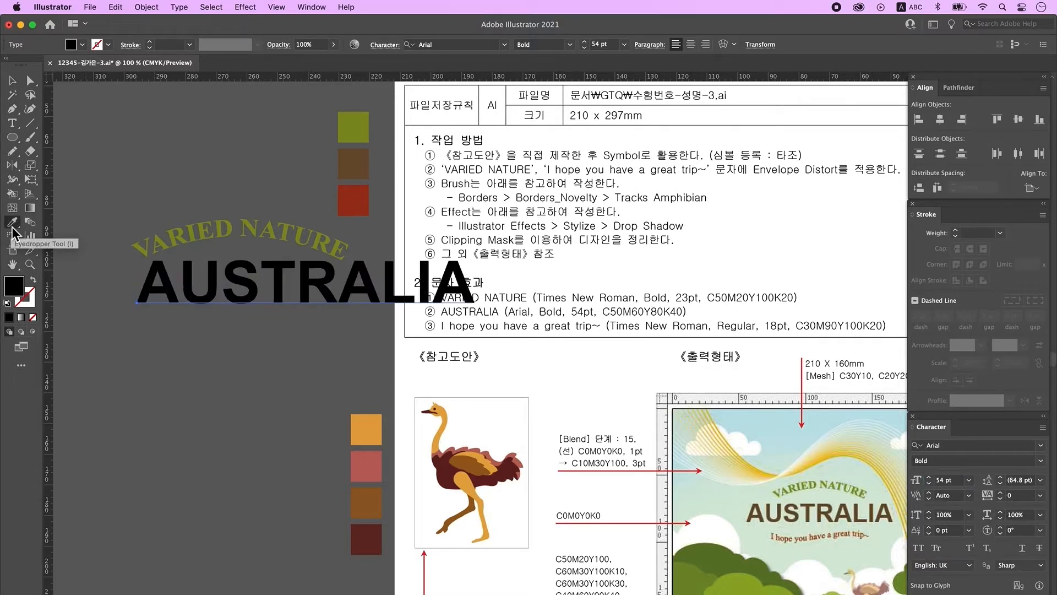
# Step: Fill "AUSTRALIA" with the colour sampled from the brown swatch below the olive green one
pyautogui.click(12, 225)
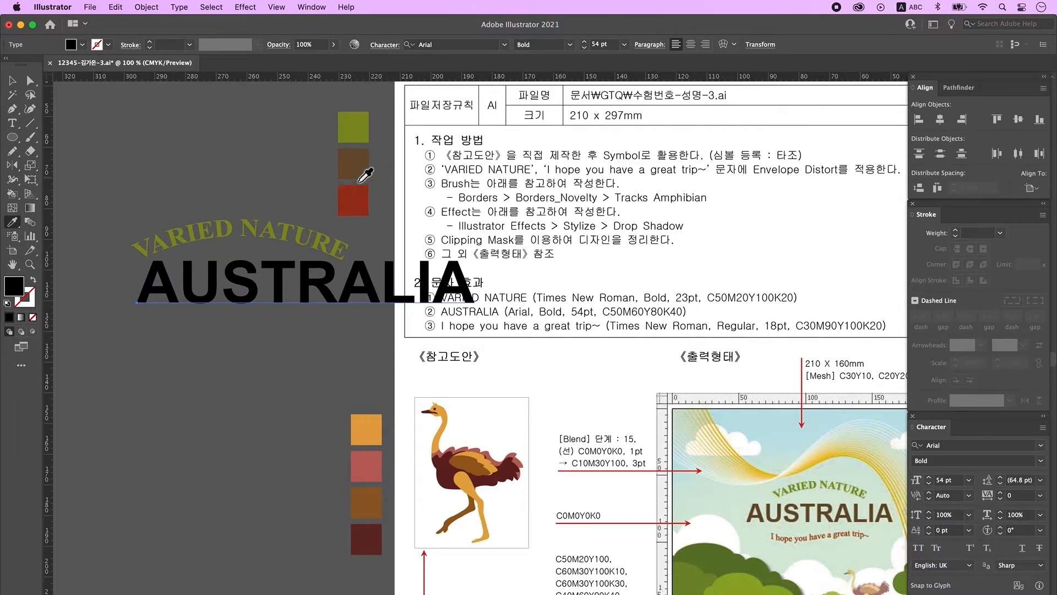
pyautogui.click(359, 175)
pyautogui.click(12, 81)
# Step: Add "I hope you have a great tirp~" below "AUSTRALIA" in Times New Roman, Regular, 18 pt, filled with the sampled red swatch colour
pyautogui.click(12, 123)
pyautogui.click(128, 343)
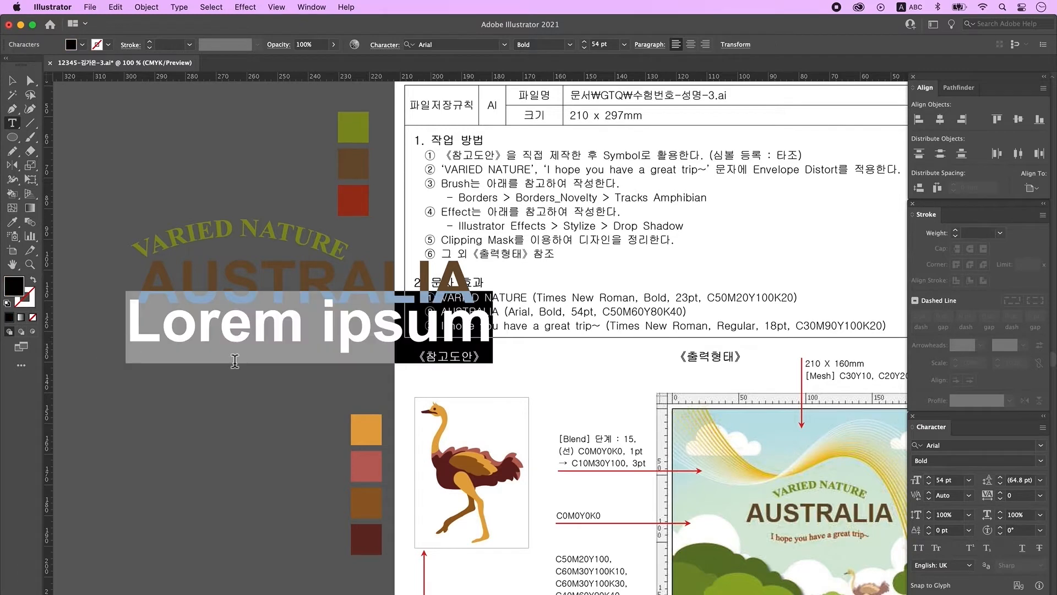
pyautogui.write('I HOpe you have a great tirp~')
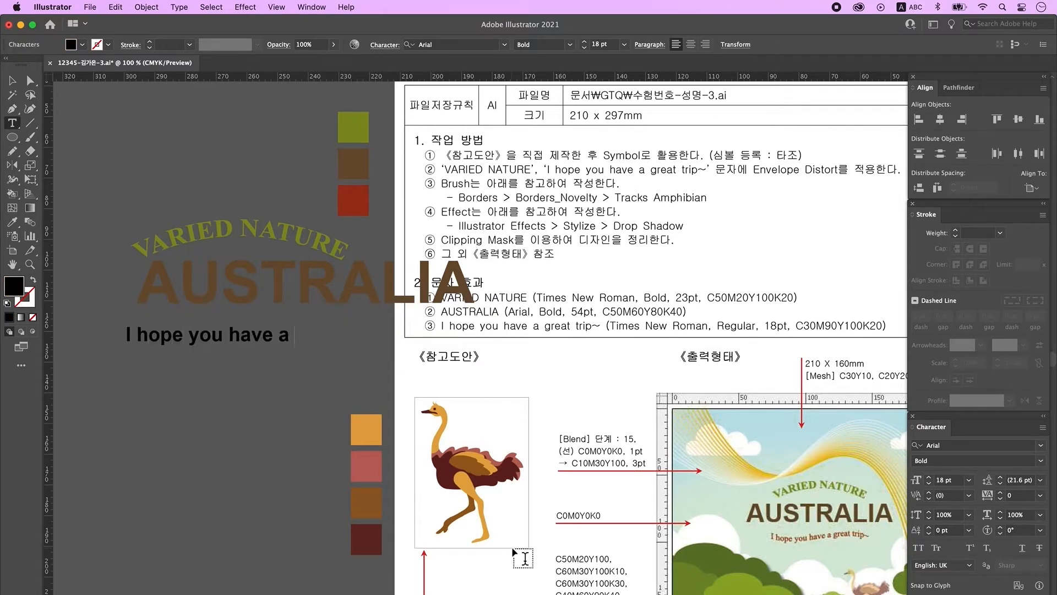
pyautogui.press('Escape')
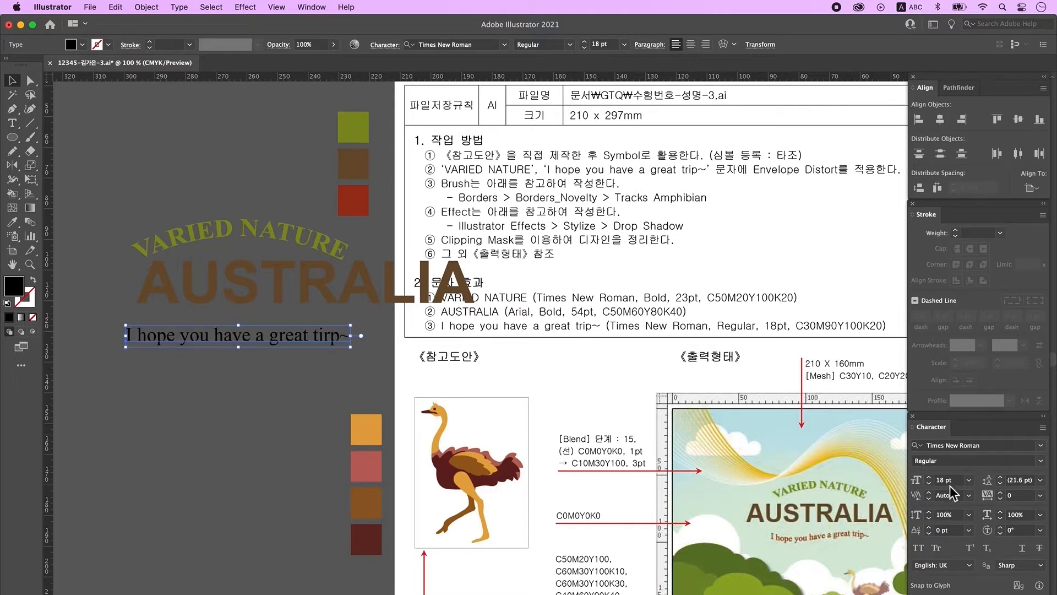
pyautogui.click(12, 221)
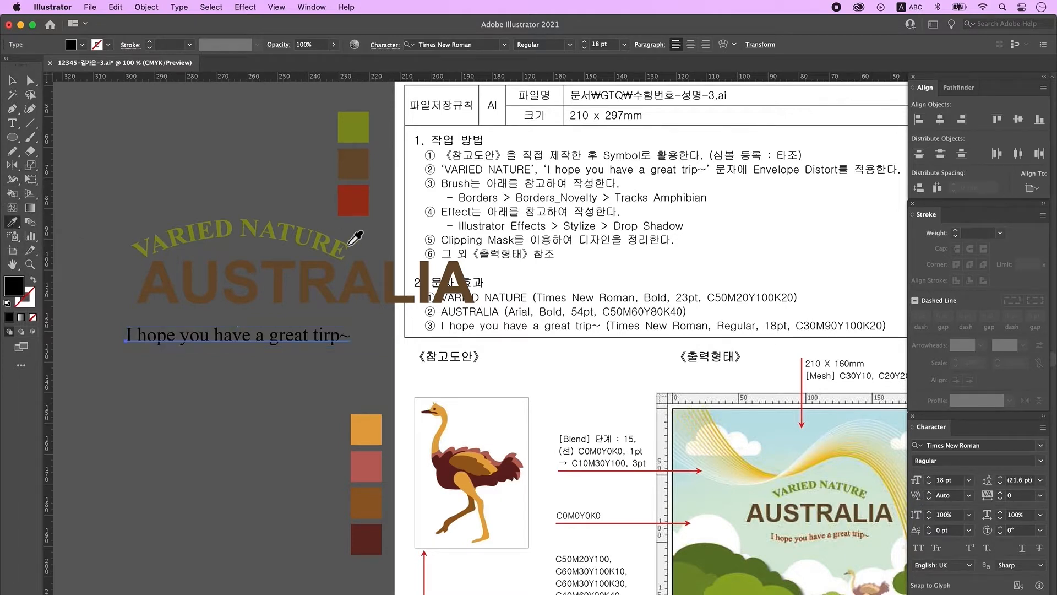
pyautogui.click(365, 205)
# Step: Apply an envelope warp to the red "I hope you have a great" line using the horizontal Flag style with an increased bend
pyautogui.press('t')
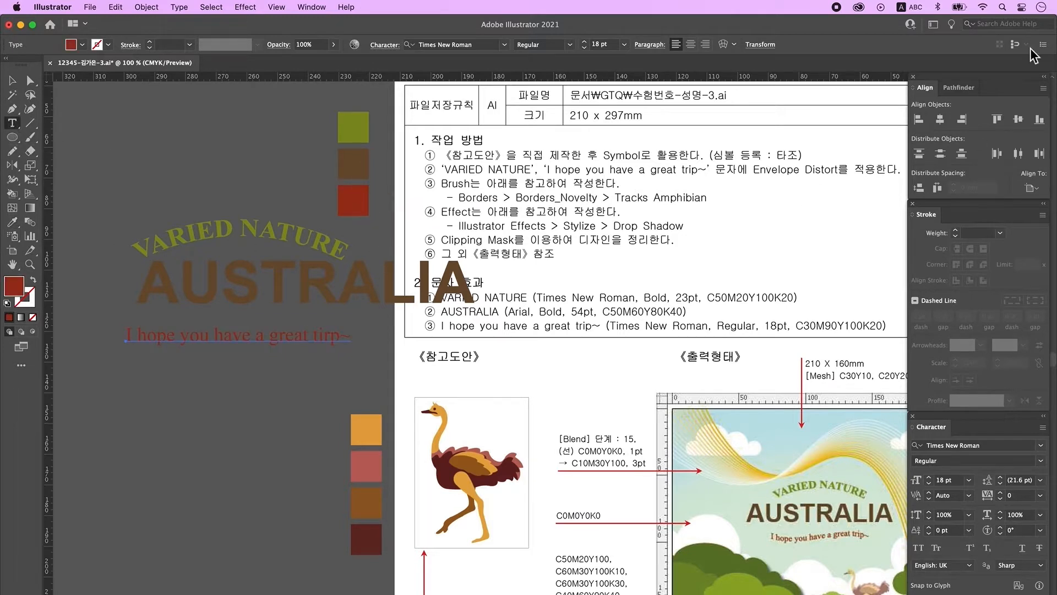
pyautogui.click(725, 46)
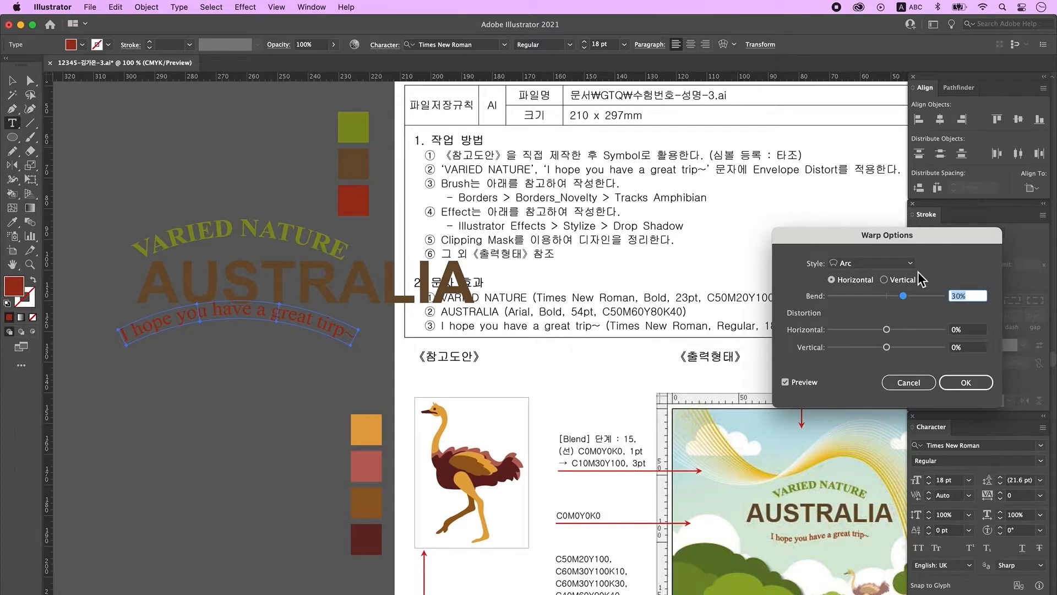
pyautogui.click(886, 265)
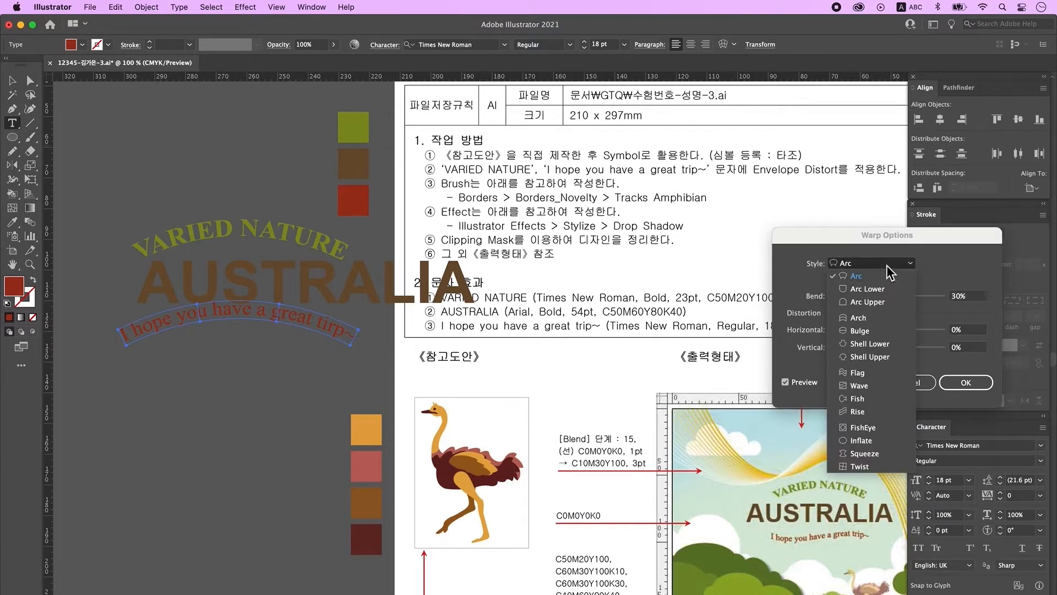
pyautogui.click(873, 376)
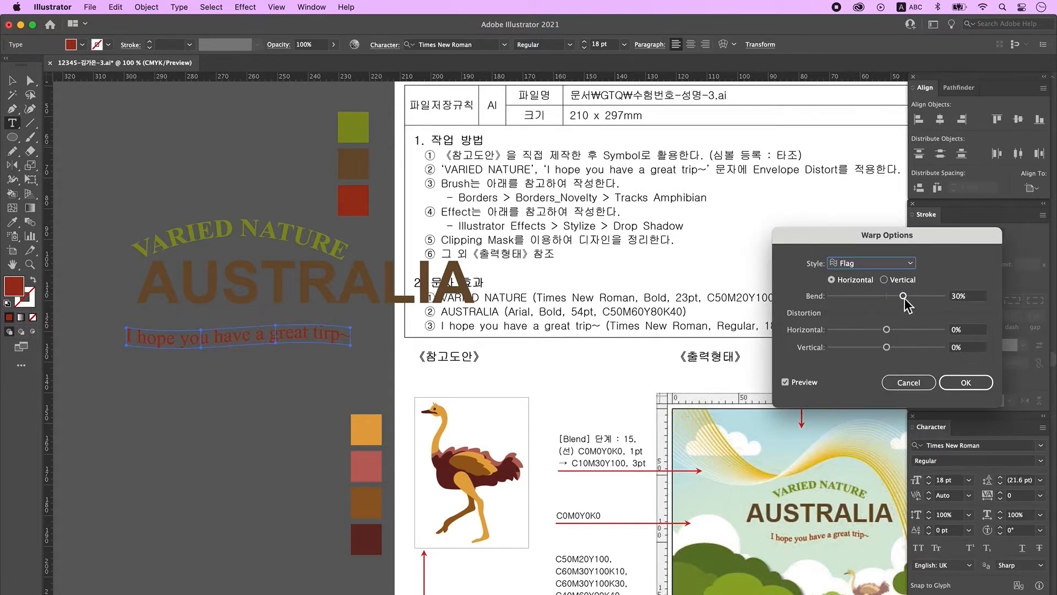
pyautogui.moveTo(903, 298); pyautogui.dragTo(919, 306)
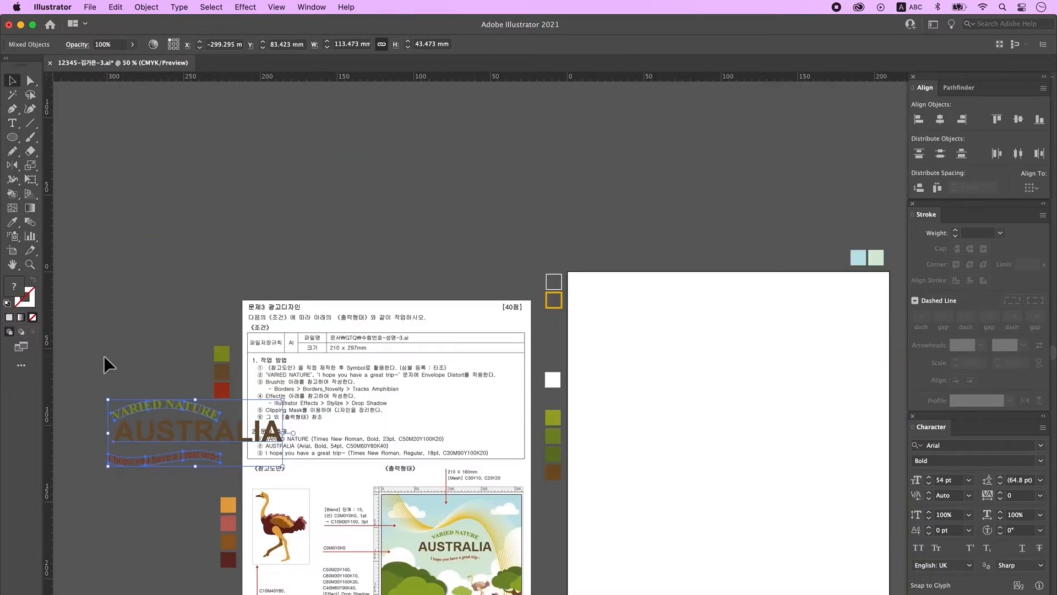
# Step: Select all three text objects and move them to the empty area above the blank artboard
pyautogui.moveTo(104, 361); pyautogui.dragTo(168, 507)
pyautogui.moveTo(180, 425); pyautogui.dragTo(682, 193)
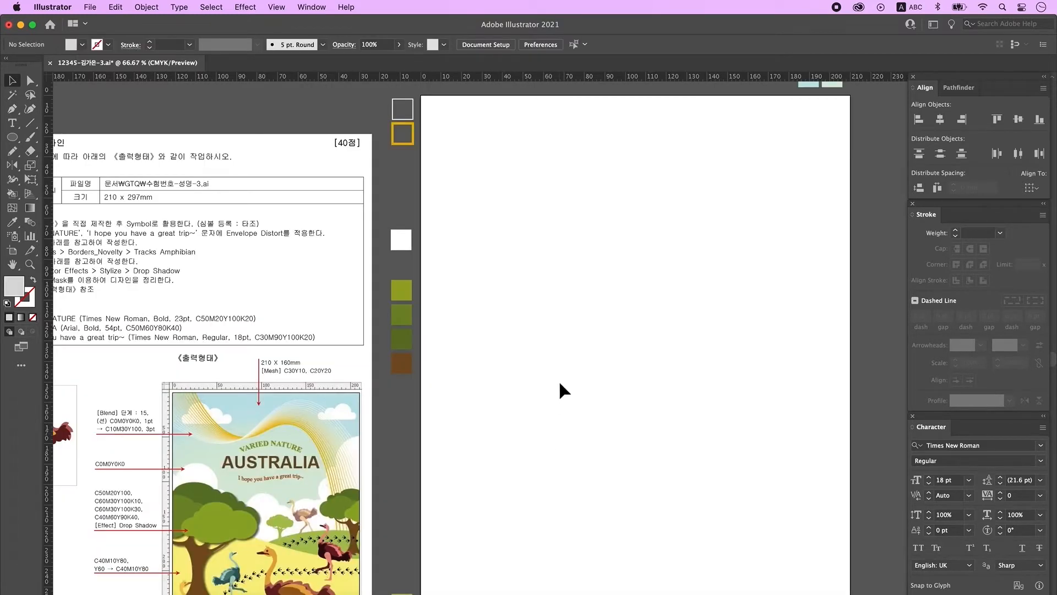
# Step: Draw a 210 x 297 mm rectangle on the blank artboard
pyautogui.click(12, 137)
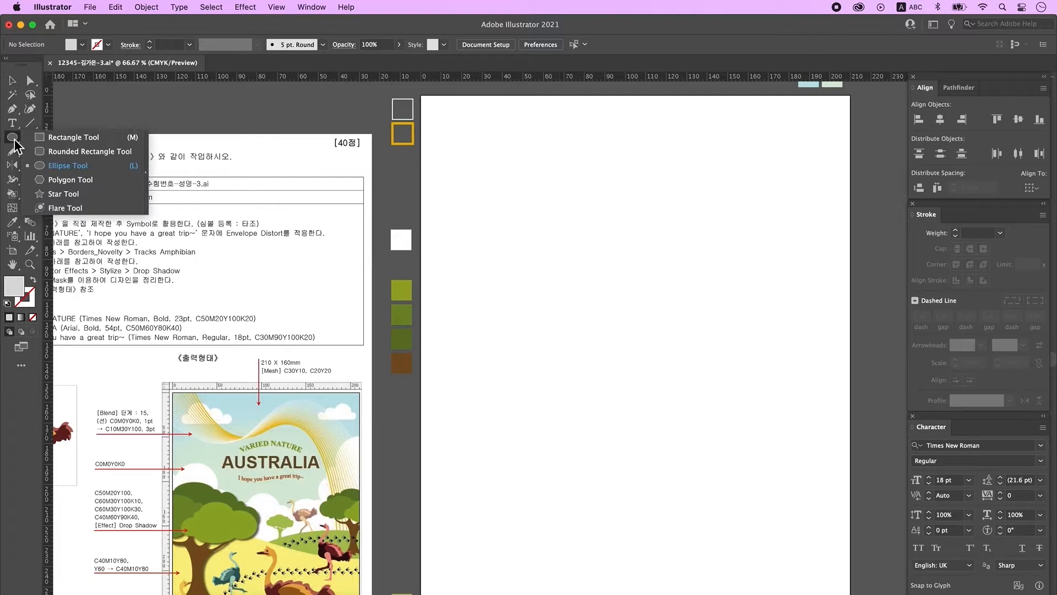
pyautogui.click(79, 138)
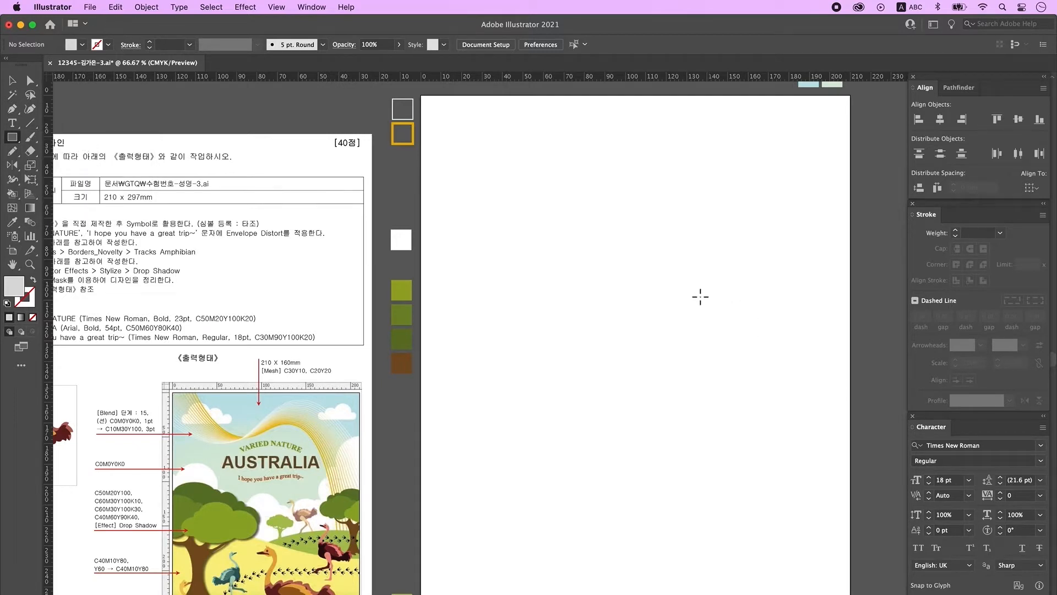
pyautogui.click(599, 262)
pyautogui.write('210')
pyautogui.press('Tab')
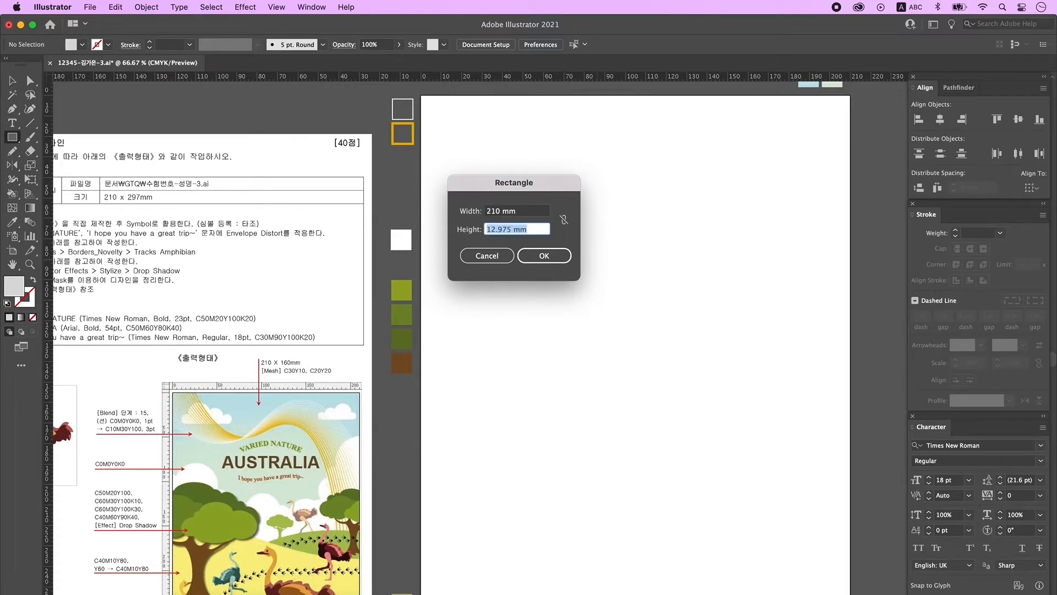
pyautogui.write('297')
pyautogui.press('Tab')
pyautogui.press('Return')
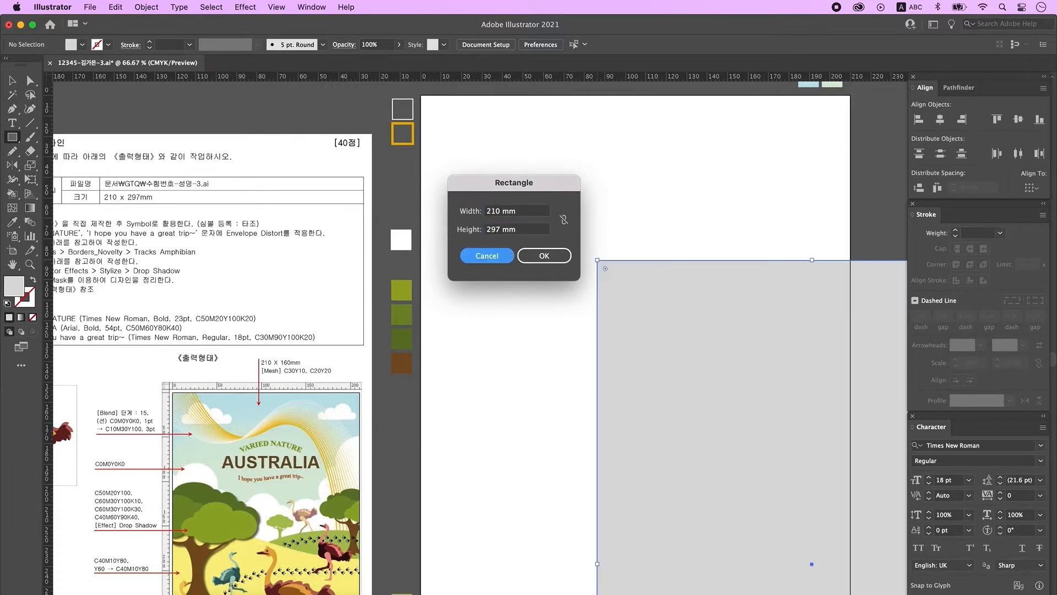
# Step: Centre the large rectangle horizontally and vertically on the artboard
pyautogui.click(1038, 191)
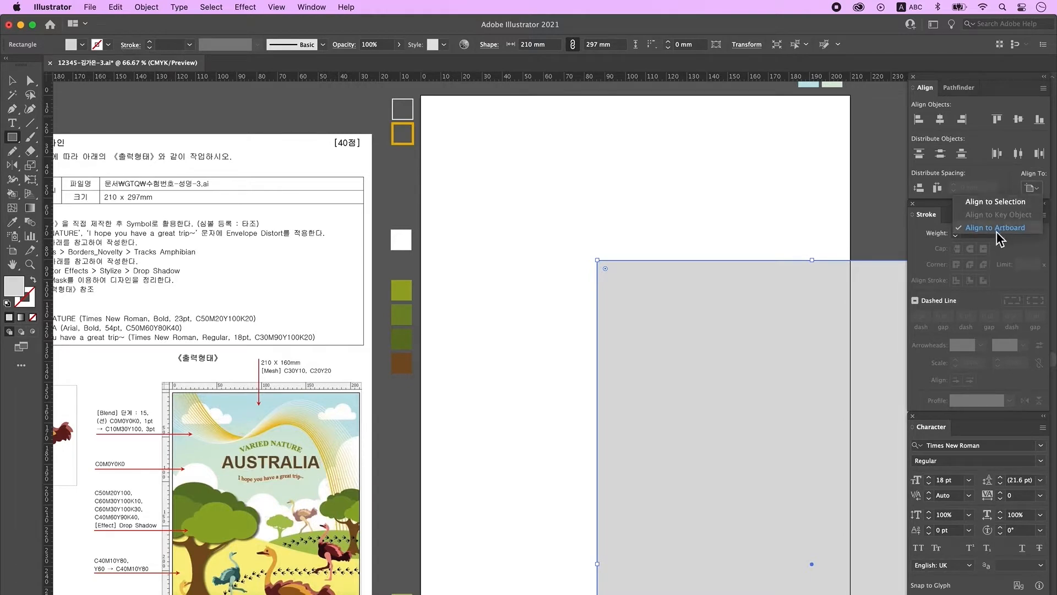
pyautogui.click(1039, 190)
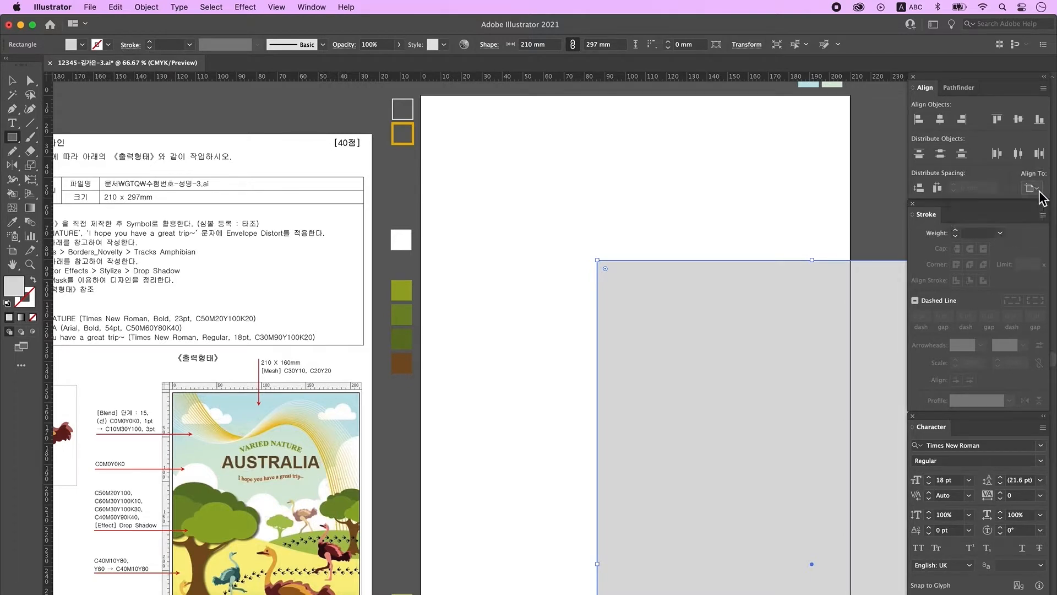
pyautogui.click(943, 122)
pyautogui.click(1019, 120)
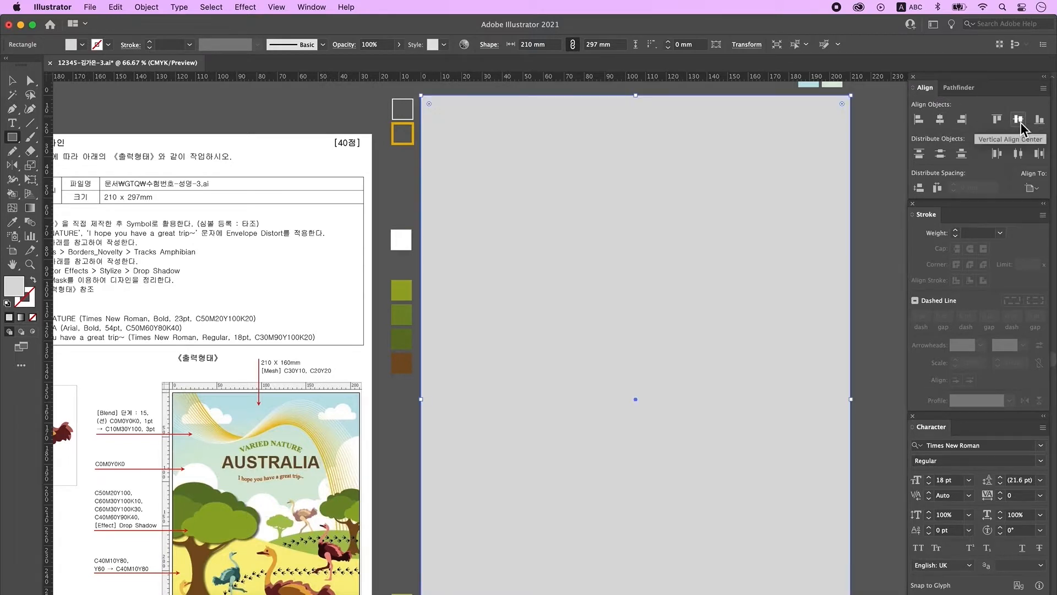
# Step: Fill the background rectangle with the colour sampled from the light blue swatch above the artboard
pyautogui.scroll(2, 475, 337)
pyautogui.click(12, 223)
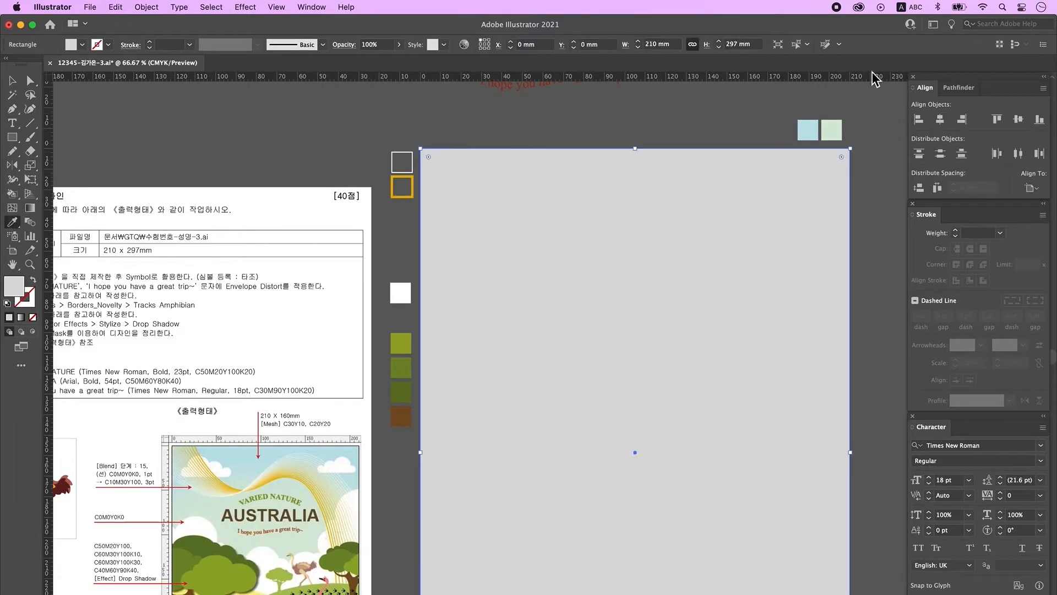
pyautogui.click(808, 128)
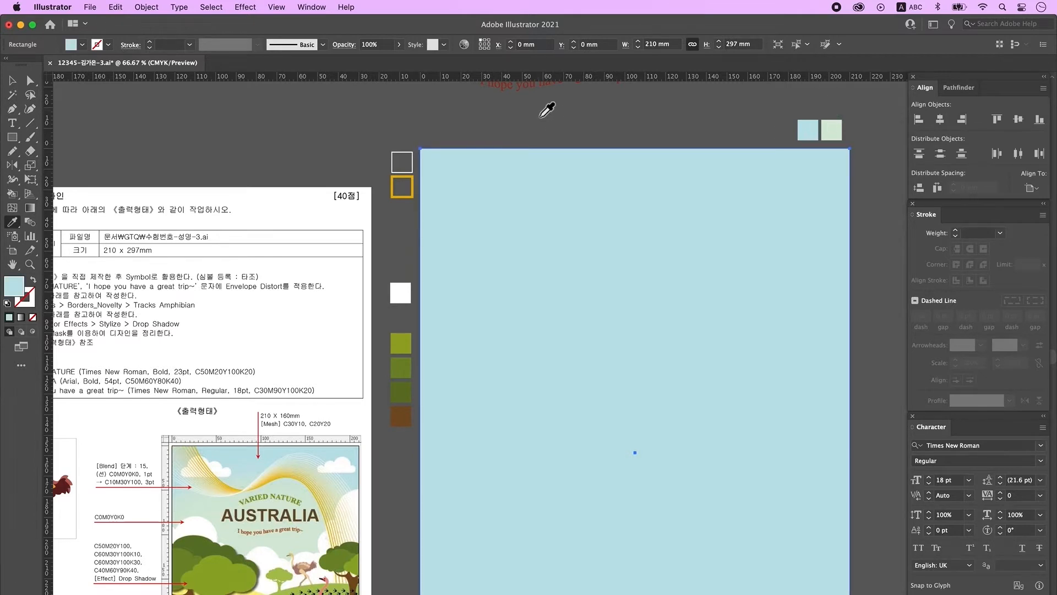
pyautogui.click(403, 533)
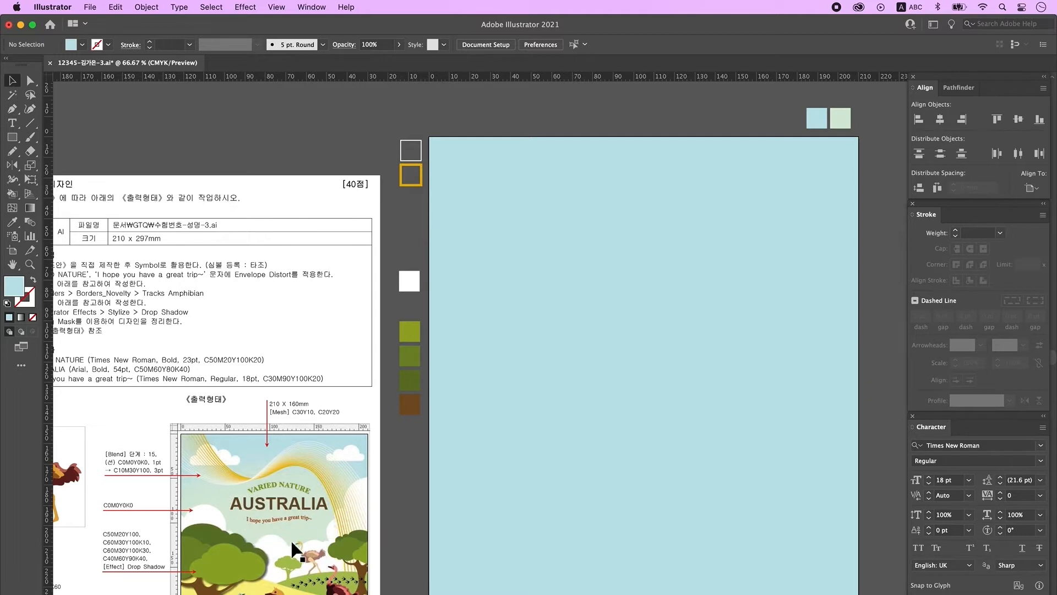
# Step: Add two pale green gradient mesh points to the blue background, one near its centre and one left of it
pyautogui.click(842, 119)
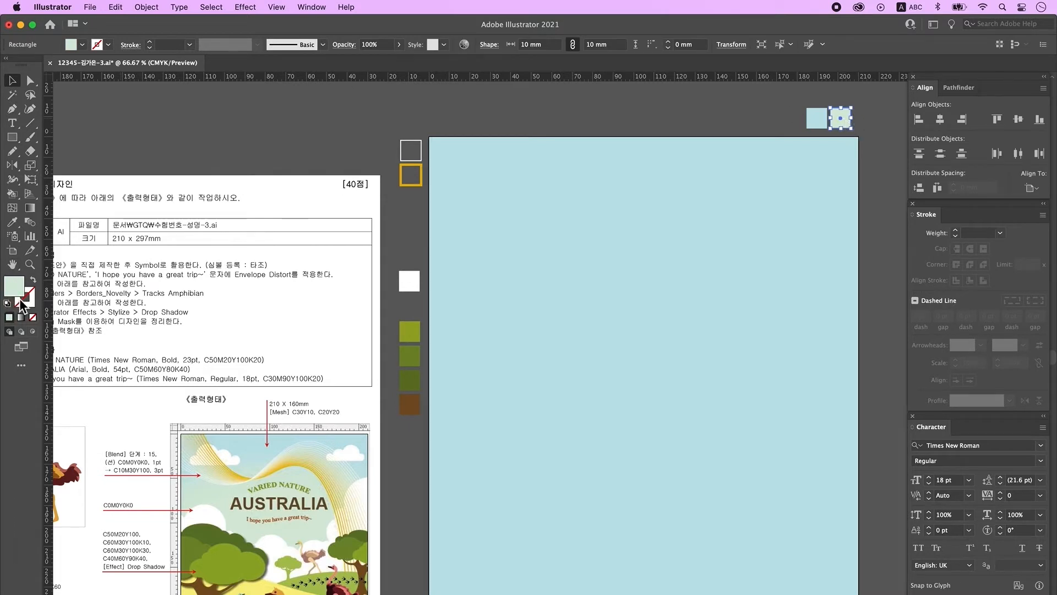
pyautogui.click(12, 207)
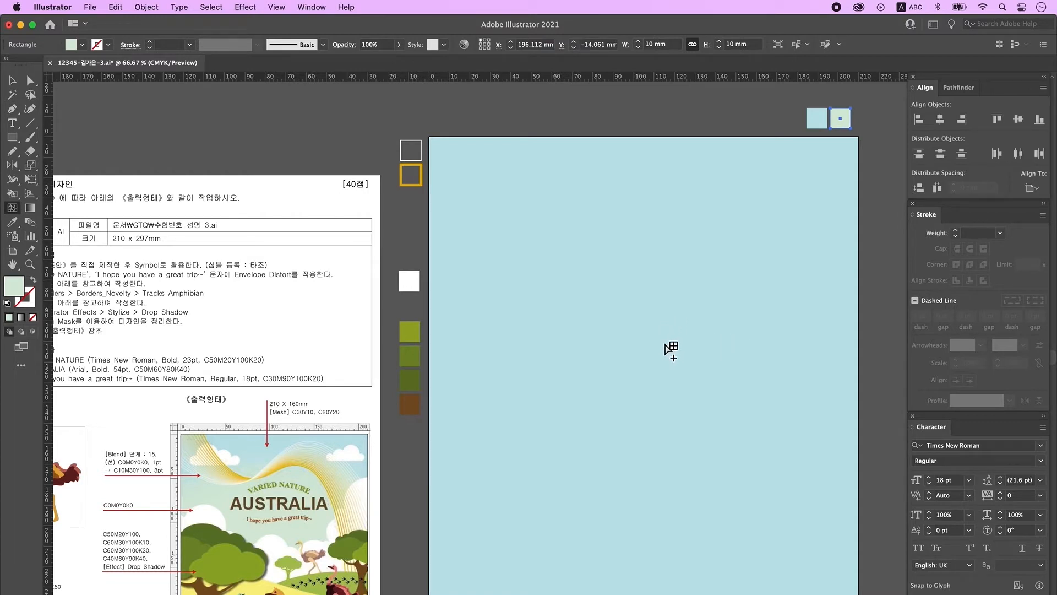
pyautogui.click(652, 355)
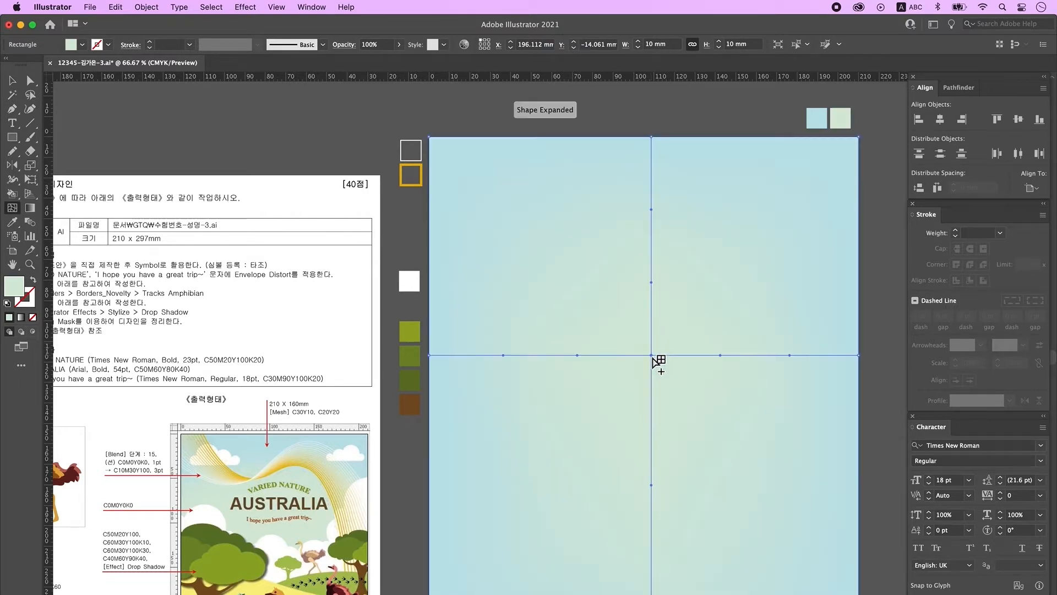
pyautogui.click(517, 355)
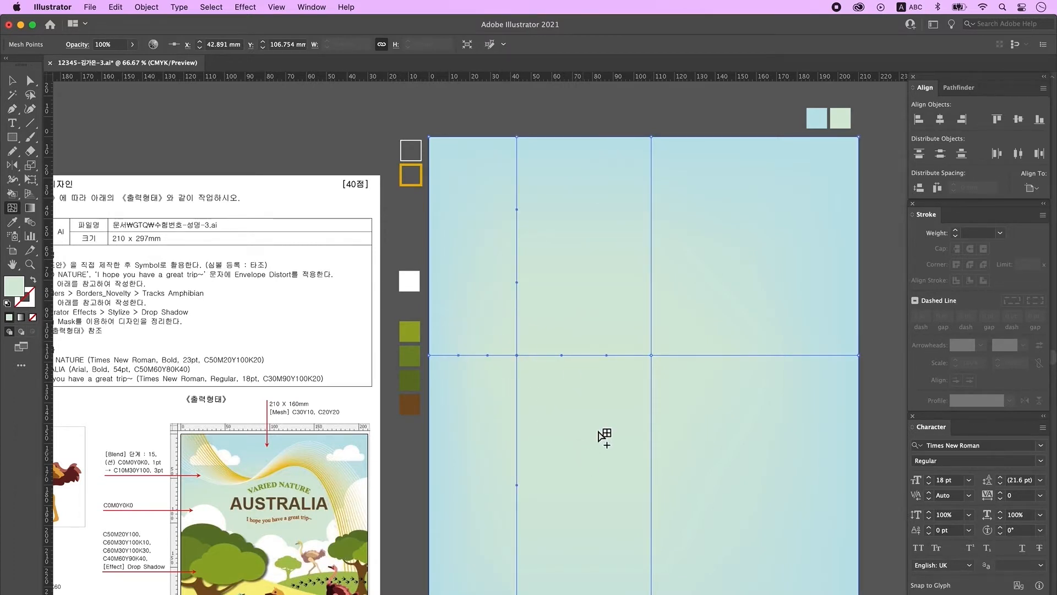
# Step: Lock the gradient mesh background
pyautogui.press('v')
pyautogui.hotkey('ctrl', '2')
pyautogui.hotkey('ctrl', '2')
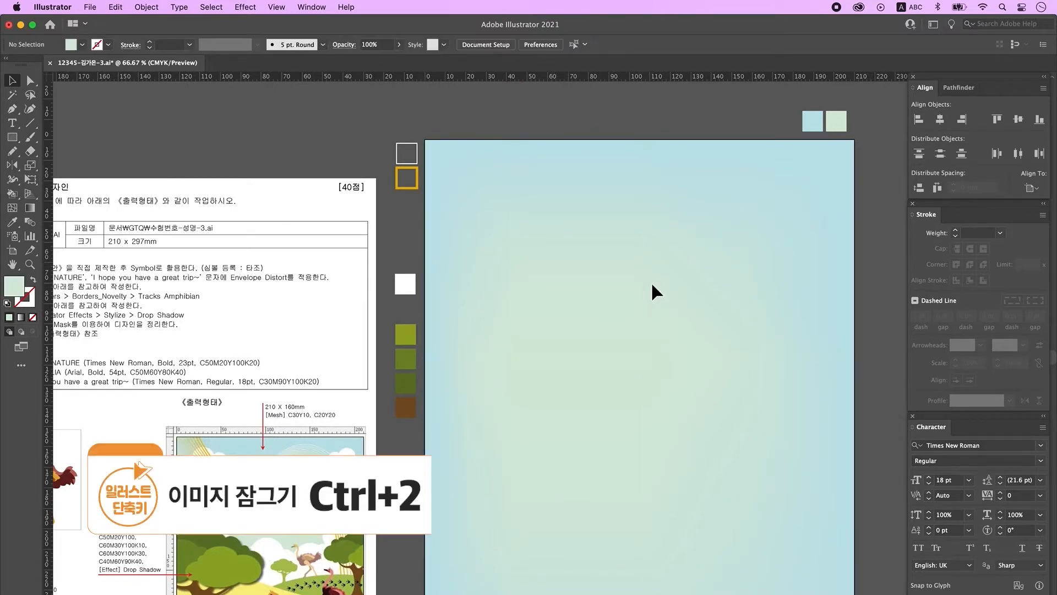
# Step: Draw a circle about 30 mm across in the background's upper left and fill it with the sampled white swatch colour
pyautogui.moveTo(579, 383); pyautogui.dragTo(593, 330)
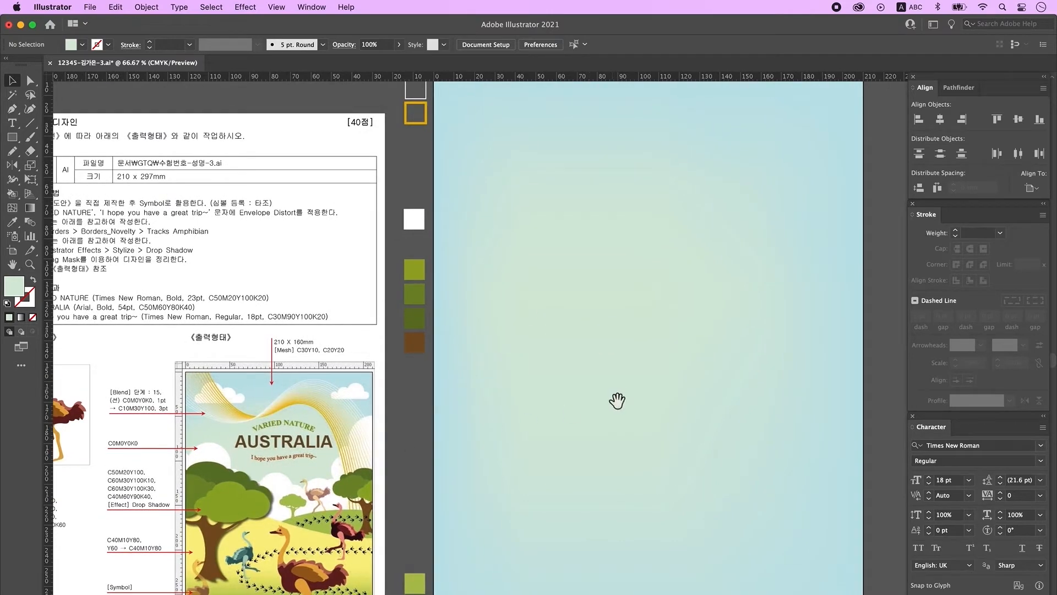
pyautogui.moveTo(617, 400); pyautogui.dragTo(624, 435)
pyautogui.click(14, 138)
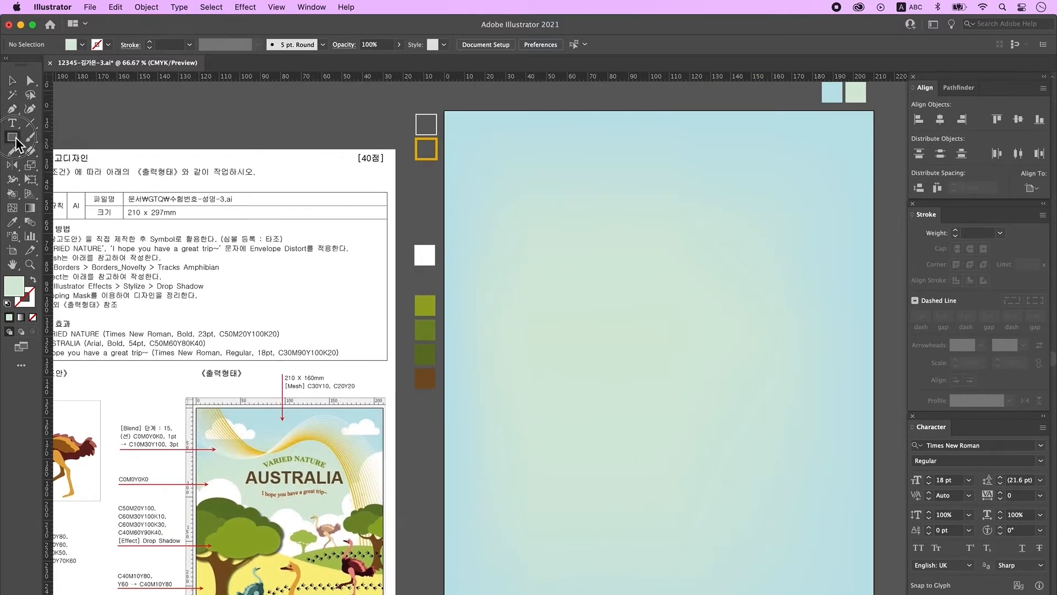
pyautogui.click(89, 163)
pyautogui.moveTo(510, 210); pyautogui.dragTo(570, 270)
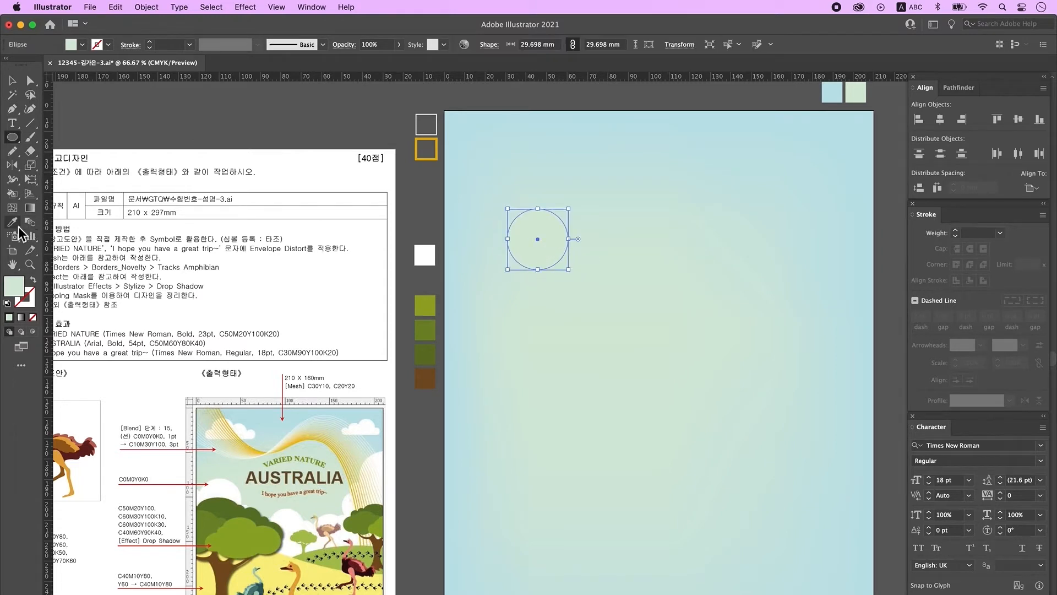
pyautogui.click(19, 226)
pyautogui.click(425, 255)
# Step: Duplicate the white circle sideways and scale the copies to form the overlapping bumps of a cloud
pyautogui.click(13, 81)
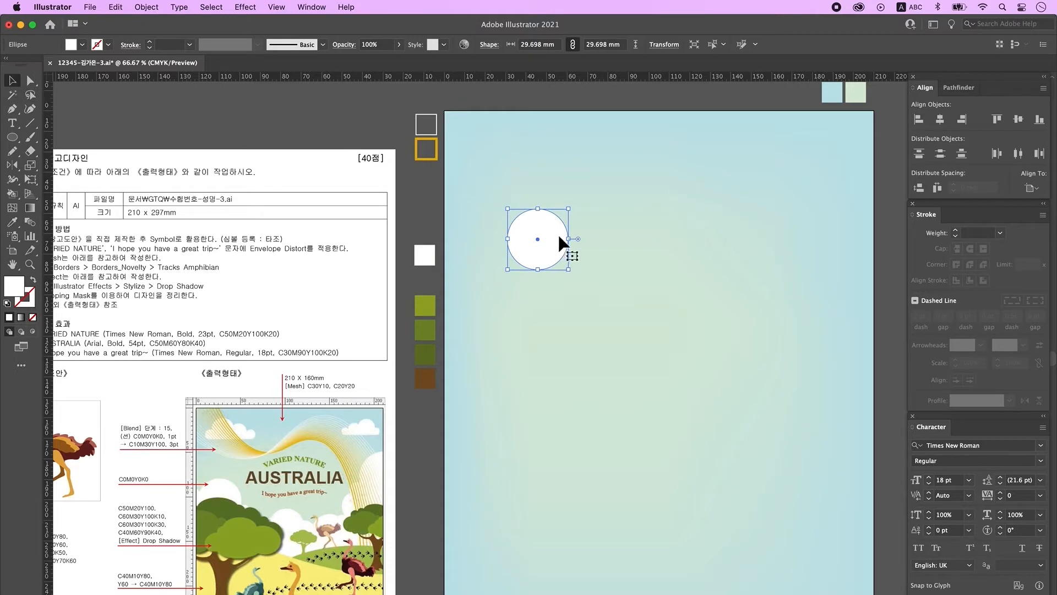
pyautogui.moveTo(552, 245); pyautogui.dragTo(599, 255)
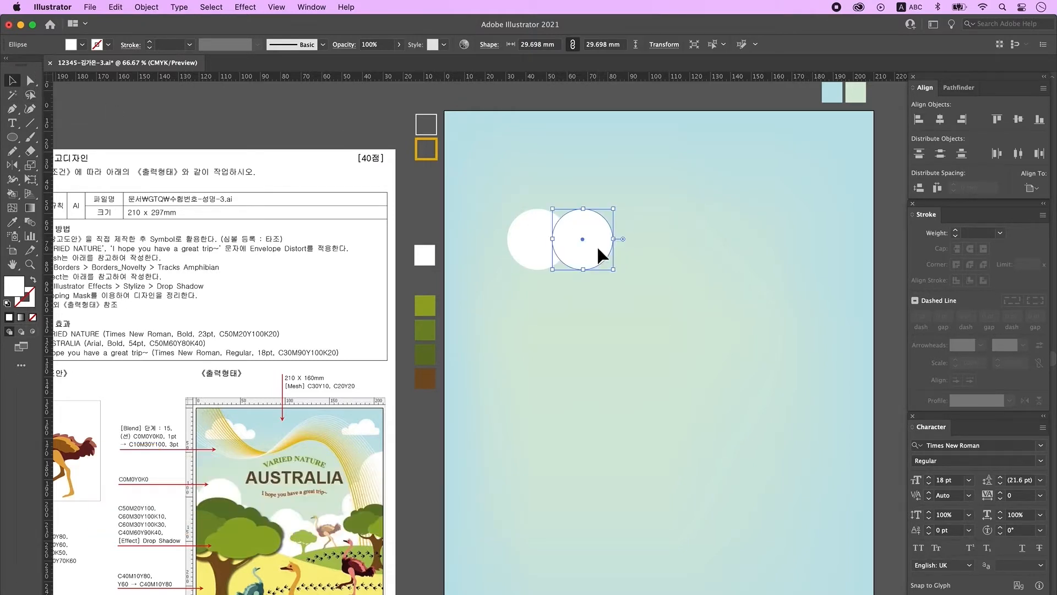
pyautogui.moveTo(617, 212)
pyautogui.mouseDown()
pyautogui.moveTo(598, 224)
pyautogui.moveTo(620, 233)
pyautogui.mouseUp()
pyautogui.moveTo(526, 266); pyautogui.dragTo(508, 260)
pyautogui.hotkey('ctrl', 'shift', 'a')
# Step: Add a white rectangle across the cloud's base and line up the outer circles with its bottom edge
pyautogui.moveTo(12, 137); pyautogui.dragTo(102, 140)
pyautogui.moveTo(497, 254); pyautogui.dragTo(611, 273)
pyautogui.moveTo(444, 253); pyautogui.dragTo(429, 253)
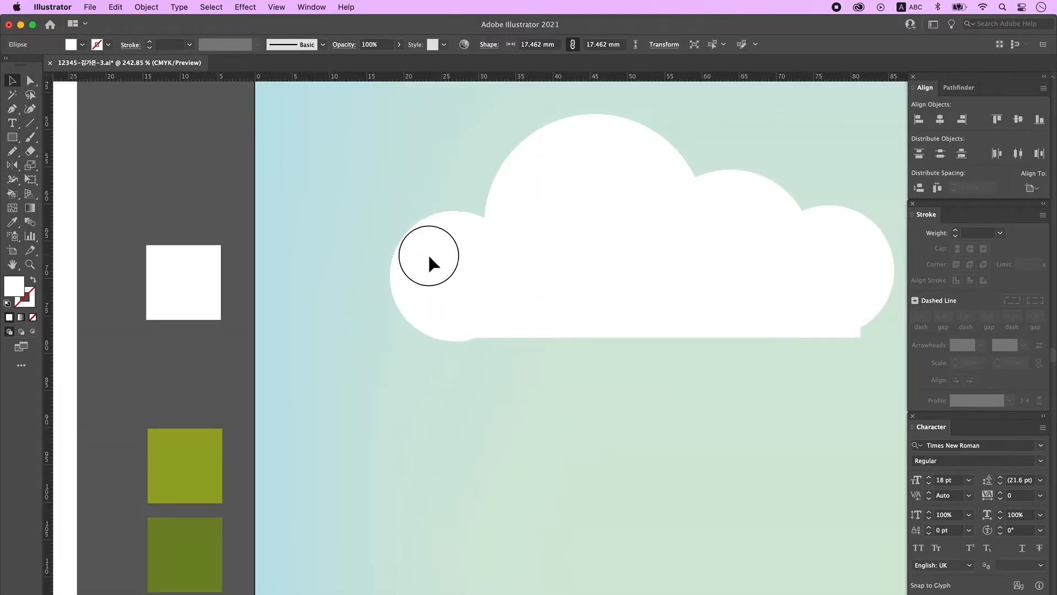
pyautogui.press('space')
pyautogui.moveTo(888, 417); pyautogui.dragTo(500, 399)
pyautogui.moveTo(499, 342); pyautogui.dragTo(593, 349)
pyautogui.moveTo(545, 234); pyautogui.dragTo(573, 233)
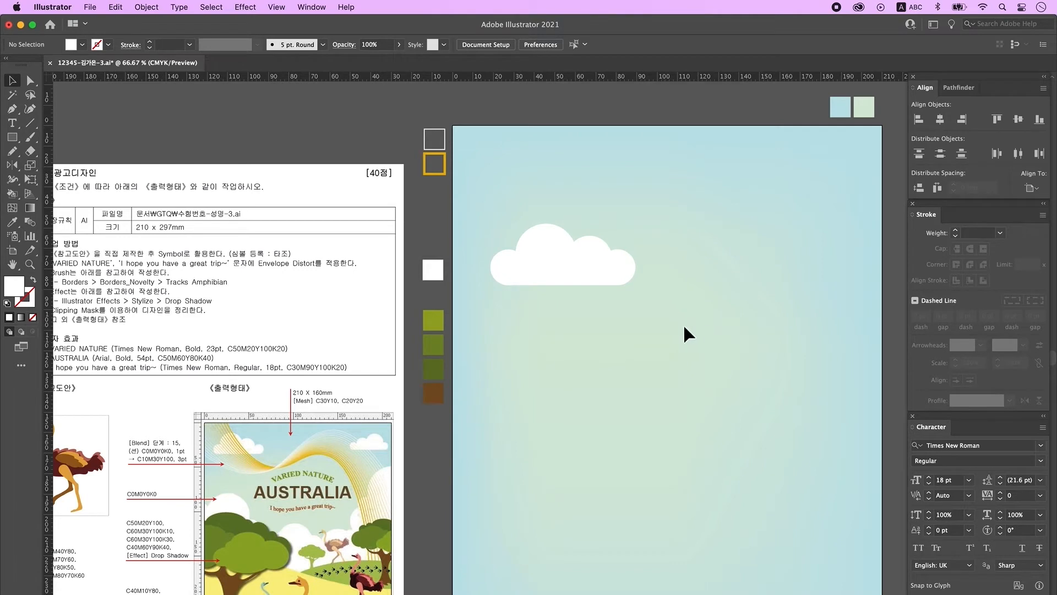
# Step: Unite the circles and the rectangle into one cloud shape
pyautogui.moveTo(481, 204); pyautogui.dragTo(494, 426)
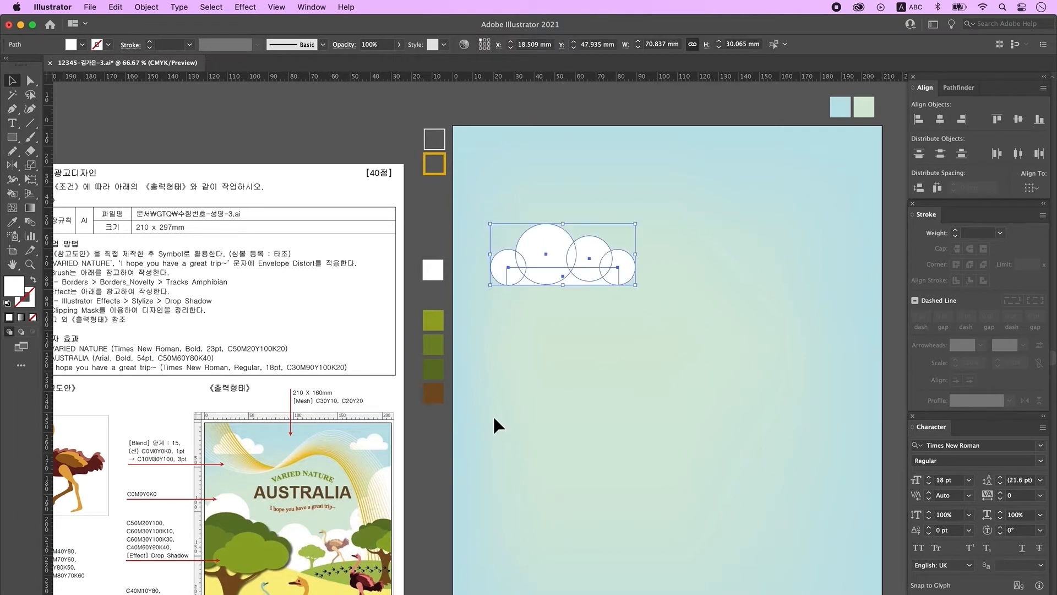
pyautogui.click(956, 87)
pyautogui.click(922, 124)
# Step: Copy the cloud to the artboard's upper right and mirror the copy left to right
pyautogui.moveTo(566, 260); pyautogui.dragTo(837, 228)
pyautogui.moveTo(702, 325); pyautogui.dragTo(684, 309)
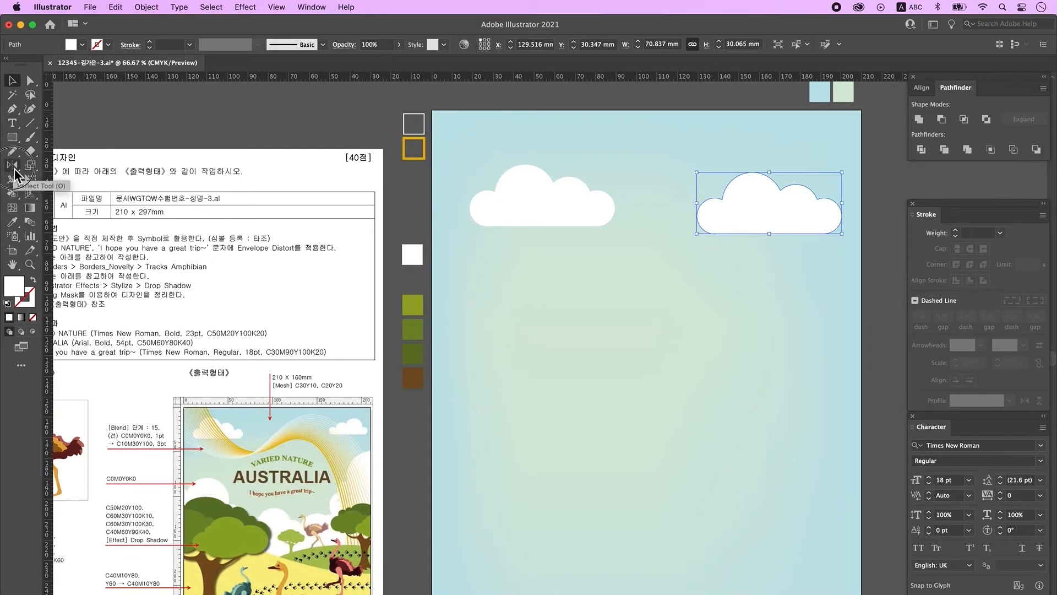
pyautogui.doubleClick(14, 168)
pyautogui.click(440, 341)
pyautogui.press('v')
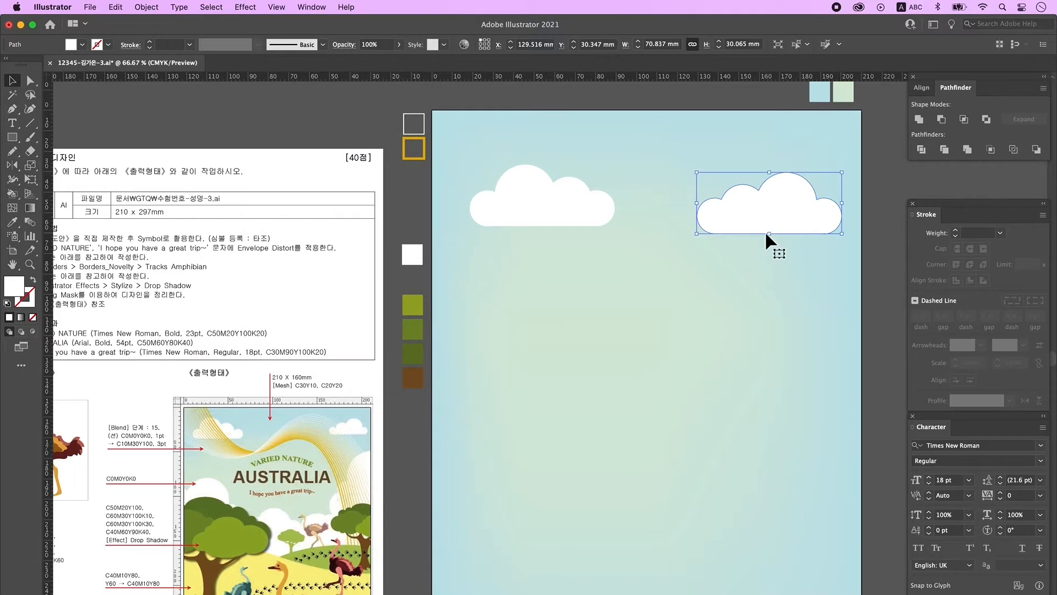
# Step: Scale down both clouds and move them up towards the artboard's upper corners, with the right one smaller
pyautogui.moveTo(770, 235); pyautogui.dragTo(831, 182)
pyautogui.moveTo(556, 190); pyautogui.dragTo(550, 160)
pyautogui.moveTo(608, 195); pyautogui.dragTo(593, 189)
pyautogui.moveTo(541, 161); pyautogui.dragTo(526, 157)
pyautogui.moveTo(573, 182); pyautogui.dragTo(555, 173)
pyautogui.moveTo(784, 181); pyautogui.dragTo(793, 158)
pyautogui.moveTo(740, 174); pyautogui.dragTo(760, 166)
pyautogui.click(767, 297)
# Step: Draw a white circle about 46 mm across at the artboard's left edge, below the left cloud
pyautogui.scroll(-1, 766, 297)
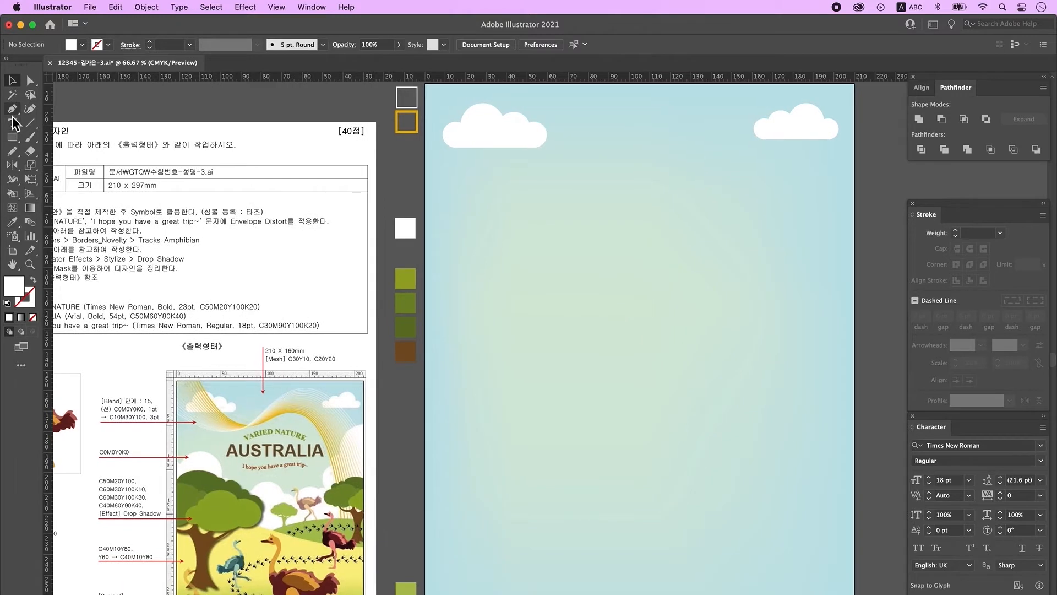
pyautogui.moveTo(12, 137); pyautogui.dragTo(91, 166)
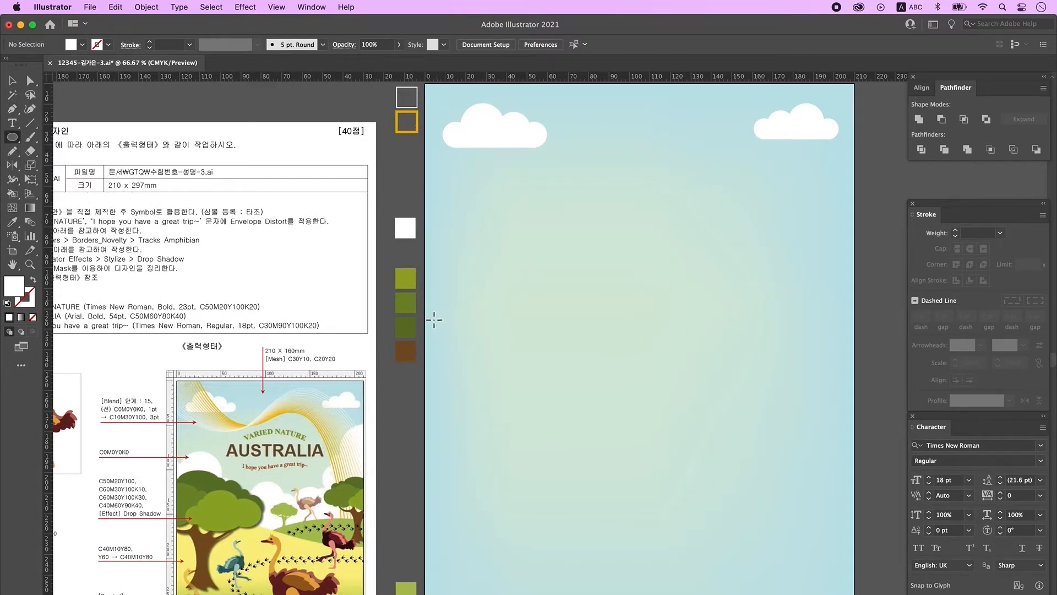
pyautogui.moveTo(429, 306); pyautogui.dragTo(509, 401)
pyautogui.click(12, 80)
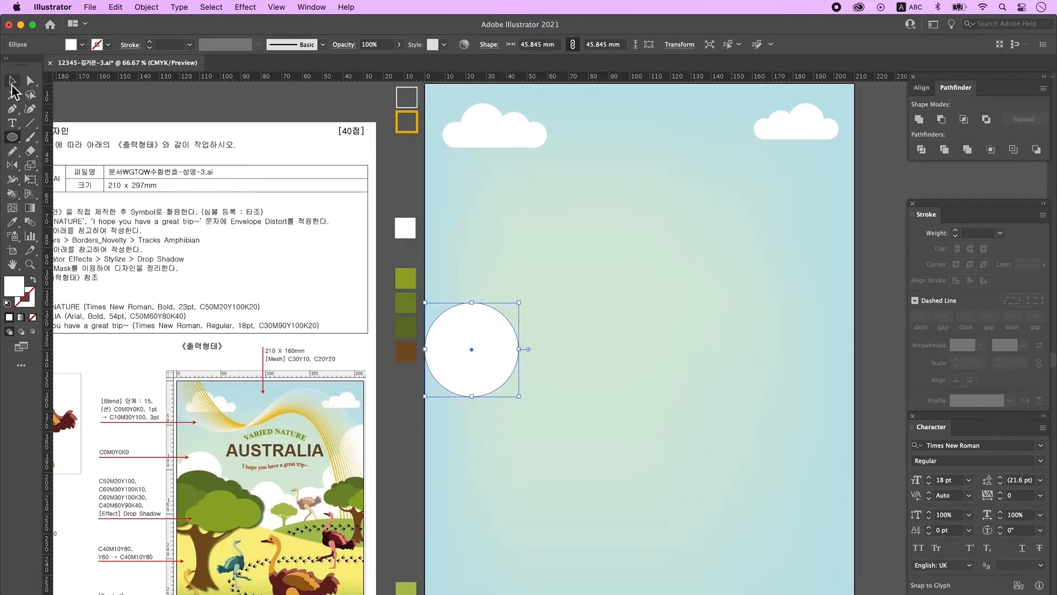
# Step: Duplicate the white circle across to the artboard's right edge and scale the copies into an uneven chain of bumps
pyautogui.scroll(1, 481, 328)
pyautogui.moveTo(481, 329)
pyautogui.mouseDown()
pyautogui.moveTo(554, 408)
pyautogui.moveTo(632, 413)
pyautogui.moveTo(680, 455)
pyautogui.moveTo(718, 386)
pyautogui.moveTo(773, 333)
pyautogui.moveTo(799, 350)
pyautogui.moveTo(832, 249)
pyautogui.mouseUp()
pyautogui.moveTo(848, 199); pyautogui.dragTo(849, 184)
pyautogui.moveTo(828, 323); pyautogui.dragTo(828, 297)
pyautogui.moveTo(805, 328); pyautogui.dragTo(835, 312)
pyautogui.click(775, 361)
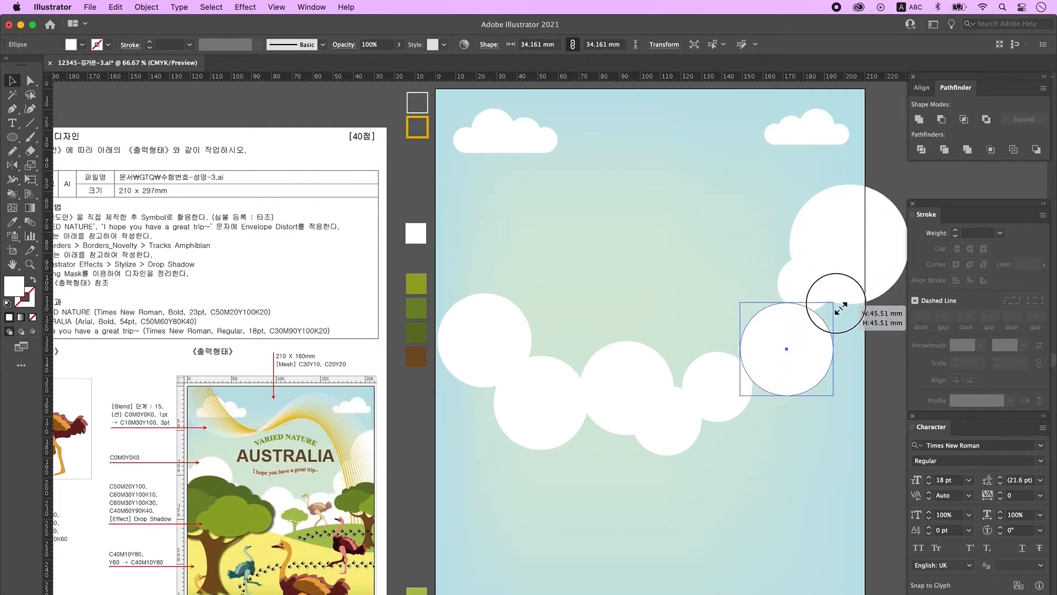
pyautogui.click(768, 410)
# Step: Adjust the middle circles of the chain and add a smaller circle overlapping the artboard's left edge
pyautogui.scroll(-1, 744, 376)
pyautogui.moveTo(676, 417); pyautogui.dragTo(688, 394)
pyautogui.moveTo(744, 376); pyautogui.dragTo(761, 380)
pyautogui.moveTo(649, 426); pyautogui.dragTo(632, 438)
pyautogui.moveTo(495, 336); pyautogui.dragTo(510, 335)
pyautogui.moveTo(504, 336); pyautogui.dragTo(466, 360)
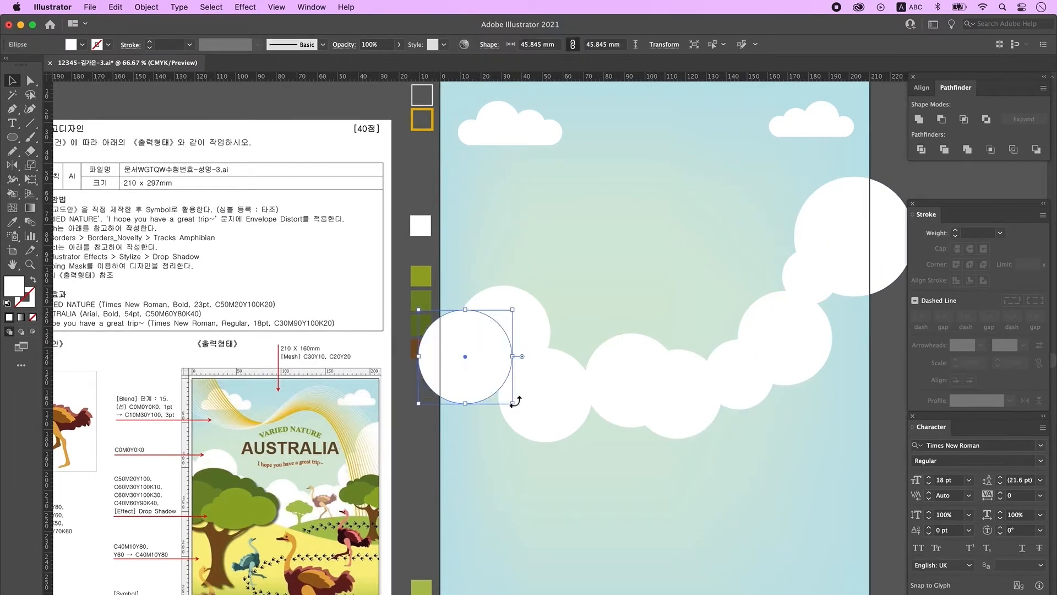
pyautogui.moveTo(512, 404); pyautogui.dragTo(486, 374)
# Step: Add a lower row of overlapping white circle copies beneath the chain, from its middle to the artboard's right side
pyautogui.click(492, 419)
pyautogui.scroll(-1, 568, 388)
pyautogui.moveTo(568, 388); pyautogui.dragTo(640, 429)
pyautogui.moveTo(616, 420); pyautogui.dragTo(758, 400)
pyautogui.moveTo(758, 401); pyautogui.dragTo(833, 378)
pyautogui.moveTo(832, 378); pyautogui.dragTo(841, 306)
pyautogui.click(666, 509)
# Step: Unite all the overlapping white circles of the chain into a single shape
pyautogui.press('super+minus')
pyautogui.scroll(1, 672, 387)
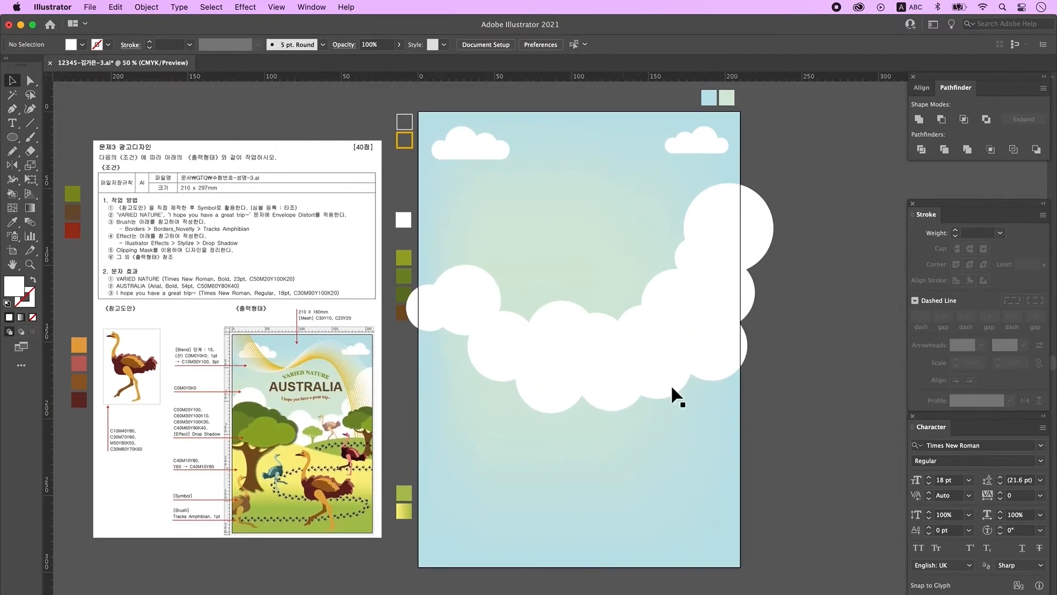
pyautogui.moveTo(808, 421); pyautogui.dragTo(429, 227)
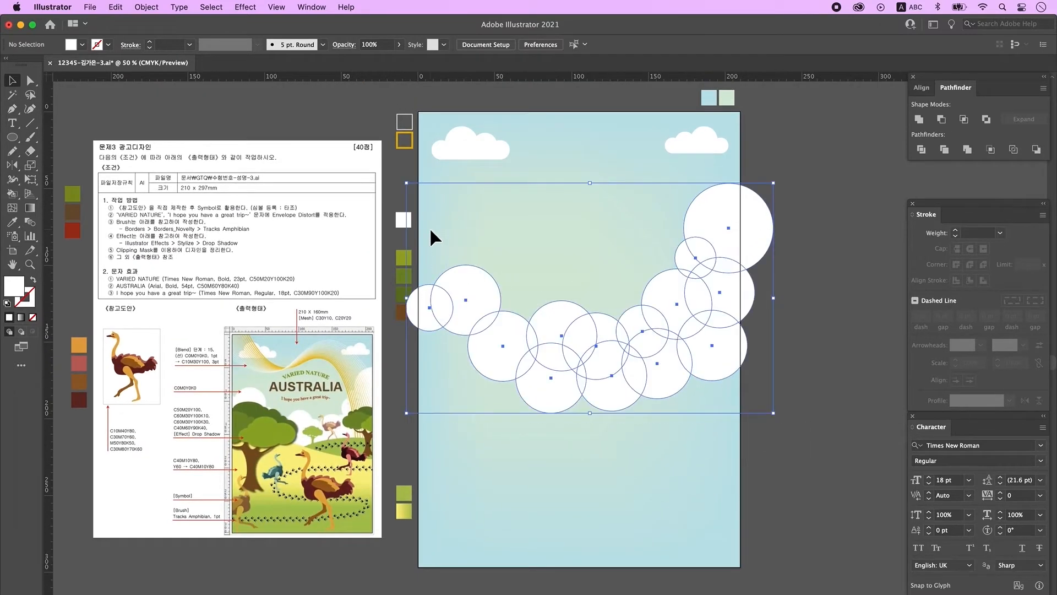
pyautogui.click(922, 120)
pyautogui.click(782, 431)
# Step: Draw a large hill with the Pen tool, curving from the artboard's left side down to its right edge and enclosing the bottom
pyautogui.scroll(-2, 632, 447)
pyautogui.hscroll(1, 632, 447)
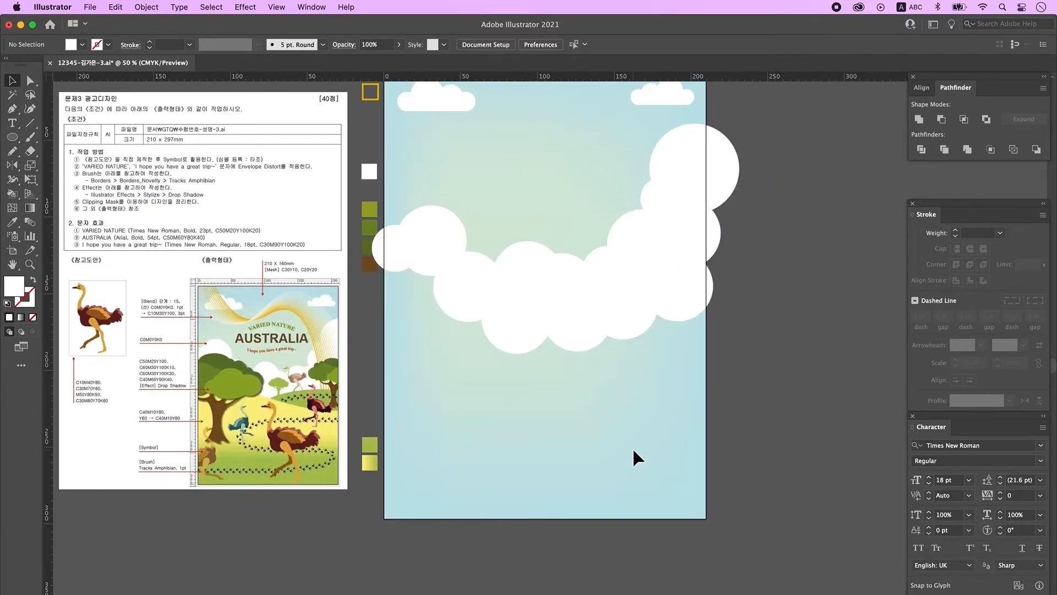
pyautogui.moveTo(571, 449); pyautogui.dragTo(576, 448)
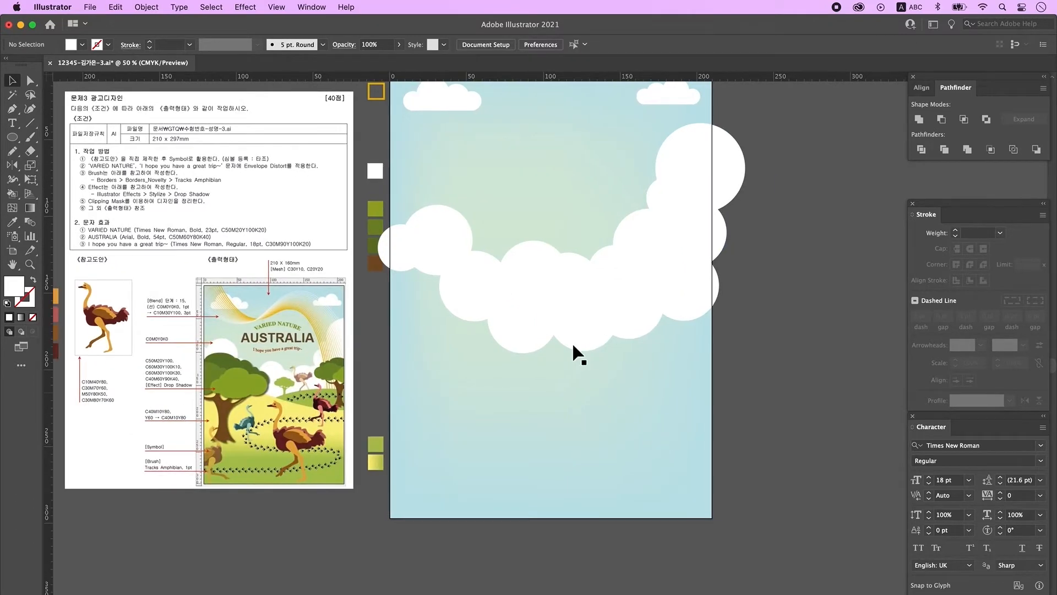
pyautogui.click(12, 109)
pyautogui.click(387, 516)
pyautogui.click(387, 256)
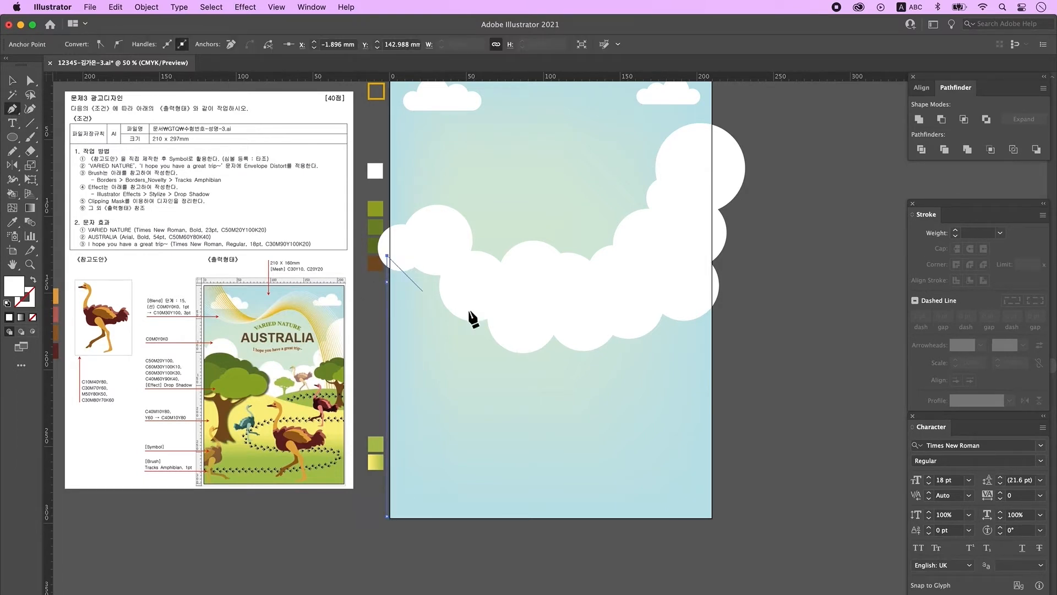
pyautogui.click(608, 370)
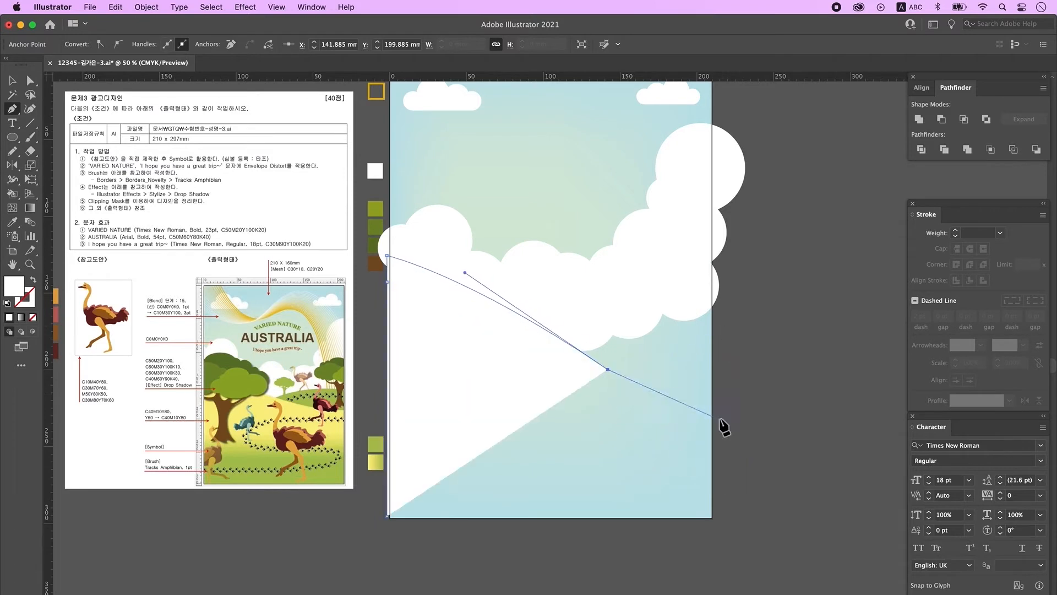
pyautogui.moveTo(721, 380); pyautogui.dragTo(721, 380)
# Step: Draw a second, smaller hill as a closed path rising from the artboard's middle to its right edge
pyautogui.click(528, 337)
pyautogui.moveTo(723, 311); pyautogui.dragTo(805, 319)
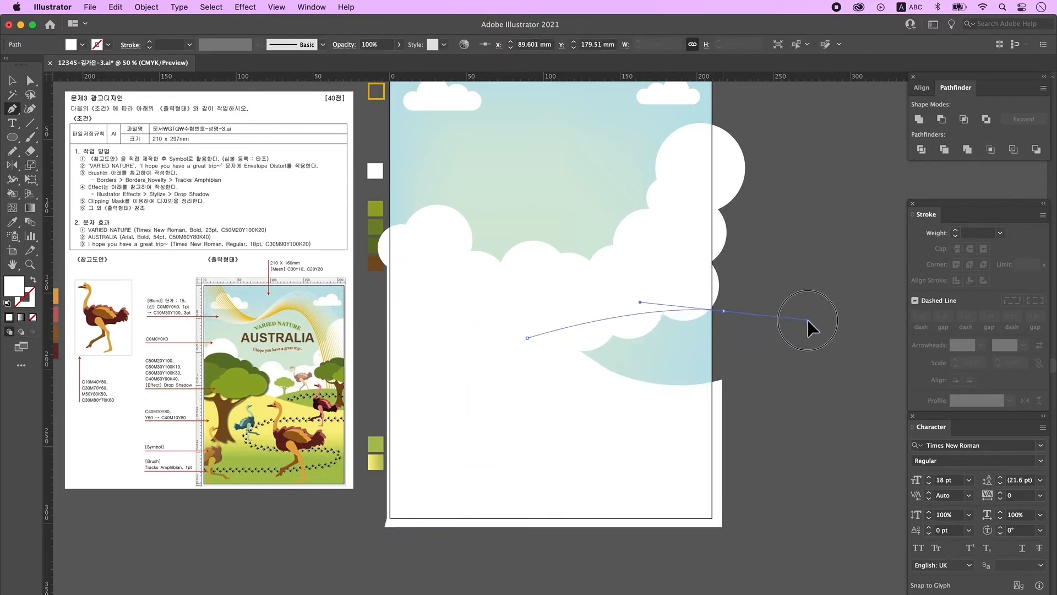
pyautogui.click(723, 397)
pyautogui.click(574, 398)
pyautogui.click(528, 338)
pyautogui.press('v')
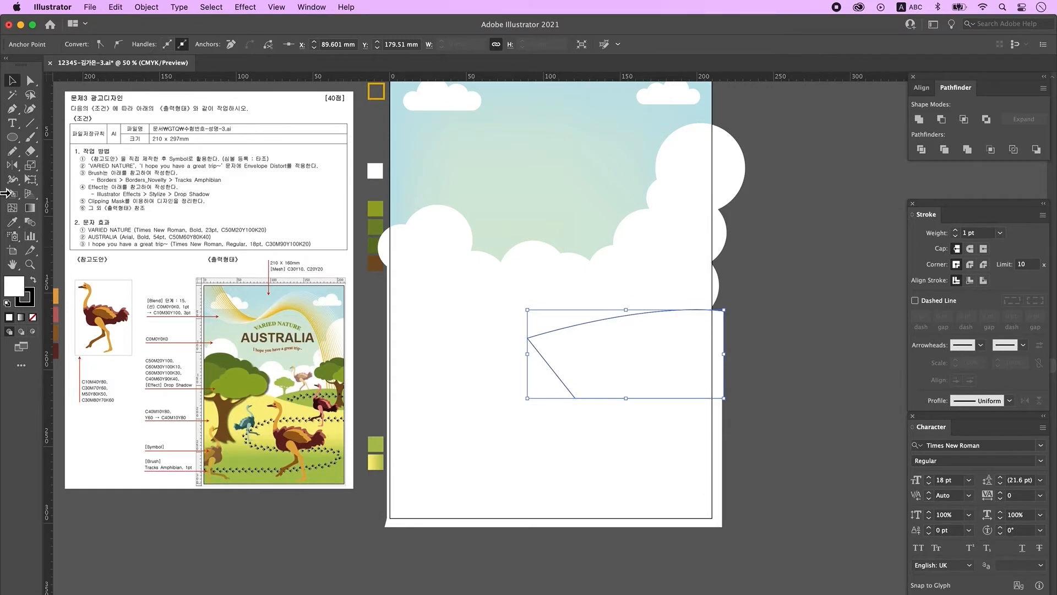
# Step: Fill the small hill with the green swatch and the large hill with the yellow-green gradient, bringing the large hill to the front
pyautogui.click(12, 222)
pyautogui.click(375, 444)
pyautogui.keyDown('super'); pyautogui.click(418, 440); pyautogui.keyUp('super')
pyautogui.click(376, 462)
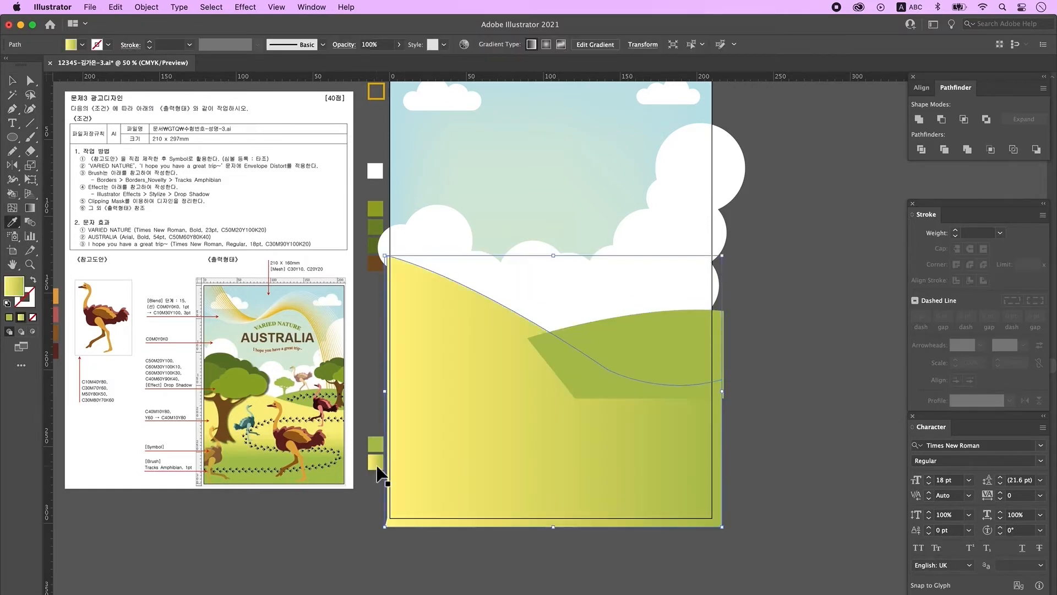
pyautogui.press('super+shift+bracketright')
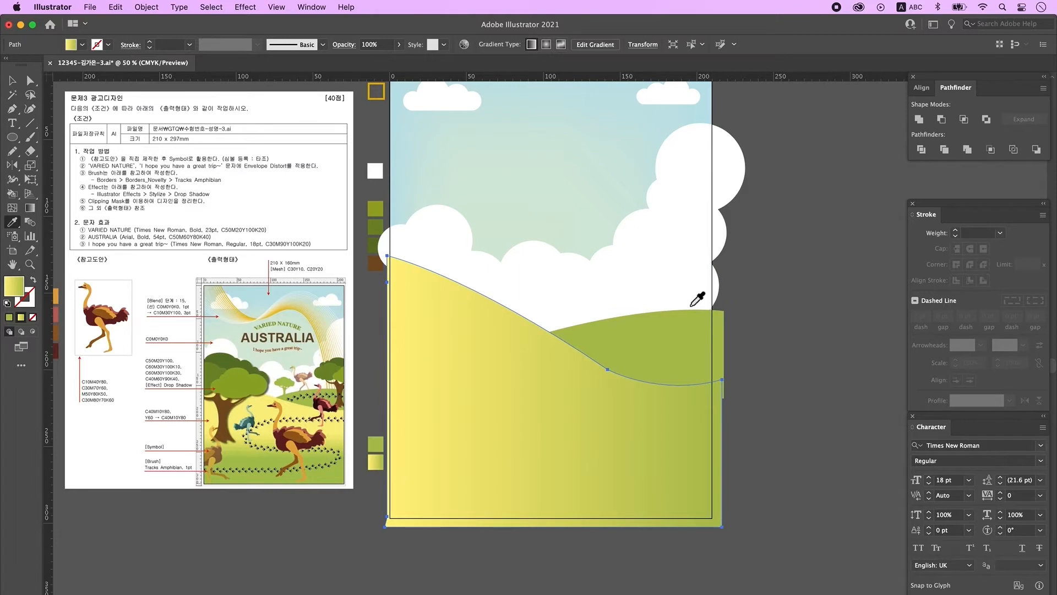
# Step: Smooth the large hill's upper curve and redirect its gradient vertically, from yellow at the top to green at the bottom
pyautogui.click(31, 81)
pyautogui.click(636, 381)
pyautogui.moveTo(607, 369); pyautogui.dragTo(608, 361)
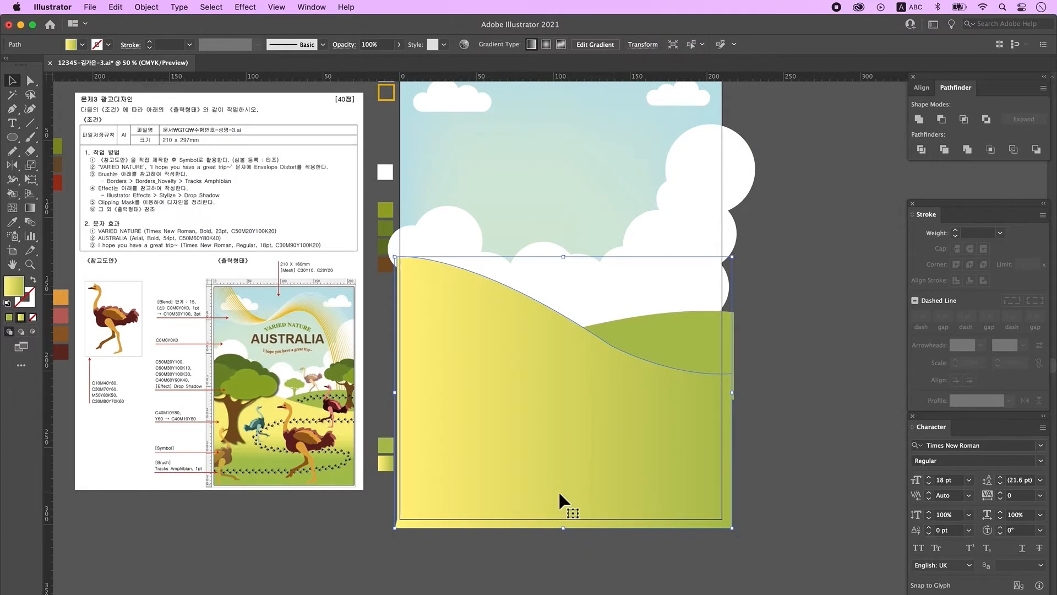
pyautogui.click(32, 208)
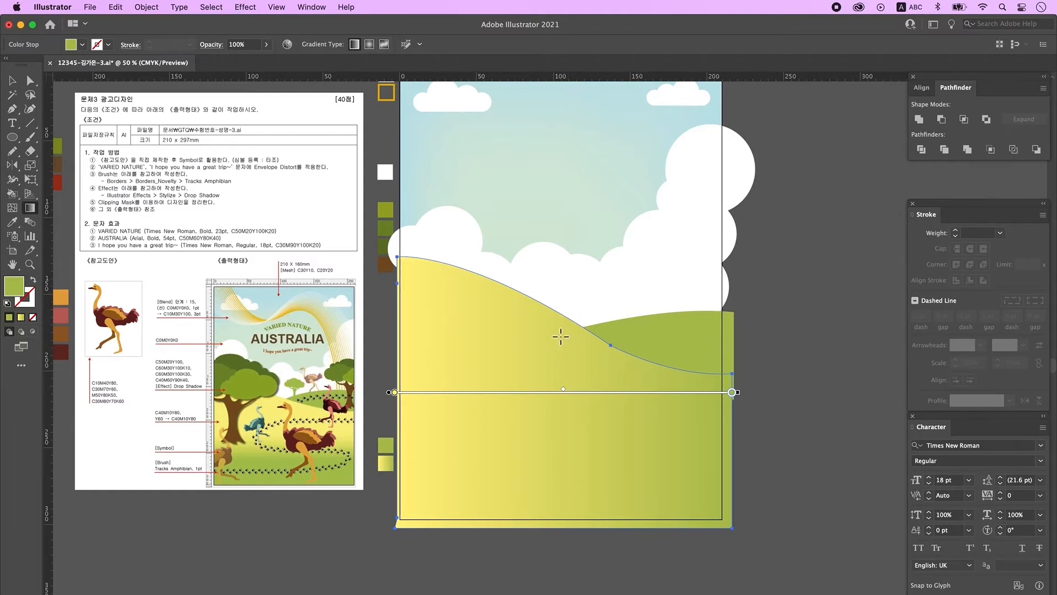
pyautogui.moveTo(564, 325); pyautogui.dragTo(565, 466)
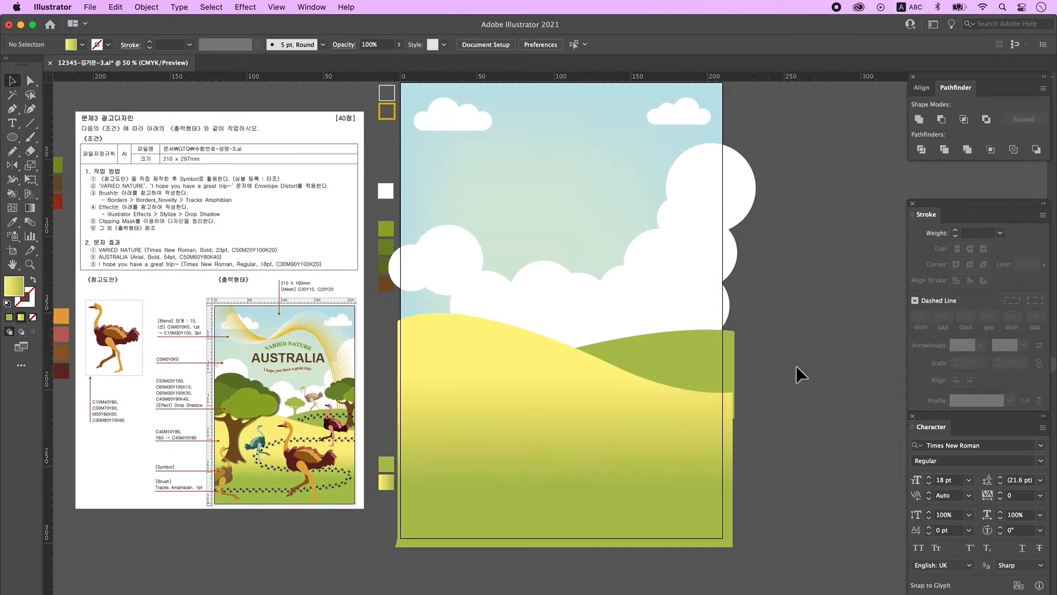
# Step: Lock the united white cloud shape and both hills
pyautogui.moveTo(775, 332); pyautogui.dragTo(778, 345)
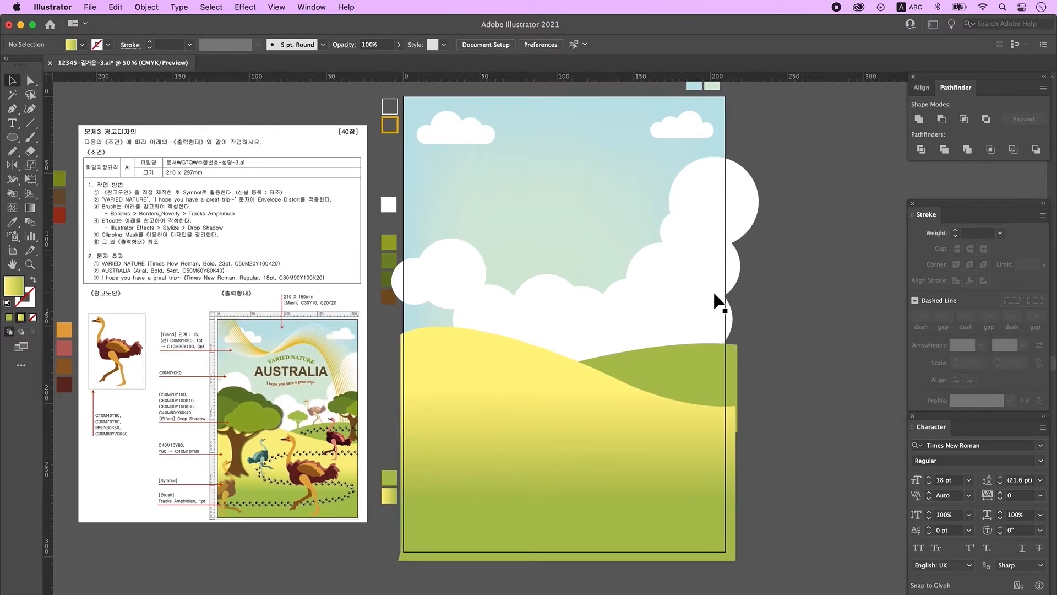
pyautogui.click(573, 244)
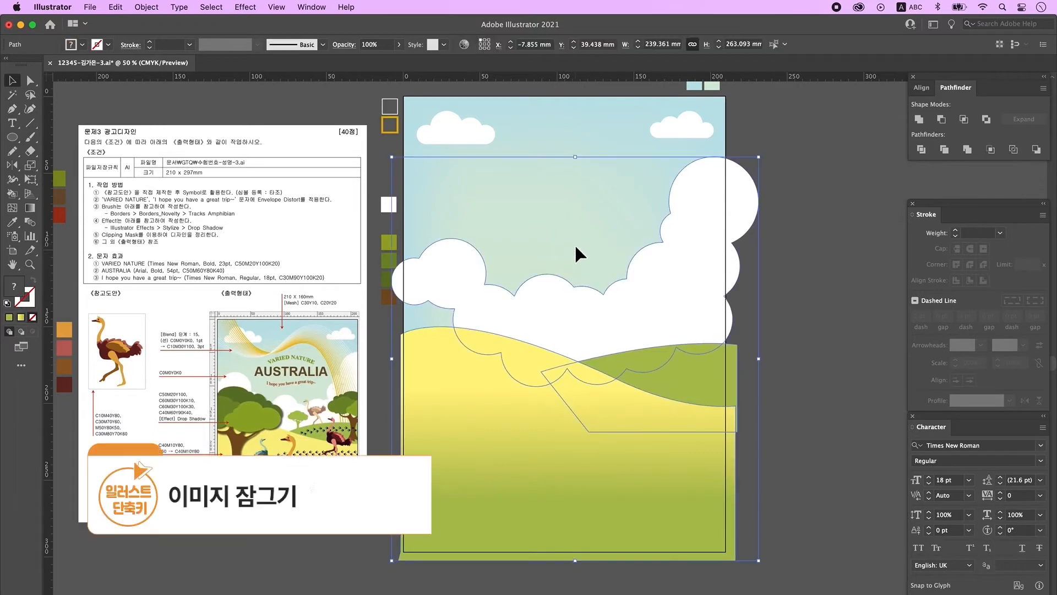
pyautogui.hotkey('ctrl', '2')
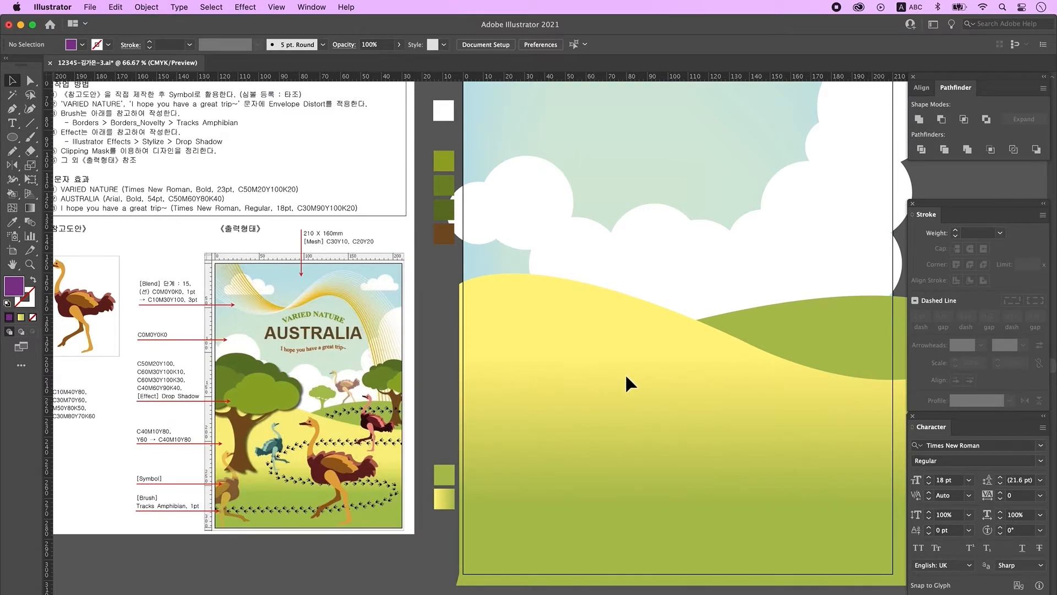
# Step: Draw a purple ellipse above the large hill and place overlapping, resized copies around it as the start of the tree foliage
pyautogui.click(12, 136)
pyautogui.moveTo(576, 267); pyautogui.dragTo(677, 331)
pyautogui.click(12, 81)
pyautogui.keyDown('alt'); pyautogui.moveTo(626, 300); pyautogui.dragTo(599, 323); pyautogui.keyUp('alt')
pyautogui.moveTo(650, 354); pyautogui.dragTo(601, 322)
pyautogui.keyDown('alt'); pyautogui.moveTo(582, 308); pyautogui.dragTo(613, 356); pyautogui.keyUp('alt')
pyautogui.moveTo(570, 331)
pyautogui.keyDown('alt'); pyautogui.mouseDown()
pyautogui.moveTo(612, 334)
pyautogui.moveTo(586, 334)
pyautogui.mouseUp(); pyautogui.keyUp('alt')
pyautogui.moveTo(615, 348); pyautogui.dragTo(612, 341)
# Step: Arrange the purple ellipses into a foliage outline about 80 by 40 mm and unite them into a single shape
pyautogui.moveTo(641, 326); pyautogui.dragTo(701, 319)
pyautogui.moveTo(728, 309); pyautogui.dragTo(680, 343)
pyautogui.moveTo(683, 325); pyautogui.dragTo(678, 320)
pyautogui.click(606, 297)
pyautogui.moveTo(575, 298); pyautogui.dragTo(578, 300)
pyautogui.click(579, 319)
pyautogui.click(656, 398)
pyautogui.moveTo(738, 393); pyautogui.dragTo(580, 293)
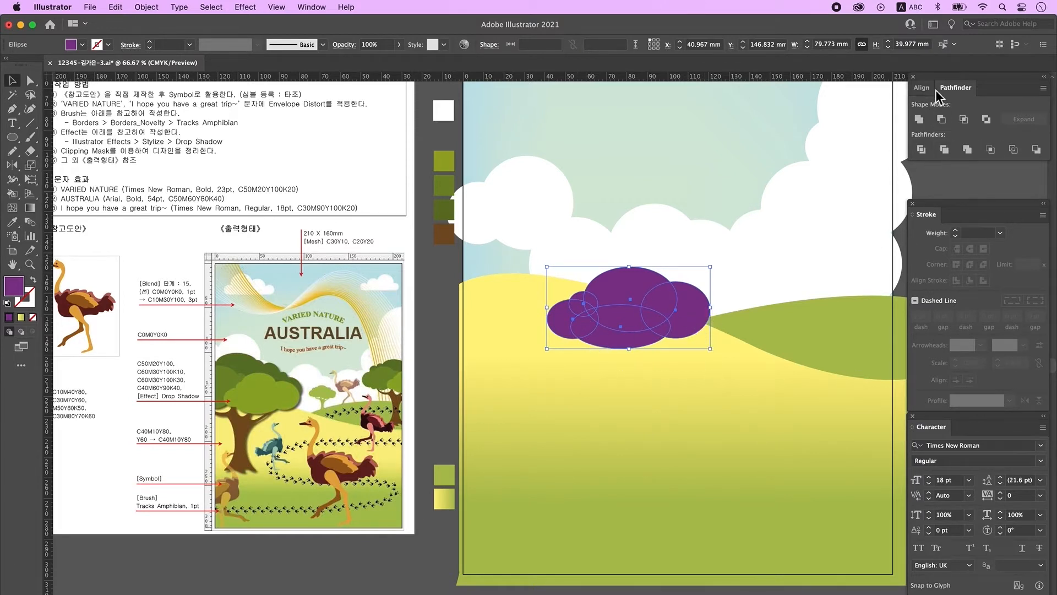
pyautogui.click(919, 119)
pyautogui.click(637, 366)
pyautogui.moveTo(619, 396); pyautogui.dragTo(637, 400)
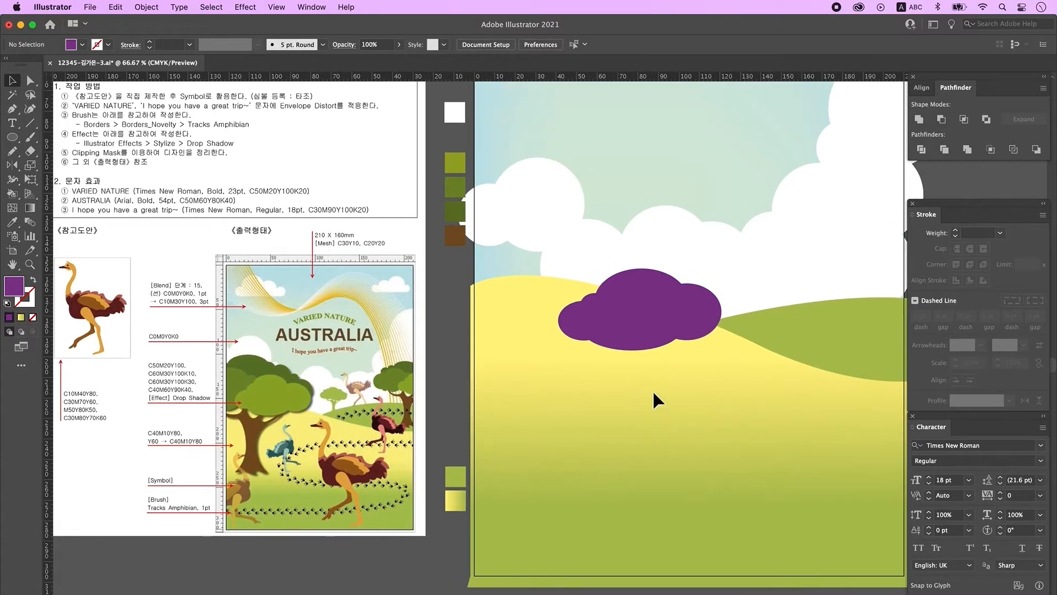
# Step: Place an overlapping copy of the purple foliage shape beside it at the artboard's left edge
pyautogui.moveTo(643, 318); pyautogui.dragTo(637, 324)
pyautogui.moveTo(687, 400); pyautogui.dragTo(687, 402)
pyautogui.click(674, 388)
pyautogui.moveTo(696, 347); pyautogui.dragTo(611, 355)
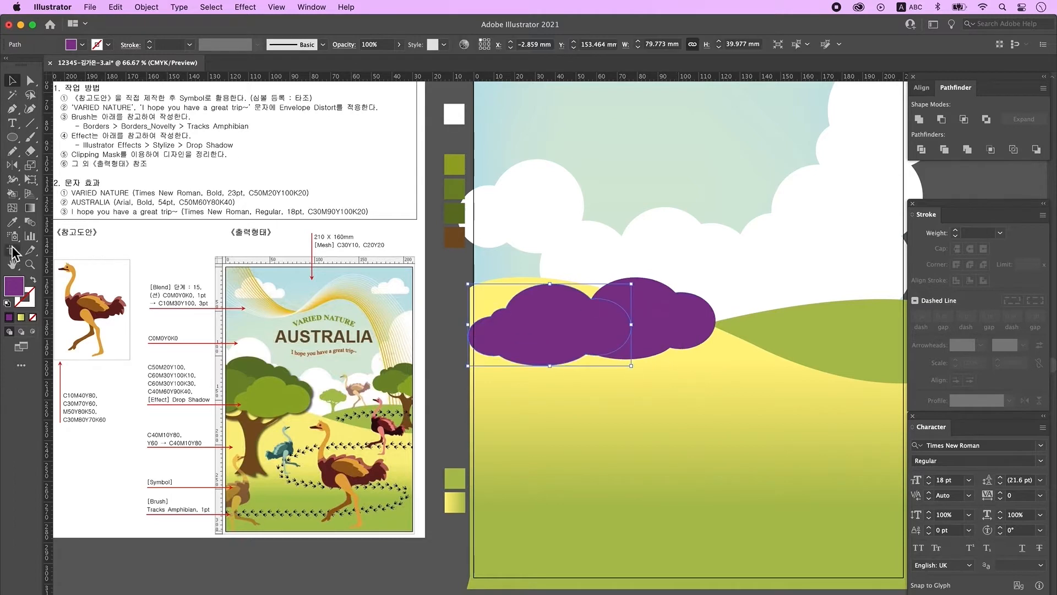
# Step: Fill the left foliage shape with the medium green swatch and the right one with the lightest green swatch
pyautogui.click(15, 223)
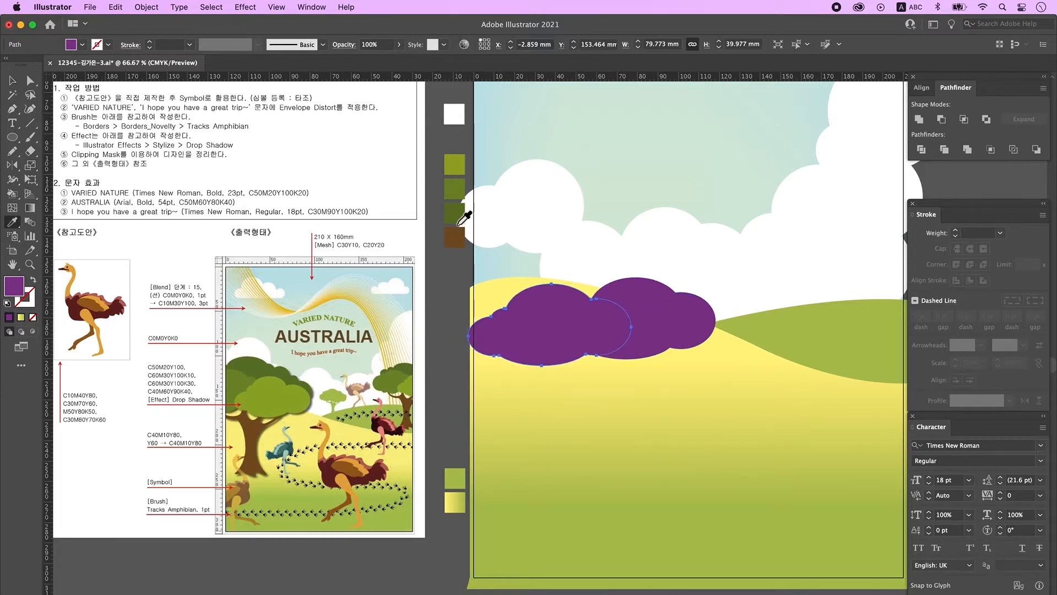
pyautogui.click(462, 194)
pyautogui.click(459, 171)
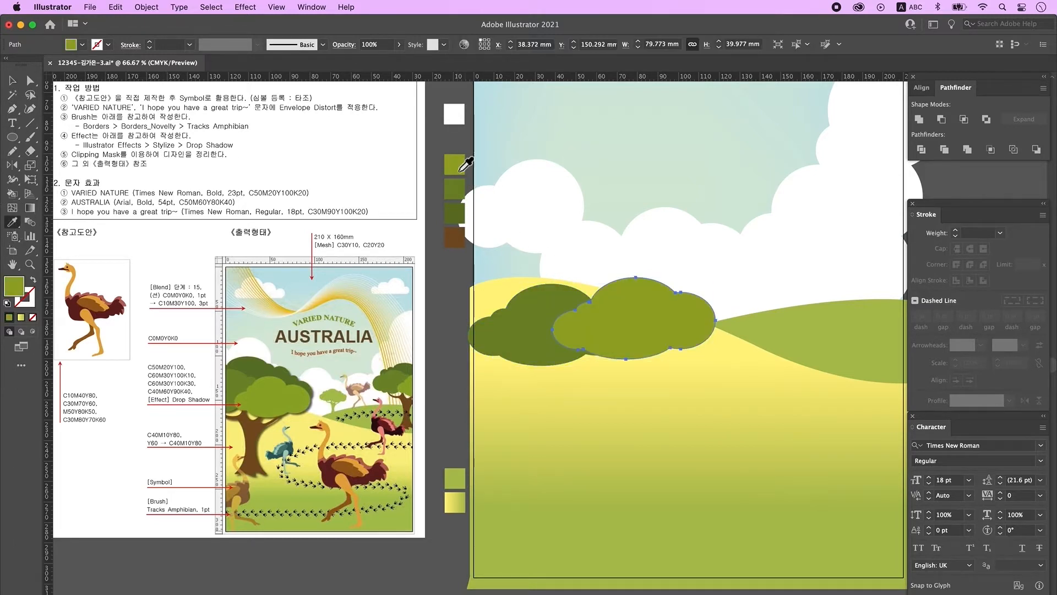
# Step: Duplicate the light green foliage shape above the other two and reflect the copy across the vertical axis
pyautogui.click(11, 80)
pyautogui.moveTo(628, 335); pyautogui.dragTo(597, 284)
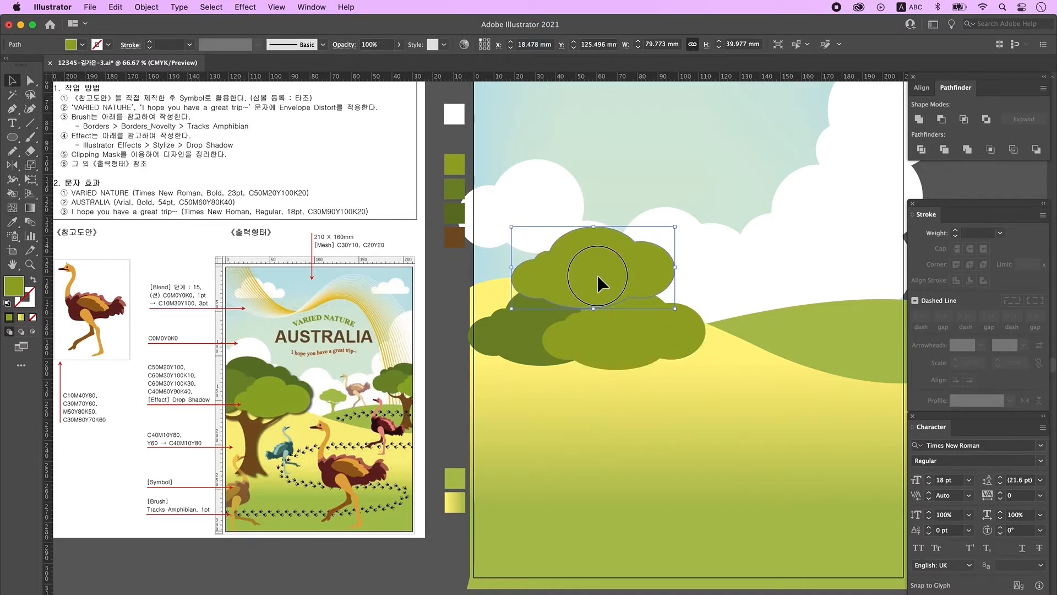
pyautogui.doubleClick(15, 170)
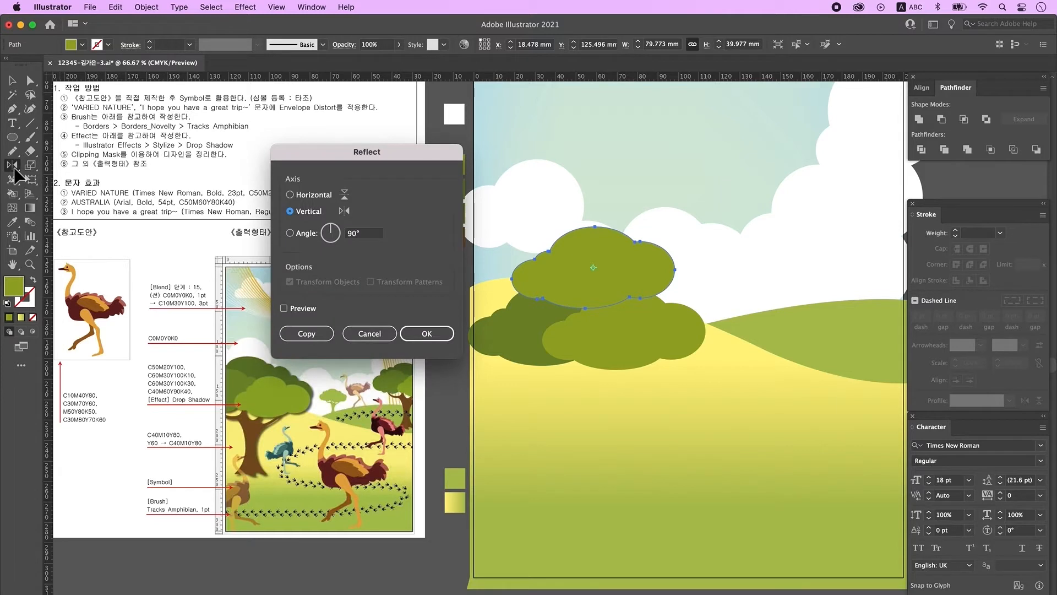
pyautogui.click(426, 335)
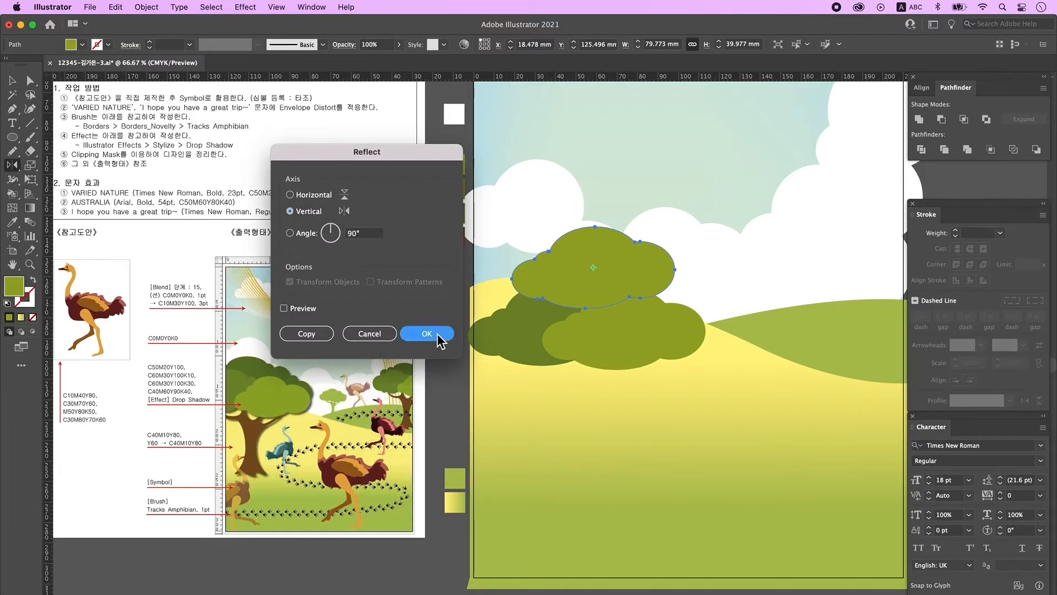
pyautogui.click(12, 80)
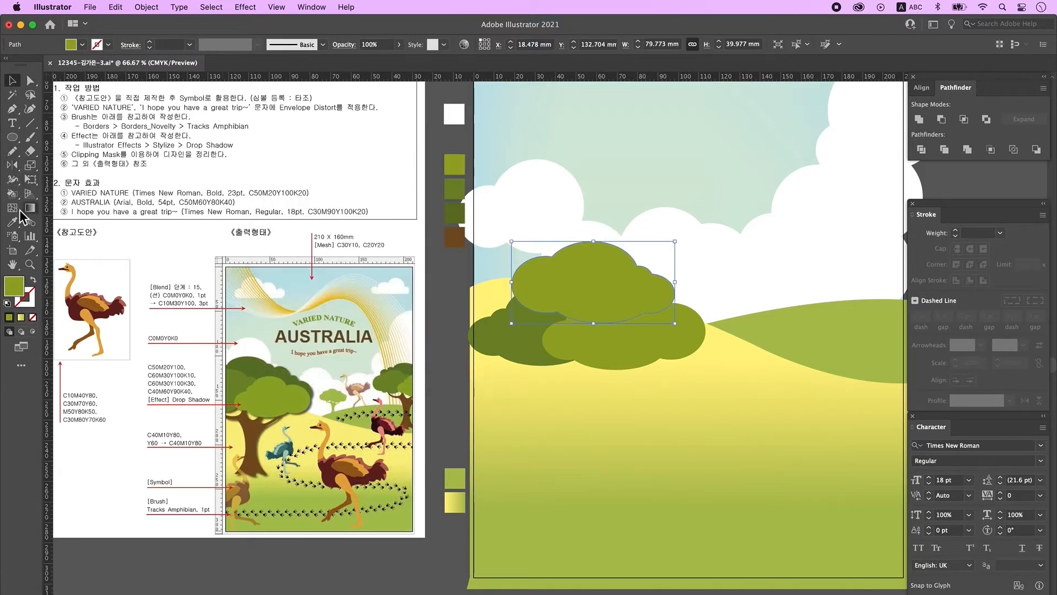
# Step: Fill the reflected foliage shape with the darkest green swatch and bring the two lower foliage shapes in front of it
pyautogui.click(12, 222)
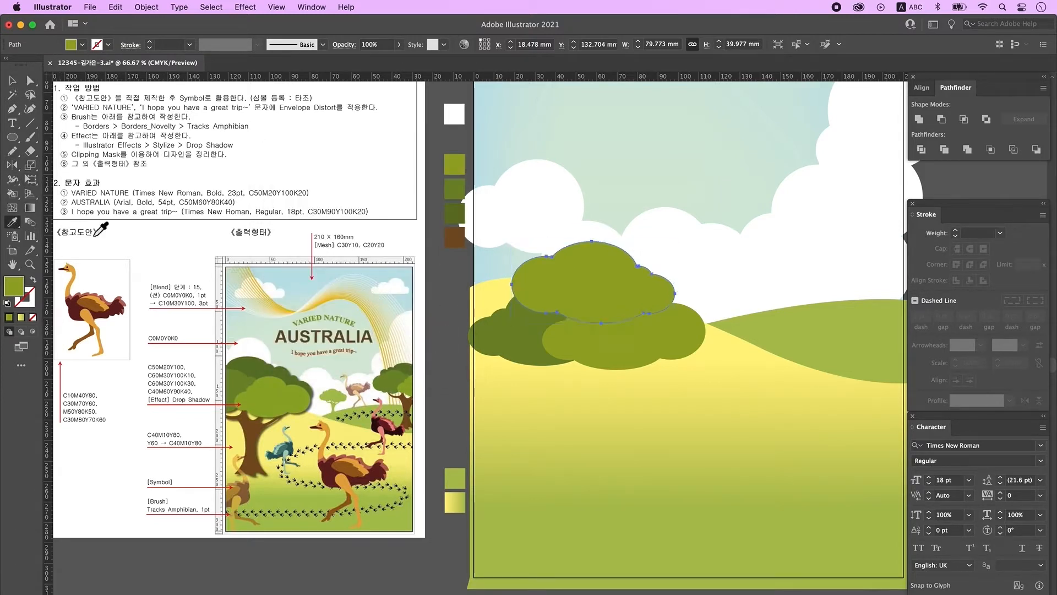
pyautogui.click(454, 217)
pyautogui.click(13, 80)
pyautogui.click(632, 405)
pyautogui.click(536, 342)
pyautogui.press('super+shift+bracketright')
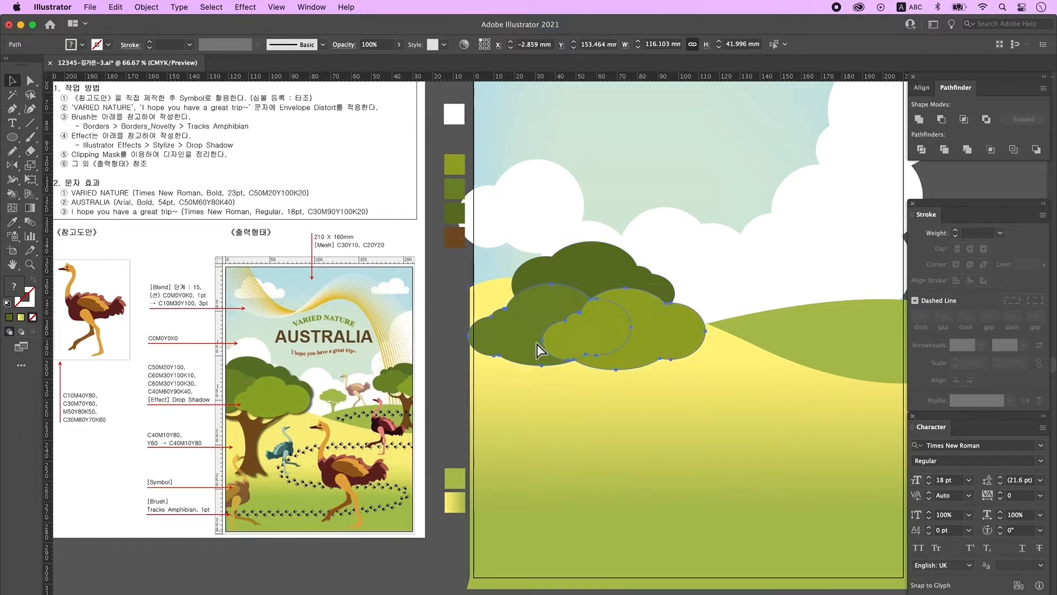
# Step: Adjust the size and position of the three foliage shapes into one treetop and group them
pyautogui.click(537, 344)
pyautogui.click(554, 256)
pyautogui.moveTo(675, 282); pyautogui.dragTo(687, 282)
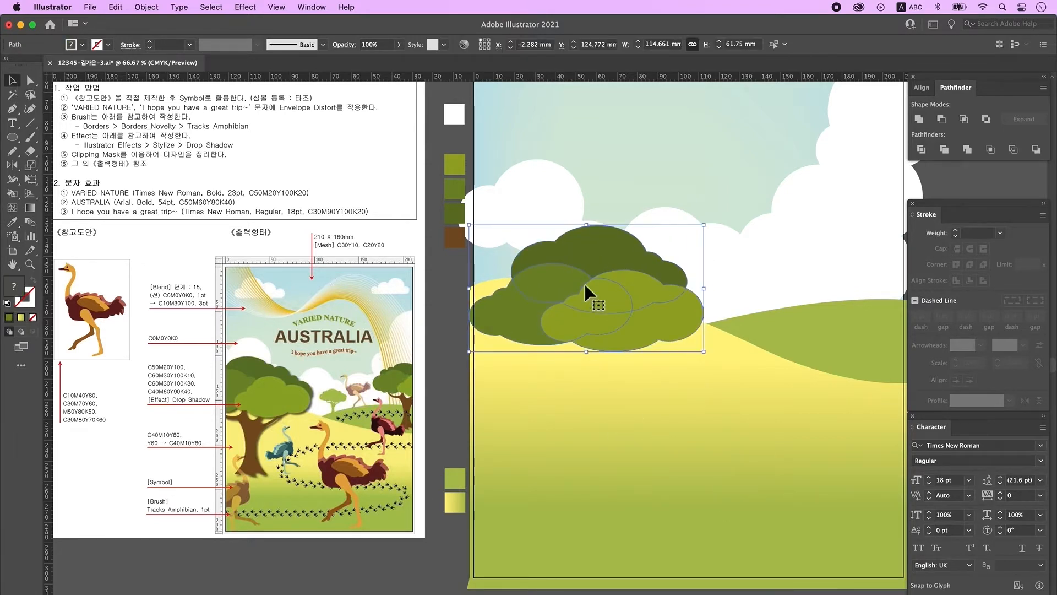
pyautogui.rightClick(610, 267)
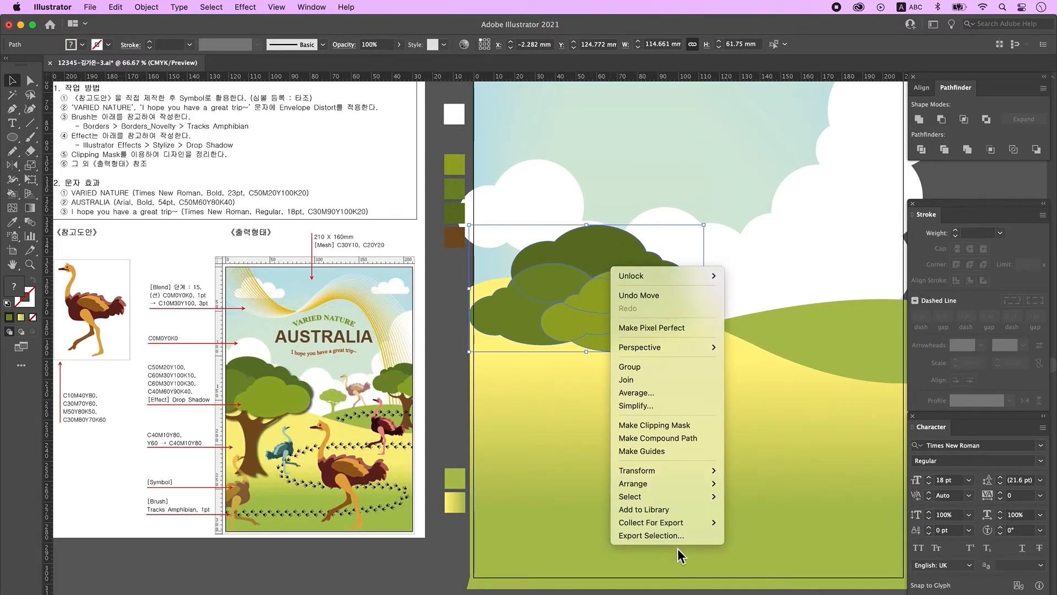
pyautogui.click(669, 369)
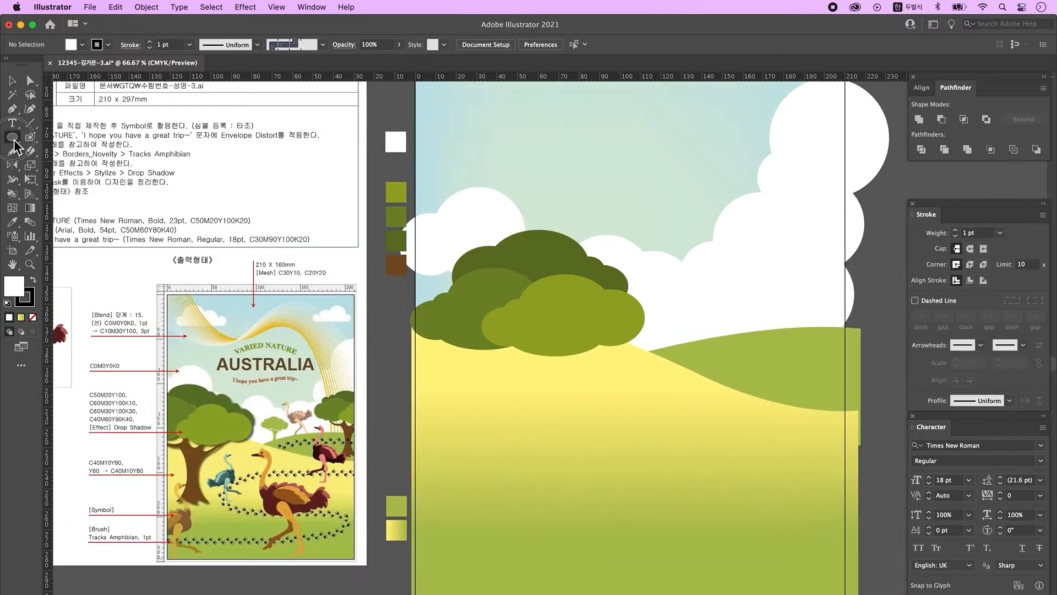
# Step: Draw a rectangle about 56 by 88 mm below the treetop for the tree trunk
pyautogui.click(12, 137)
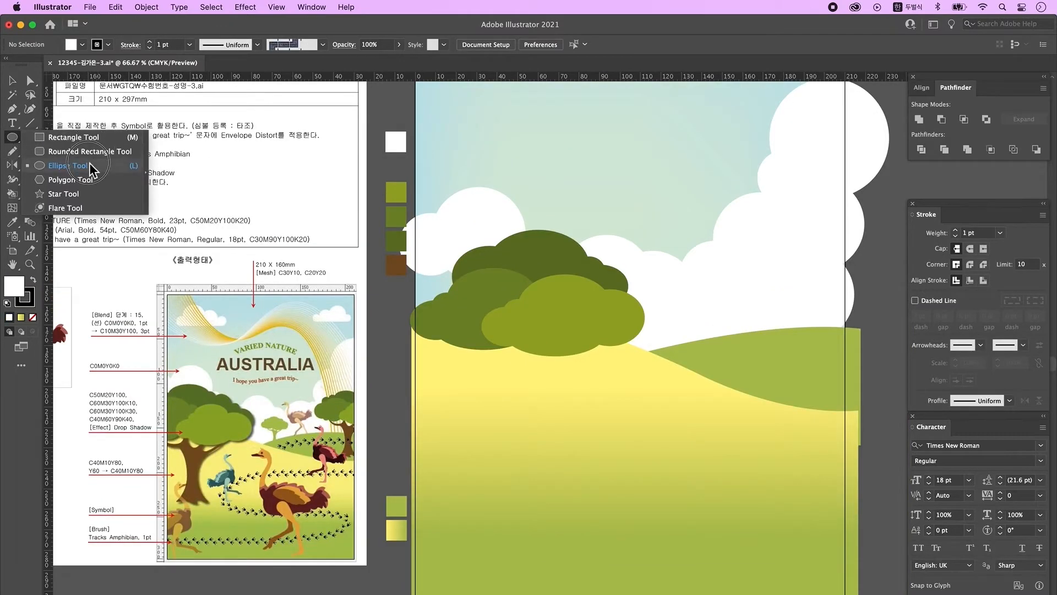
pyautogui.click(73, 137)
pyautogui.moveTo(496, 397); pyautogui.dragTo(610, 577)
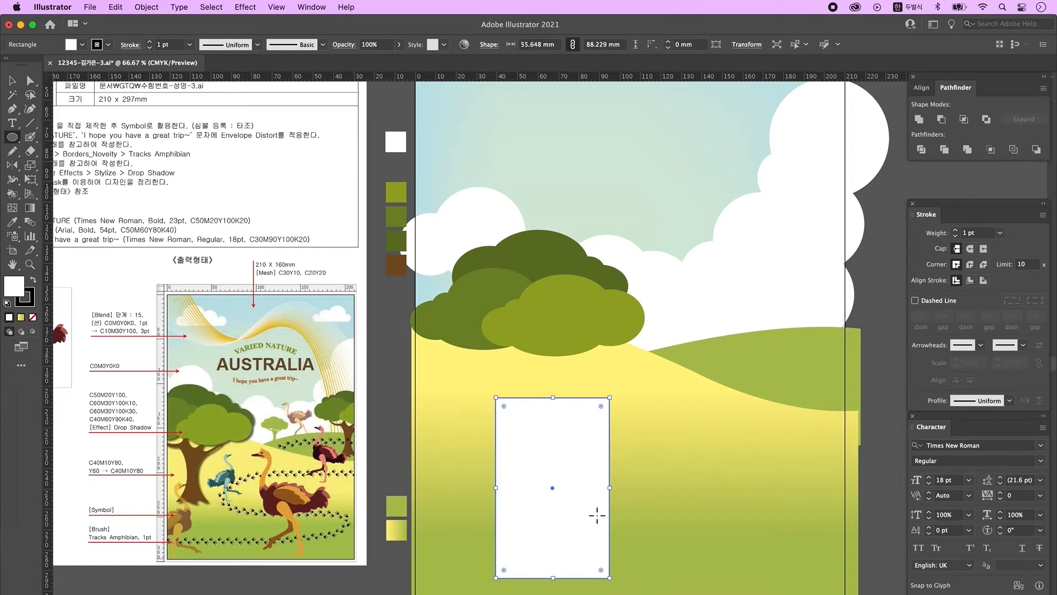
# Step: Draw a tall ellipse over the rectangle's right side and place a larger, tilted copy over its left side
pyautogui.moveTo(575, 425)
pyautogui.mouseDown()
pyautogui.moveTo(689, 566)
pyautogui.moveTo(719, 584)
pyautogui.mouseUp()
pyautogui.click(13, 80)
pyautogui.moveTo(647, 425)
pyautogui.mouseDown()
pyautogui.moveTo(654, 434)
pyautogui.moveTo(648, 425)
pyautogui.mouseUp()
pyautogui.moveTo(651, 531); pyautogui.dragTo(460, 537)
pyautogui.moveTo(450, 436); pyautogui.dragTo(451, 356)
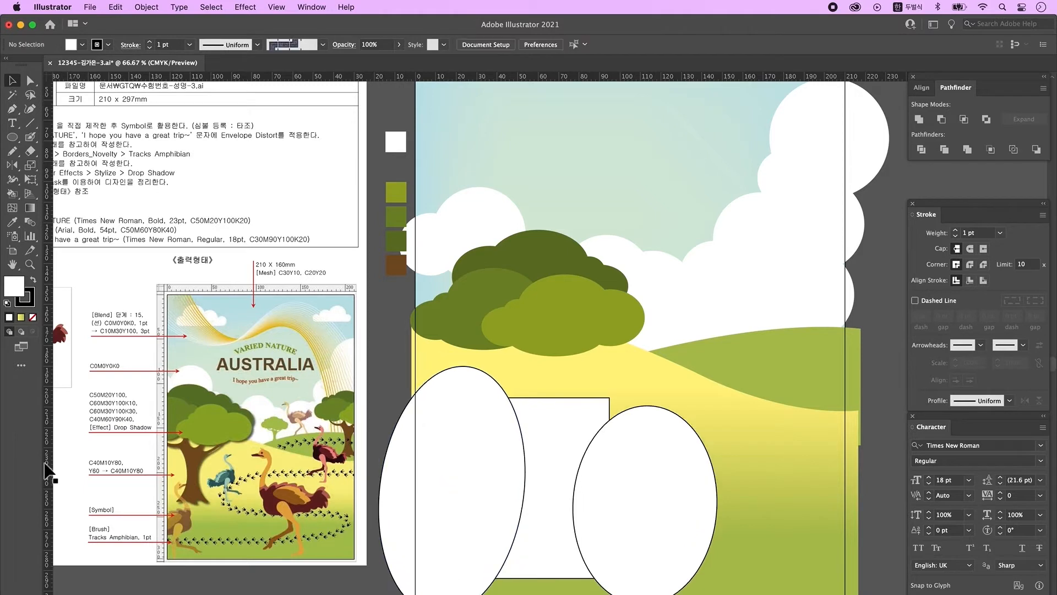
# Step: Fine-tune the ellipses over the rectangle's sides, divide all three shapes with Pathfinder and ungroup the pieces
pyautogui.click(483, 434)
pyautogui.moveTo(500, 455); pyautogui.dragTo(500, 457)
pyautogui.moveTo(615, 458); pyautogui.dragTo(612, 459)
pyautogui.click(546, 439)
pyautogui.click(515, 441)
pyautogui.keyDown('shift'); pyautogui.click(652, 489); pyautogui.keyUp('shift')
pyautogui.keyDown('shift'); pyautogui.click(567, 433); pyautogui.keyUp('shift')
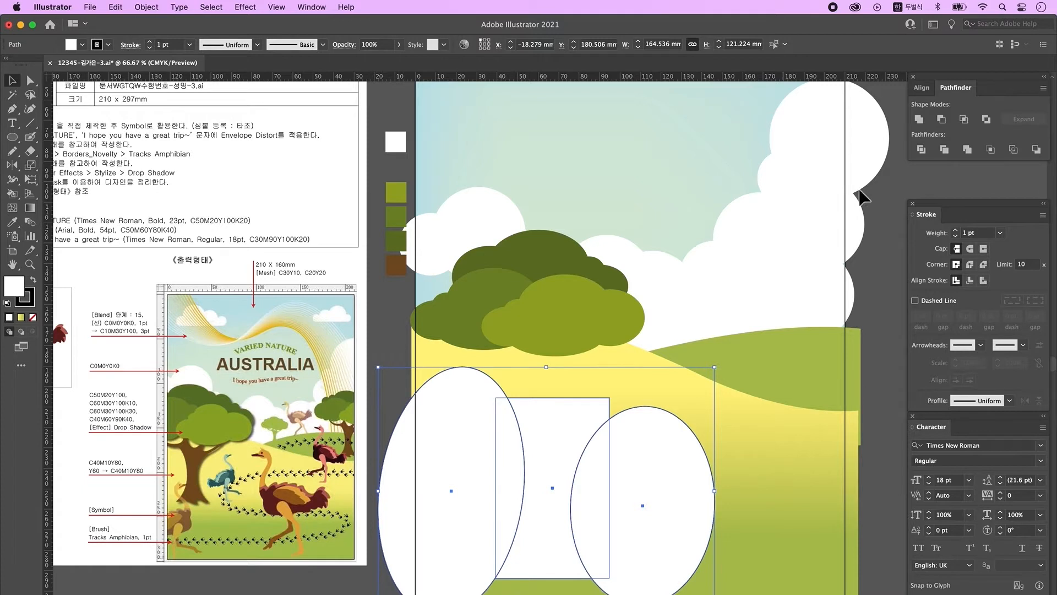
pyautogui.click(920, 149)
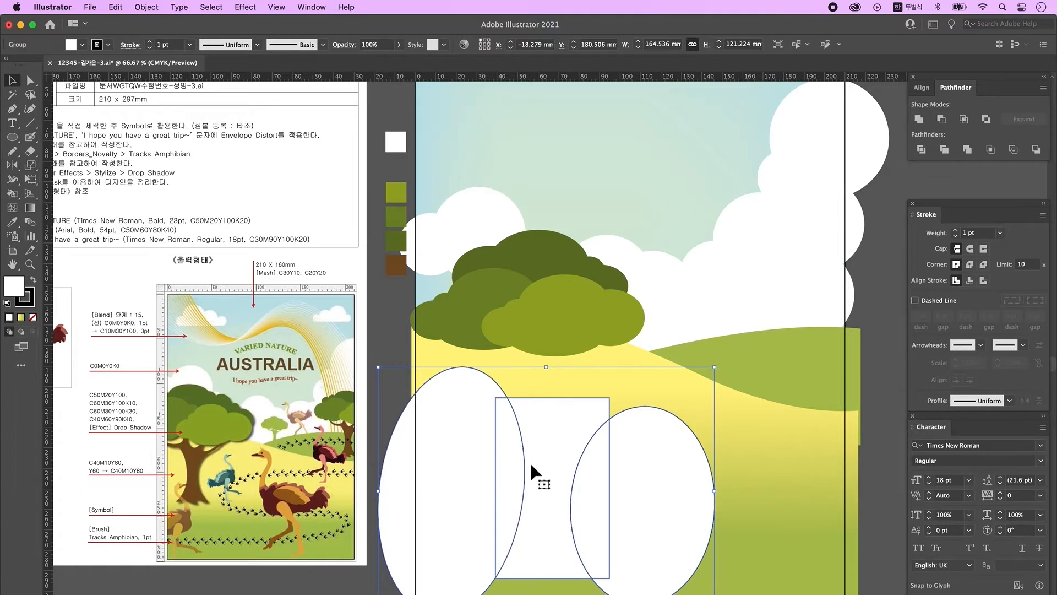
pyautogui.rightClick(548, 417)
pyautogui.click(626, 543)
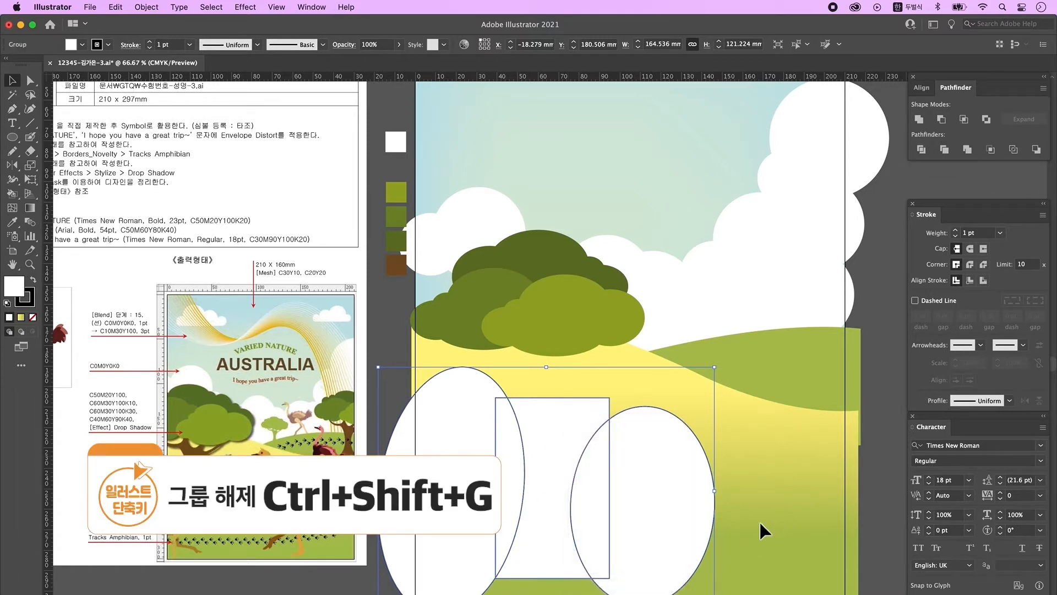
pyautogui.click(759, 520)
pyautogui.moveTo(537, 475); pyautogui.dragTo(574, 441)
pyautogui.hotkey('ctrl', 'z')
# Step: Delete the divided ellipse pieces on both sides of the rectangle, keeping only the narrow-waisted trunk shape
pyautogui.click(602, 496)
pyautogui.keyDown('shift'); pyautogui.click(634, 495); pyautogui.keyUp('shift')
pyautogui.keyDown('shift'); pyautogui.click(445, 493); pyautogui.keyUp('shift')
pyautogui.keyDown('shift'); pyautogui.click(508, 487); pyautogui.keyUp('shift')
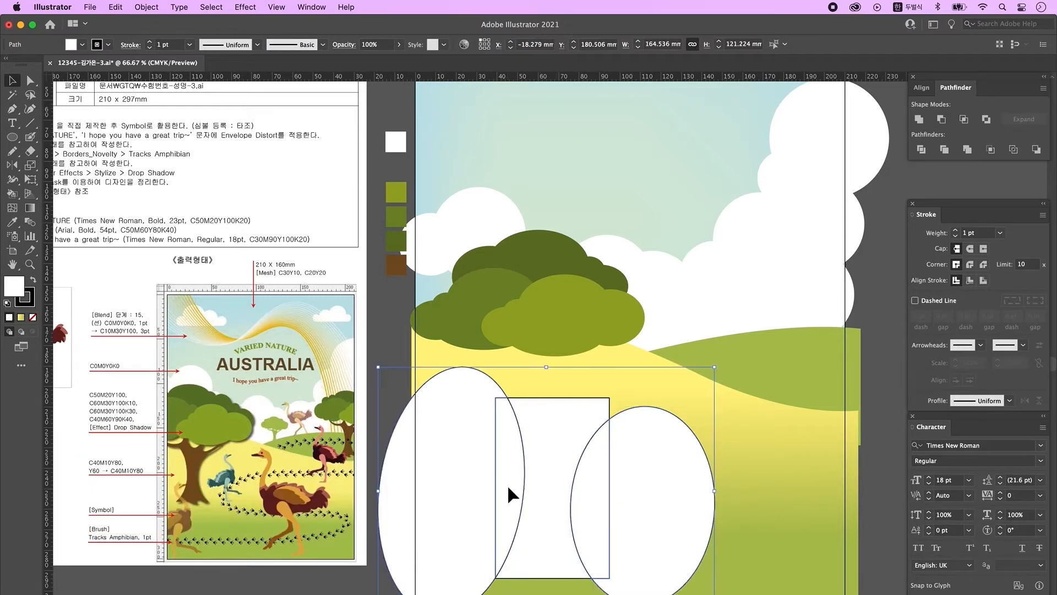
pyautogui.press('Delete')
# Step: Draw a wavy freehand line about 65 mm wide across the trunk's base, divide the trunk with it, and remove the ungrouped pieces below
pyautogui.press('n')
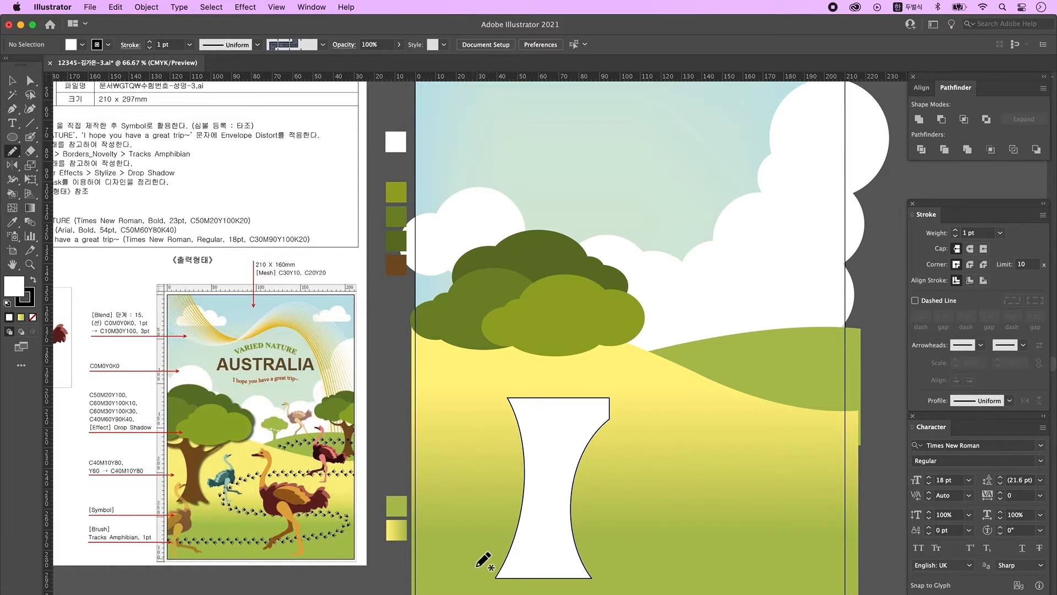
pyautogui.moveTo(479, 567); pyautogui.dragTo(612, 583)
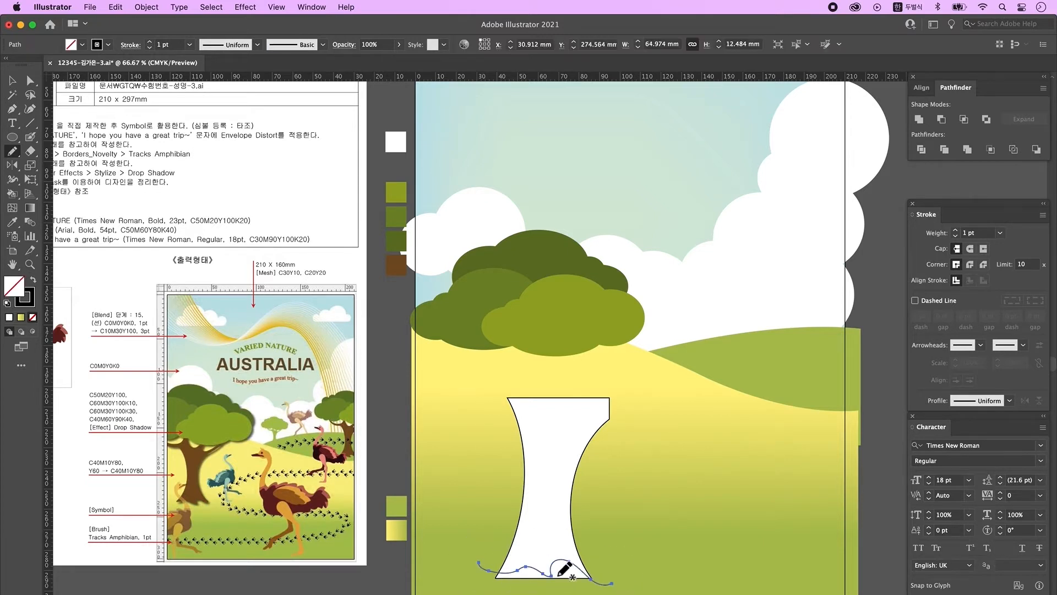
pyautogui.press('v')
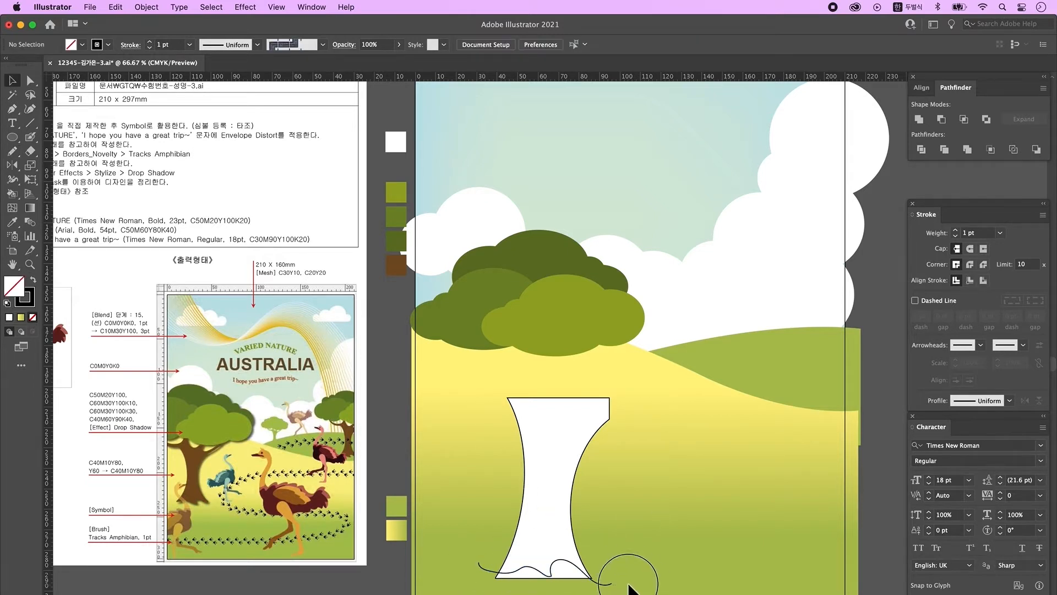
pyautogui.keyDown('shift'); pyautogui.click(564, 547); pyautogui.keyUp('shift')
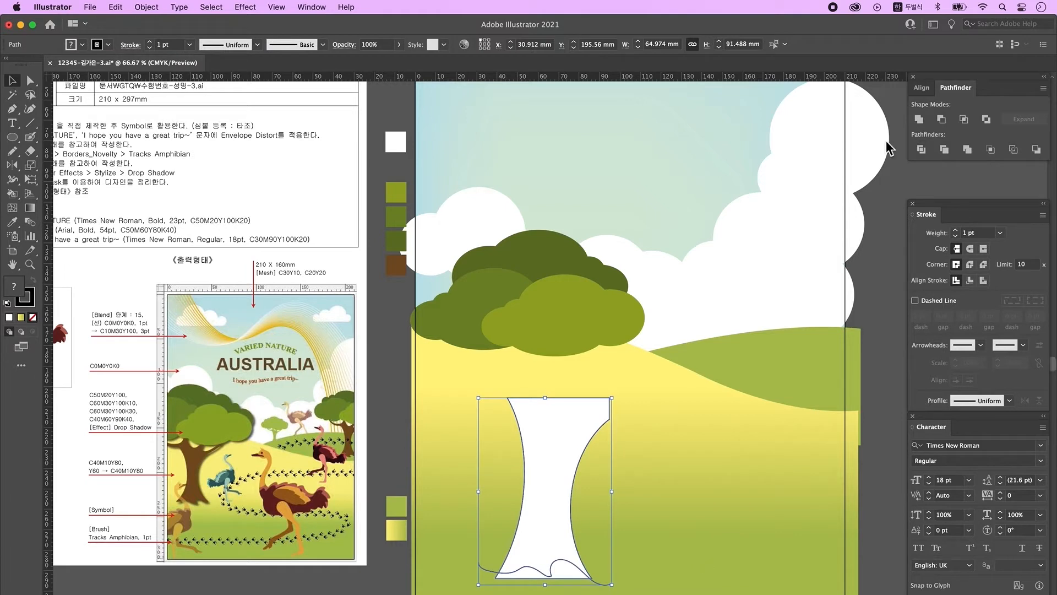
pyautogui.click(923, 152)
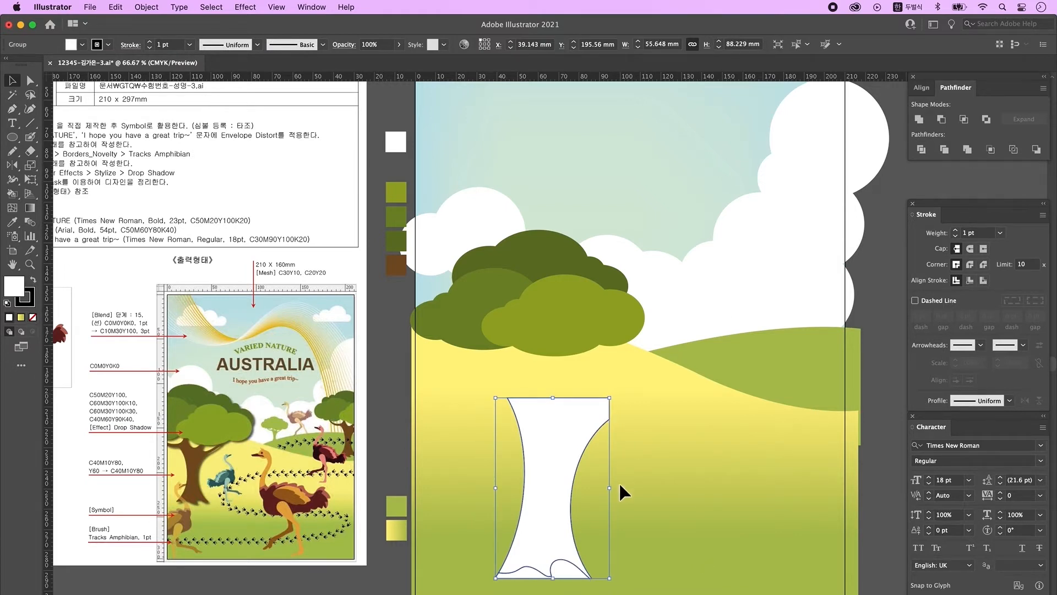
pyautogui.rightClick(564, 557)
pyautogui.click(597, 541)
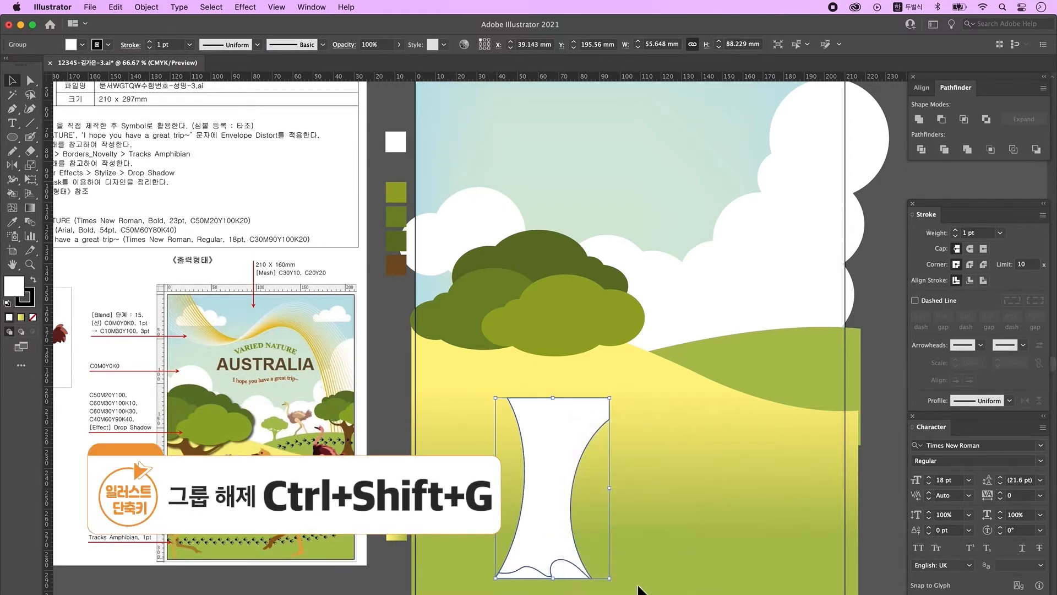
pyautogui.click(590, 576)
pyautogui.click(621, 556)
pyautogui.moveTo(626, 537); pyautogui.dragTo(625, 542)
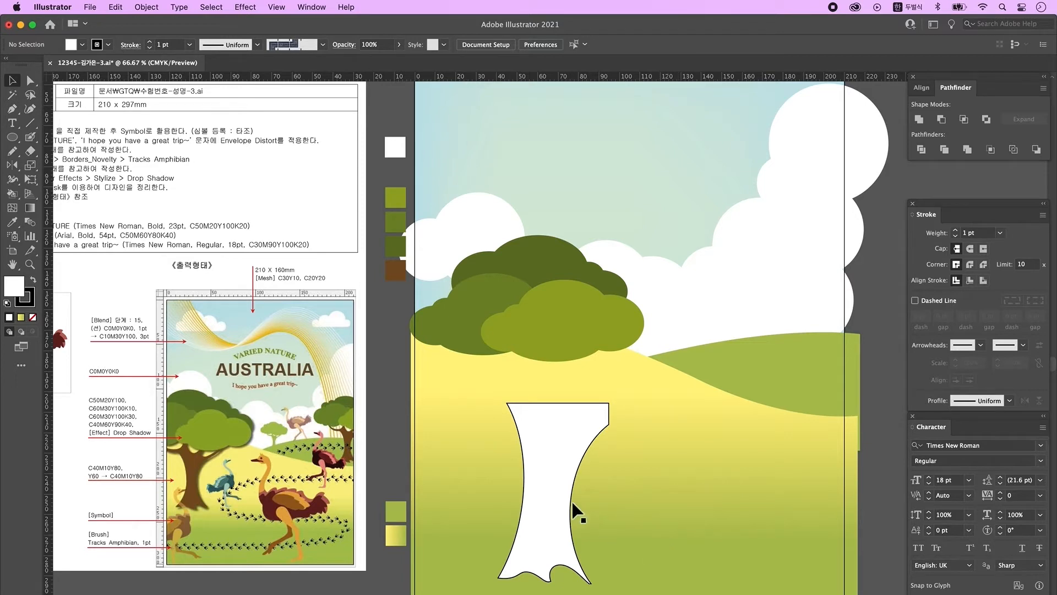
# Step: Draw freehand curves across the trunk's top edge with the Pencil tool to outline the branch notches
pyautogui.click(12, 137)
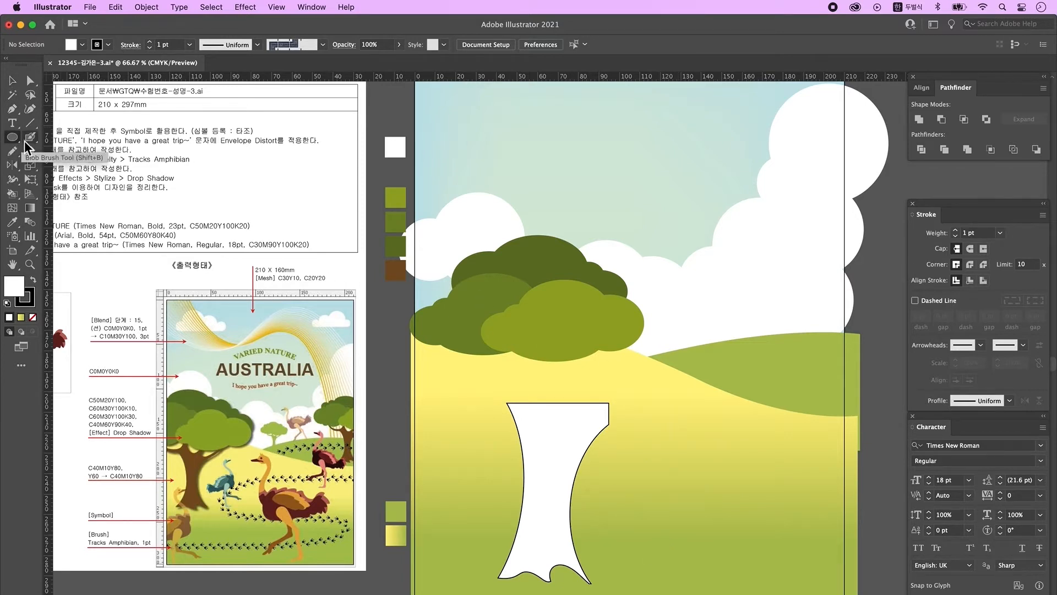
pyautogui.click(15, 152)
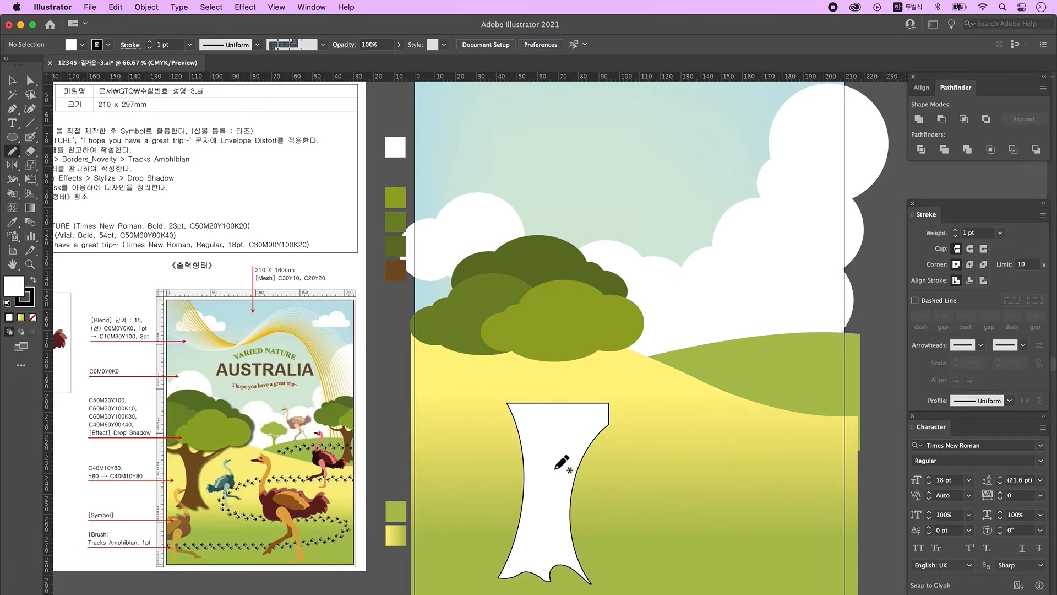
pyautogui.moveTo(539, 395)
pyautogui.mouseDown()
pyautogui.moveTo(553, 428)
pyautogui.moveTo(576, 391)
pyautogui.moveTo(630, 413)
pyautogui.moveTo(621, 408)
pyautogui.mouseUp()
pyautogui.moveTo(497, 407); pyautogui.dragTo(537, 388)
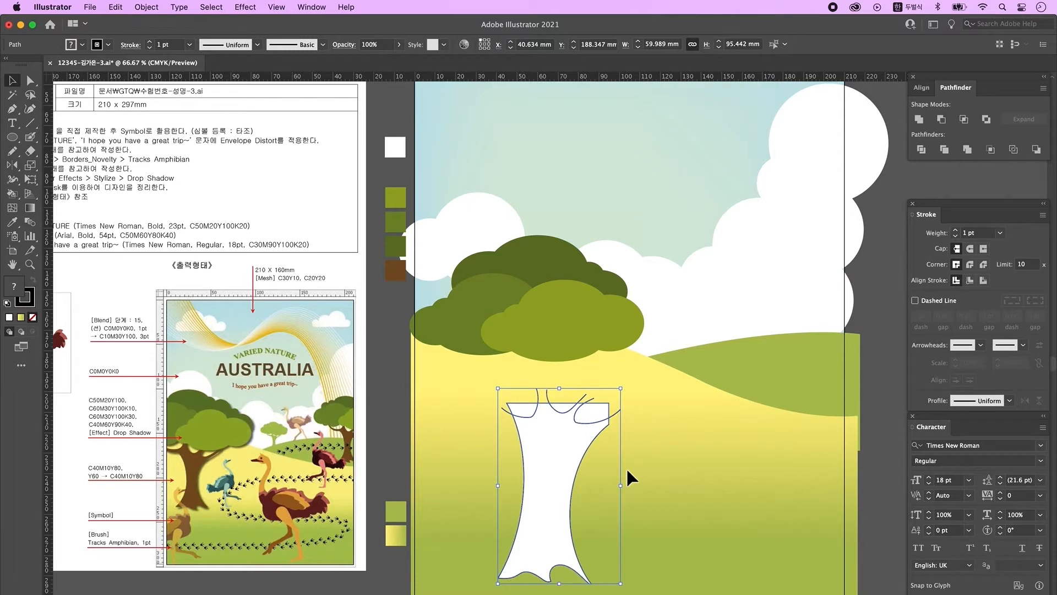
# Step: Divide the trunk along the top curves with Pathfinder, ungroup the result and remove the three notch pieces
pyautogui.click(921, 148)
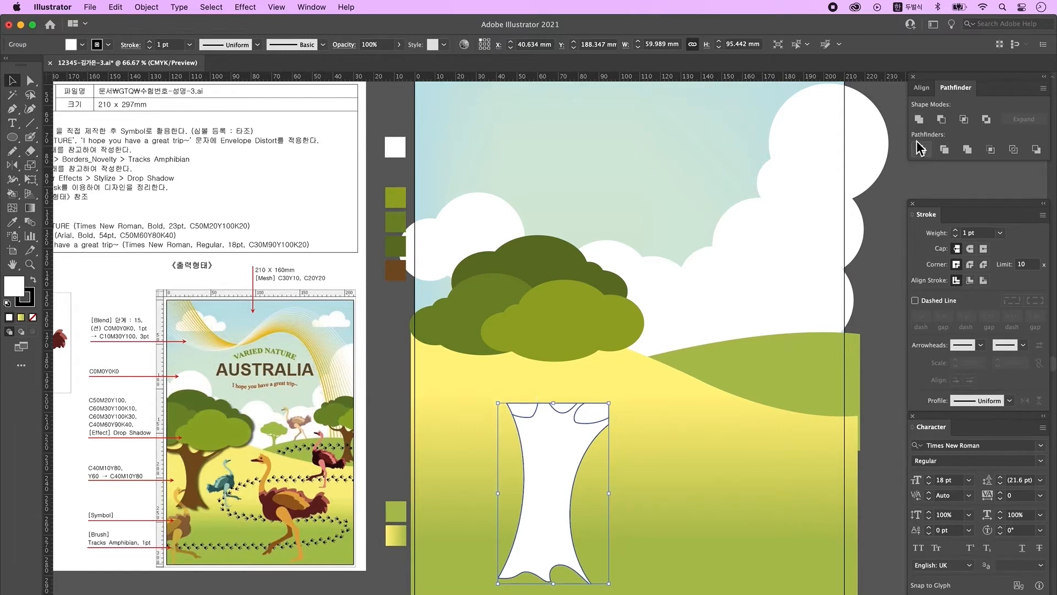
pyautogui.rightClick(575, 421)
pyautogui.click(610, 546)
pyautogui.click(682, 441)
pyautogui.moveTo(594, 411); pyautogui.dragTo(518, 393)
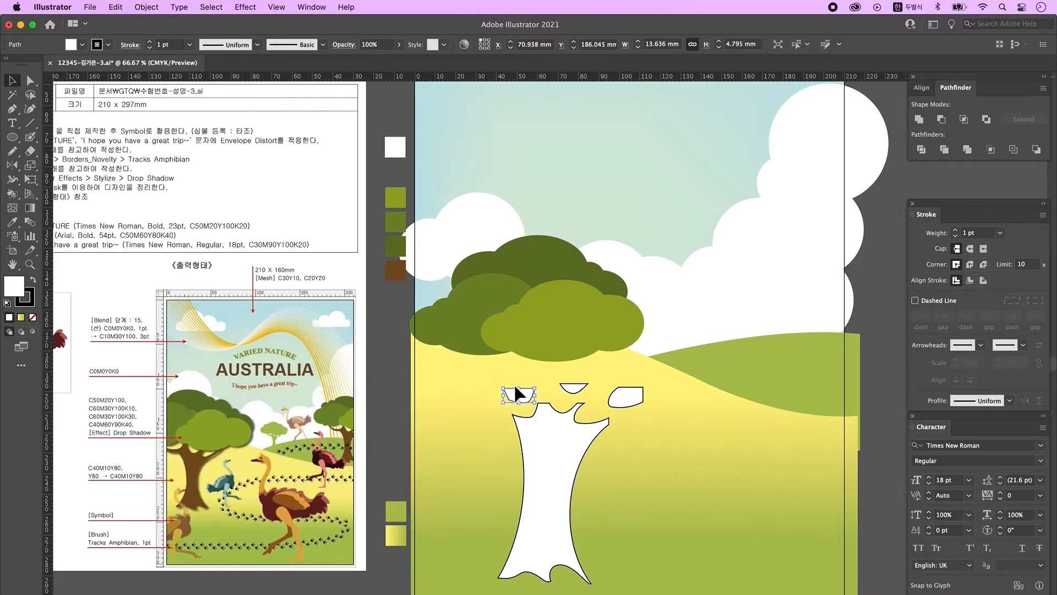
pyautogui.keyDown('shift'); pyautogui.click(570, 387); pyautogui.keyUp('shift')
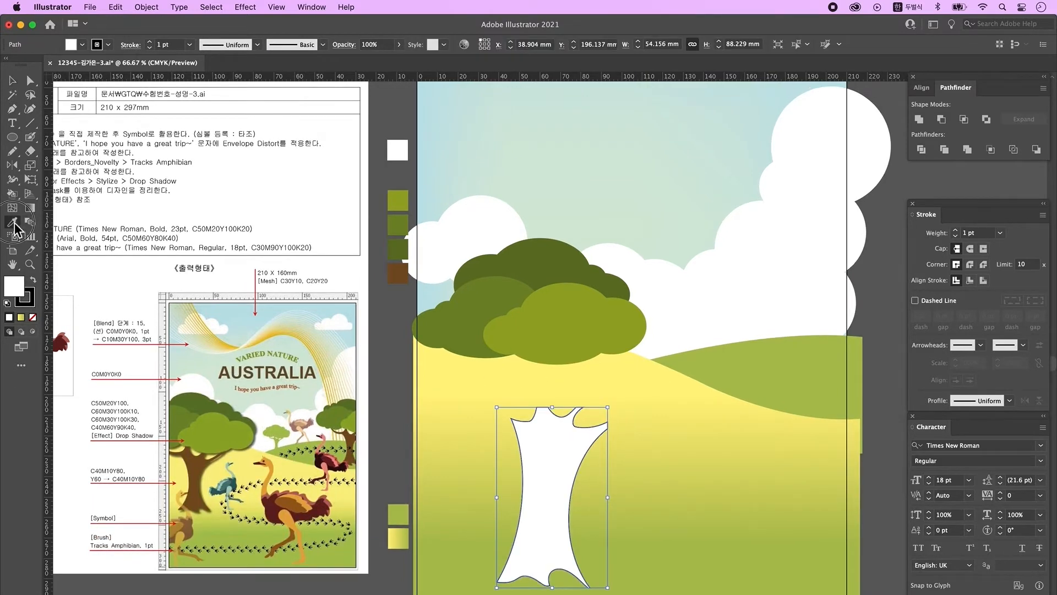
# Step: Fill the trunk with the brown sampled from the swatch square and move it up under the treetop
pyautogui.click(12, 222)
pyautogui.click(397, 272)
pyautogui.click(12, 80)
pyautogui.click(651, 489)
pyautogui.moveTo(529, 477); pyautogui.dragTo(518, 446)
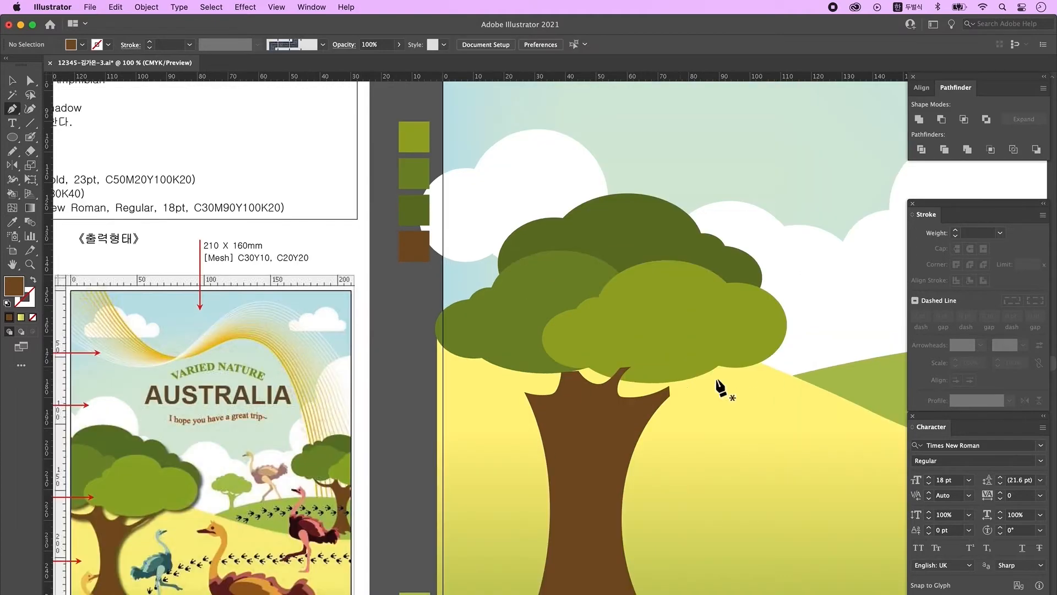
# Step: Draw a curved branch with the Pen tool, extending the trunk's upper right fork into the treetop
pyautogui.click(669, 386)
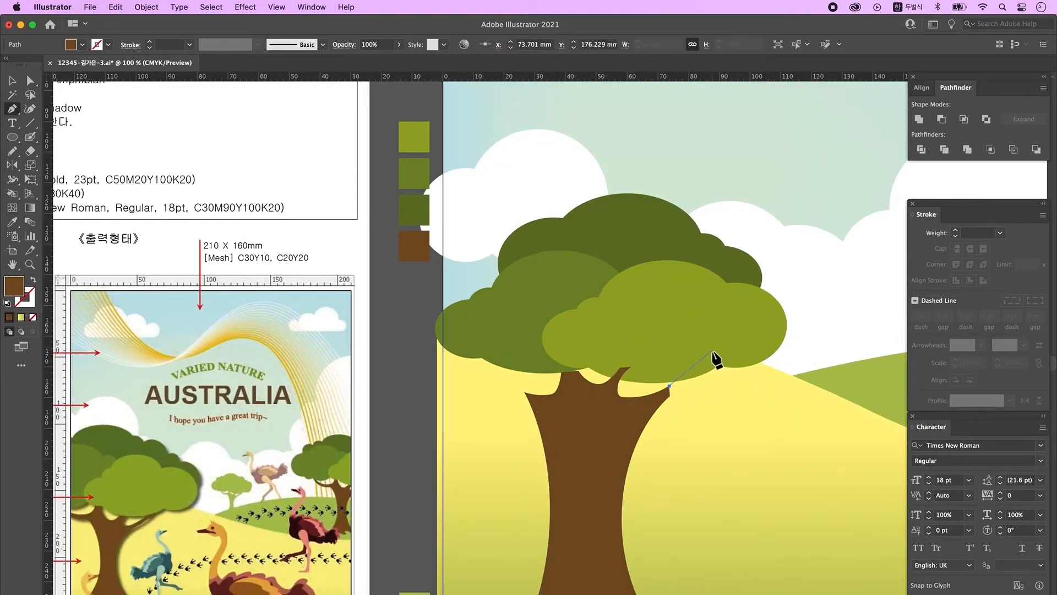
pyautogui.click(714, 354)
pyautogui.click(664, 407)
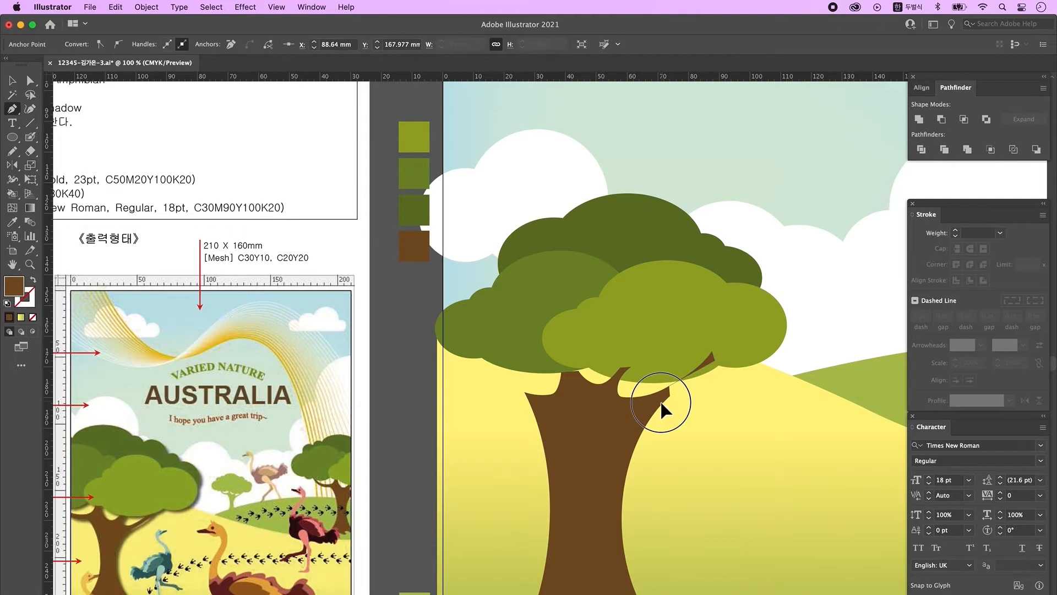
# Step: Draw a closed, curved branch with the Pen tool, reaching from the trunk's upper left fork outward beneath the treetop
pyautogui.moveTo(581, 427); pyautogui.dragTo(639, 425)
pyautogui.click(615, 385)
pyautogui.moveTo(531, 367); pyautogui.dragTo(461, 331)
pyautogui.click(531, 368)
pyautogui.click(532, 377)
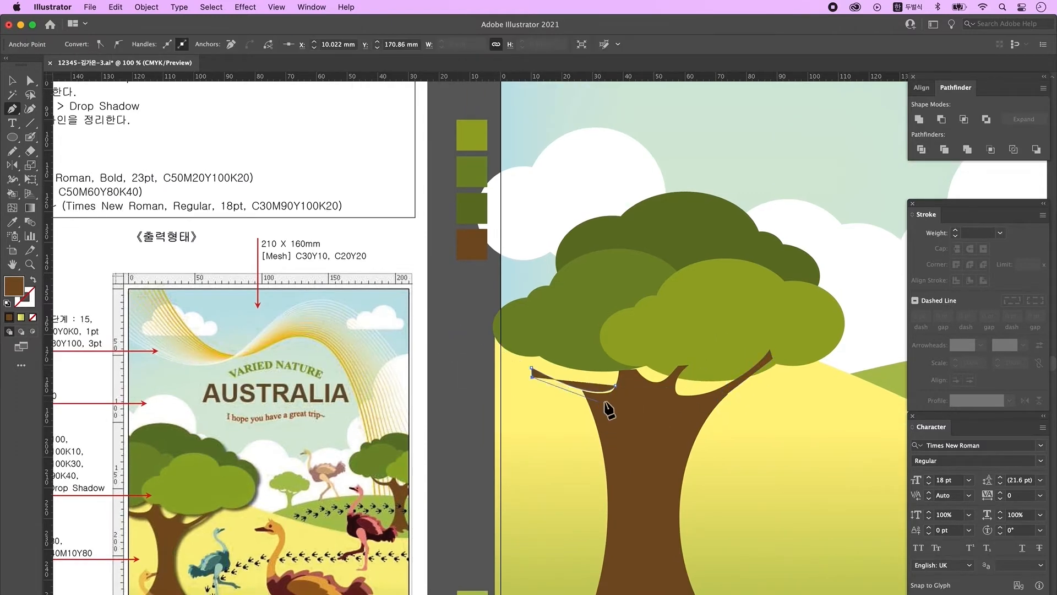
pyautogui.moveTo(600, 404); pyautogui.dragTo(639, 407)
pyautogui.click(600, 404)
pyautogui.click(641, 408)
pyautogui.click(615, 385)
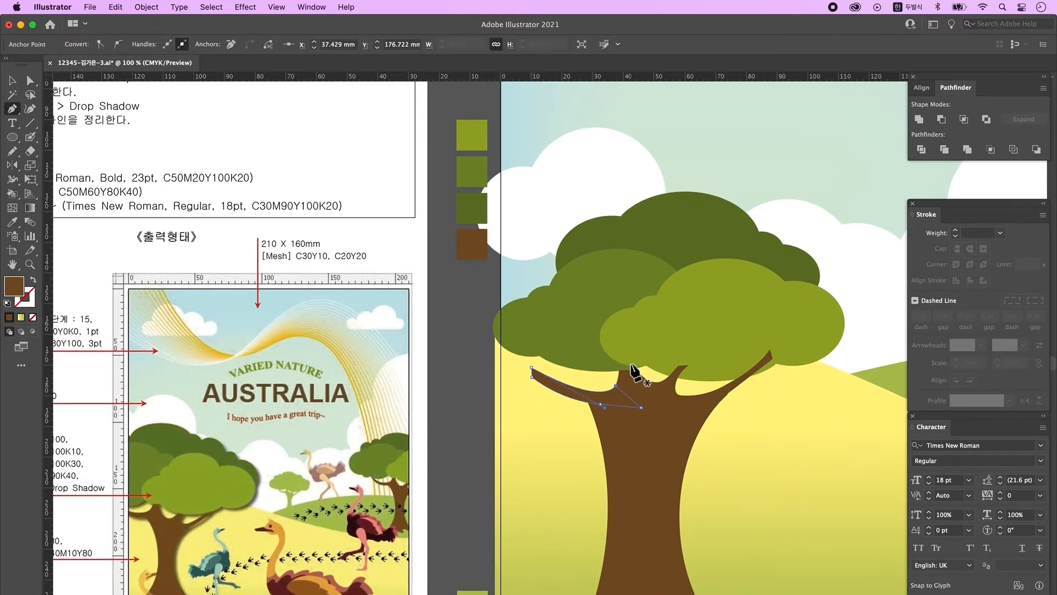
# Step: Select the trunk and both added branches and unite them into one shape
pyautogui.press('v')
pyautogui.click(679, 425)
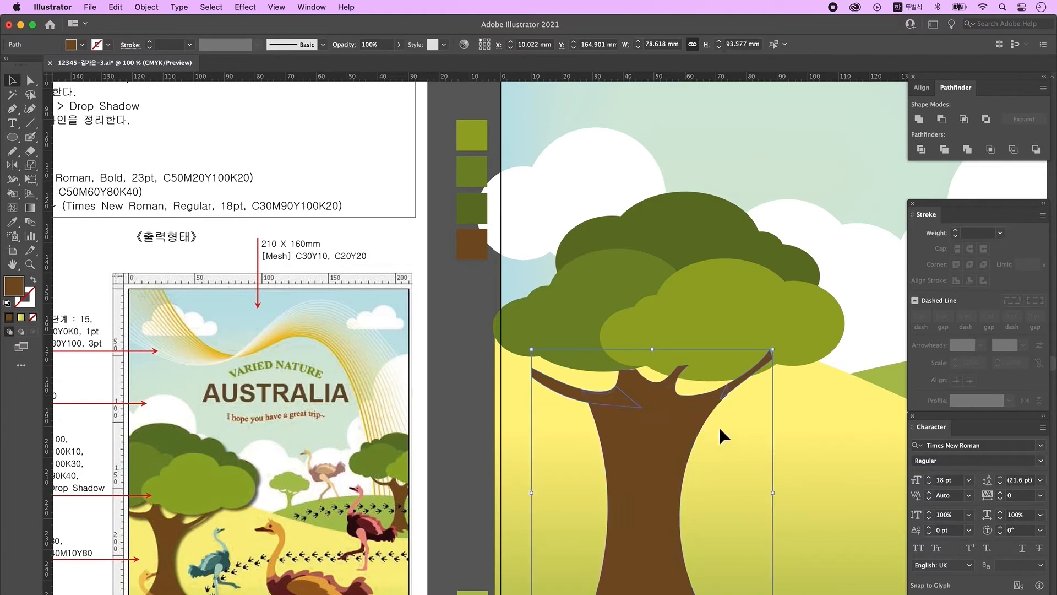
pyautogui.click(919, 120)
pyautogui.click(736, 452)
# Step: Scale the united trunk down to about 64 by 76 mm beneath the treetop
pyautogui.keyDown('alt'); pyautogui.keyDown('super'); pyautogui.click(764, 454); pyautogui.keyUp('super'); pyautogui.keyUp('alt')
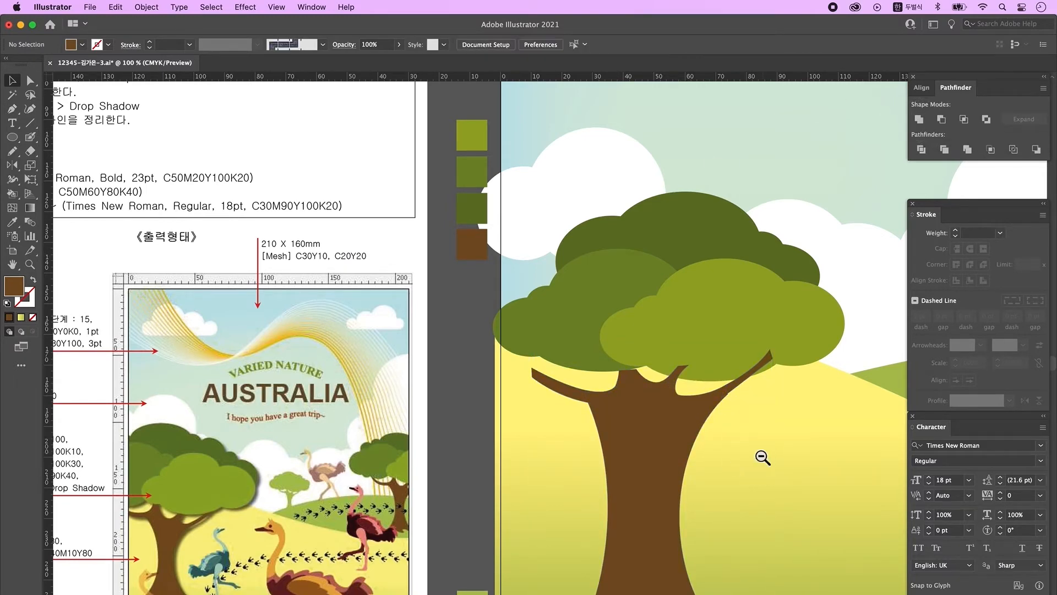
pyautogui.moveTo(522, 449); pyautogui.dragTo(566, 471)
pyautogui.click(514, 497)
pyautogui.moveTo(519, 505); pyautogui.dragTo(525, 476)
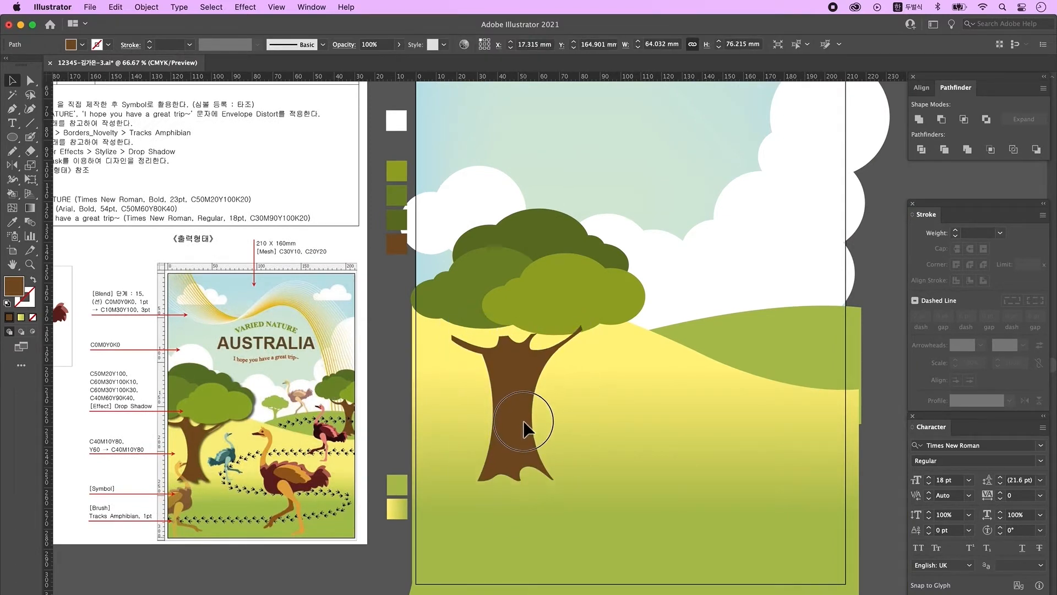
# Step: Refine the trunk's outline by nudging the anchor point on its left edge slightly to the left
pyautogui.press('a')
pyautogui.click(525, 424)
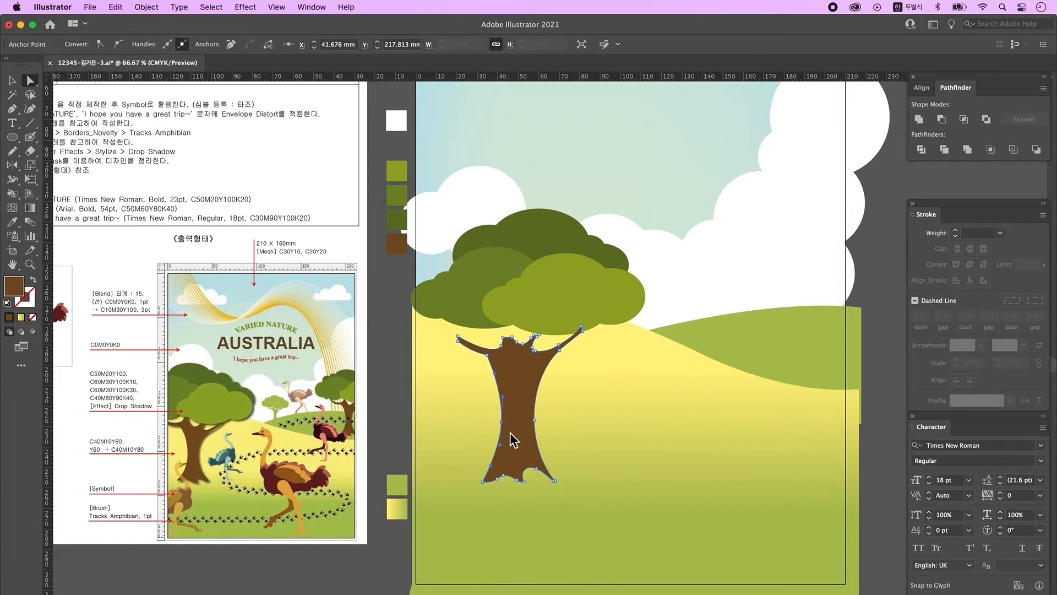
pyautogui.press('Left')
pyautogui.press('Left')
pyautogui.press('Left')
pyautogui.press('Left')
pyautogui.press('Left')
pyautogui.press('v')
pyautogui.click(526, 393)
pyautogui.click(615, 407)
pyautogui.moveTo(615, 408); pyautogui.dragTo(649, 462)
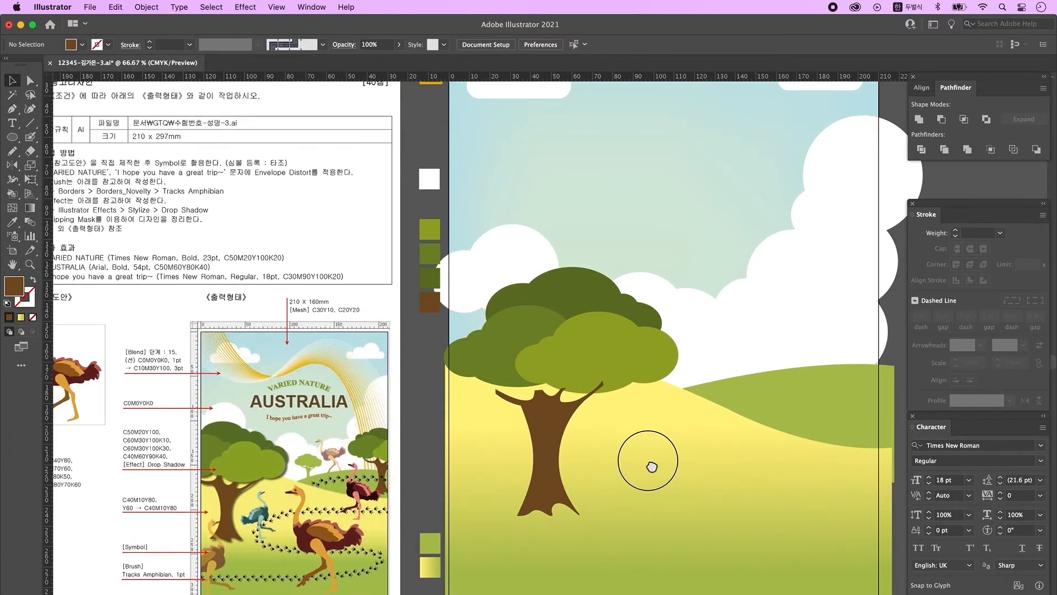
# Step: Move the whole tree so it overhangs the artboard's left edge, and fine-tune the position of treetop and trunk
pyautogui.click(583, 361)
pyautogui.moveTo(491, 464); pyautogui.dragTo(496, 455)
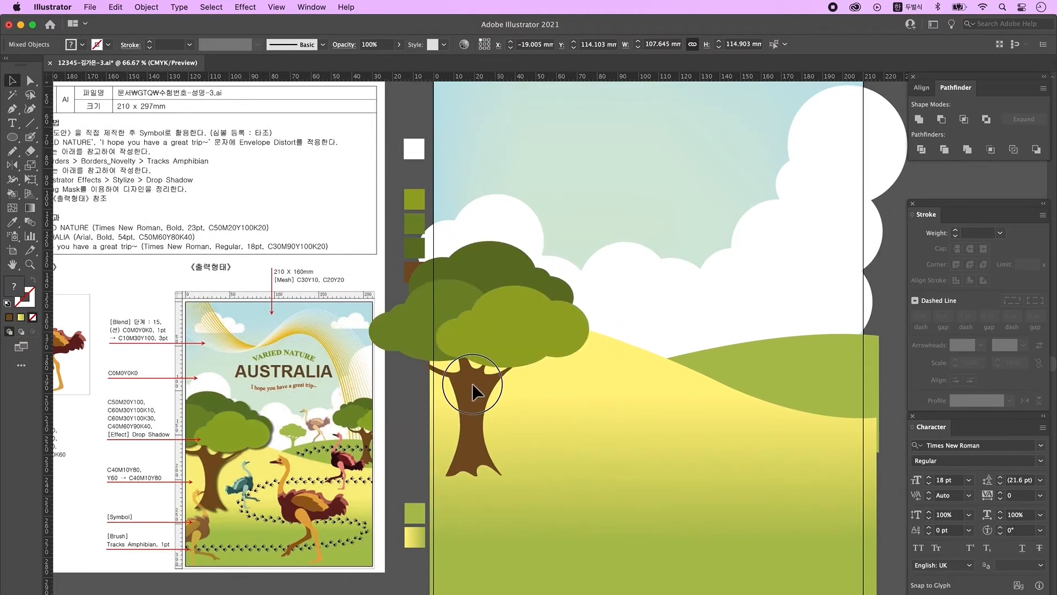
pyautogui.click(578, 330)
pyautogui.moveTo(483, 244); pyautogui.dragTo(483, 251)
pyautogui.click(642, 441)
pyautogui.moveTo(476, 432); pyautogui.dragTo(480, 432)
pyautogui.click(783, 517)
pyautogui.click(483, 435)
# Step: Adjust the anchor points of the trunk's branches where they meet the treetop
pyautogui.press('super+plus')
pyautogui.press('super+plus')
pyautogui.press('a')
pyautogui.click(511, 318)
pyautogui.click(526, 329)
pyautogui.press('super+minus')
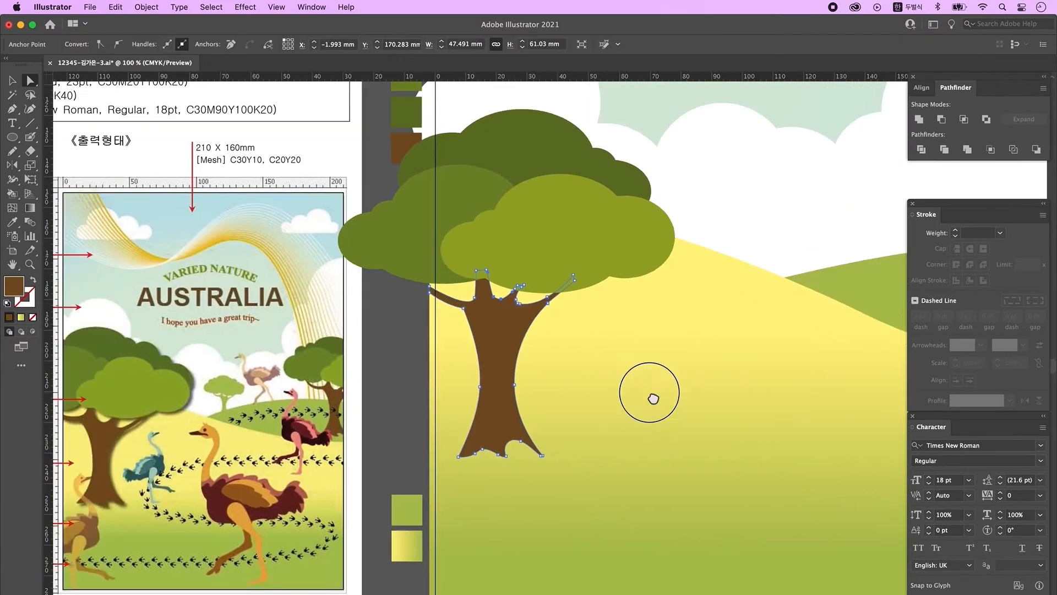
pyautogui.moveTo(649, 394); pyautogui.dragTo(676, 390)
pyautogui.click(636, 344)
# Step: Select the treetop together with the trunk and group them into one tree
pyautogui.press('super+minus')
pyautogui.press('super+minus')
pyautogui.click(486, 389)
pyautogui.keyDown('shift'); pyautogui.click(501, 337); pyautogui.keyUp('shift')
pyautogui.rightClick(498, 318)
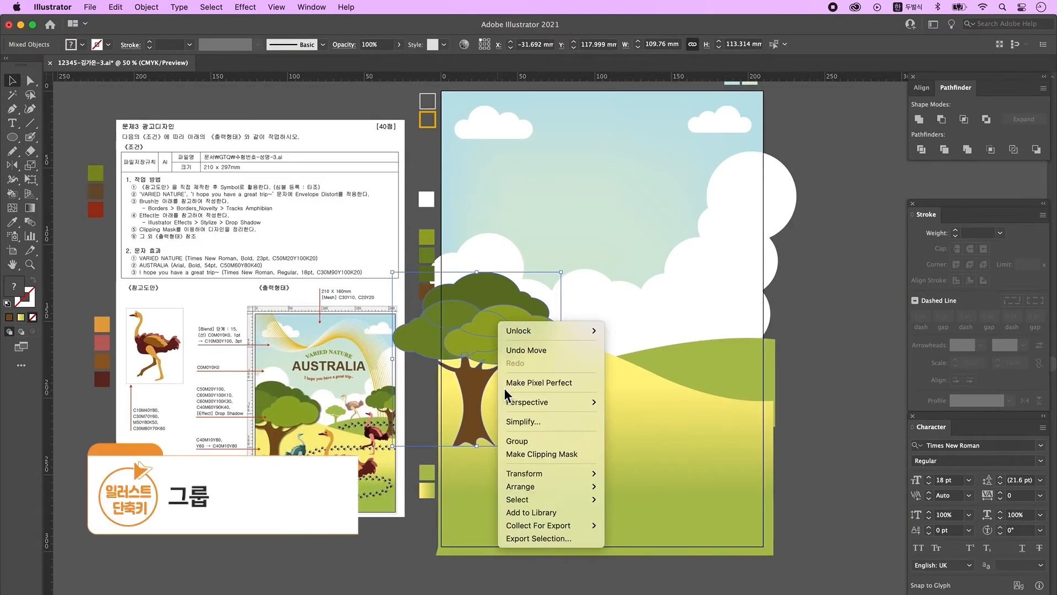
pyautogui.click(521, 440)
# Step: Duplicate the tree onto the green hill at the artboard's right edge and scale the copy to about 81 by 84 mm
pyautogui.press('super+plus')
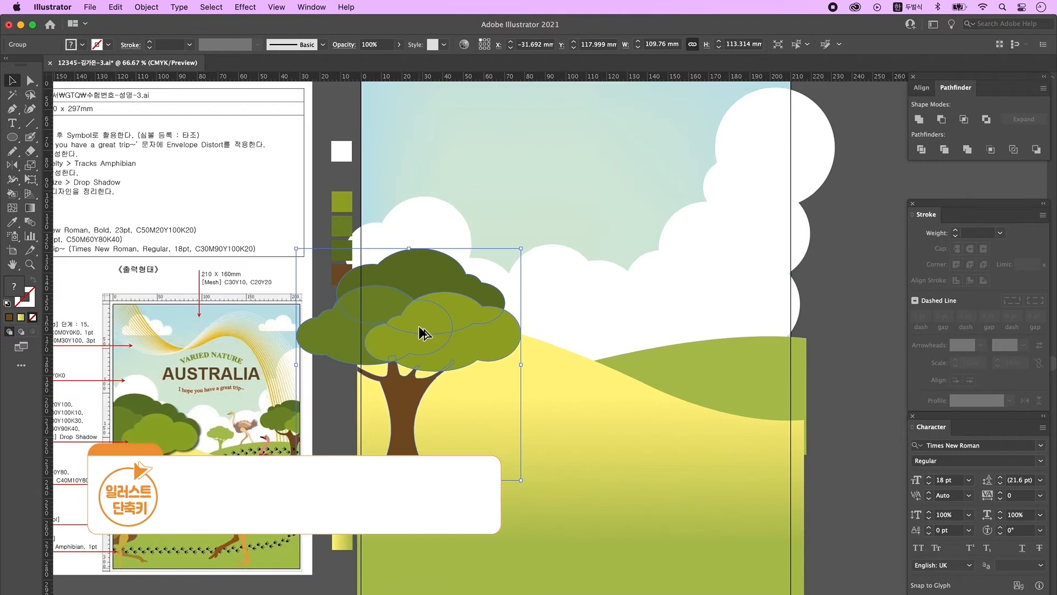
pyautogui.moveTo(434, 336); pyautogui.dragTo(775, 335)
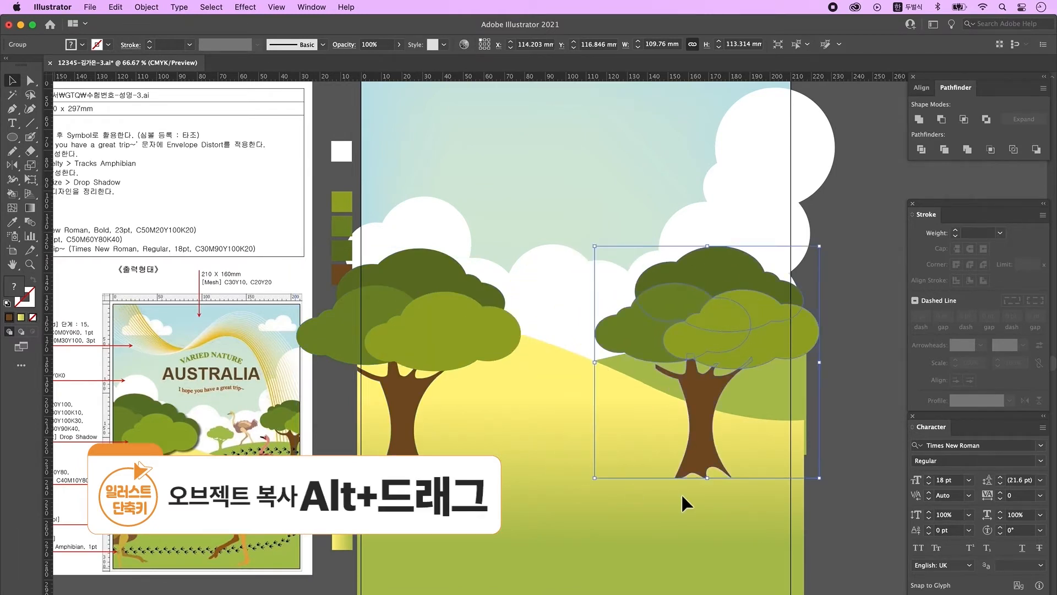
pyautogui.moveTo(712, 483); pyautogui.dragTo(766, 366)
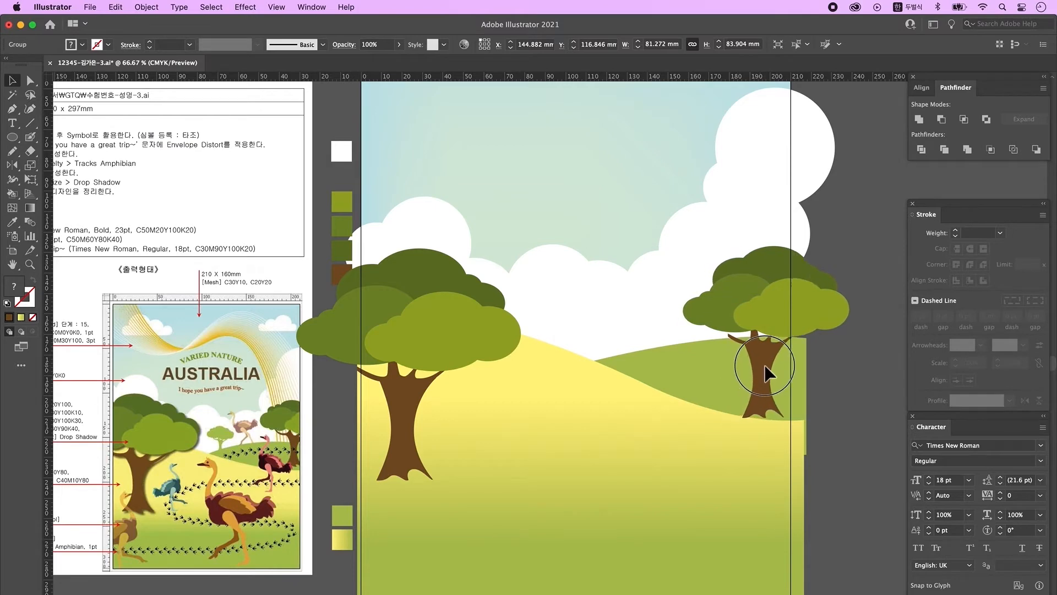
# Step: Adjust the left branch tip of the smaller tree so it reaches its foliage
pyautogui.click(736, 342)
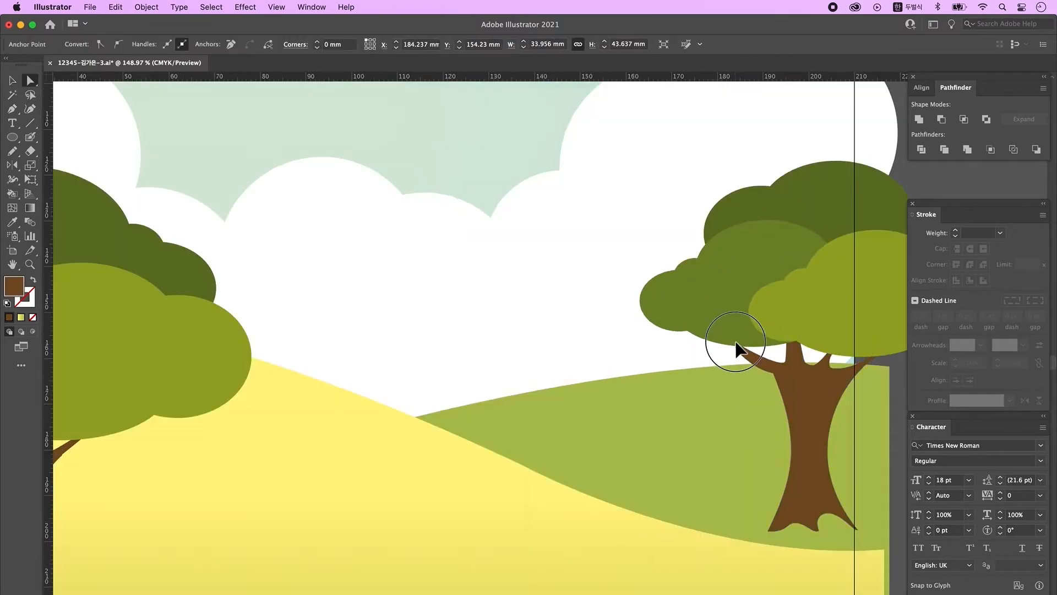
pyautogui.moveTo(735, 342); pyautogui.dragTo(730, 340)
pyautogui.click(772, 365)
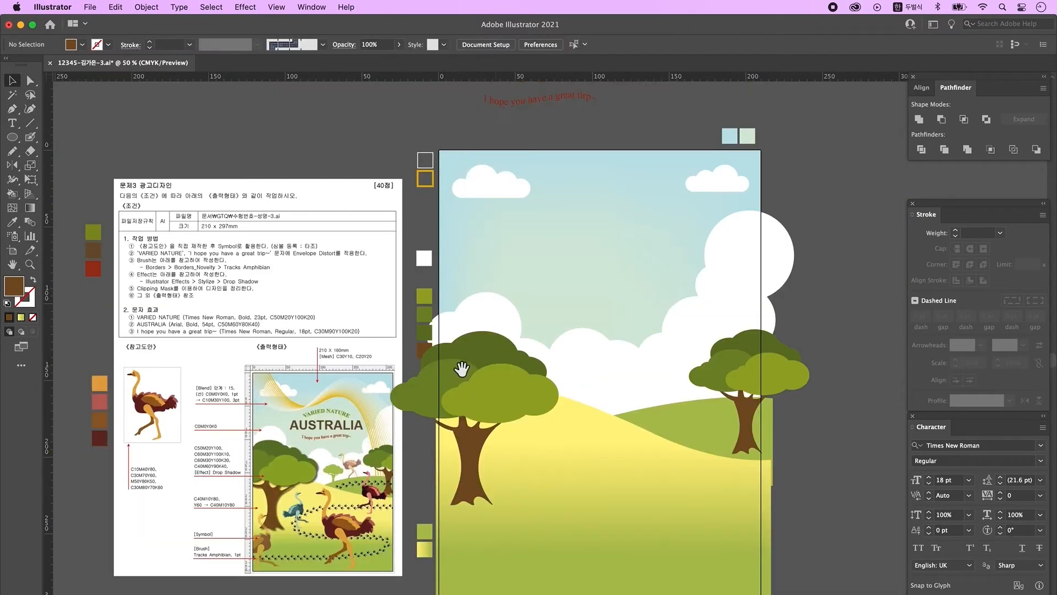
# Step: Examine the golden blended wave lines in the exam sheet's sample output and compare them with the artboard
pyautogui.click(500, 361)
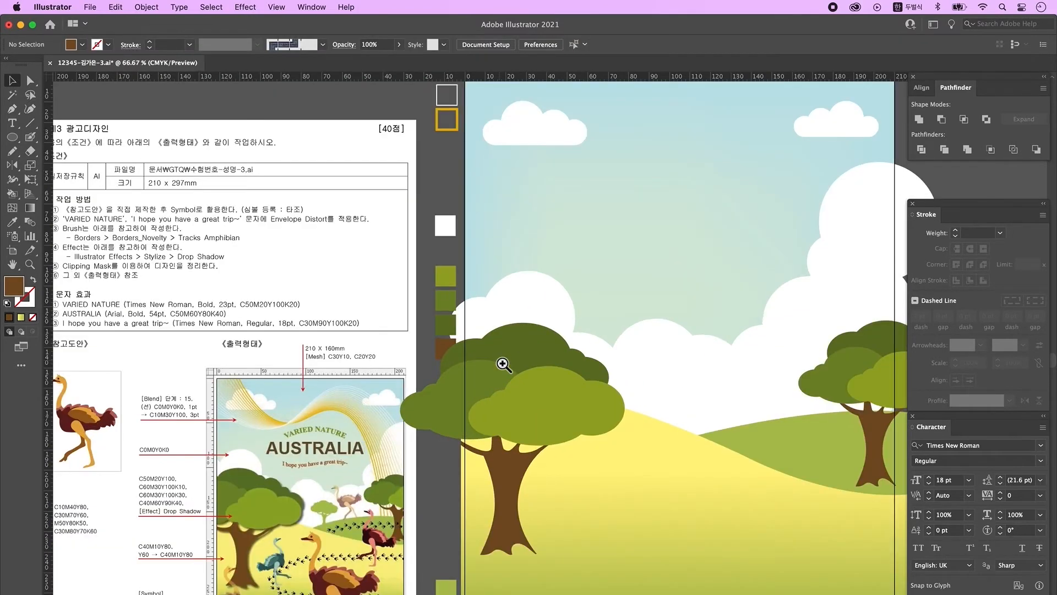
pyautogui.click(588, 353)
pyautogui.moveTo(598, 358); pyautogui.dragTo(453, 463)
pyautogui.moveTo(329, 427); pyautogui.dragTo(627, 426)
pyautogui.scroll(-3, 545, 421)
pyautogui.scroll(-3, 239, 486)
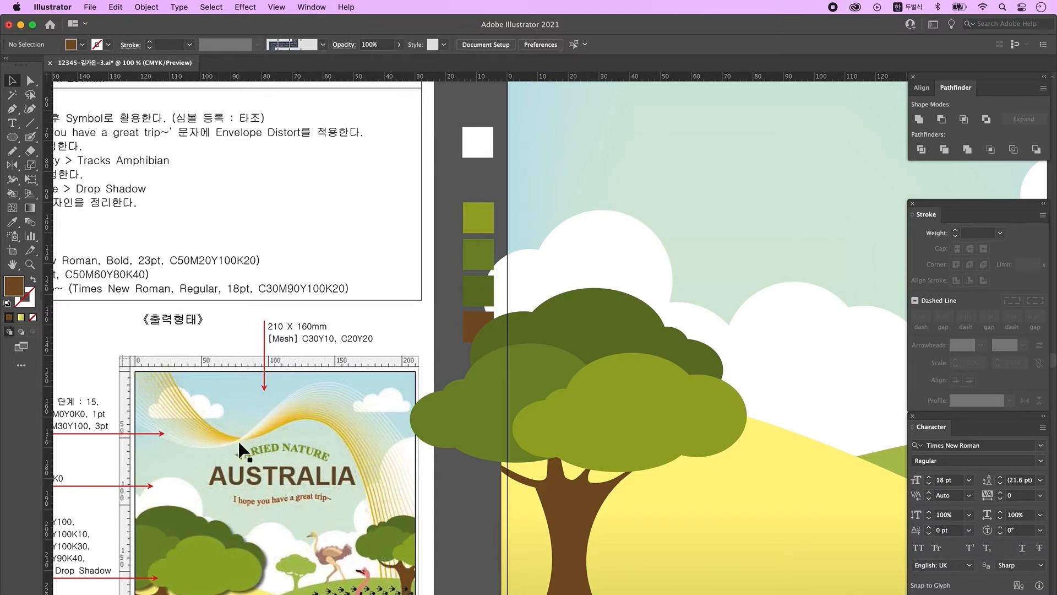
pyautogui.press('super+minus')
pyautogui.press('super+minus')
pyautogui.moveTo(597, 463); pyautogui.dragTo(572, 529)
# Step: Using the white swatch's 1 pt stroke, draw an S-shaped wave about 302 by 90 mm across the sky with the Pen tool
pyautogui.click(417, 202)
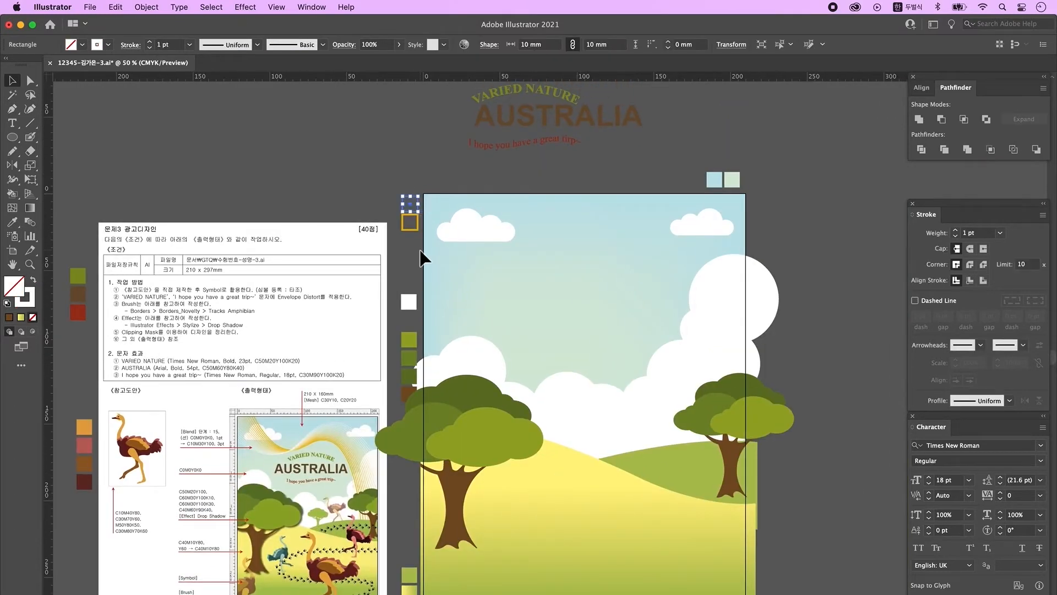
pyautogui.press('p')
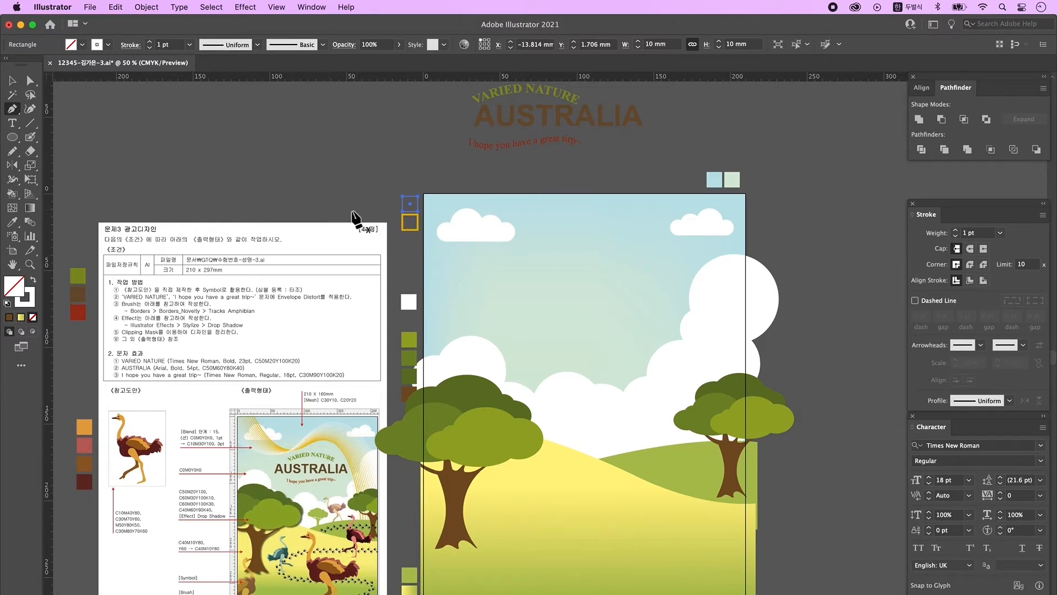
pyautogui.click(350, 207)
pyautogui.moveTo(545, 272); pyautogui.dragTo(609, 222)
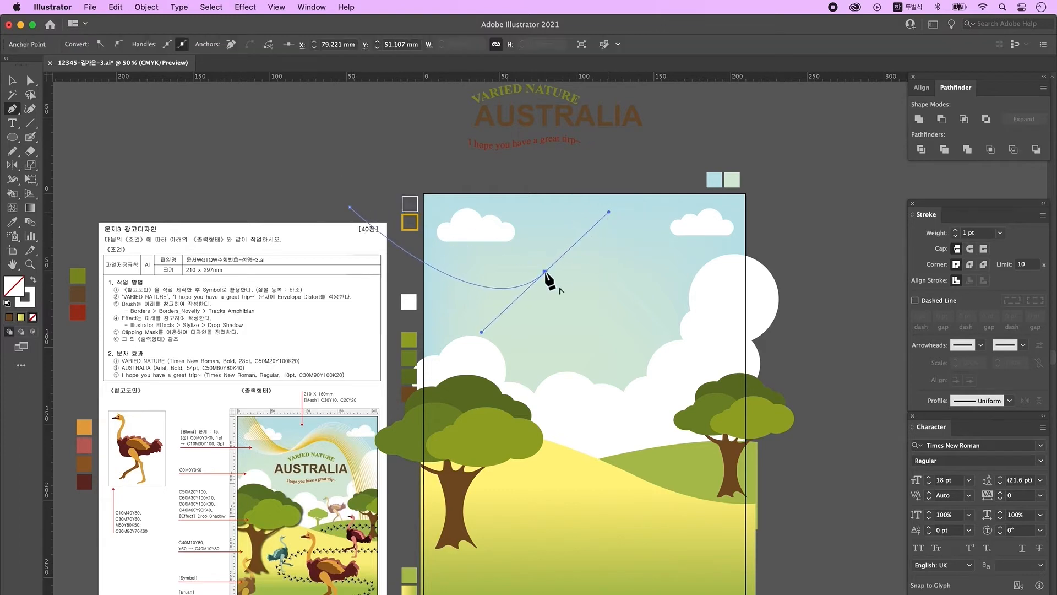
pyautogui.moveTo(812, 342); pyautogui.dragTo(943, 594)
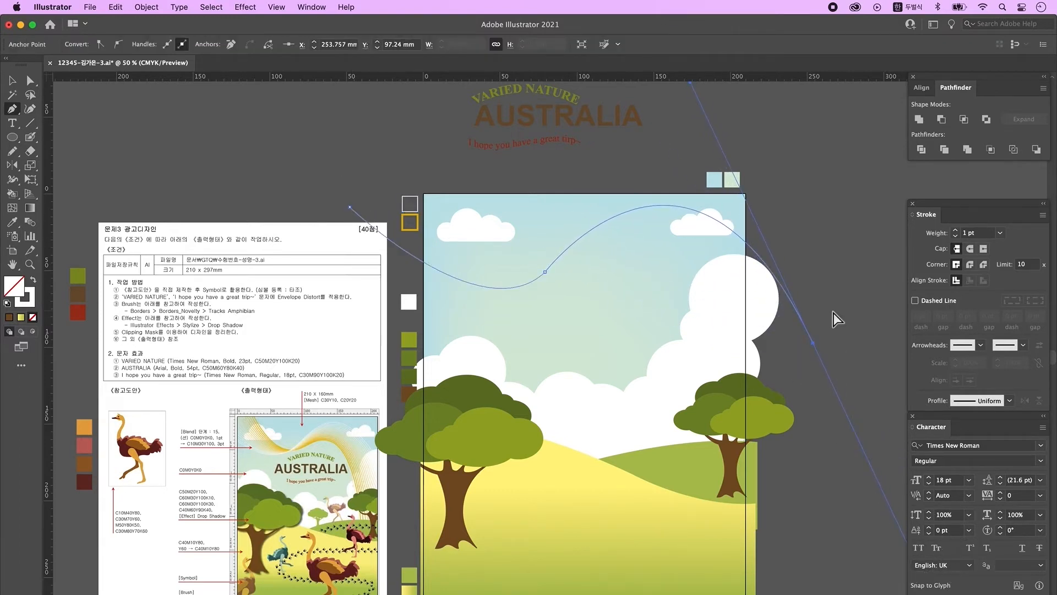
pyautogui.keyDown('super'); pyautogui.click(836, 317); pyautogui.keyUp('super')
pyautogui.press('v')
pyautogui.click(414, 247)
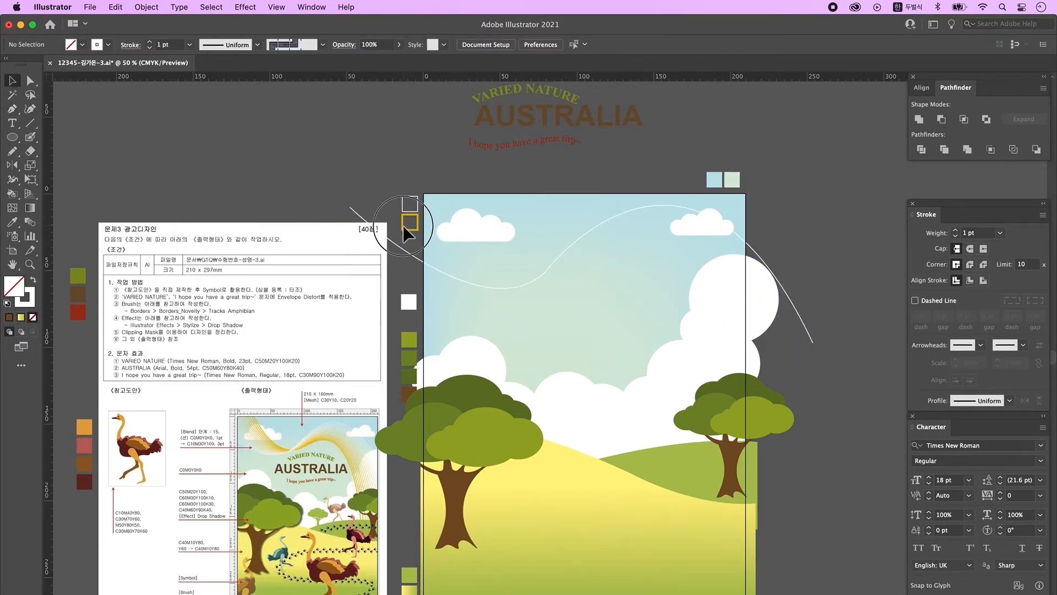
# Step: Using the golden swatch's 3 pt stroke, draw a second wave from above the artboard, crossing the white line and ending below the smaller tree's foliage
pyautogui.click(404, 226)
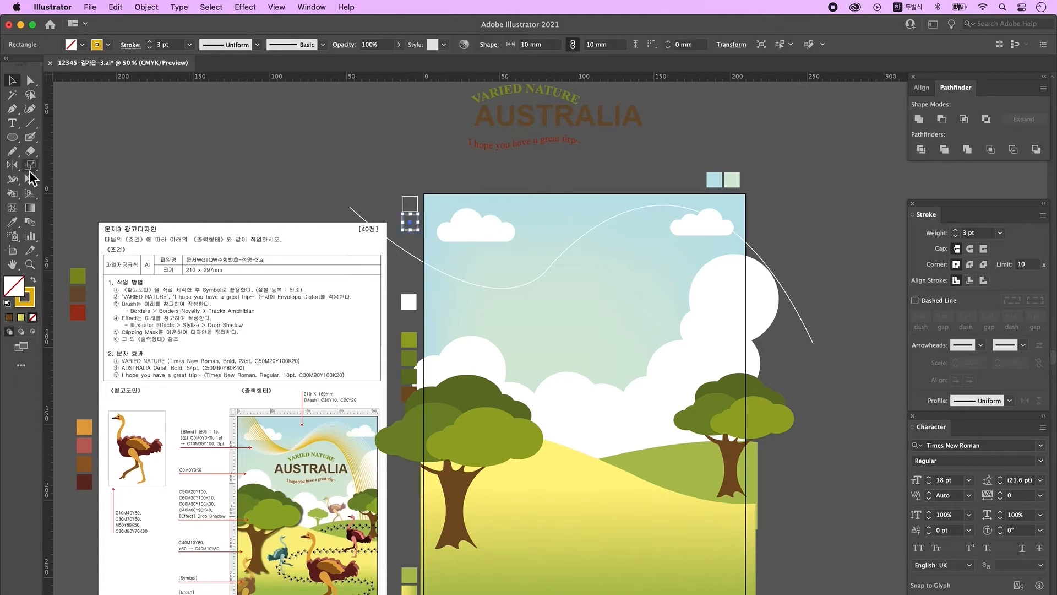
pyautogui.click(12, 108)
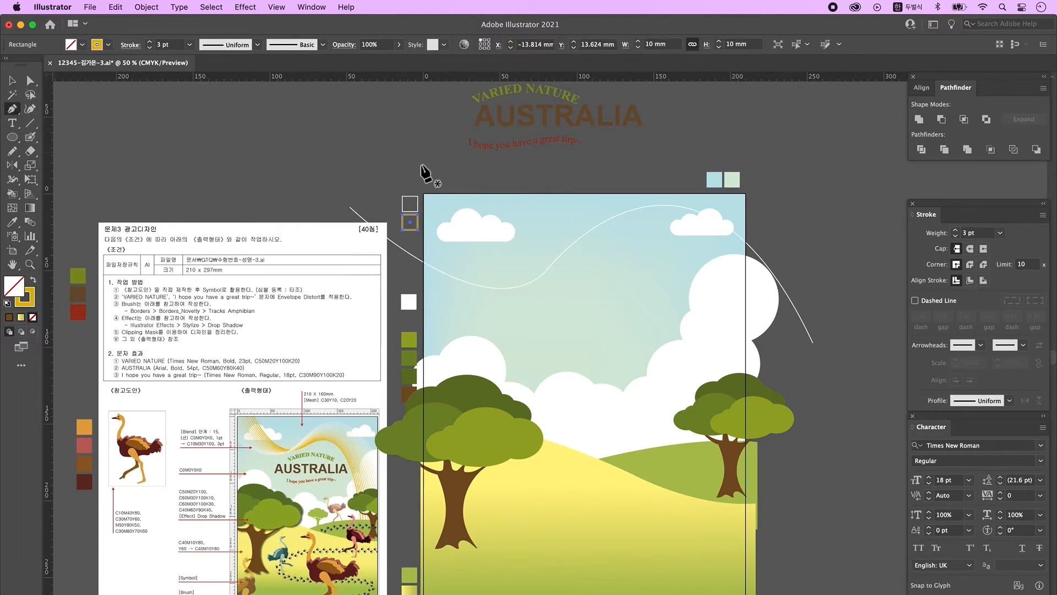
pyautogui.click(439, 131)
pyautogui.moveTo(573, 281)
pyautogui.mouseDown()
pyautogui.moveTo(644, 253)
pyautogui.moveTo(704, 278)
pyautogui.mouseUp()
pyautogui.moveTo(687, 335); pyautogui.dragTo(720, 406)
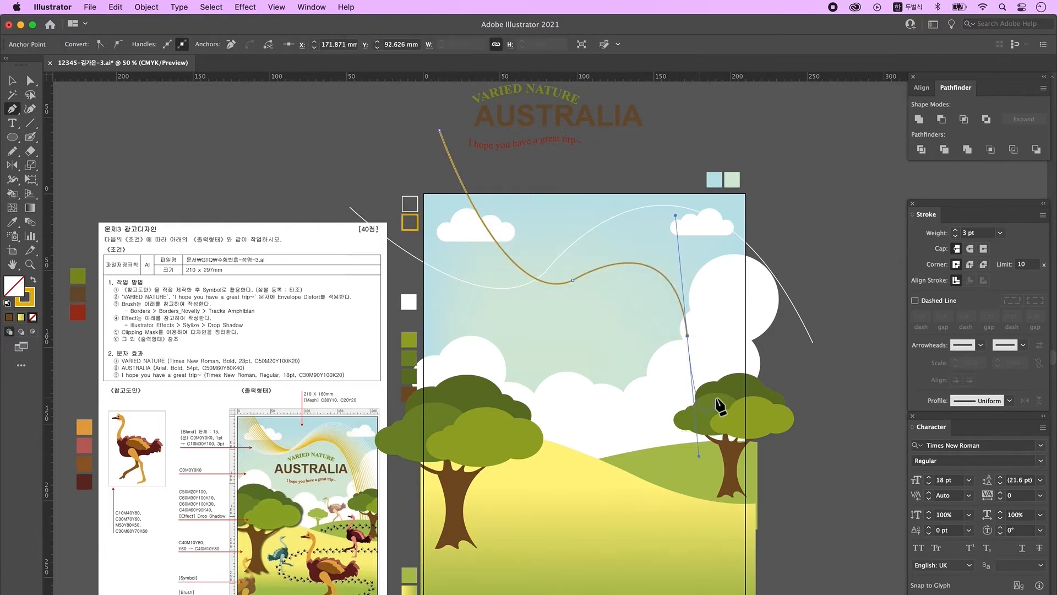
pyautogui.moveTo(699, 504); pyautogui.dragTo(699, 550)
pyautogui.press('super+z')
pyautogui.press('super+z')
pyautogui.moveTo(691, 343); pyautogui.dragTo(700, 478)
pyautogui.click(701, 511)
pyautogui.press('v')
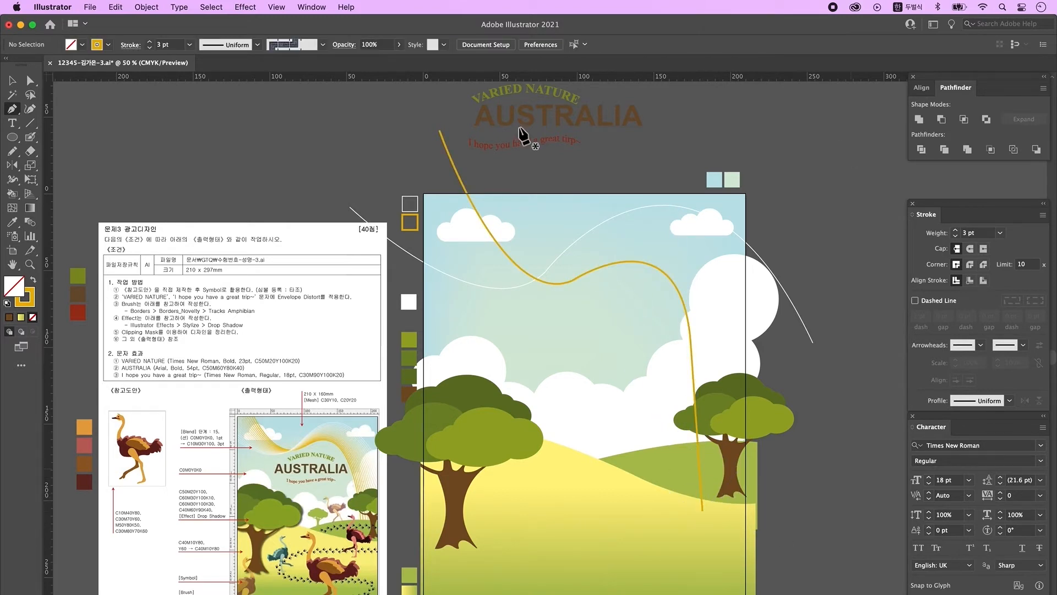
# Step: Blend the white wave line with the golden wave line
pyautogui.click(422, 264)
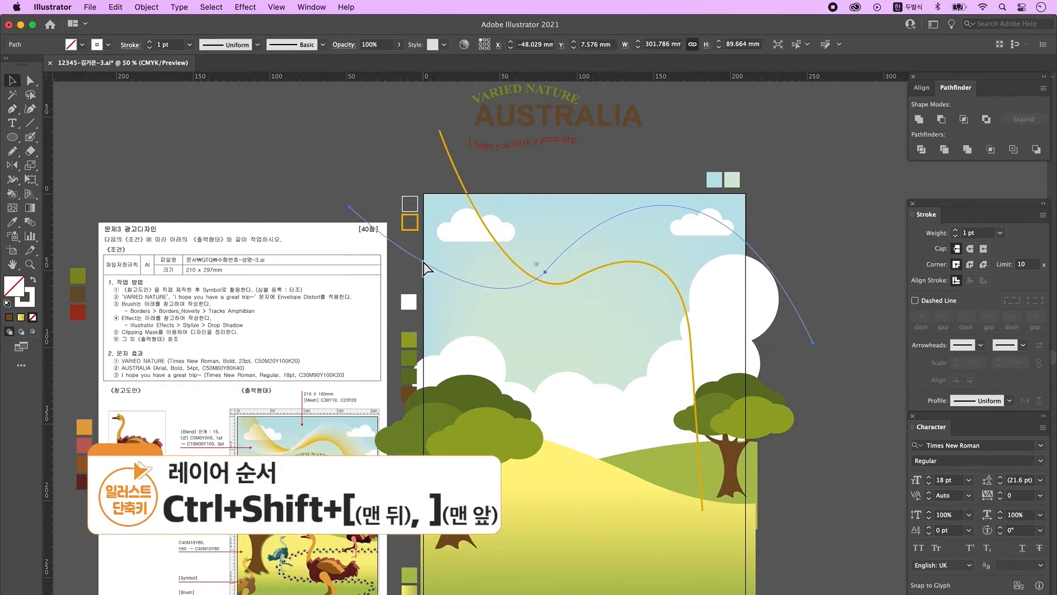
pyautogui.click(884, 350)
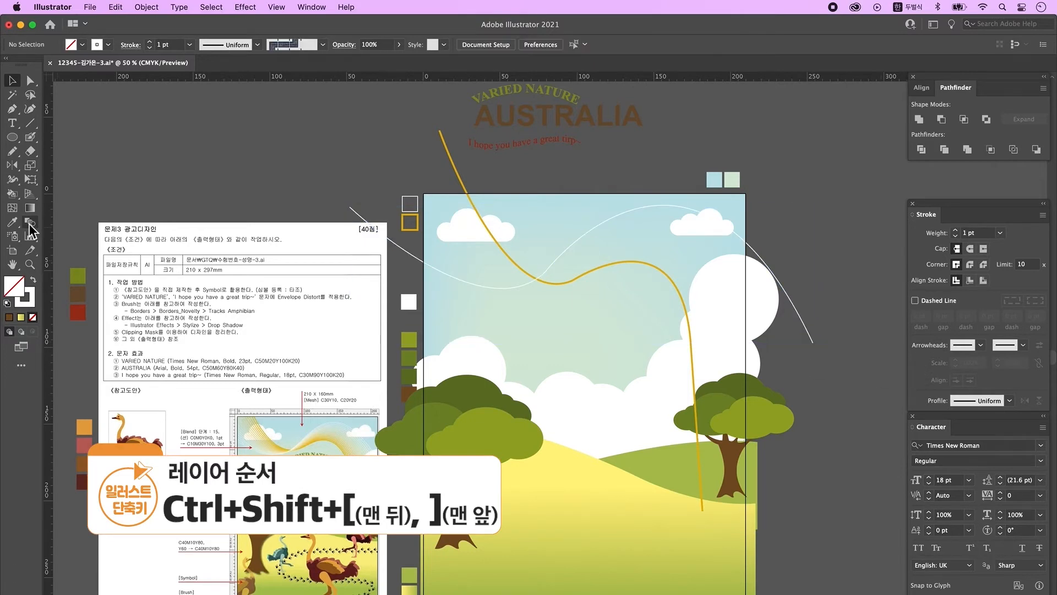
pyautogui.click(32, 223)
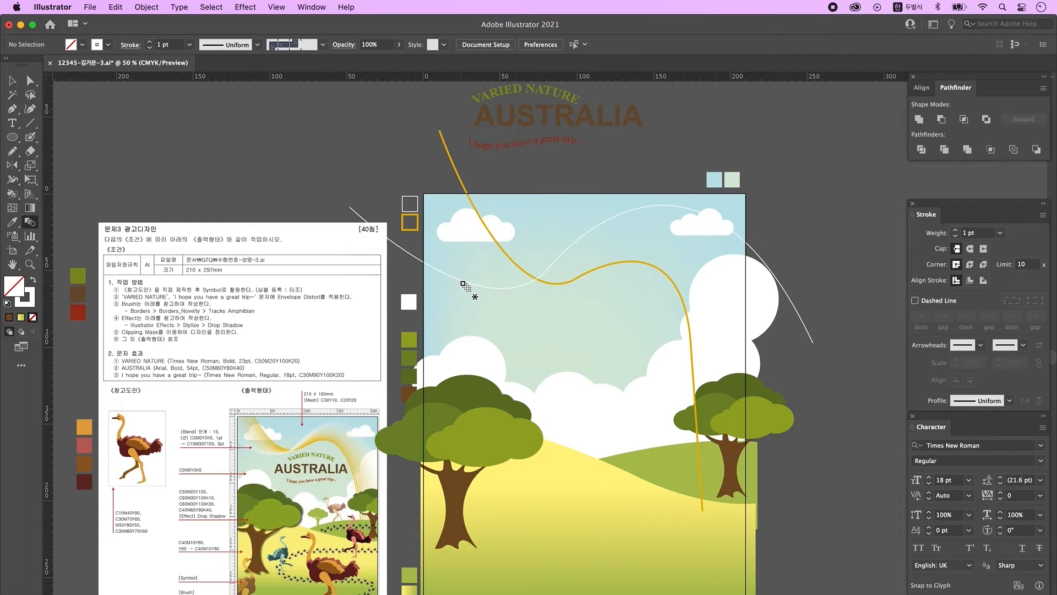
pyautogui.click(515, 264)
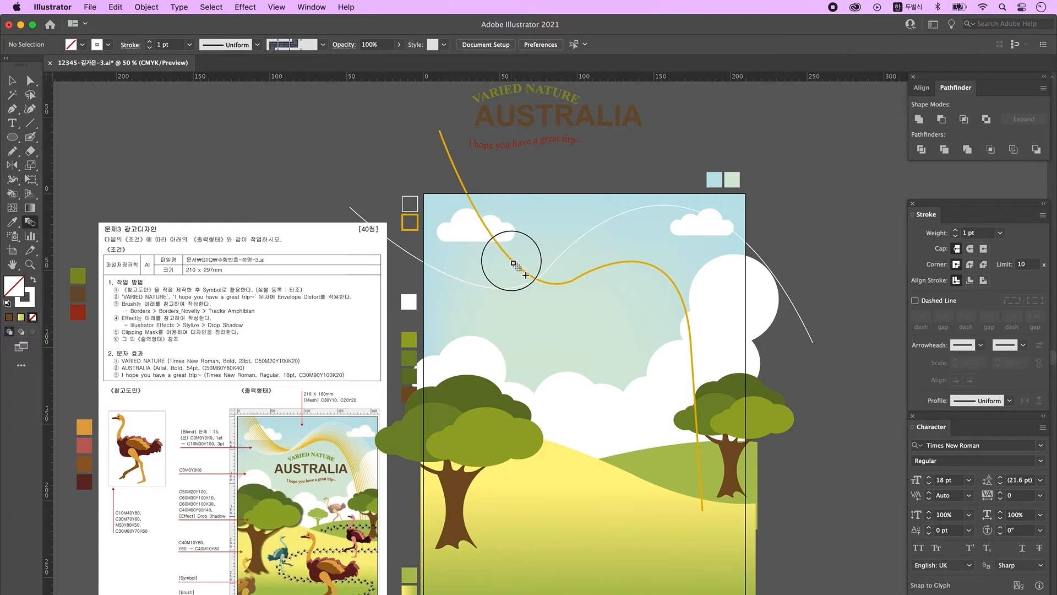
# Step: Set the wave blend's spacing to Specified Steps with 15 steps
pyautogui.doubleClick(30, 226)
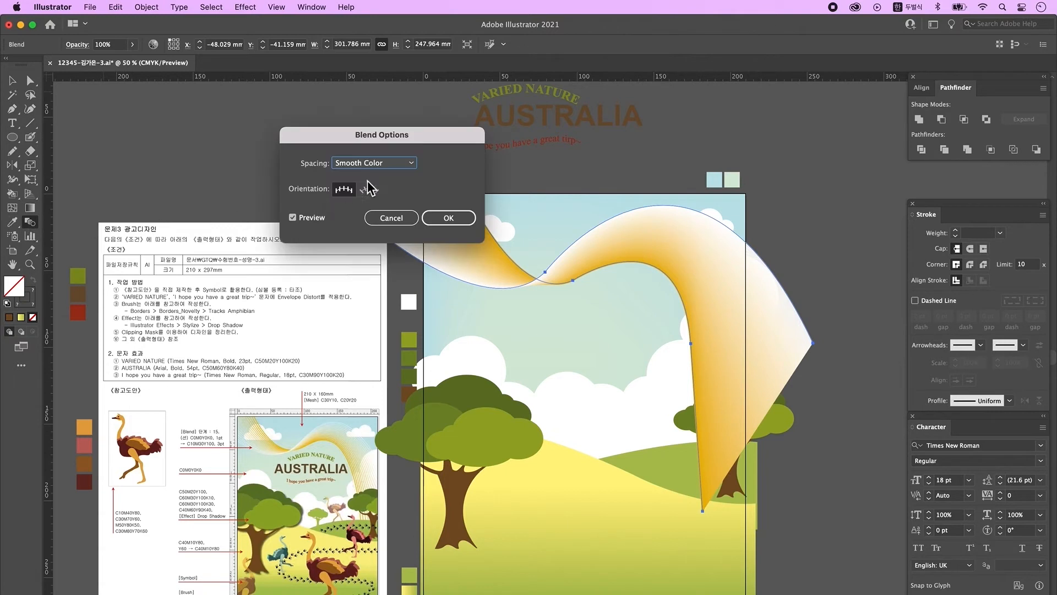
pyautogui.click(385, 163)
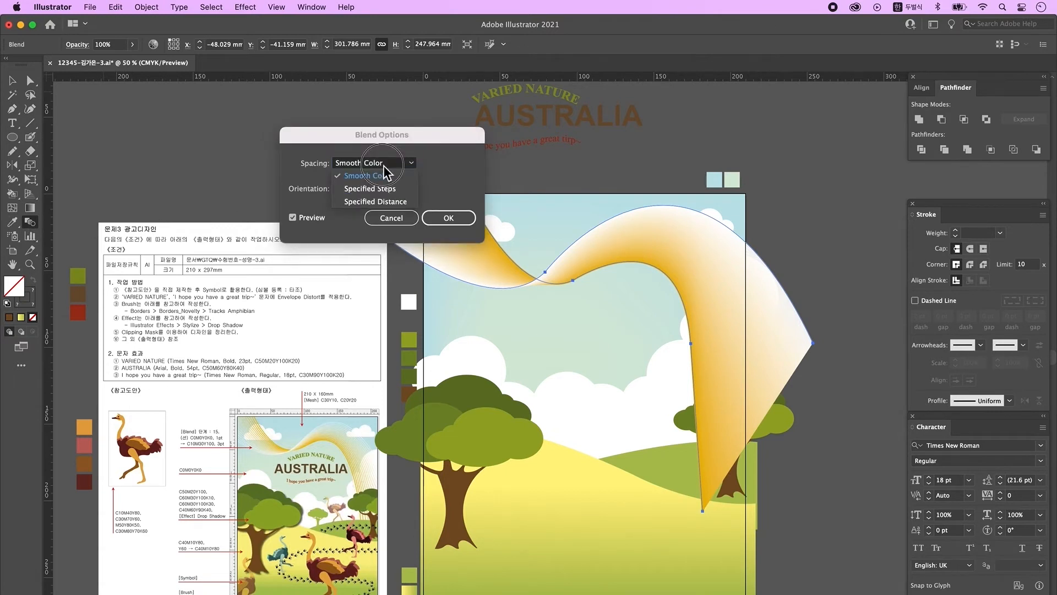
pyautogui.click(398, 190)
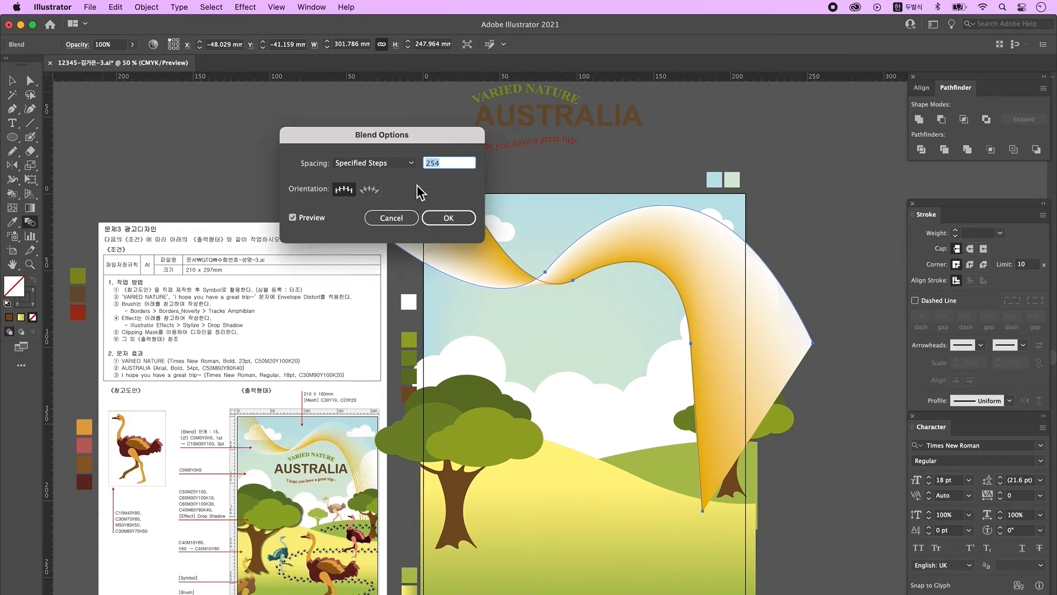
pyautogui.press('Tab')
pyautogui.click(461, 219)
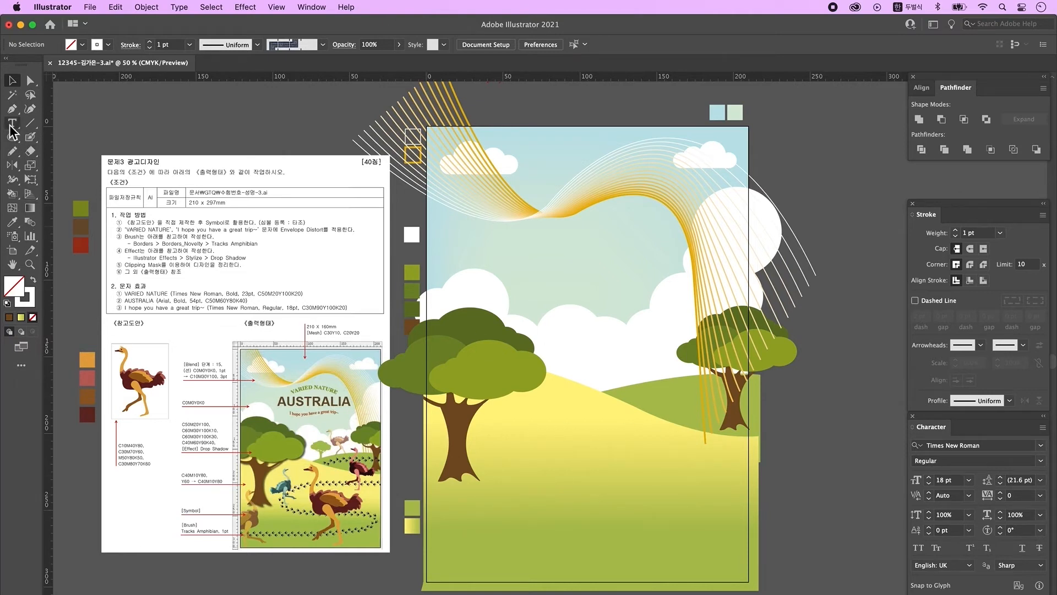
# Step: Draw a winding path with a 1 pt black stroke and no fill, about 253 by 111 mm, across the hills with the Pen tool
pyautogui.click(12, 108)
pyautogui.press('x')
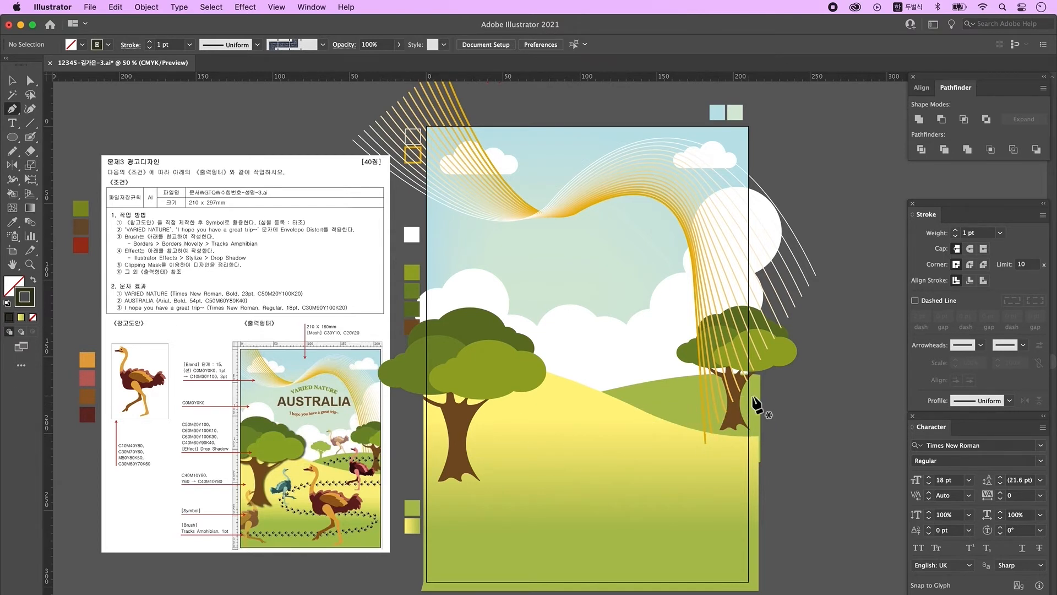
pyautogui.click(411, 557)
pyautogui.moveTo(729, 509)
pyautogui.mouseDown()
pyautogui.moveTo(733, 495)
pyautogui.moveTo(646, 479)
pyautogui.mouseUp()
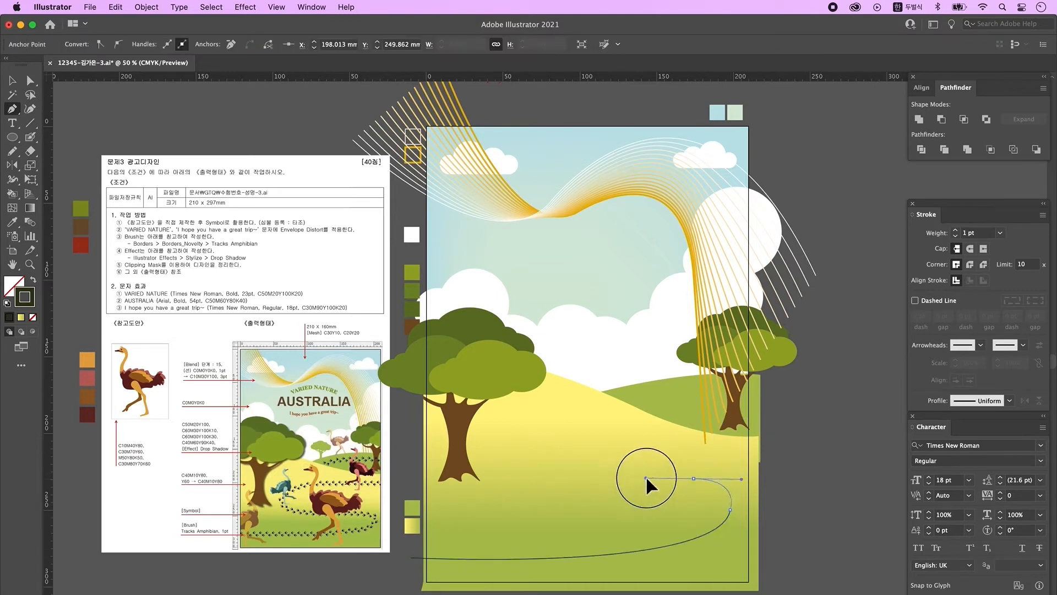
pyautogui.moveTo(566, 448); pyautogui.dragTo(611, 415)
pyautogui.moveTo(675, 436); pyautogui.dragTo(741, 446)
pyautogui.click(782, 444)
pyautogui.moveTo(700, 389); pyautogui.dragTo(543, 393)
pyautogui.click(699, 388)
pyautogui.moveTo(628, 401); pyautogui.dragTo(600, 407)
# Step: Smooth the middle bend of the winding path with the Smooth tool
pyautogui.click(14, 152)
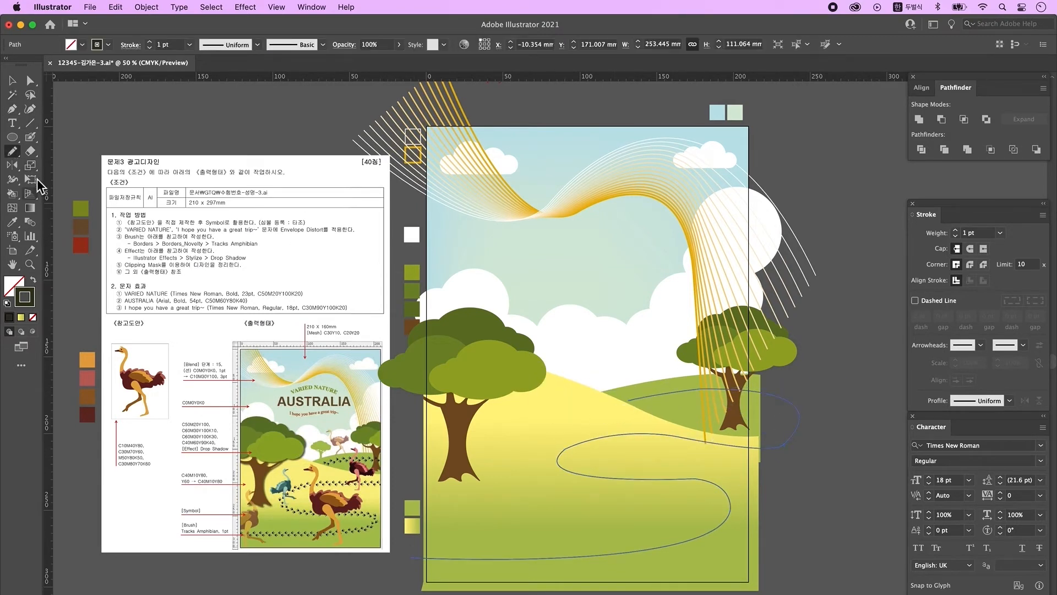
pyautogui.moveTo(12, 154); pyautogui.dragTo(83, 180)
pyautogui.moveTo(680, 445); pyautogui.dragTo(688, 441)
pyautogui.moveTo(608, 439)
pyautogui.mouseDown()
pyautogui.moveTo(596, 437)
pyautogui.moveTo(612, 440)
pyautogui.mouseUp()
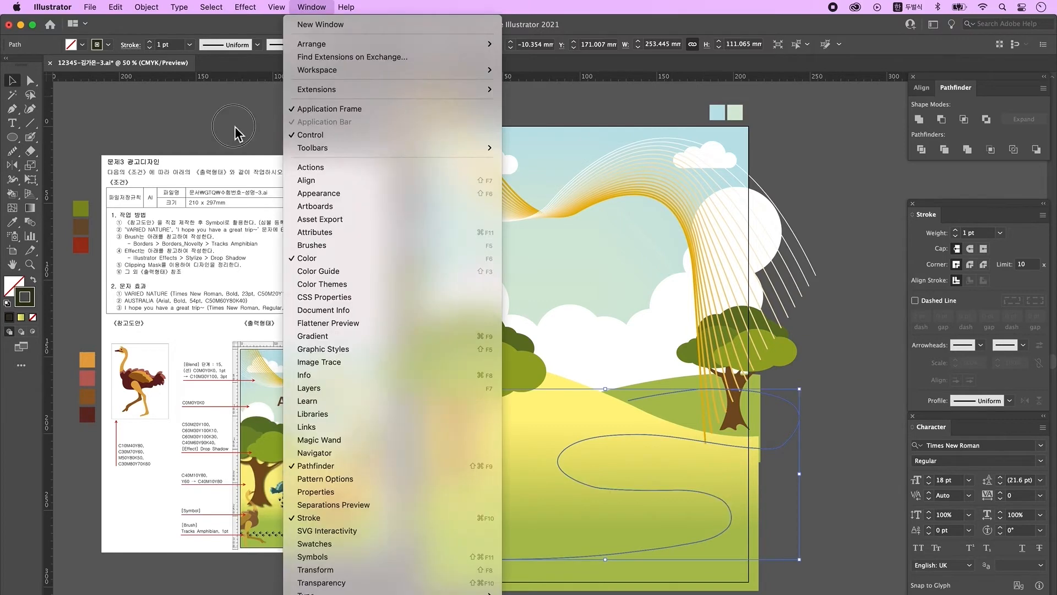
# Step: Open the Borders_Novelty brush library with the winding path selected
pyautogui.click(236, 132)
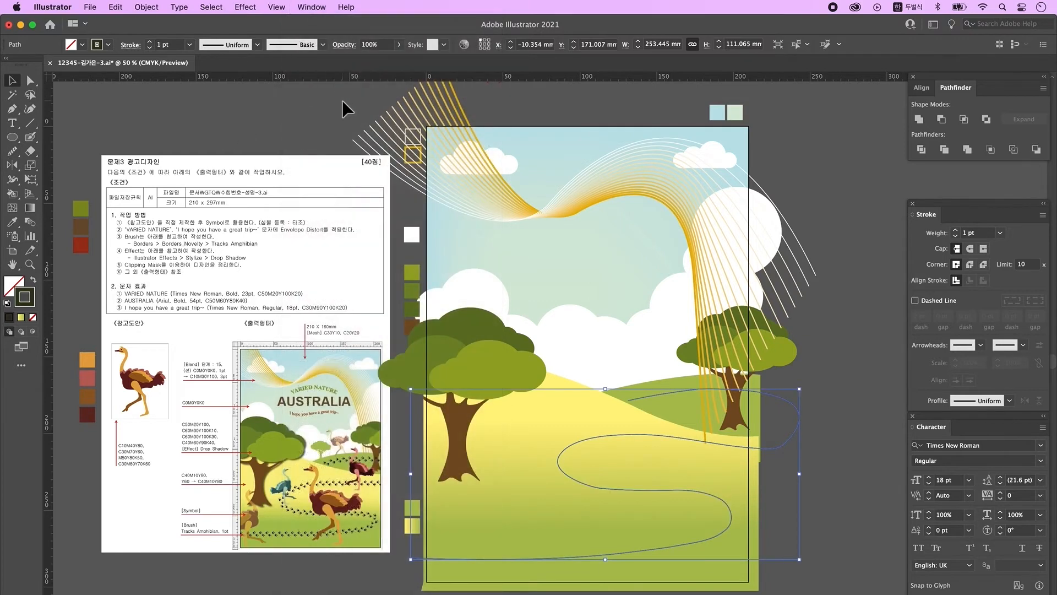
pyautogui.click(312, 7)
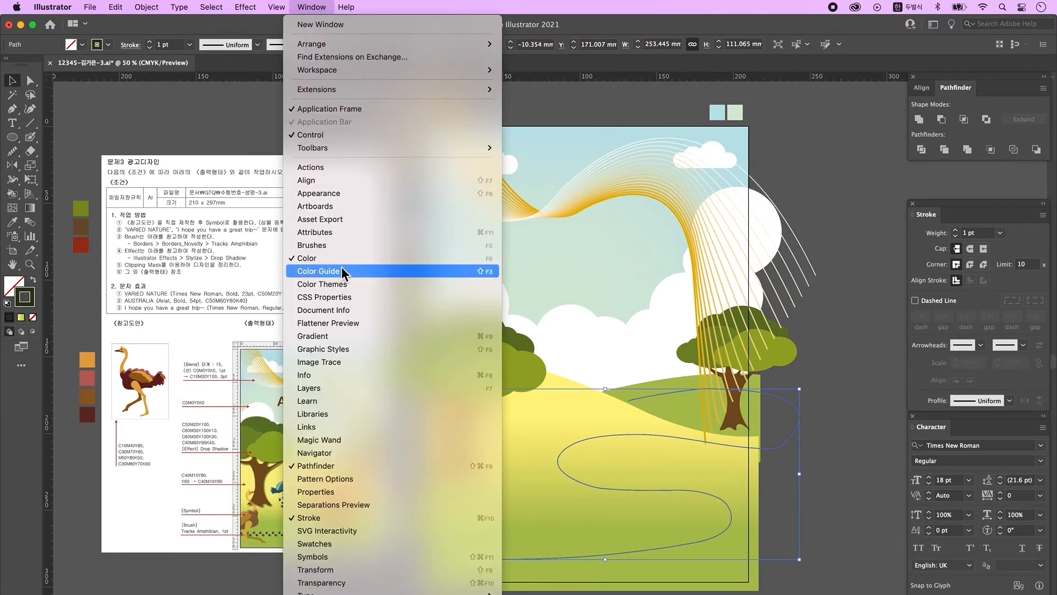
pyautogui.click(312, 245)
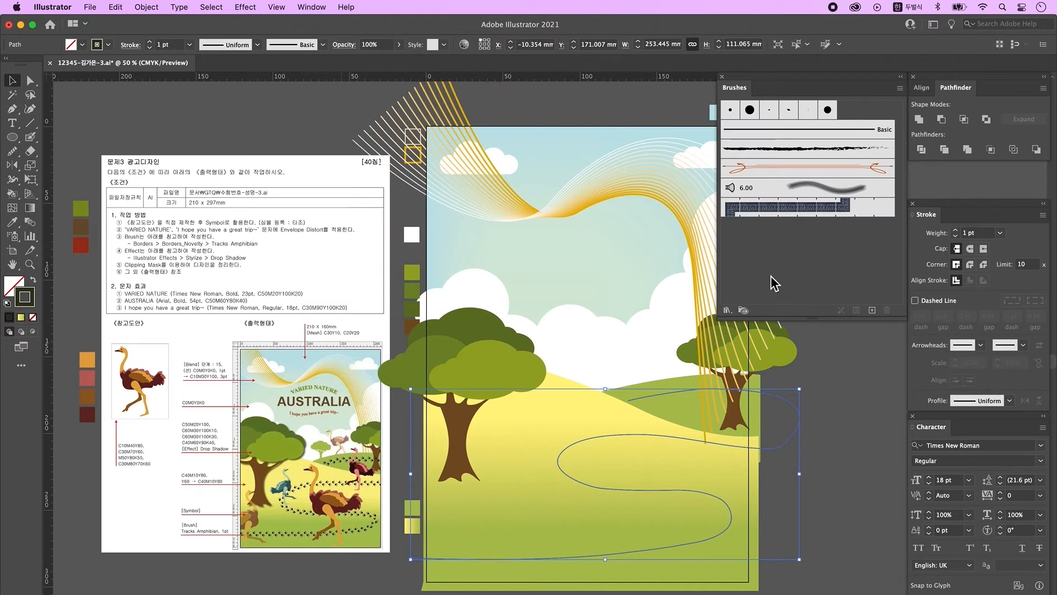
pyautogui.click(729, 312)
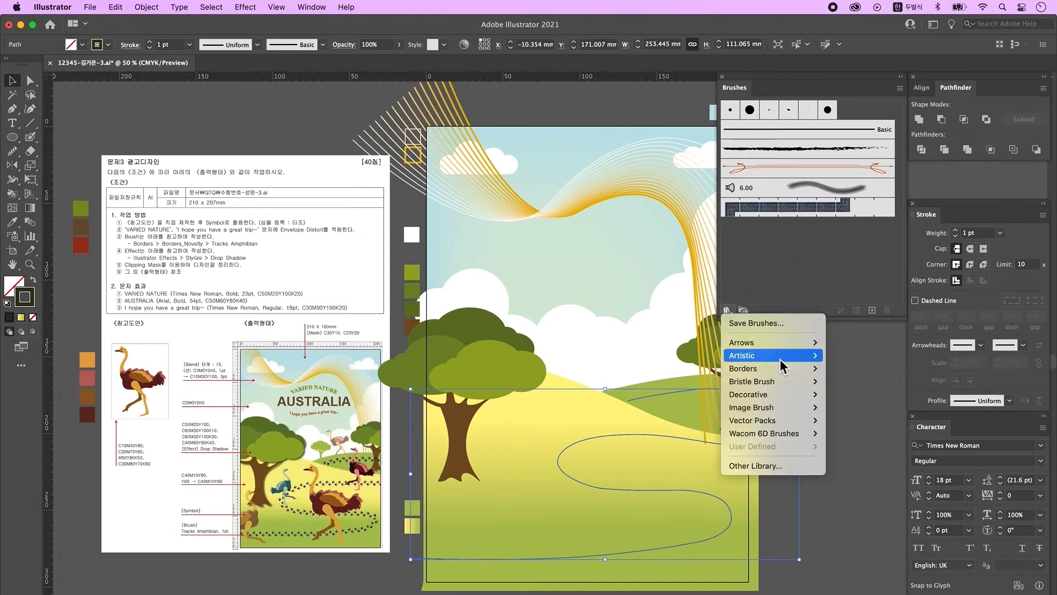
pyautogui.moveTo(810, 373)
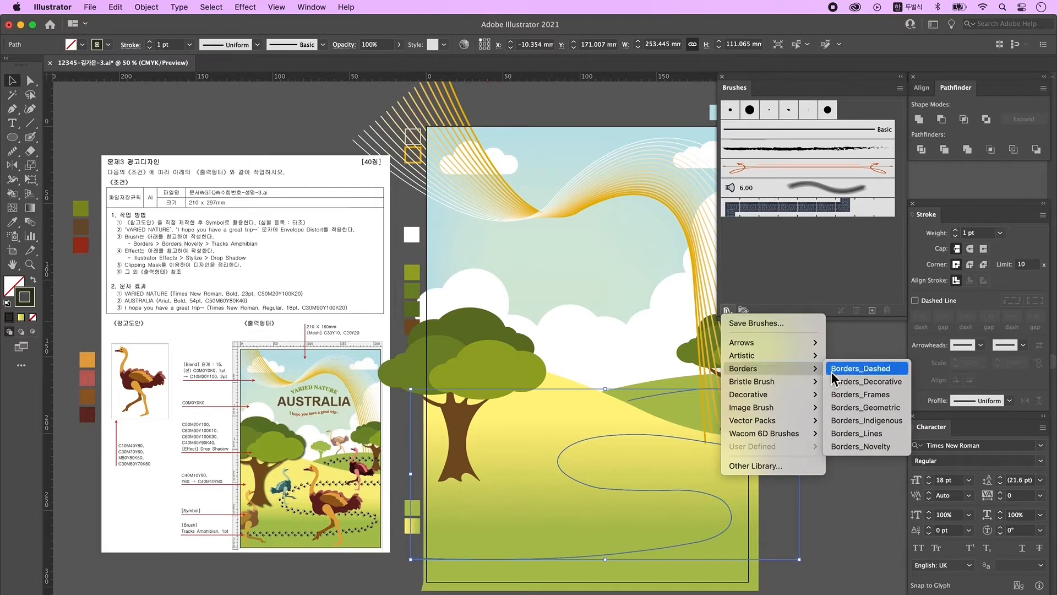
pyautogui.click(888, 451)
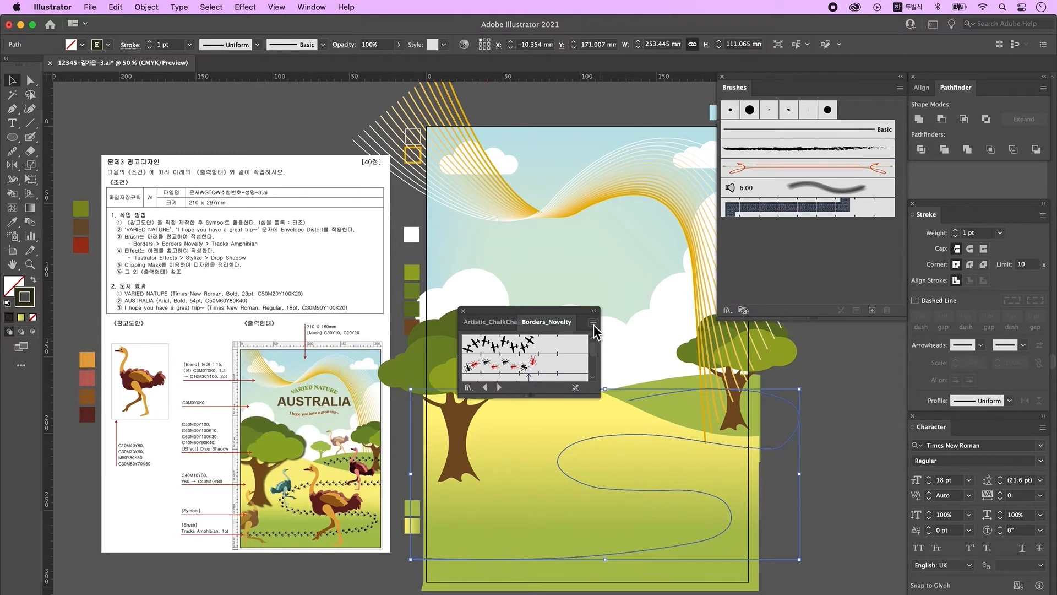
# Step: Show the Borders_Novelty brushes as a named list, enlarge the library and move it clear of the path
pyautogui.click(593, 324)
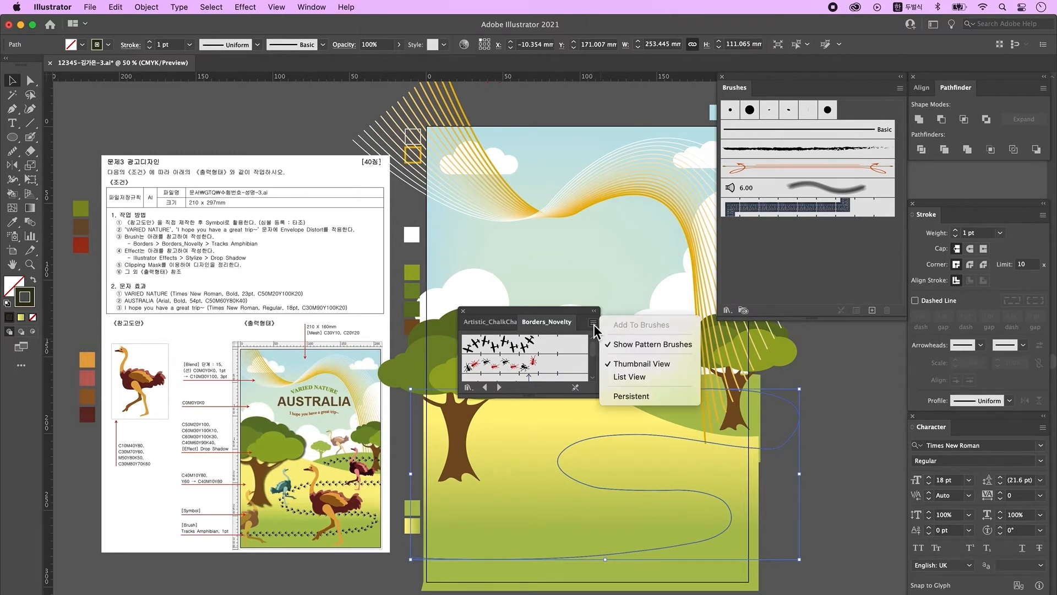
pyautogui.click(645, 380)
pyautogui.moveTo(598, 395); pyautogui.dragTo(623, 505)
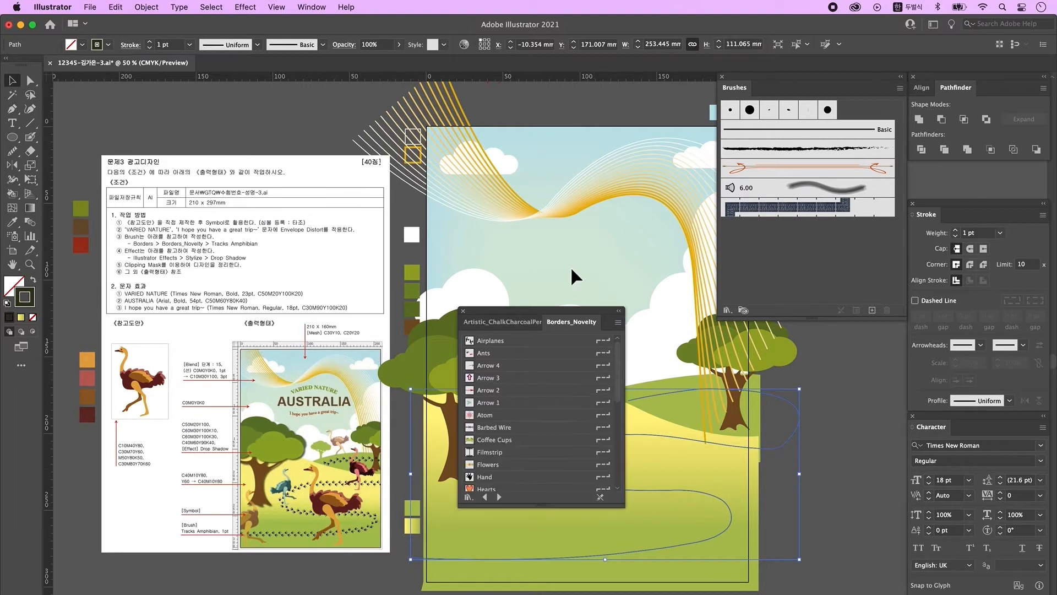
pyautogui.moveTo(561, 306); pyautogui.dragTo(563, 186)
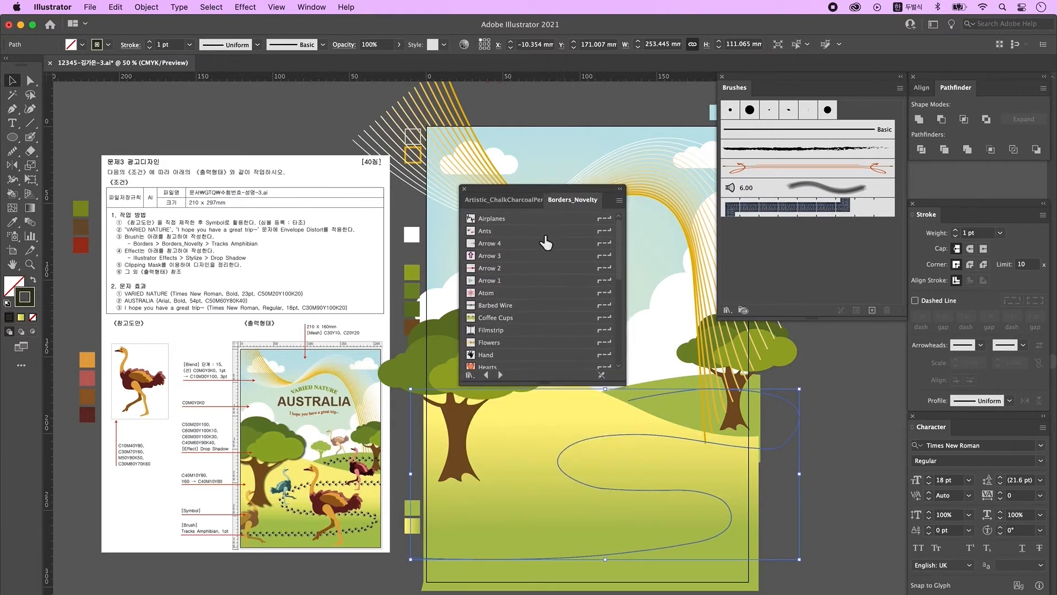
# Step: Apply the Tracks Amphibian brush to the winding path, close the brush library and deselect the path
pyautogui.scroll(-10, 548, 248)
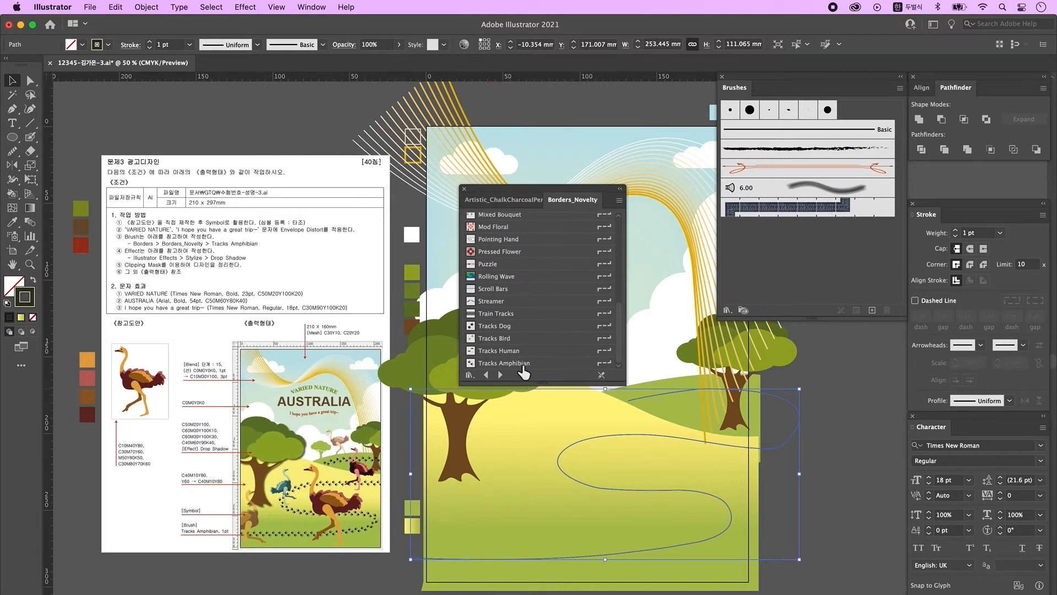
pyautogui.click(523, 364)
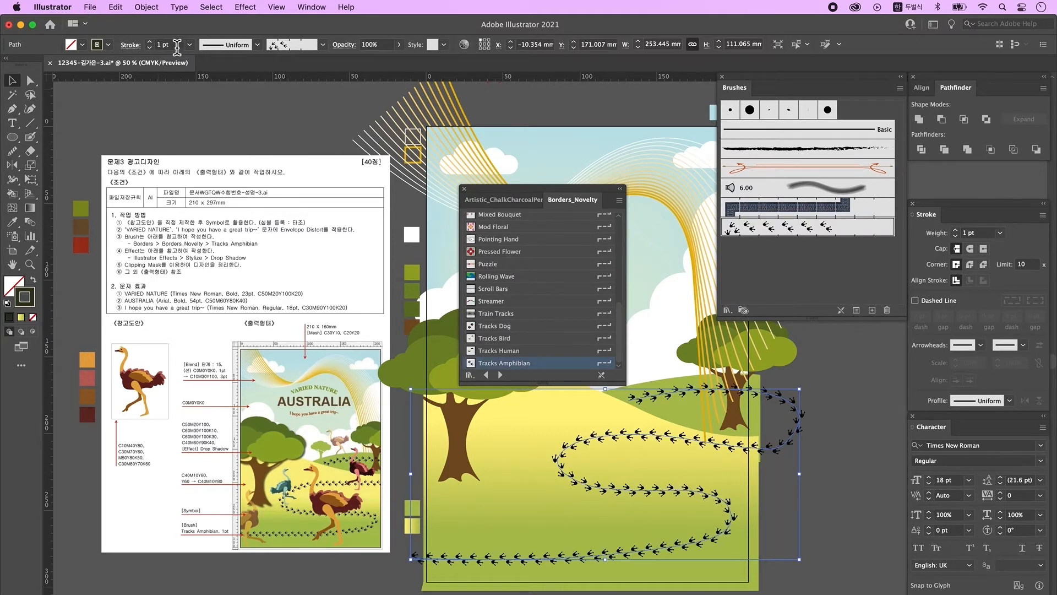
pyautogui.click(464, 189)
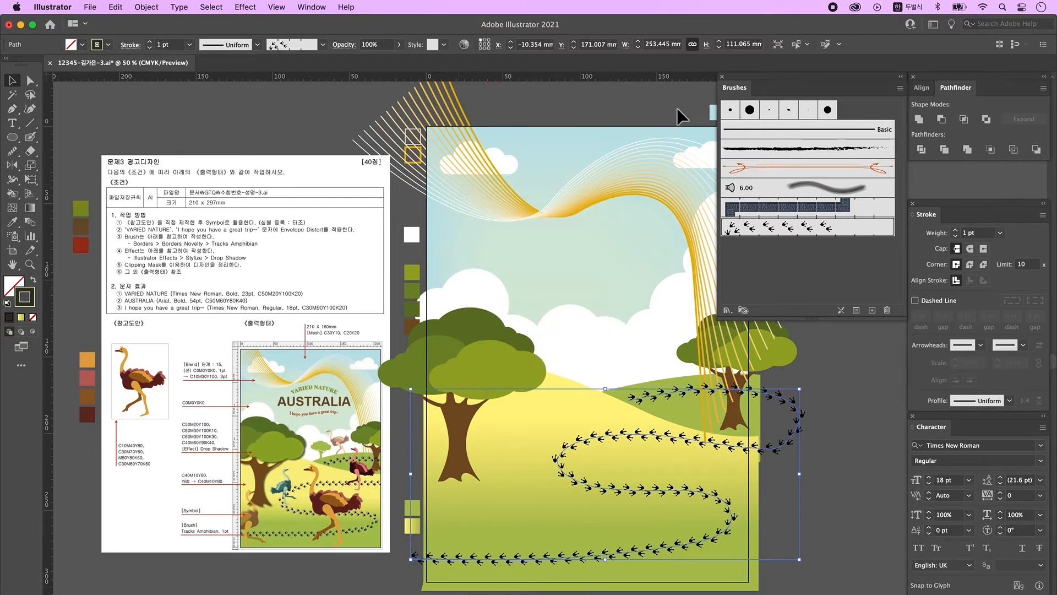
pyautogui.click(574, 384)
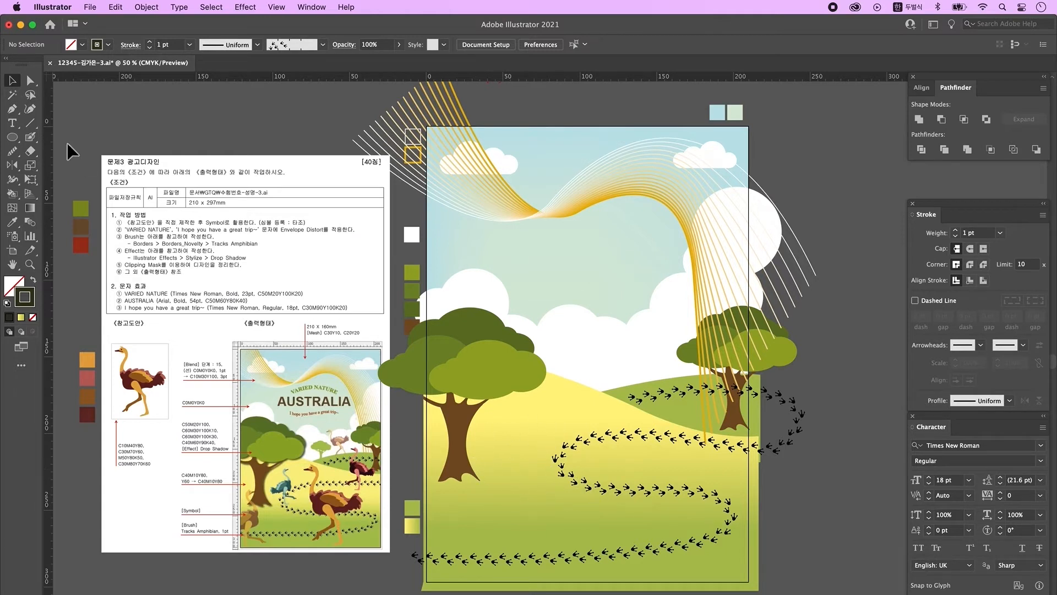
# Step: Reshape the footprint path by moving its middle bend outward toward the large tree, and deselect it
pyautogui.click(31, 81)
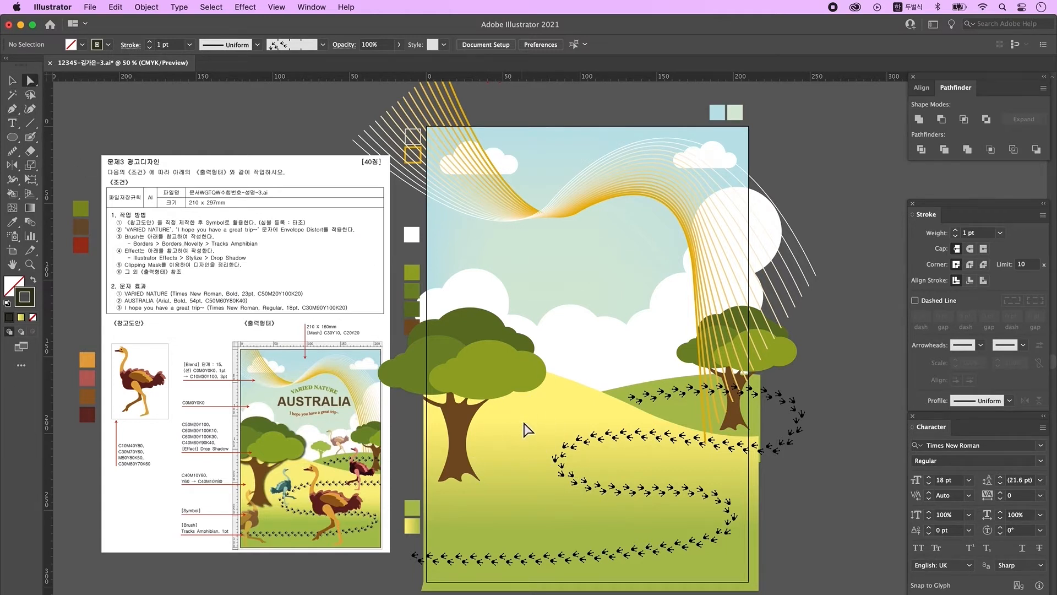
pyautogui.click(583, 487)
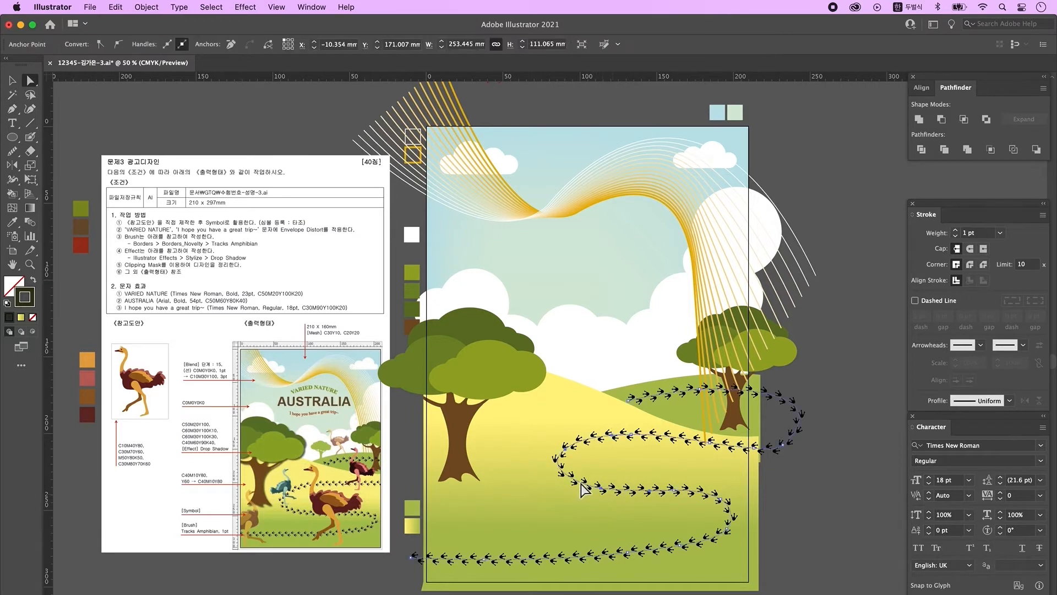
pyautogui.moveTo(563, 447); pyautogui.dragTo(523, 454)
pyautogui.press('super+shift+a')
pyautogui.press('v')
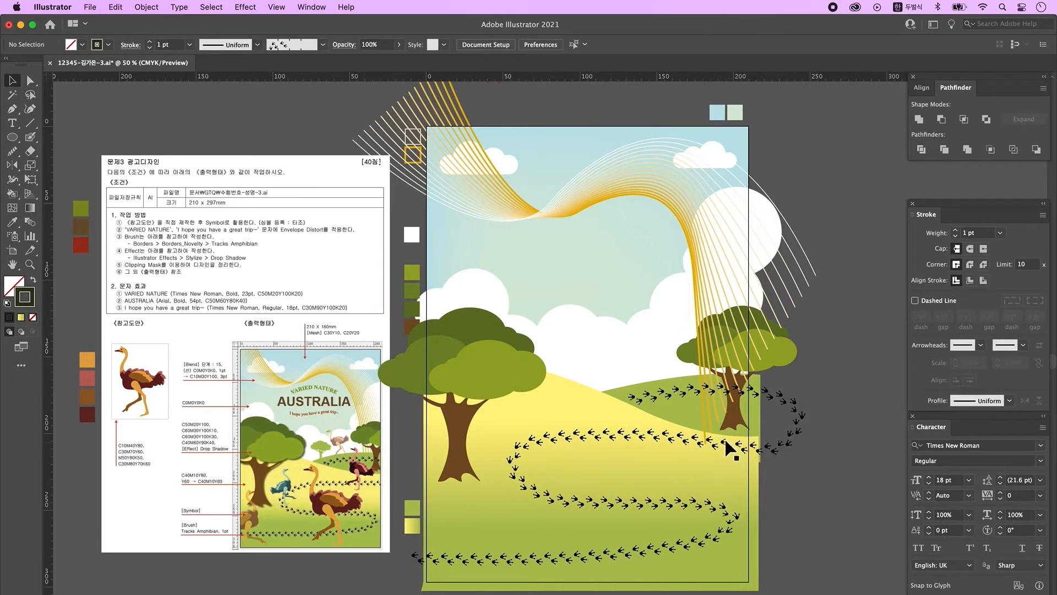
# Step: Duplicate the large tree, fill the copy with the top green tree swatch, and scale it to about 47 × 48 mm on the horizon
pyautogui.click(460, 370)
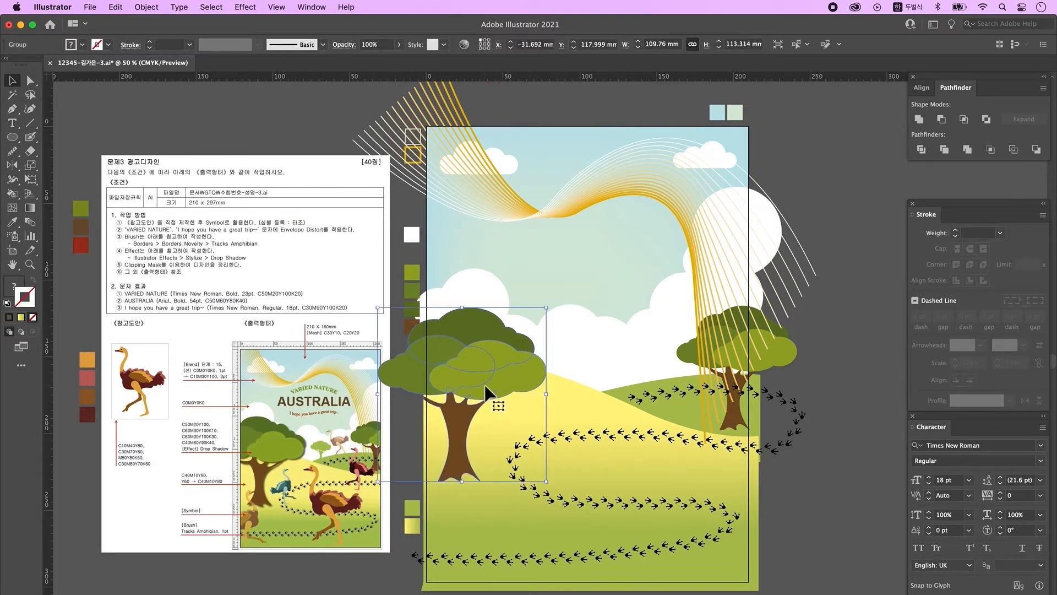
pyautogui.keyDown('alt'); pyautogui.moveTo(494, 391); pyautogui.dragTo(650, 319); pyautogui.keyUp('alt')
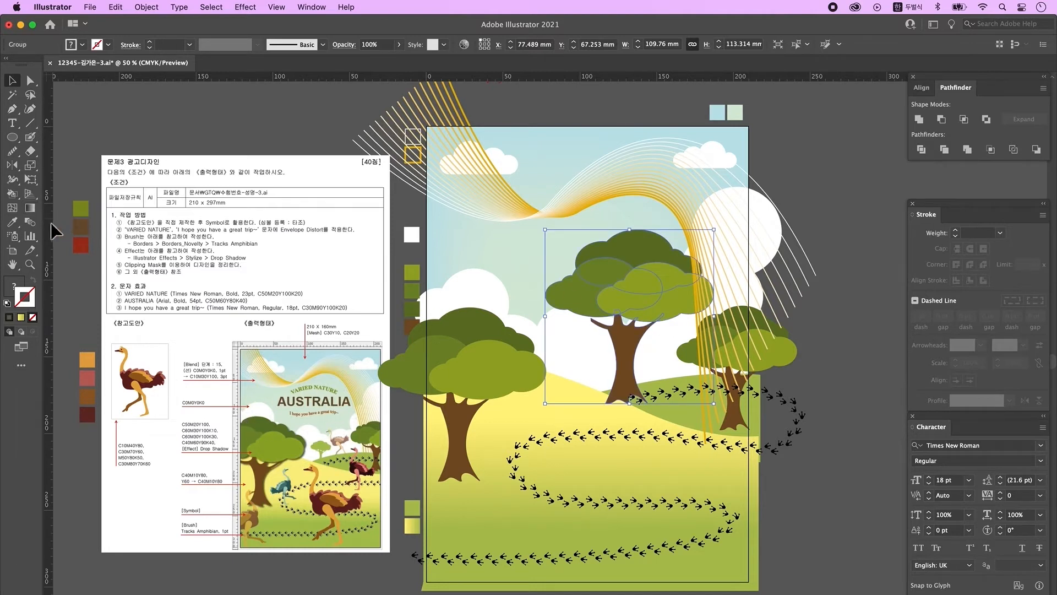
pyautogui.click(12, 221)
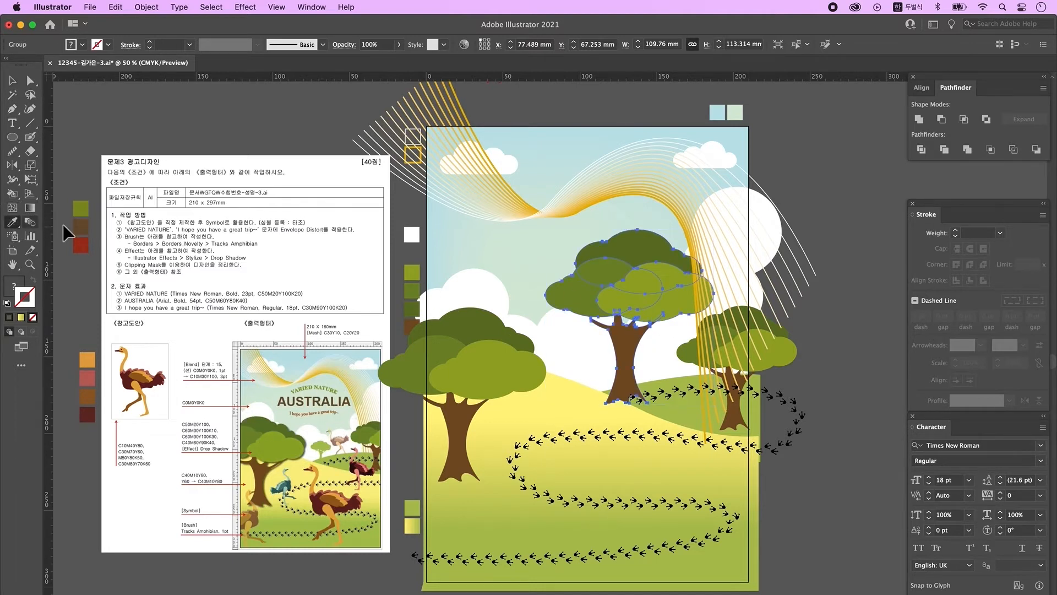
pyautogui.click(412, 272)
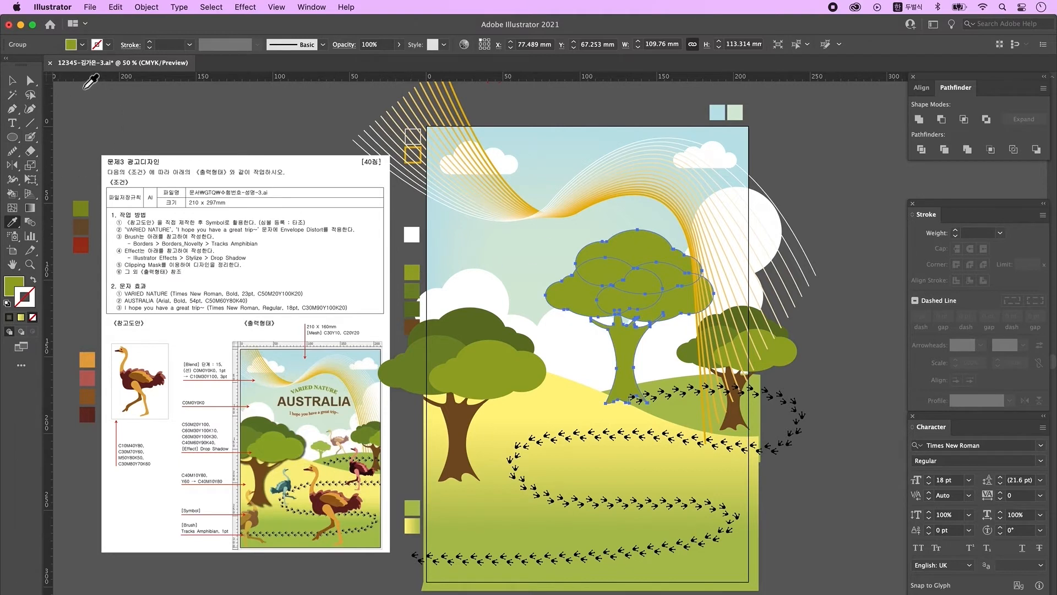
pyautogui.click(12, 80)
pyautogui.moveTo(635, 233); pyautogui.dragTo(631, 358)
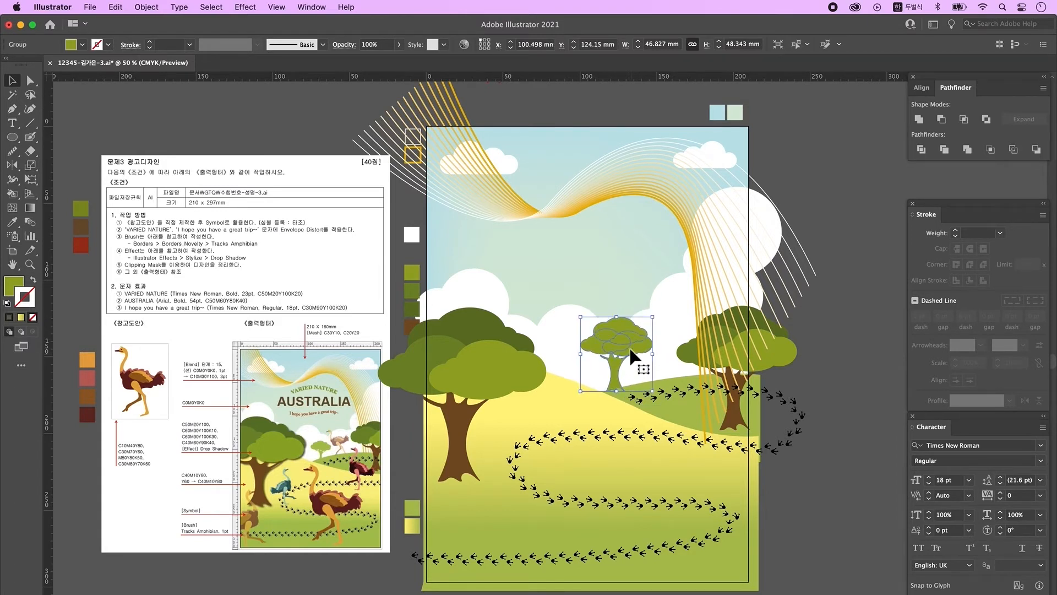
# Step: Recolour the small horizon tree with the solid light green hill swatch using the Eyedropper
pyautogui.click(12, 222)
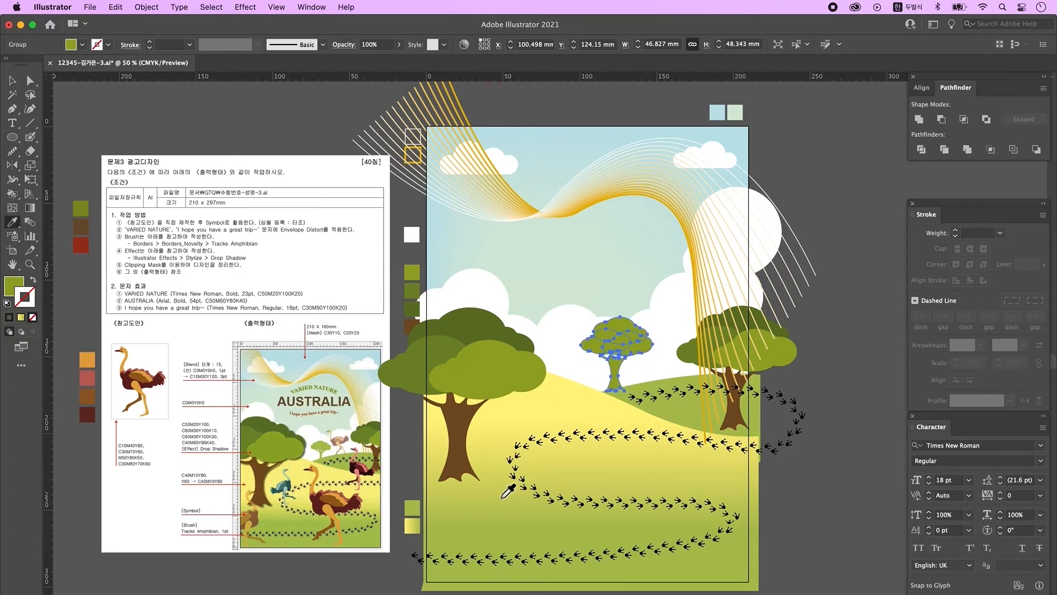
pyautogui.click(418, 511)
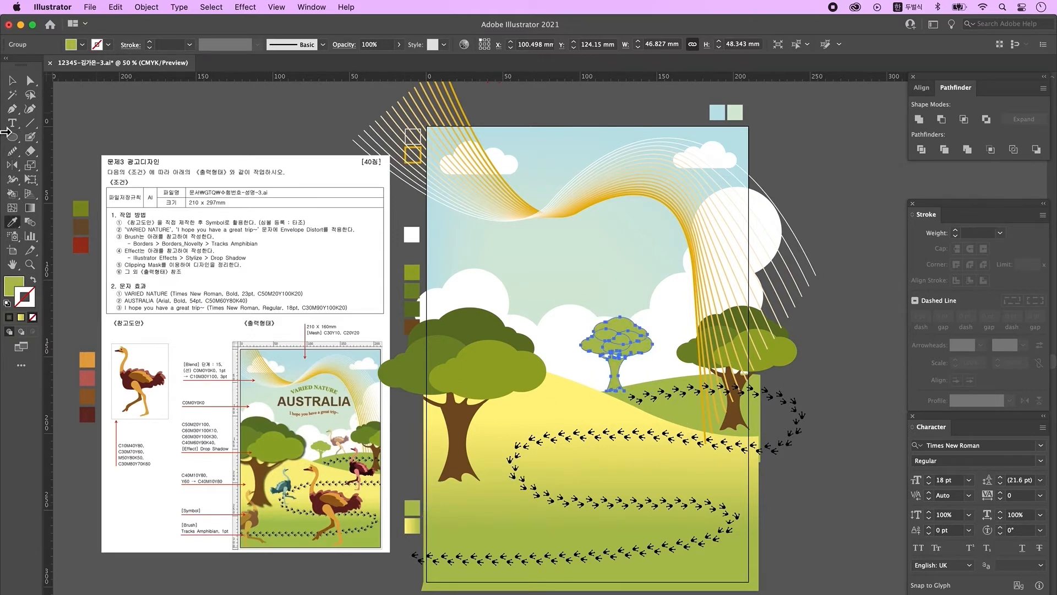
pyautogui.press('v')
# Step: Apply a Drop Shadow to the large foreground tree with Multiply mode, 40% opacity, 1 mm X and Y offsets and 1 mm blur
pyautogui.click(474, 380)
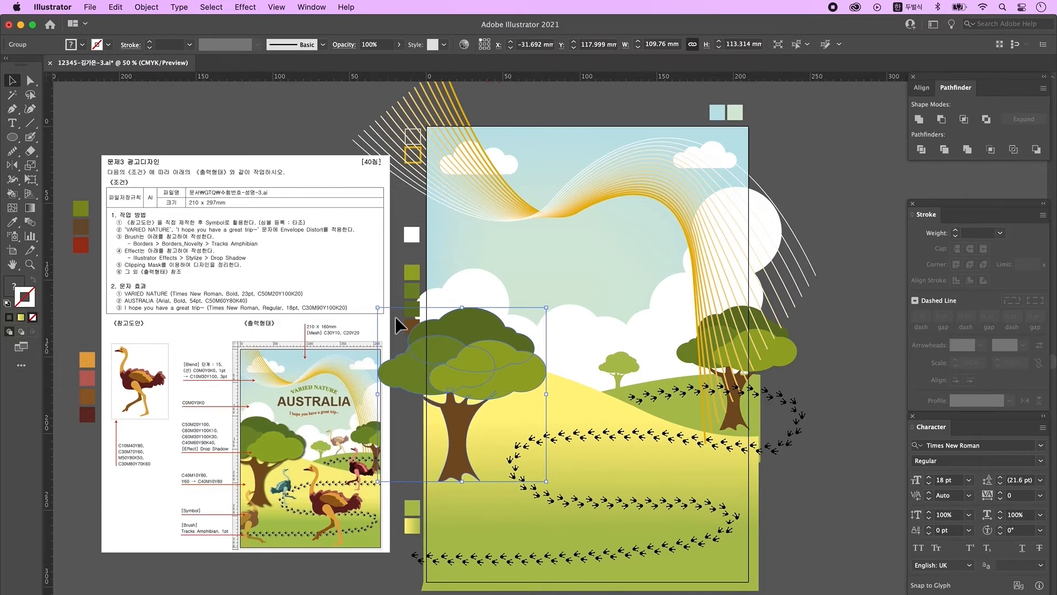
pyautogui.click(246, 9)
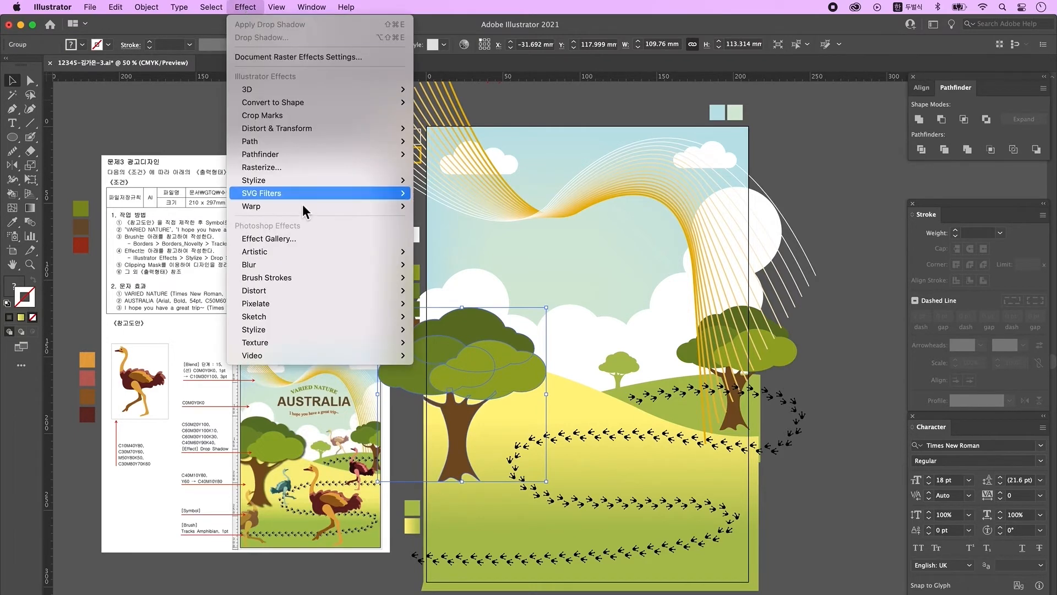
pyautogui.moveTo(341, 184)
pyautogui.click(459, 187)
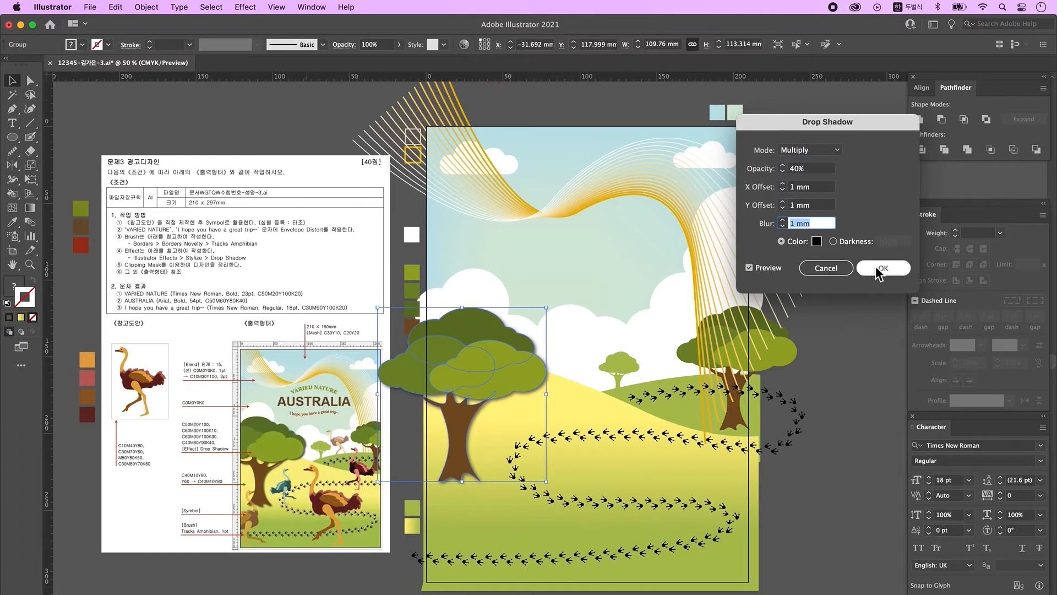
pyautogui.click(881, 269)
pyautogui.click(649, 364)
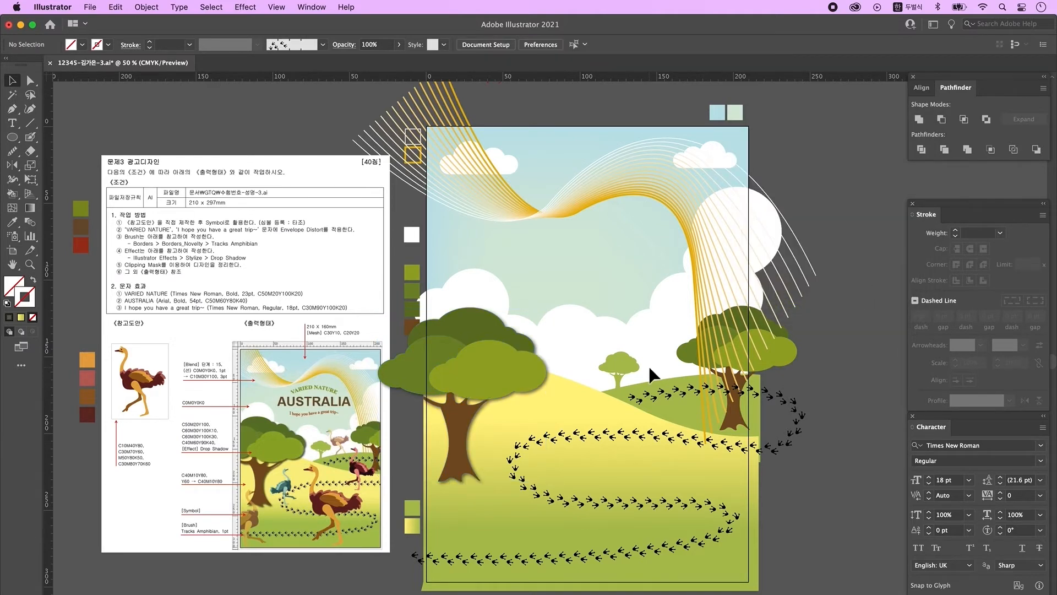
# Step: Paint the ostrich's round head and curved neck with the Blob Brush in the orange swatch colour, beside the reference drawing
pyautogui.click(93, 359)
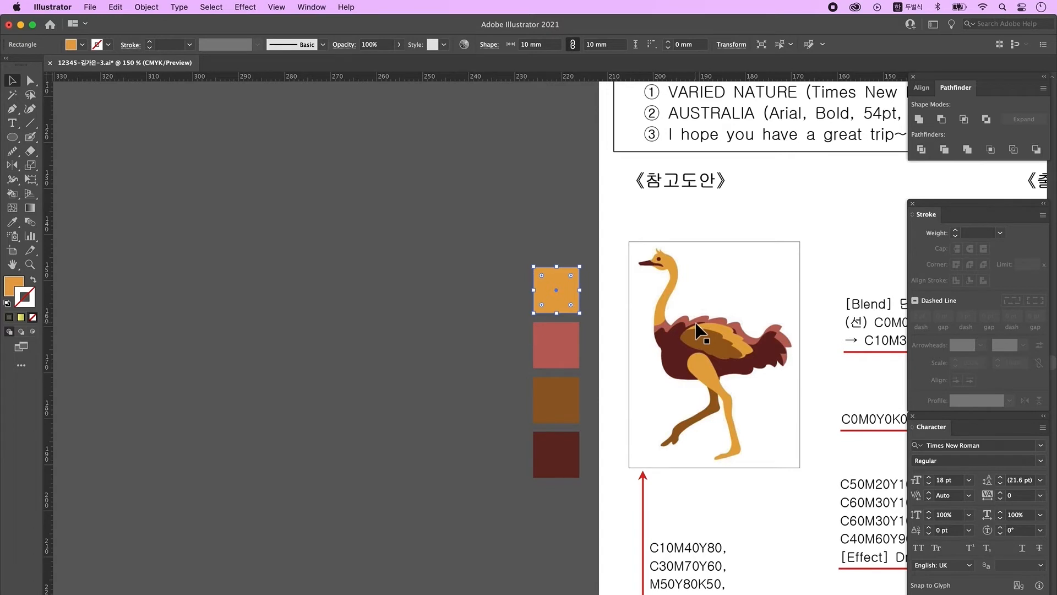
pyautogui.scroll(-1, 696, 324)
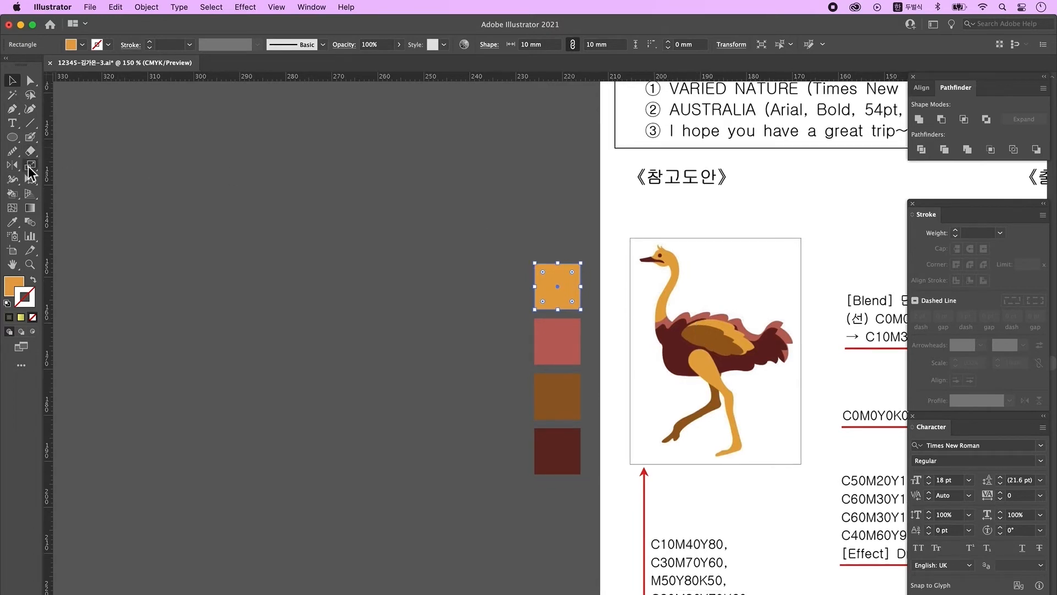
pyautogui.moveTo(34, 144); pyautogui.dragTo(96, 159)
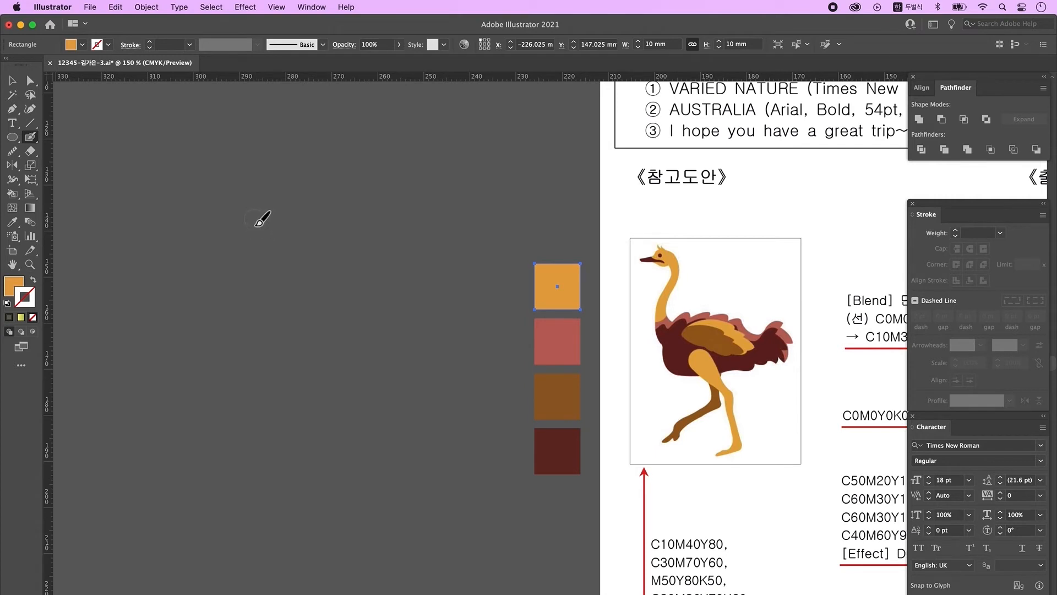
pyautogui.moveTo(253, 222); pyautogui.dragTo(253, 225)
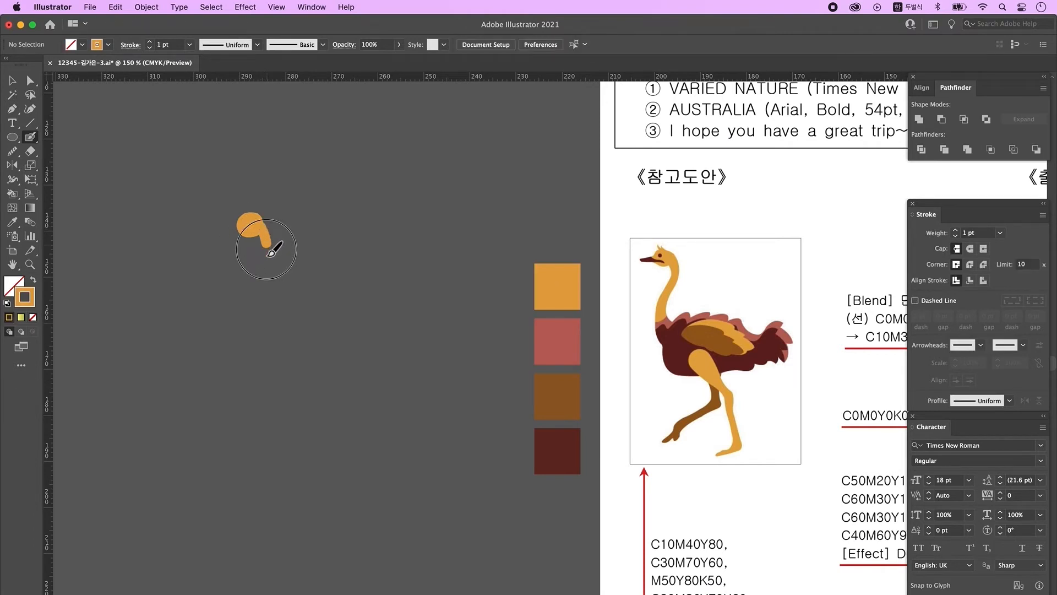
pyautogui.moveTo(259, 220); pyautogui.dragTo(283, 326)
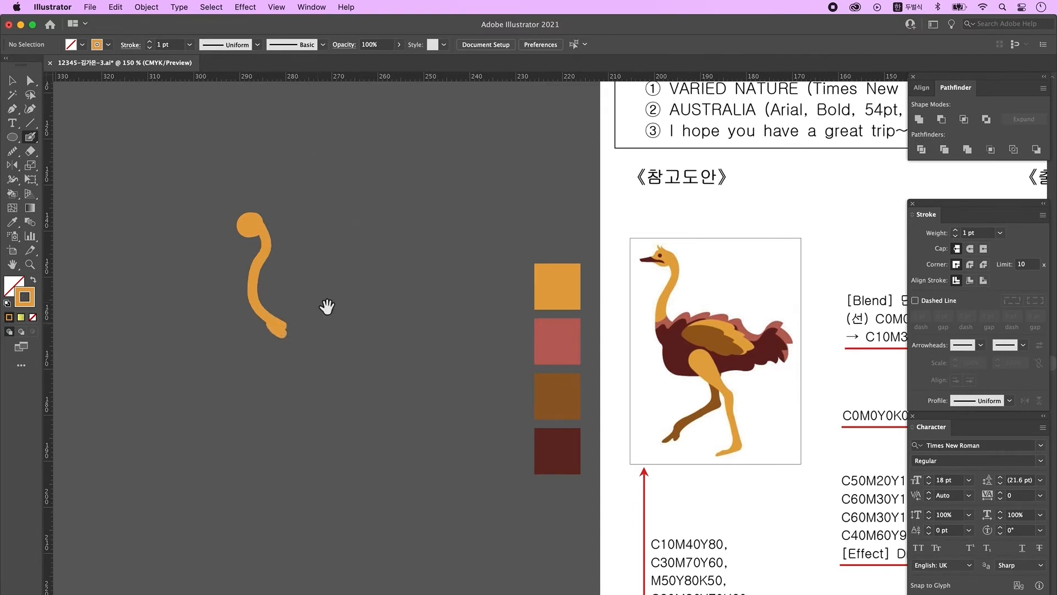
# Step: Draw the ostrich's closed body outline with a wavy back and jagged tail using the Pen tool, with default white fill and black stroke
pyautogui.scroll(-1, 309, 304)
pyautogui.hscroll(2, 308, 304)
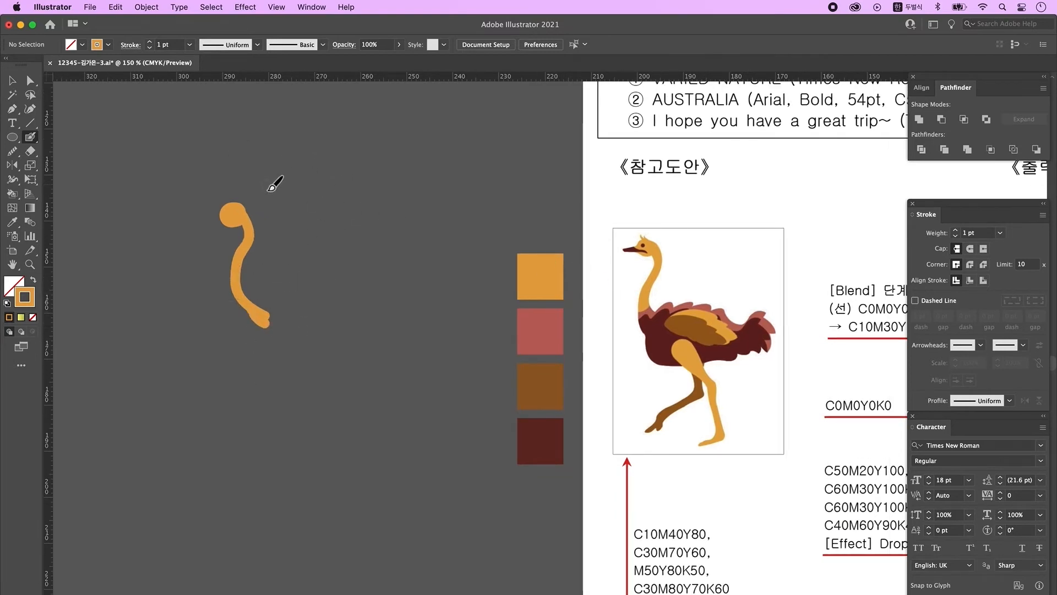
pyautogui.click(11, 109)
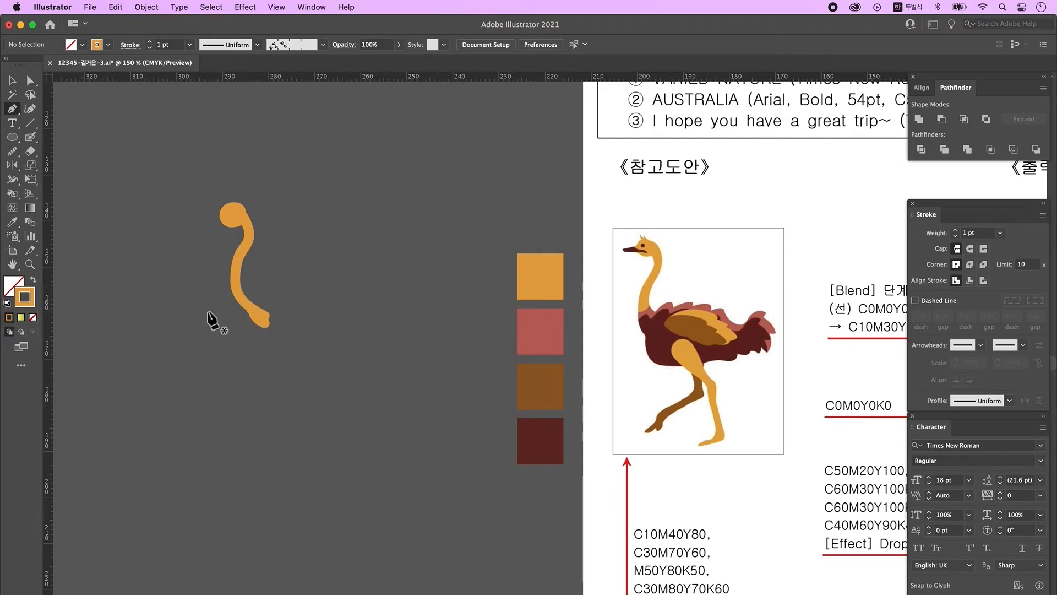
pyautogui.press('d')
pyautogui.click(250, 304)
pyautogui.moveTo(278, 301)
pyautogui.mouseDown()
pyautogui.moveTo(289, 292)
pyautogui.moveTo(303, 322)
pyautogui.moveTo(349, 331)
pyautogui.moveTo(431, 310)
pyautogui.moveTo(437, 354)
pyautogui.moveTo(402, 386)
pyautogui.moveTo(359, 363)
pyautogui.moveTo(351, 385)
pyautogui.moveTo(330, 377)
pyautogui.mouseUp()
pyautogui.click(299, 308)
pyautogui.click(334, 307)
pyautogui.click(360, 312)
pyautogui.click(396, 324)
pyautogui.click(418, 313)
pyautogui.click(413, 322)
pyautogui.click(436, 344)
pyautogui.click(416, 344)
pyautogui.click(416, 375)
pyautogui.click(409, 365)
pyautogui.click(404, 376)
pyautogui.click(390, 370)
pyautogui.click(323, 387)
pyautogui.moveTo(241, 372); pyautogui.dragTo(258, 305)
pyautogui.click(245, 343)
pyautogui.press('super+z')
pyautogui.click(243, 330)
pyautogui.click(237, 299)
pyautogui.click(244, 296)
# Step: Unite the ostrich's head and neck with the body into one shape, and deselect it
pyautogui.scroll(-1, 270, 319)
pyautogui.press('v')
pyautogui.click(399, 428)
pyautogui.moveTo(330, 327); pyautogui.dragTo(330, 325)
pyautogui.click(256, 221)
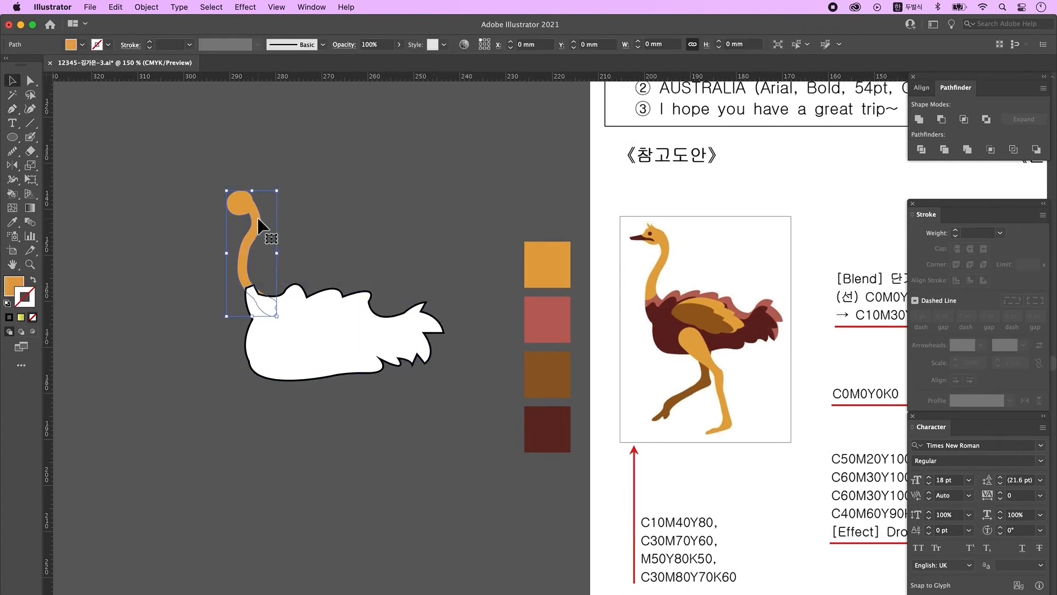
pyautogui.moveTo(201, 174); pyautogui.dragTo(453, 431)
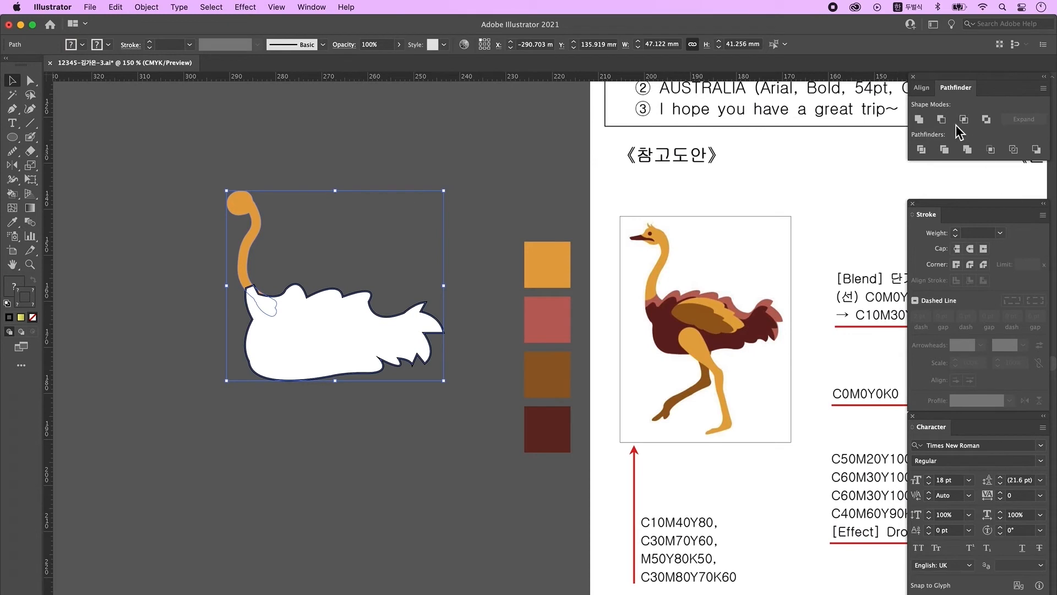
pyautogui.click(926, 121)
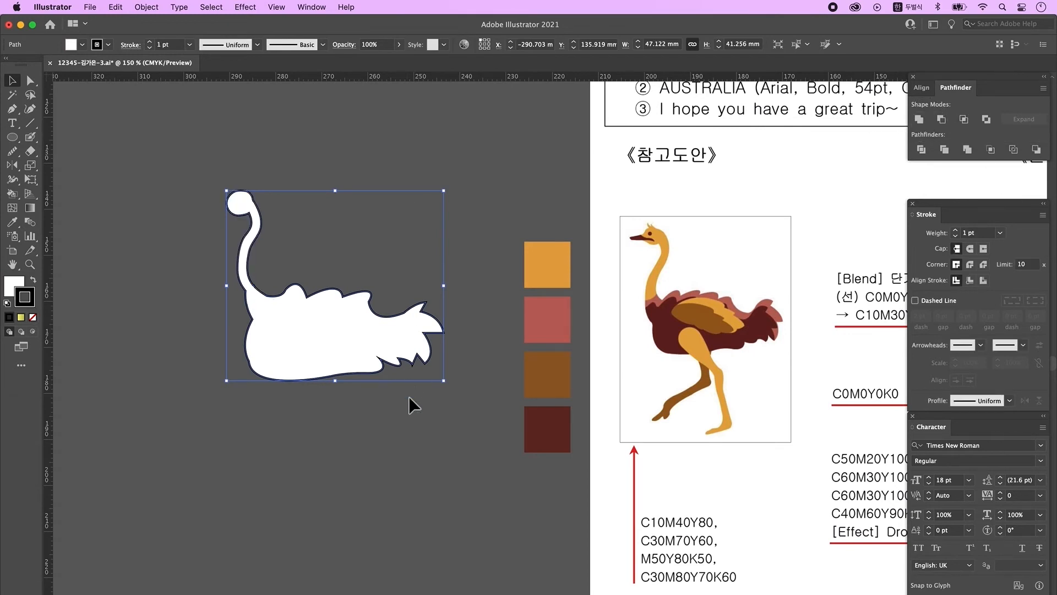
pyautogui.click(395, 431)
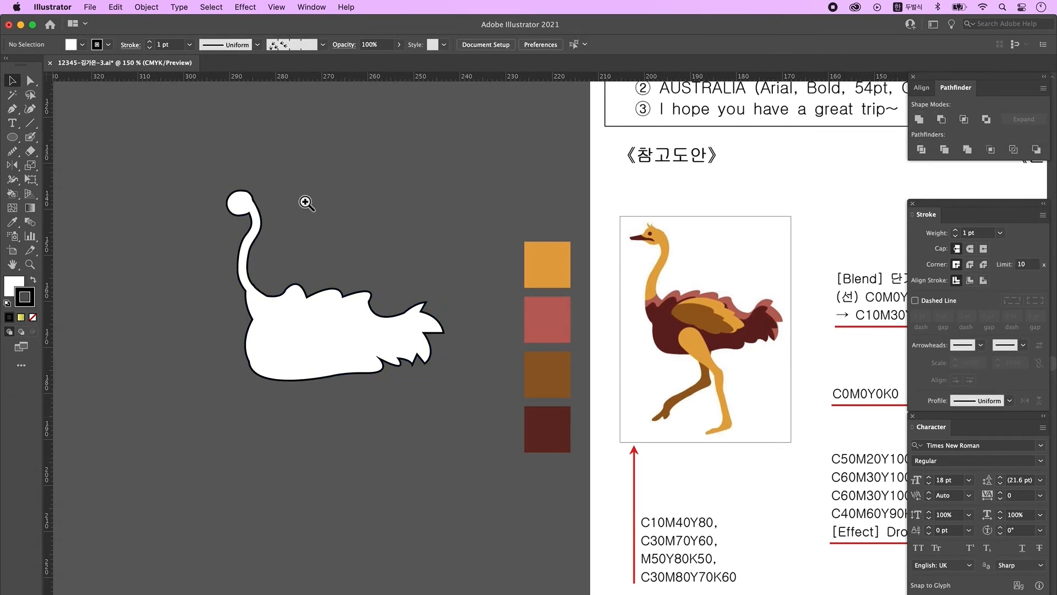
# Step: Nudge the anchor points on both sides of the joint between the ostrich's neck and body to refine the outline
pyautogui.keyDown('super'); pyautogui.click(308, 201); pyautogui.keyUp('super')
pyautogui.hscroll(10, 381, 341)
pyautogui.scroll(-6, 382, 341)
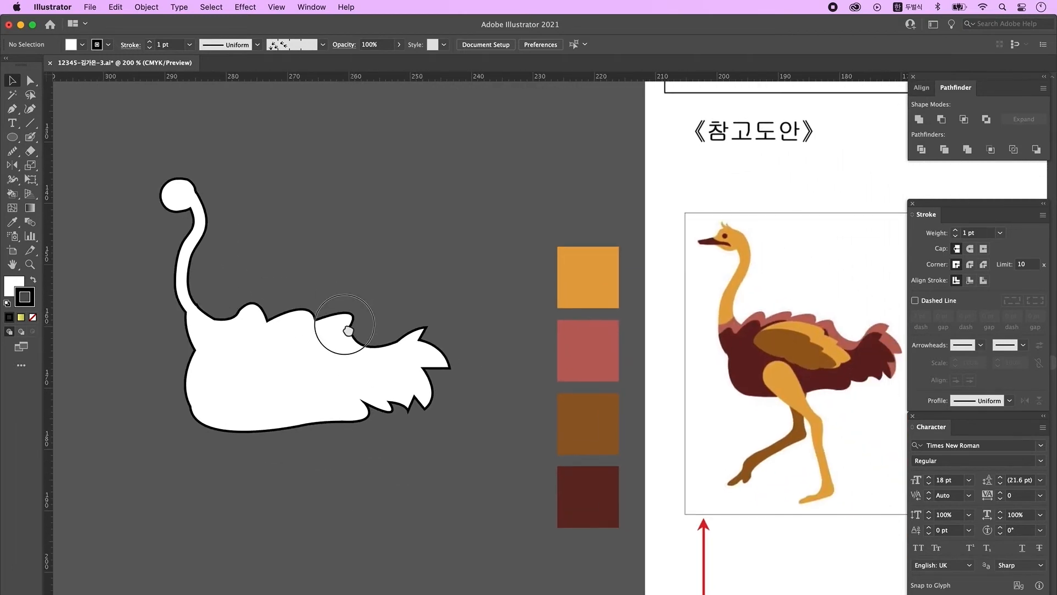
pyautogui.moveTo(294, 287); pyautogui.dragTo(303, 289)
pyautogui.click(31, 81)
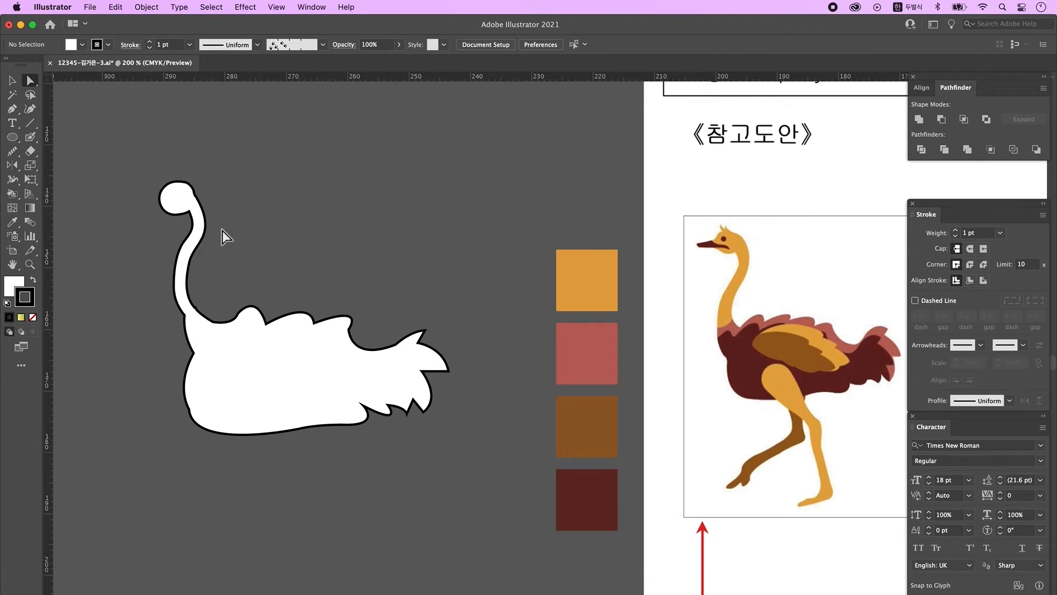
pyautogui.click(195, 307)
pyautogui.click(185, 315)
pyautogui.press('Left')
pyautogui.press('Left')
pyautogui.press('Left')
pyautogui.press('Left')
pyautogui.click(194, 308)
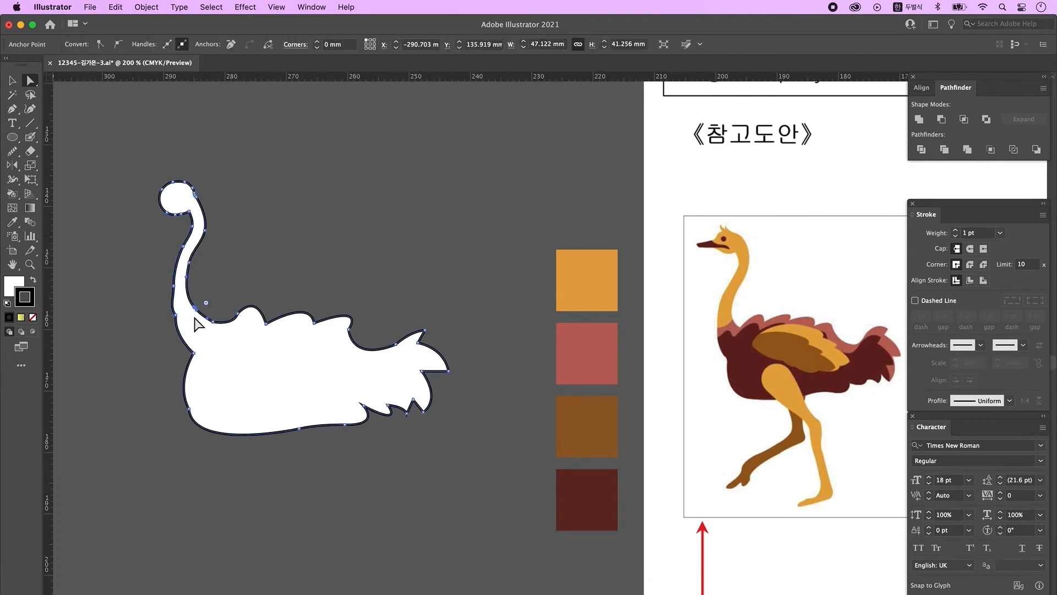
pyautogui.press('Right')
pyautogui.press('Right')
pyautogui.click(223, 283)
# Step: Smooth the ostrich's neck, head, tail and back contours with the Smooth tool
pyautogui.press('v')
pyautogui.click(184, 275)
pyautogui.click(12, 151)
pyautogui.click(85, 165)
pyautogui.moveTo(175, 271)
pyautogui.mouseDown()
pyautogui.moveTo(187, 341)
pyautogui.moveTo(193, 192)
pyautogui.moveTo(162, 191)
pyautogui.mouseUp()
pyautogui.moveTo(431, 328)
pyautogui.mouseDown()
pyautogui.moveTo(366, 347)
pyautogui.moveTo(443, 358)
pyautogui.mouseUp()
pyautogui.moveTo(423, 412); pyautogui.dragTo(407, 412)
pyautogui.moveTo(394, 344)
pyautogui.mouseDown()
pyautogui.moveTo(343, 316)
pyautogui.moveTo(342, 296)
pyautogui.moveTo(319, 324)
pyautogui.mouseUp()
# Step: Delete the anchor on the ostrich's back and redraw that section as pointed feather tips with the Pen tool
pyautogui.press('a')
pyautogui.click(284, 316)
pyautogui.press('Delete')
pyautogui.press('p')
pyautogui.click(266, 324)
pyautogui.click(303, 307)
pyautogui.click(292, 324)
pyautogui.click(332, 306)
pyautogui.click(347, 314)
pyautogui.press('n')
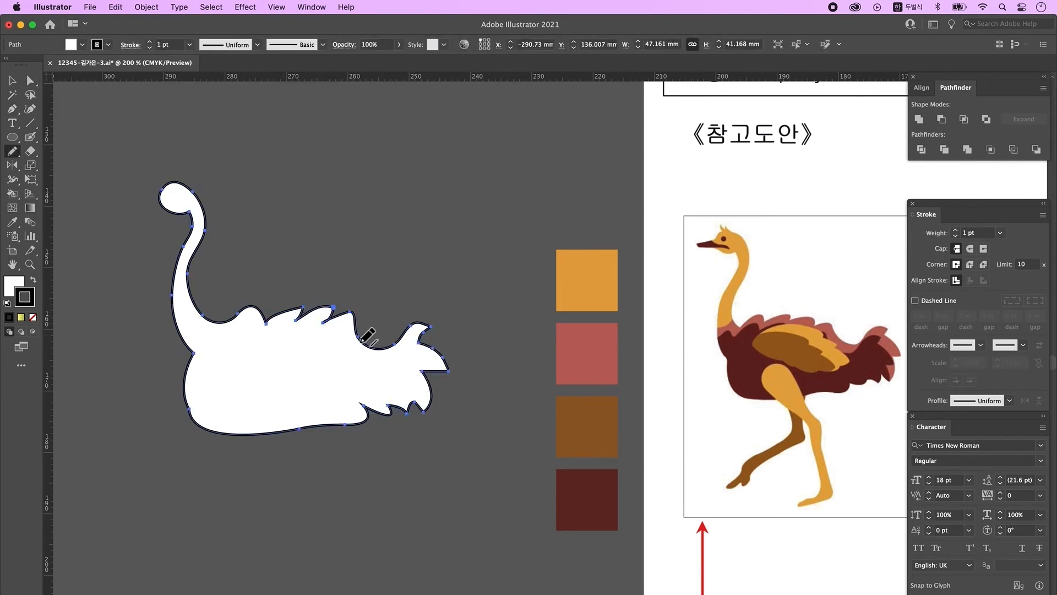
# Step: Draw the ostrich's pointed beak as a closed shape overlapping the front of the head with the Pen tool
pyautogui.moveTo(211, 243); pyautogui.dragTo(217, 243)
pyautogui.click(13, 109)
pyautogui.keyDown('super'); pyautogui.click(144, 204); pyautogui.keyUp('super')
pyautogui.click(162, 194)
pyautogui.click(140, 198)
pyautogui.click(142, 204)
pyautogui.click(182, 205)
pyautogui.moveTo(178, 200); pyautogui.dragTo(169, 200)
pyautogui.click(162, 194)
pyautogui.keyDown('super'); pyautogui.click(298, 201); pyautogui.keyUp('super')
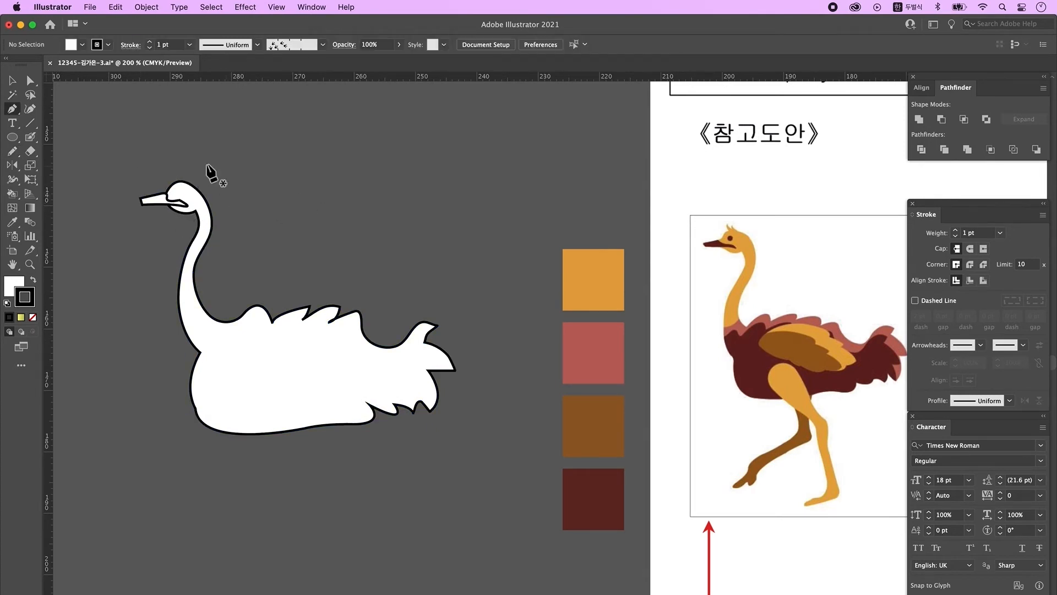
# Step: Draw small curved crest feathers on top of the ostrich's head with the Pen tool, and deselect them
pyautogui.moveTo(298, 184); pyautogui.dragTo(309, 188)
pyautogui.click(189, 190)
pyautogui.moveTo(181, 171); pyautogui.dragTo(188, 154)
pyautogui.click(181, 171)
pyautogui.moveTo(193, 187)
pyautogui.mouseDown()
pyautogui.moveTo(208, 198)
pyautogui.moveTo(181, 182)
pyautogui.moveTo(194, 184)
pyautogui.mouseUp()
pyautogui.click(193, 187)
pyautogui.click(188, 190)
pyautogui.click(12, 80)
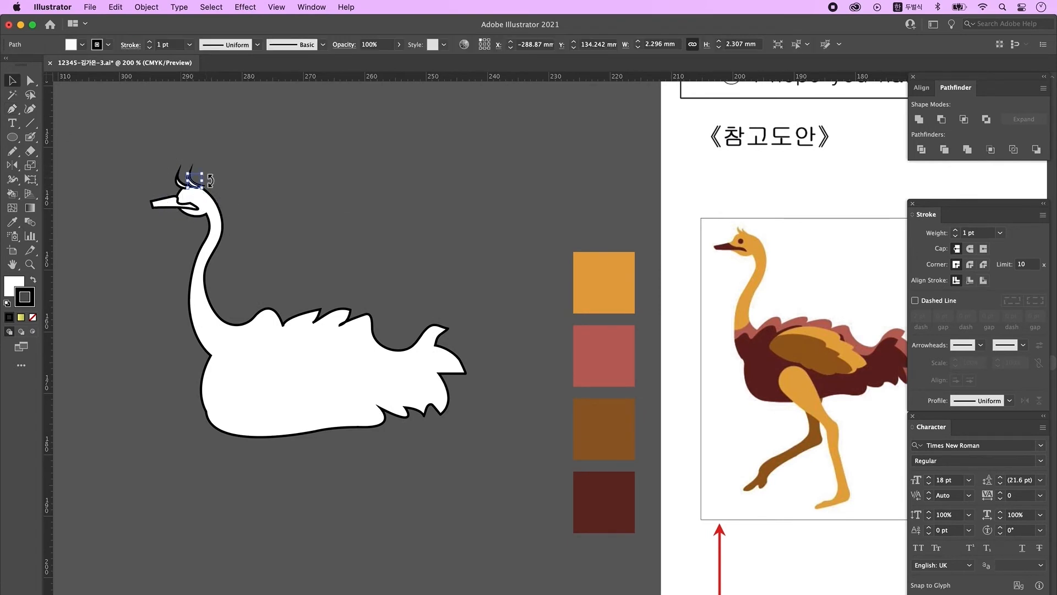
pyautogui.press('super+shift+a')
# Step: Draw a curved dividing line across the base of the ostrich's neck with the Pen tool and remove its fill
pyautogui.moveTo(351, 216); pyautogui.dragTo(354, 215)
pyautogui.click(12, 108)
pyautogui.click(159, 317)
pyautogui.moveTo(204, 284); pyautogui.dragTo(221, 252)
pyautogui.press('v')
pyautogui.press('a')
pyautogui.click(13, 286)
pyautogui.click(33, 318)
# Step: Adjust the dividing curve's anchor points so that it crosses both edges of the neck base, and deselect it
pyautogui.moveTo(188, 433); pyautogui.dragTo(198, 437)
pyautogui.click(172, 319)
pyautogui.moveTo(172, 318); pyautogui.dragTo(176, 316)
pyautogui.press('super+z')
pyautogui.moveTo(198, 320); pyautogui.dragTo(208, 325)
pyautogui.click(196, 310)
pyautogui.click(399, 530)
pyautogui.moveTo(399, 531); pyautogui.dragTo(384, 517)
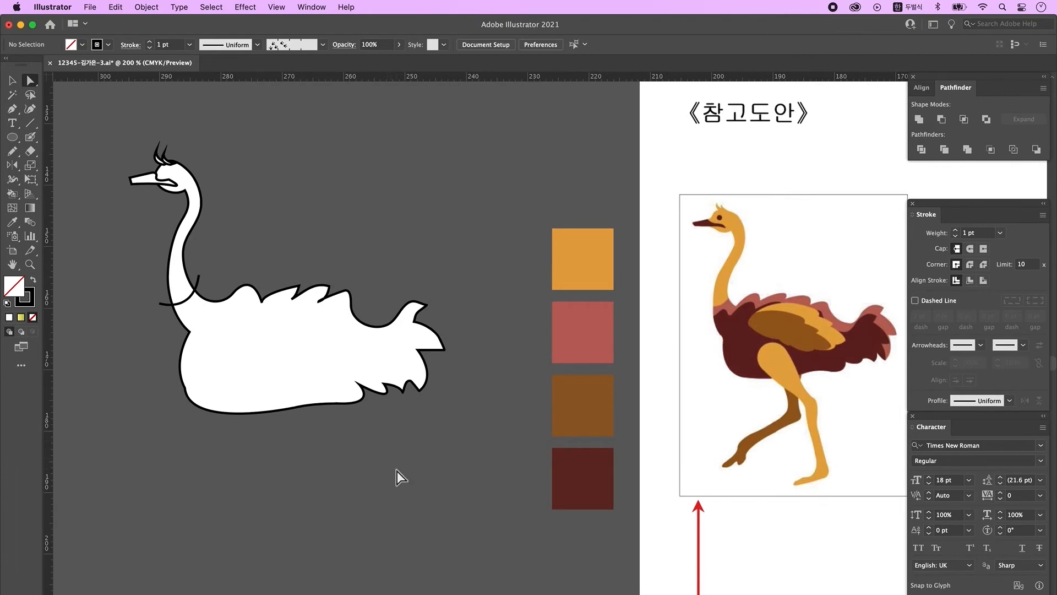
# Step: Divide the ostrich's body shape along the neck curve, ungroup the resulting pieces and deselect them
pyautogui.click(13, 80)
pyautogui.click(302, 366)
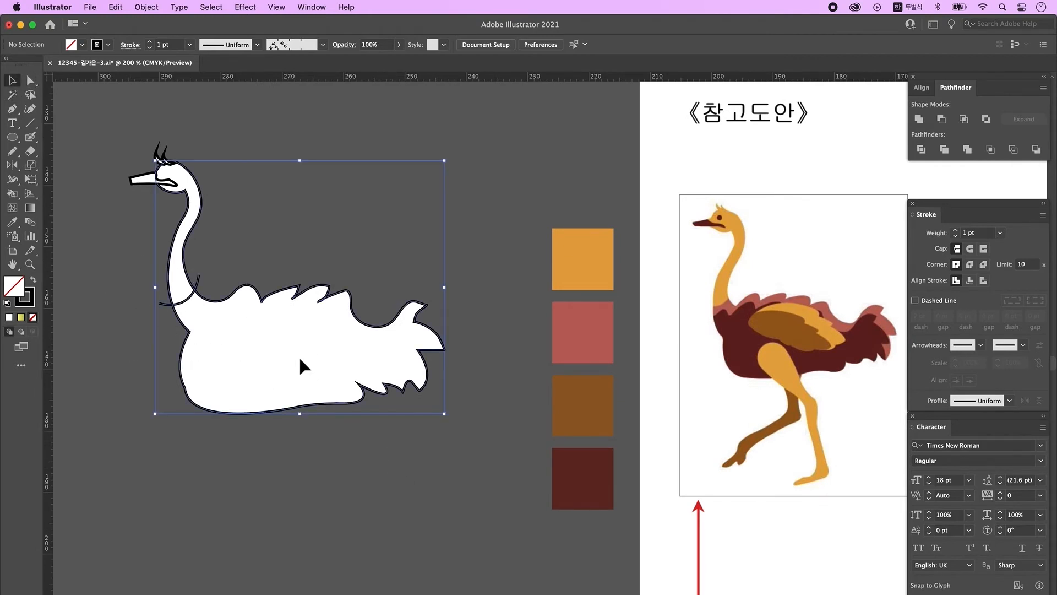
pyautogui.click(922, 147)
pyautogui.rightClick(399, 344)
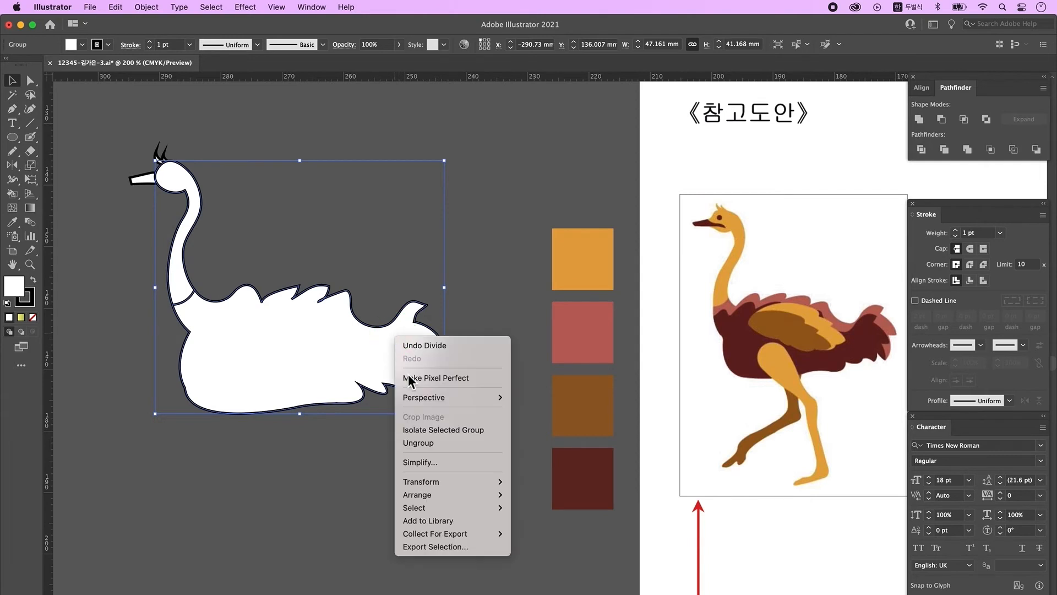
pyautogui.click(441, 444)
pyautogui.click(335, 474)
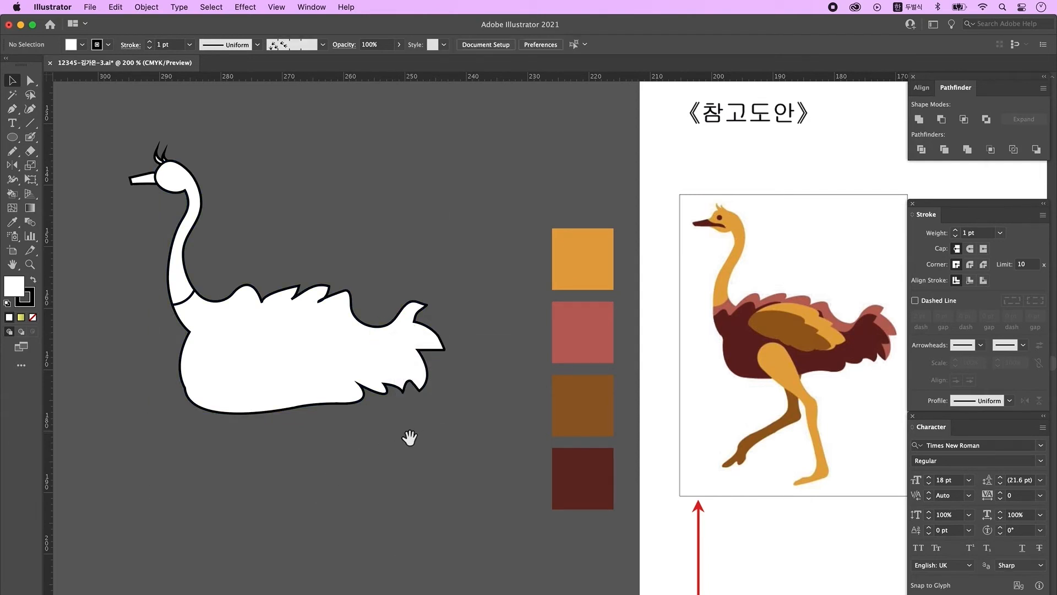
# Step: Colour the ostrich's neck, head and crest with the orange C10M40Y80 swatch and its body with the pink C30M70Y60 swatch
pyautogui.click(185, 209)
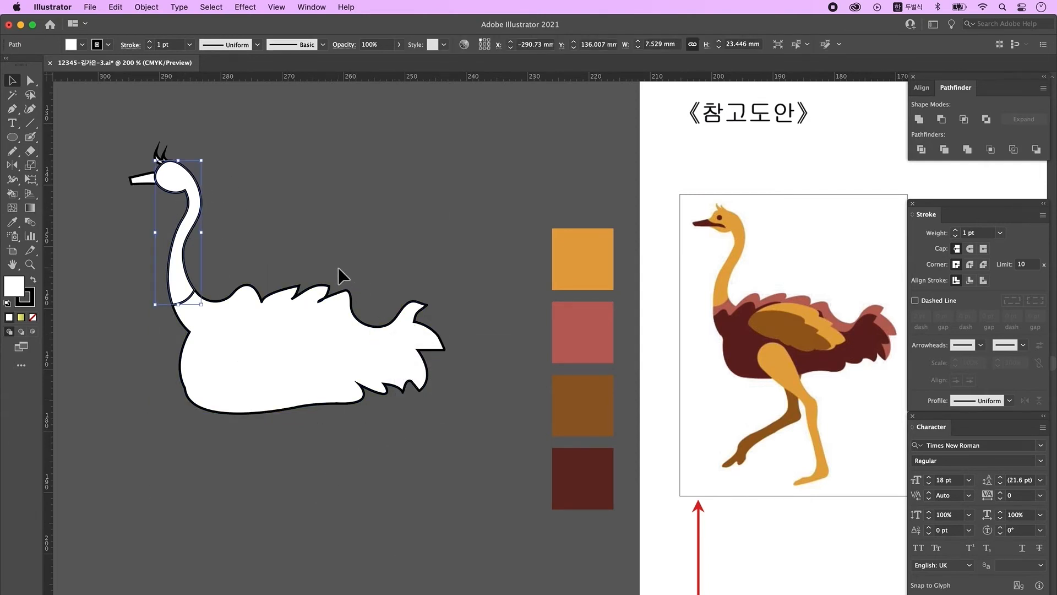
pyautogui.press('i')
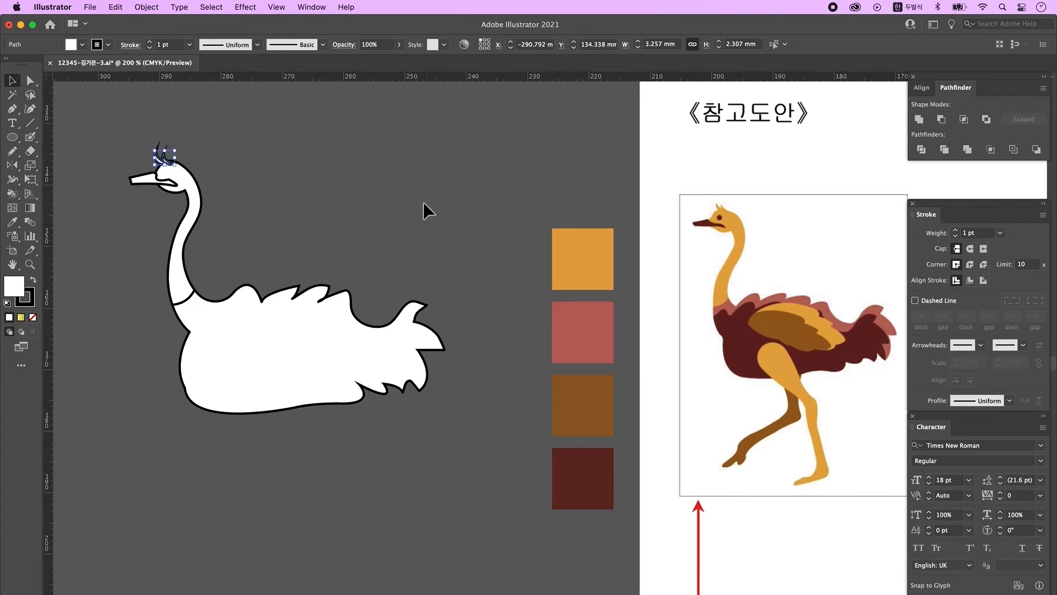
pyautogui.click(583, 259)
pyautogui.click(13, 83)
pyautogui.click(265, 352)
pyautogui.press('i')
pyautogui.click(582, 332)
# Step: Colour the beak with the dark red-brown C30M80Y70K60 swatch and draw an eye circle about 1.2 mm across in the same colour
pyautogui.click(164, 180)
pyautogui.click(583, 478)
pyautogui.click(321, 173)
pyautogui.press('l')
pyautogui.moveTo(162, 169); pyautogui.dragTo(171, 178)
pyautogui.press('v')
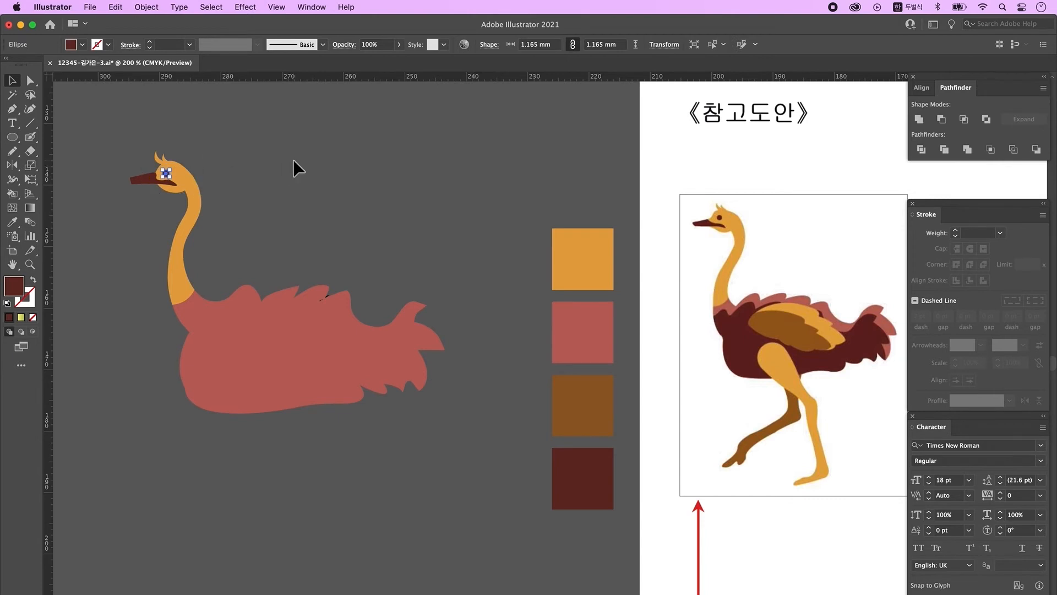
# Step: Duplicate the pink body shape straight below the ostrich and give the copy the default white fill and black stroke
pyautogui.scroll(-3, 276, 358)
pyautogui.click(314, 280)
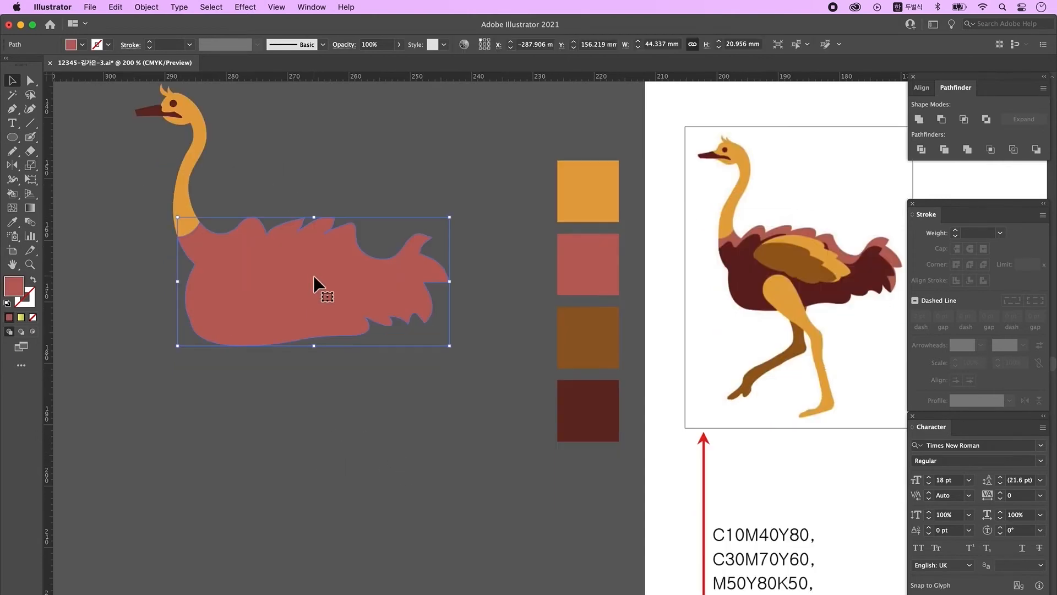
pyautogui.moveTo(313, 283)
pyautogui.mouseDown()
pyautogui.moveTo(302, 281)
pyautogui.moveTo(307, 435)
pyautogui.moveTo(310, 421)
pyautogui.mouseUp()
pyautogui.press('d')
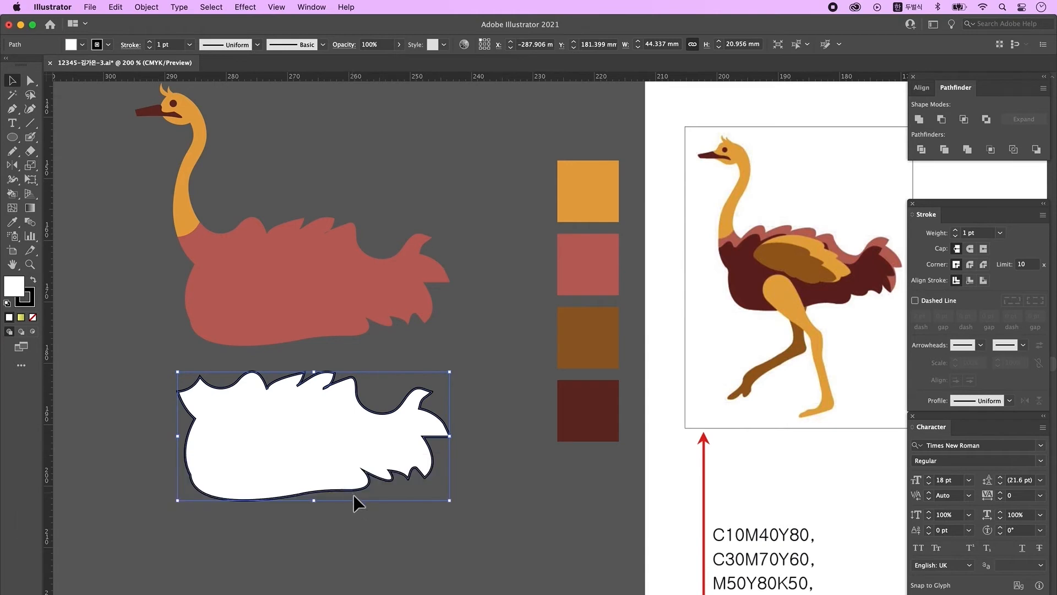
# Step: Duplicate the white body slightly lower, enlarge this copy to about 52.7 × 24.9 mm and remove its fill
pyautogui.moveTo(331, 433); pyautogui.dragTo(333, 459)
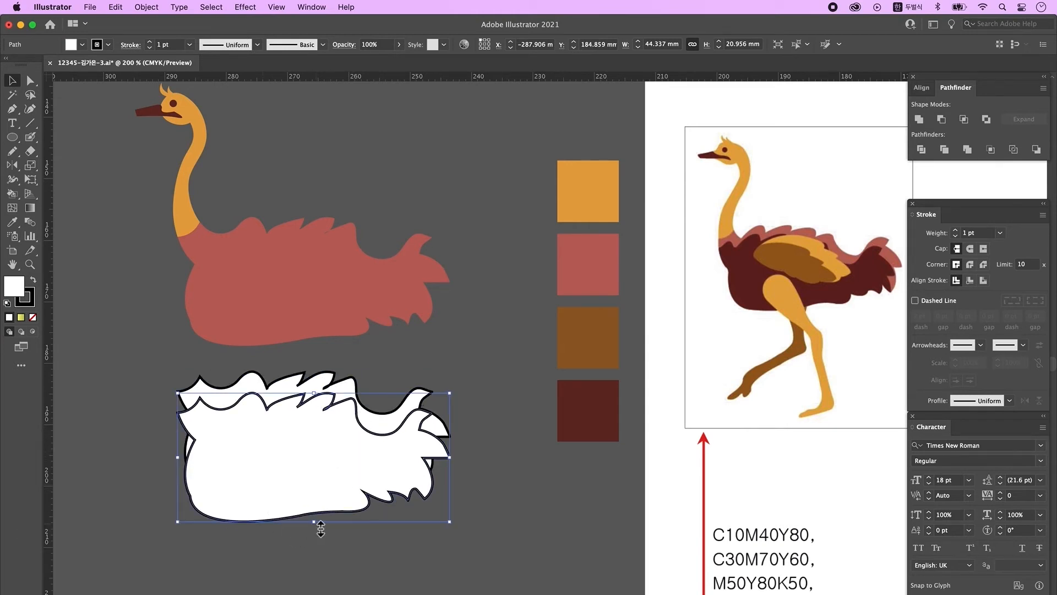
pyautogui.moveTo(319, 529); pyautogui.dragTo(319, 552)
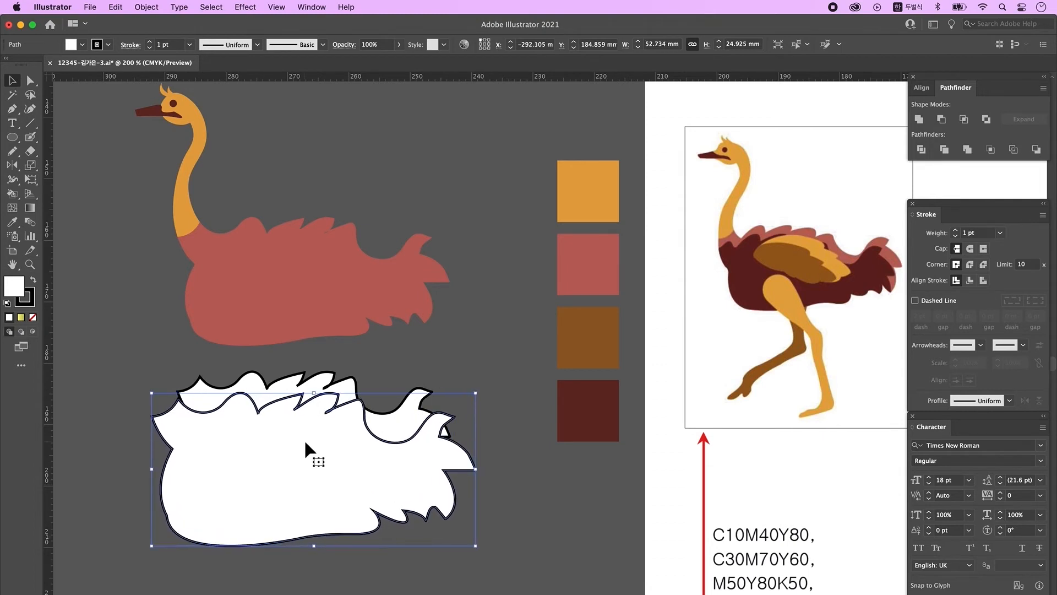
pyautogui.click(34, 317)
pyautogui.click(114, 453)
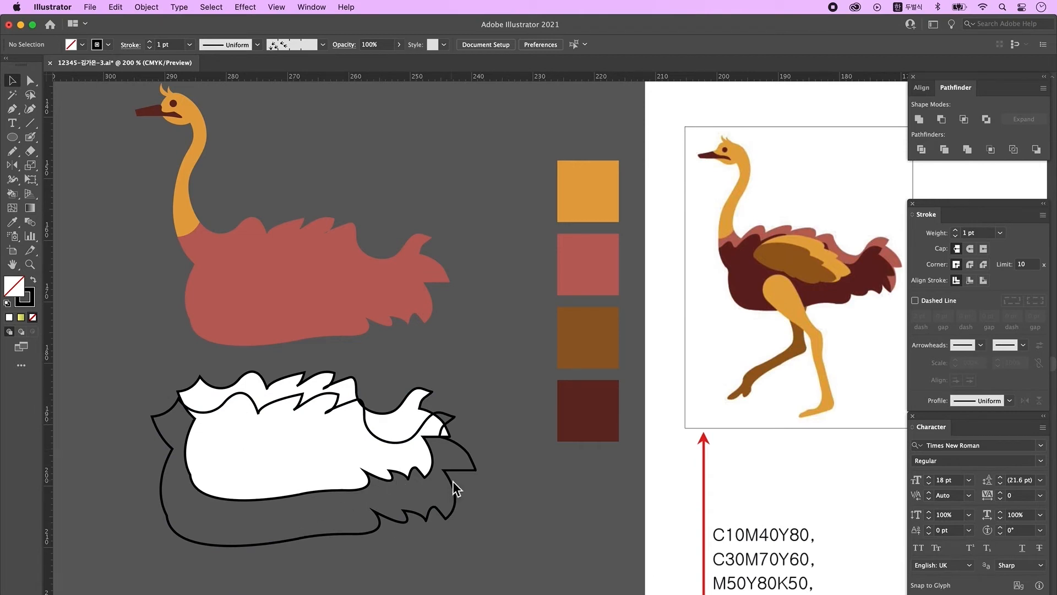
# Step: Delete the notch anchor points between the tail feathers on the enlarged unfilled outline
pyautogui.moveTo(453, 481); pyautogui.dragTo(439, 490)
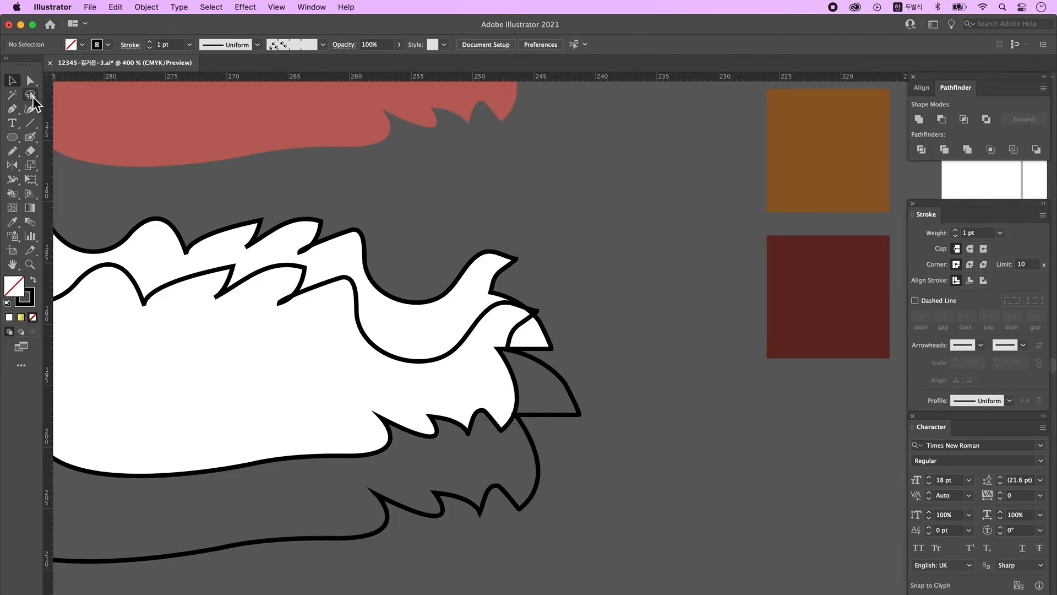
pyautogui.click(30, 81)
pyautogui.click(484, 273)
pyautogui.click(586, 330)
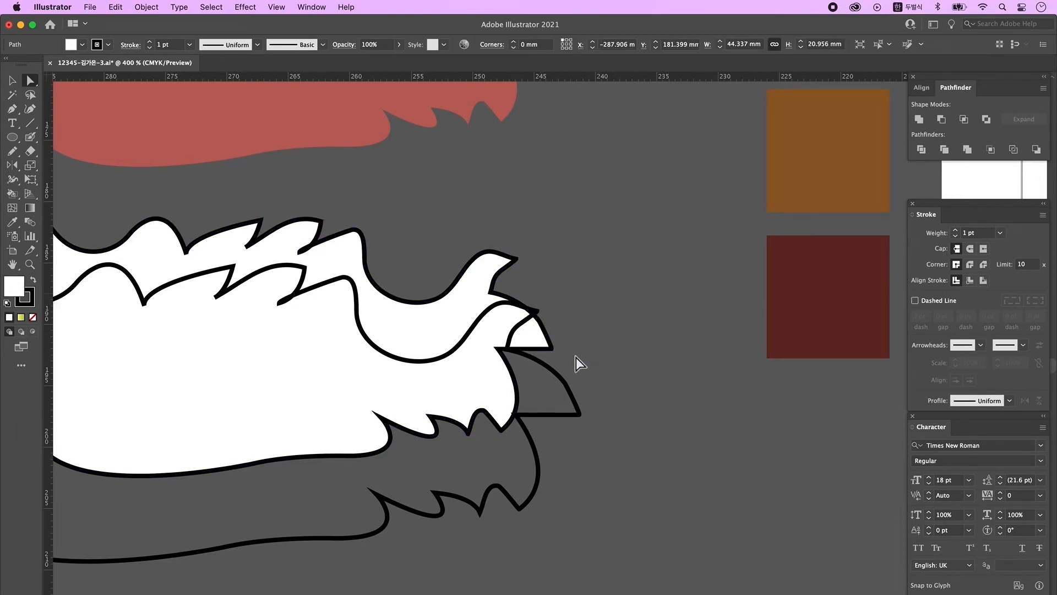
pyautogui.click(507, 351)
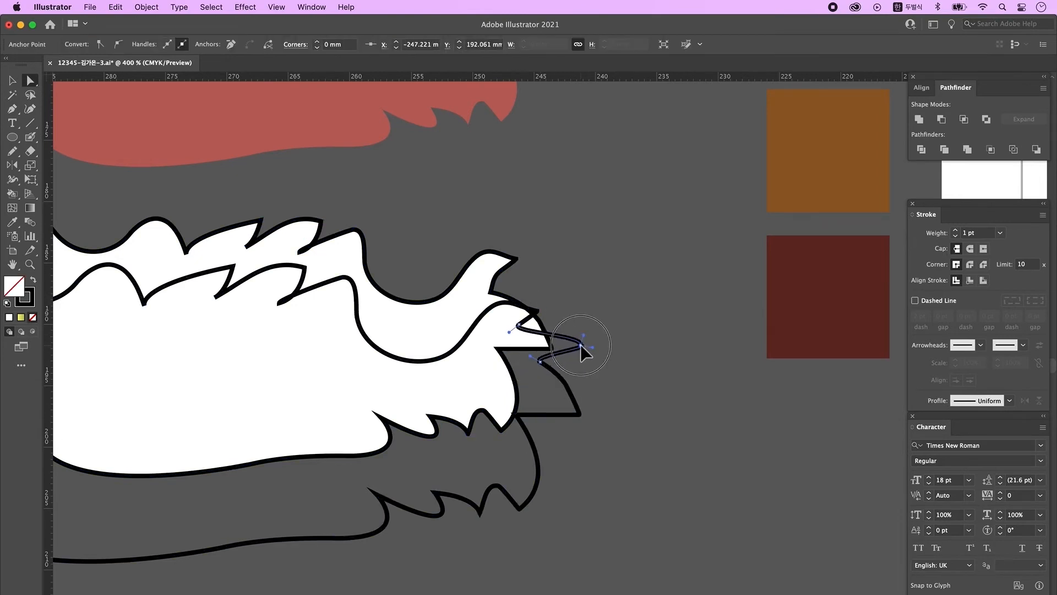
pyautogui.press('Delete')
pyautogui.click(543, 364)
pyautogui.press('Delete')
pyautogui.click(520, 324)
pyautogui.press('Delete')
pyautogui.click(574, 328)
pyautogui.keyDown('alt'); pyautogui.keyDown('super'); pyautogui.click(563, 325); pyautogui.keyUp('super'); pyautogui.keyUp('alt')
pyautogui.keyDown('alt'); pyautogui.keyDown('super'); pyautogui.click(564, 325); pyautogui.keyUp('super'); pyautogui.keyUp('alt')
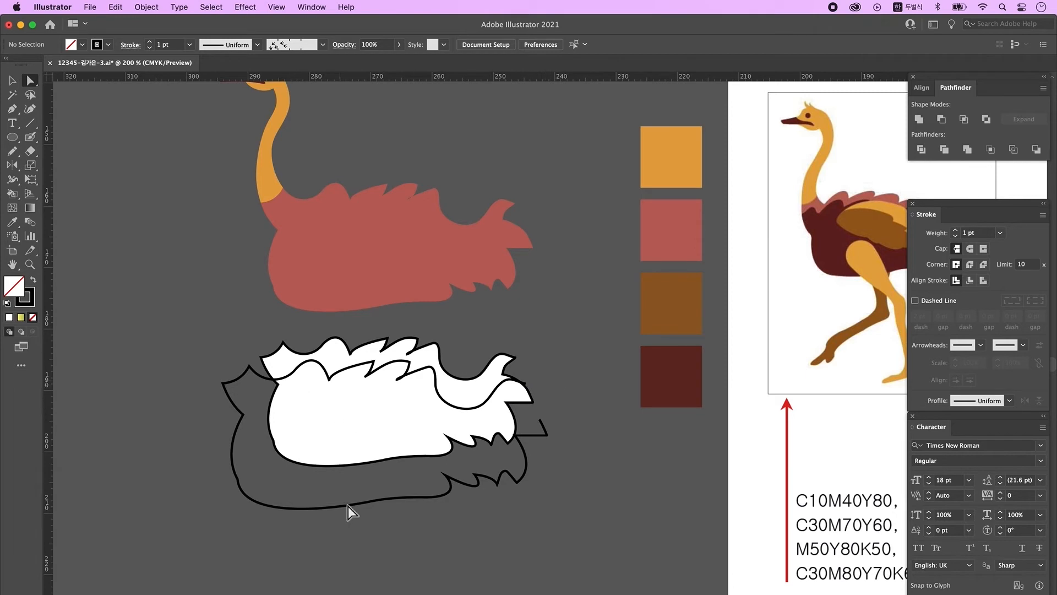
# Step: Divide the white body copy along the enlarged outline, ungroup the resulting pieces and deselect them
pyautogui.click(12, 80)
pyautogui.click(462, 472)
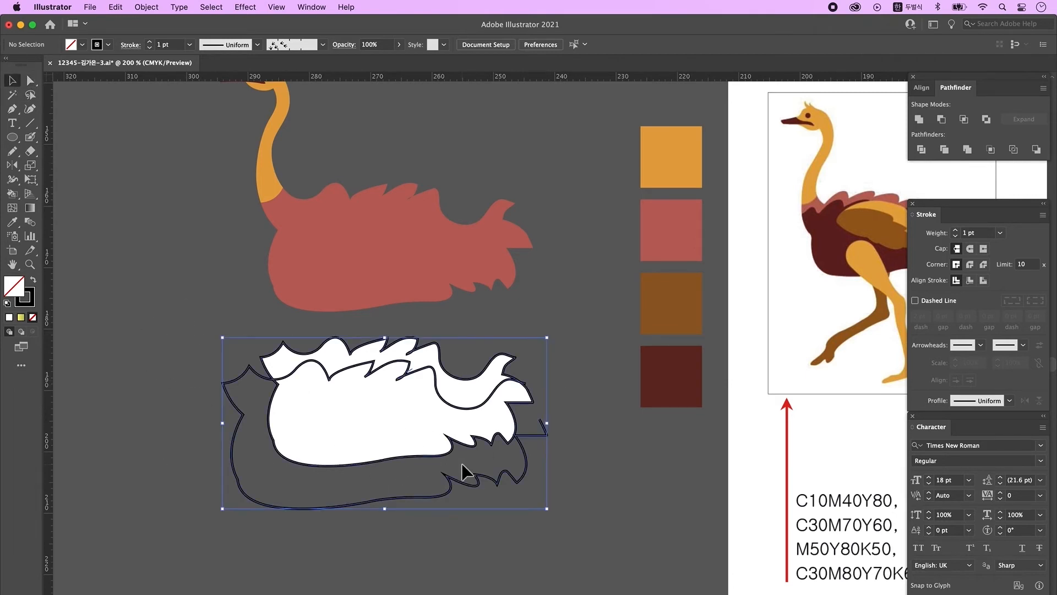
pyautogui.click(921, 149)
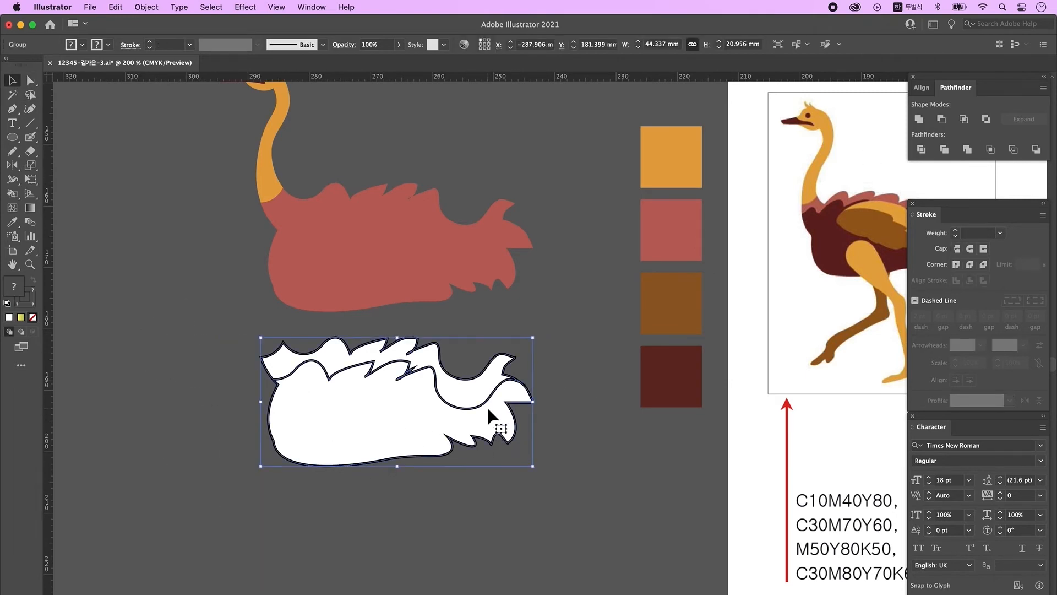
pyautogui.rightClick(490, 414)
pyautogui.click(509, 519)
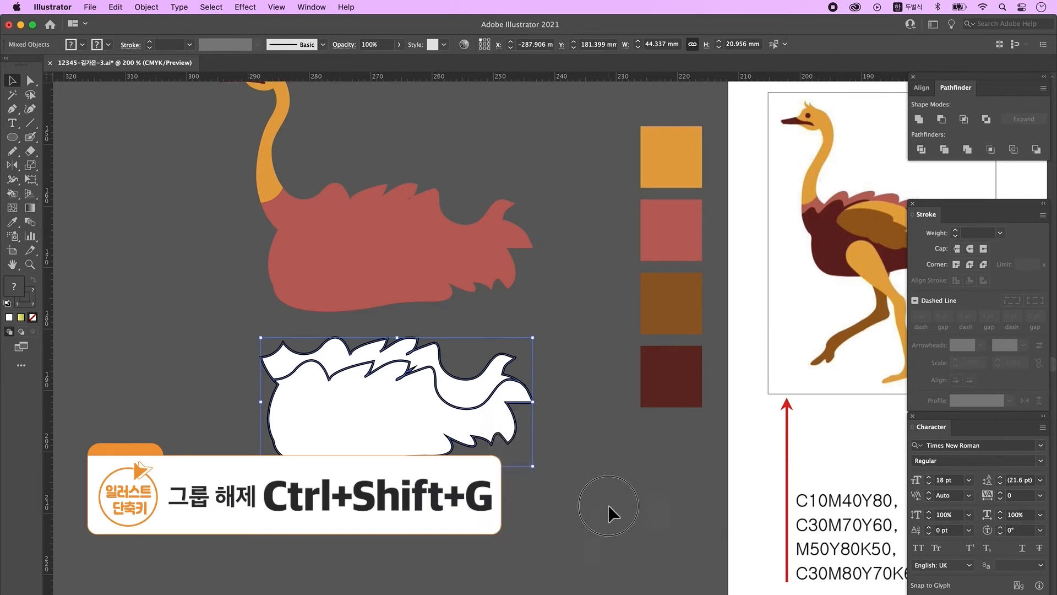
pyautogui.click(606, 512)
# Step: Pull the lower body piece away, delete the leftover upper feather strip, and place the lower piece over the pink body
pyautogui.moveTo(287, 429); pyautogui.dragTo(309, 498)
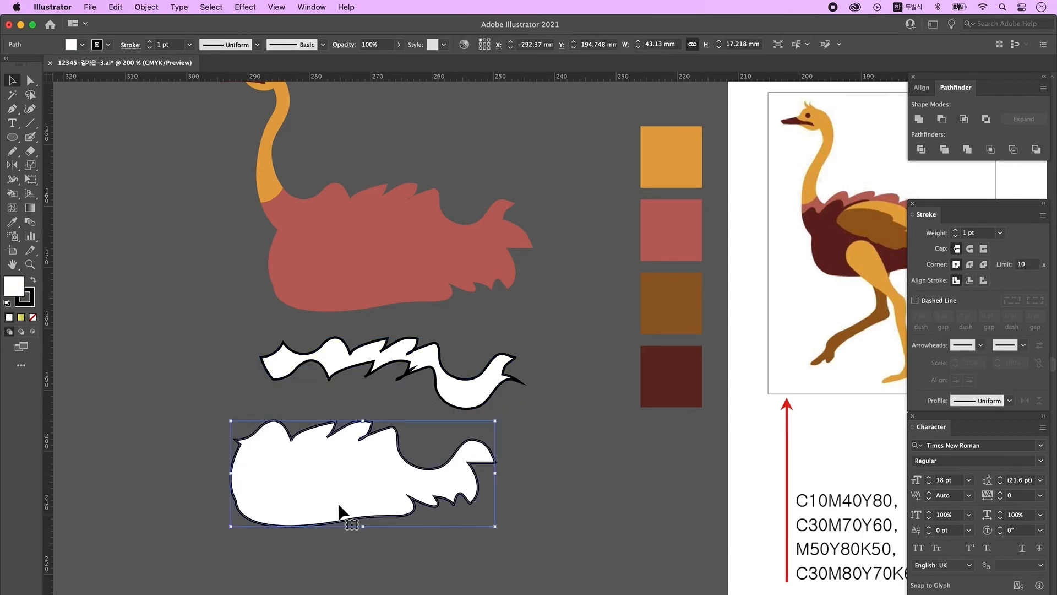
pyautogui.click(464, 401)
pyautogui.press('Delete')
pyautogui.moveTo(313, 501); pyautogui.dragTo(350, 288)
# Step: Fill the overlaid lower body piece with the dark red-brown C30M80Y70K60 swatch and deselect it
pyautogui.press('i')
pyautogui.click(670, 375)
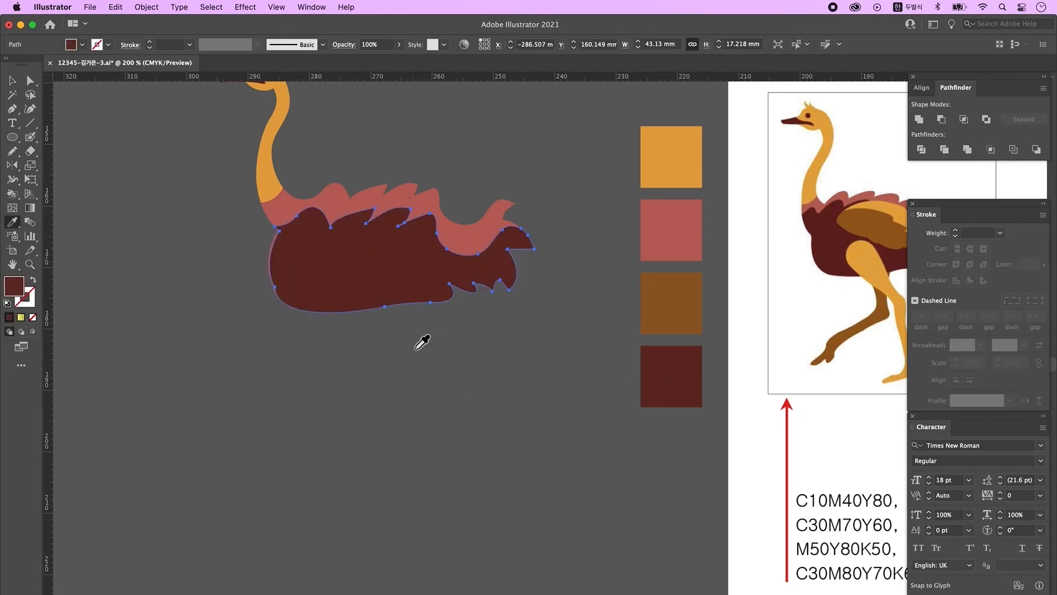
pyautogui.press('v')
pyautogui.click(325, 300)
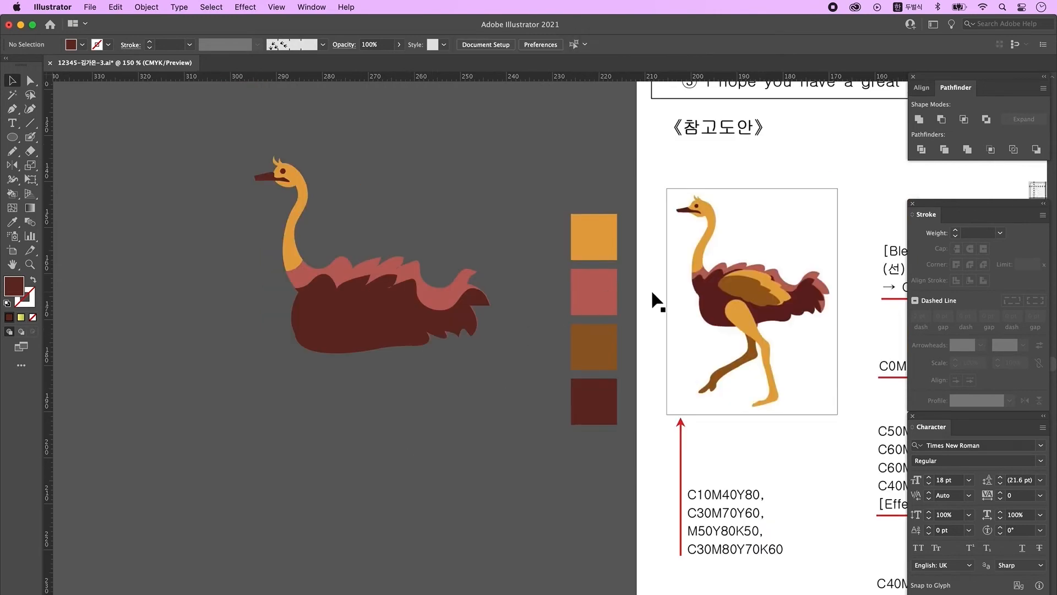
# Step: Draw a closed, unfilled wing outline with feather tips, about 33 × 16 mm, below the body with the Pen tool
pyautogui.click(264, 443)
pyautogui.click(12, 110)
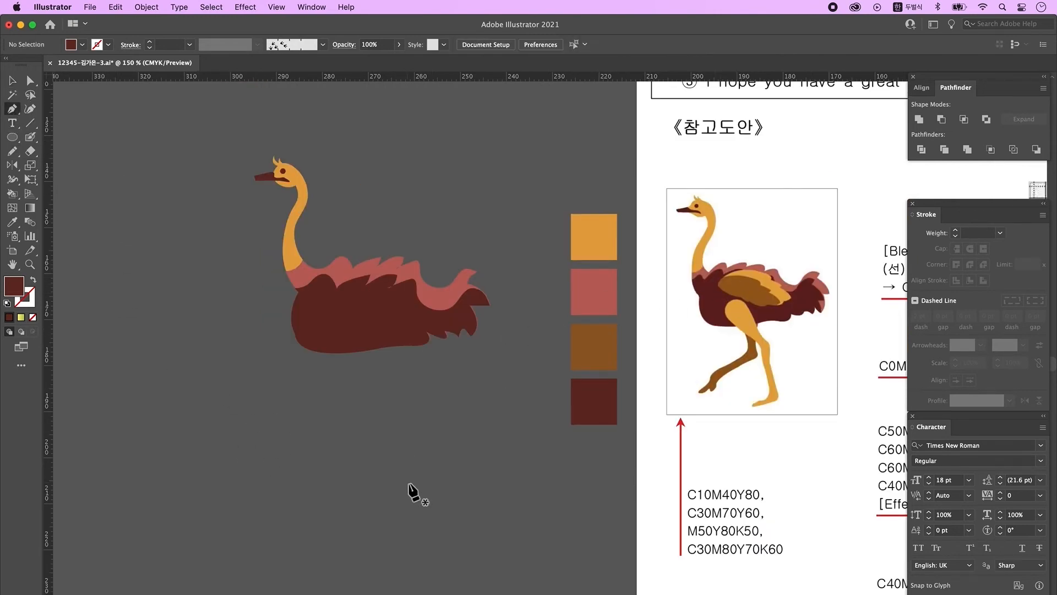
pyautogui.press('d')
pyautogui.click(35, 318)
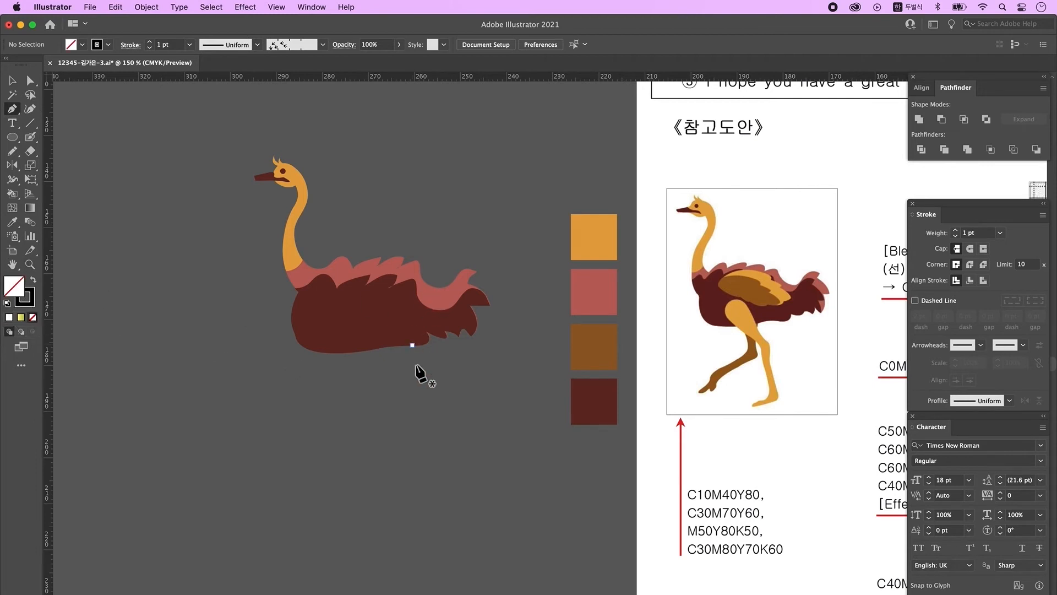
pyautogui.click(307, 405)
pyautogui.moveTo(405, 411)
pyautogui.mouseDown()
pyautogui.moveTo(453, 421)
pyautogui.moveTo(458, 450)
pyautogui.moveTo(422, 442)
pyautogui.moveTo(343, 458)
pyautogui.moveTo(321, 432)
pyautogui.mouseUp()
pyautogui.click(405, 411)
pyautogui.click(445, 417)
pyautogui.click(433, 423)
pyautogui.click(458, 437)
pyautogui.click(438, 443)
pyautogui.click(388, 453)
pyautogui.click(307, 405)
pyautogui.press('n')
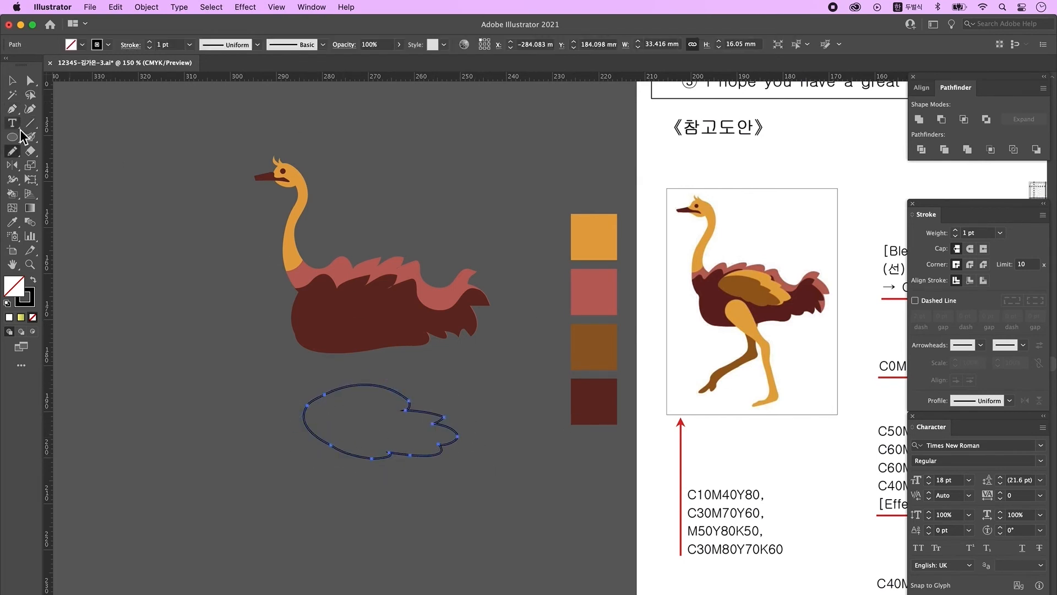
# Step: Fill the wing with the orange swatch, duplicate it slightly lower and fill the copy with the brown M50Y80K50 swatch
pyautogui.click(12, 221)
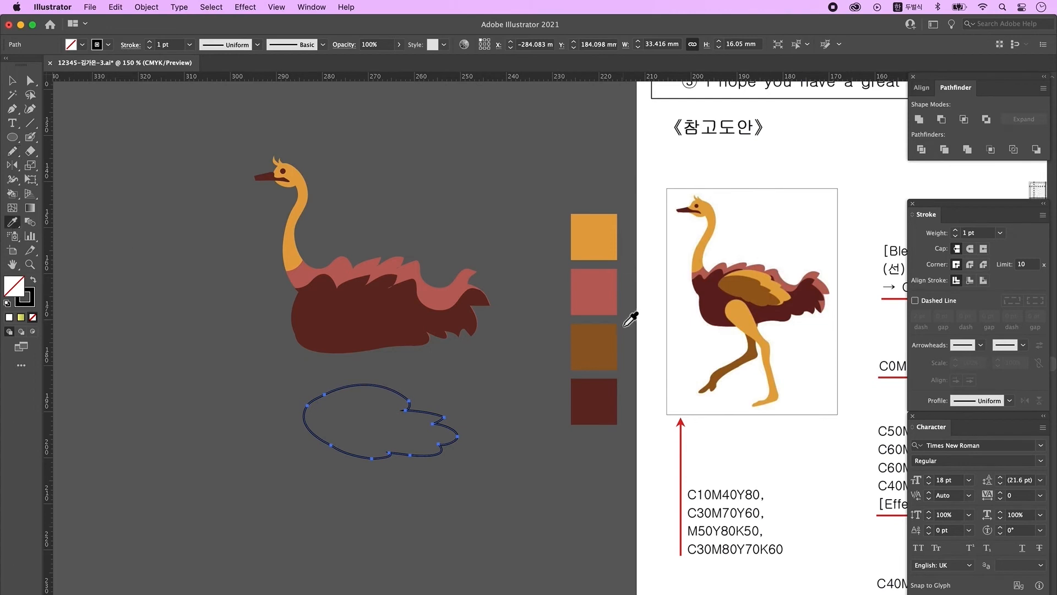
pyautogui.click(601, 250)
pyautogui.press('v')
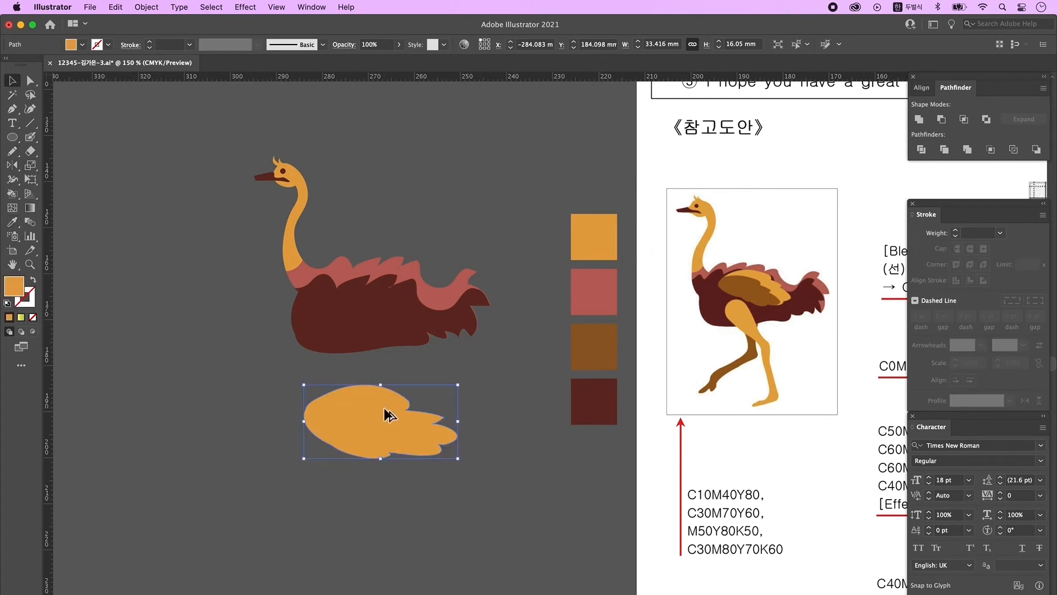
pyautogui.moveTo(389, 417); pyautogui.dragTo(386, 426)
pyautogui.click(13, 222)
pyautogui.click(597, 349)
pyautogui.press('v')
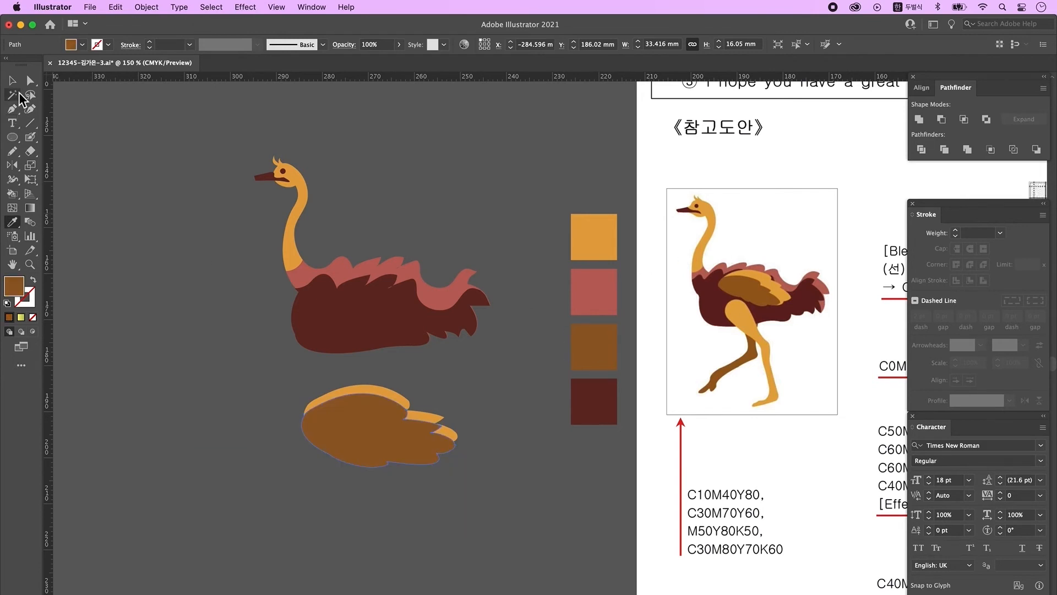
# Step: Group the two wing shapes, place the group on the ostrich's body and scale it down to fit
pyautogui.click(446, 518)
pyautogui.rightClick(420, 436)
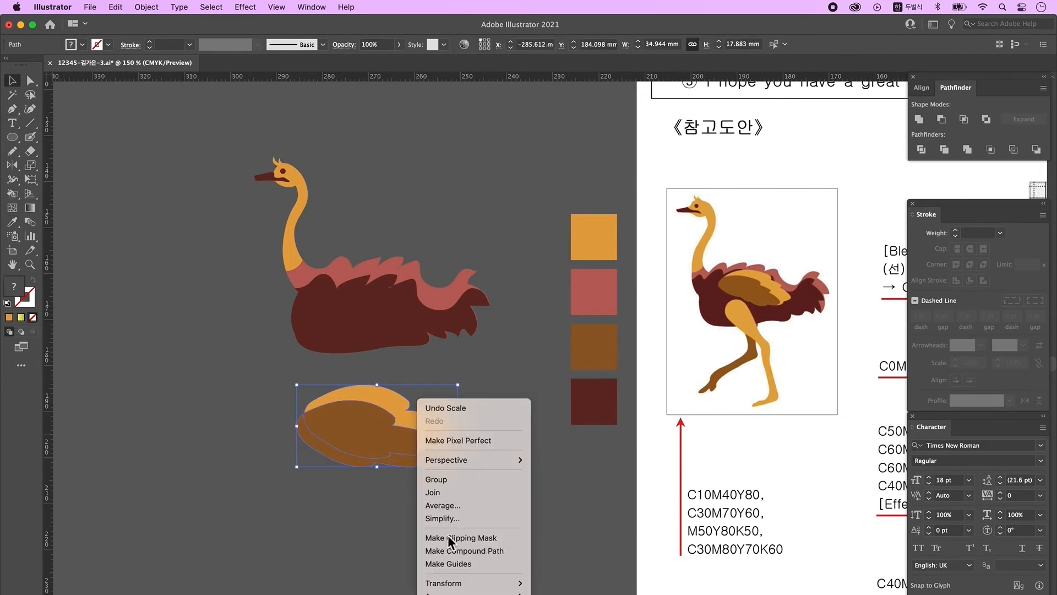
pyautogui.click(462, 484)
pyautogui.click(245, 529)
pyautogui.moveTo(352, 450); pyautogui.dragTo(352, 330)
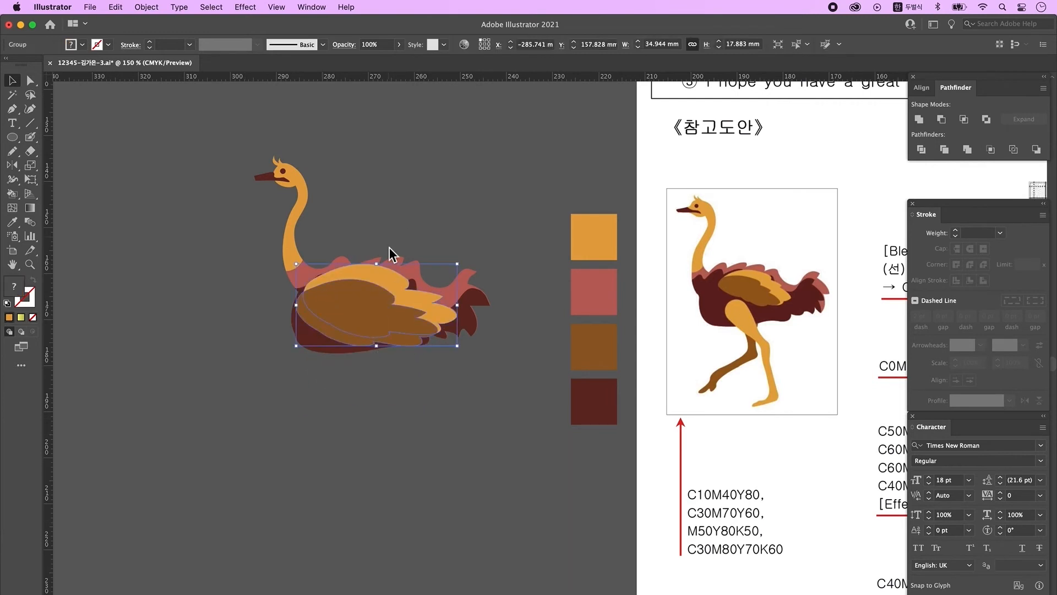
pyautogui.moveTo(384, 266); pyautogui.dragTo(389, 307)
pyautogui.click(445, 417)
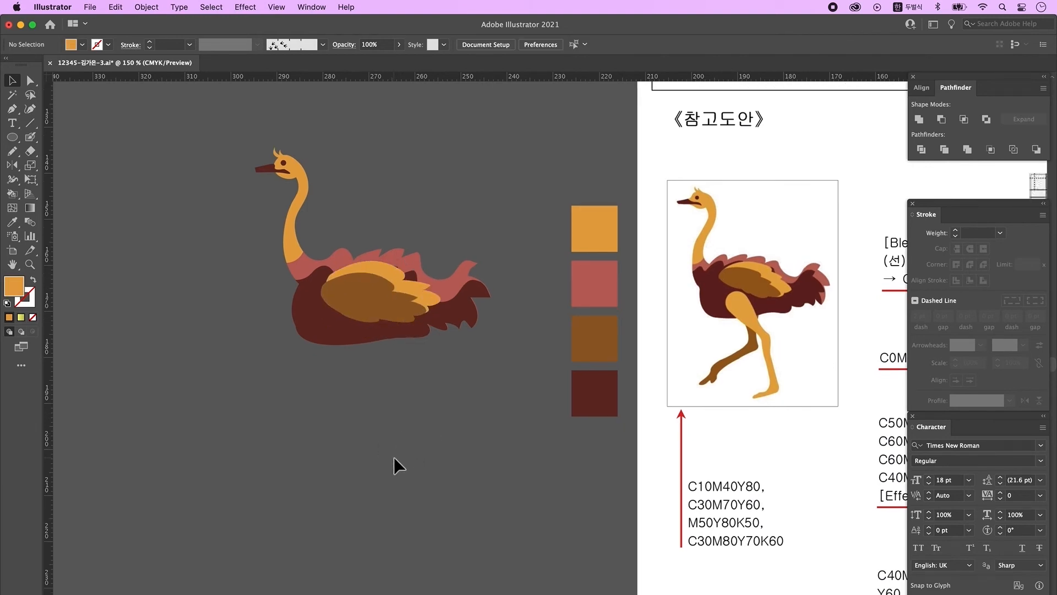
# Step: Draw the ostrich's front leg as a closed, unfilled outline about 38 mm tall below the body with the Pen tool
pyautogui.click(12, 109)
pyautogui.press('d')
pyautogui.click(33, 318)
pyautogui.click(352, 380)
pyautogui.moveTo(374, 351); pyautogui.dragTo(380, 353)
pyautogui.moveTo(399, 383)
pyautogui.mouseDown()
pyautogui.moveTo(406, 408)
pyautogui.moveTo(406, 396)
pyautogui.mouseUp()
pyautogui.moveTo(419, 413); pyautogui.dragTo(428, 416)
pyautogui.moveTo(430, 450); pyautogui.dragTo(423, 459)
pyautogui.click(430, 449)
pyautogui.click(438, 491)
pyautogui.moveTo(435, 514); pyautogui.dragTo(411, 417)
pyautogui.click(408, 525)
pyautogui.click(408, 516)
pyautogui.click(417, 513)
pyautogui.click(430, 497)
pyautogui.click(426, 469)
pyautogui.click(413, 419)
pyautogui.click(352, 380)
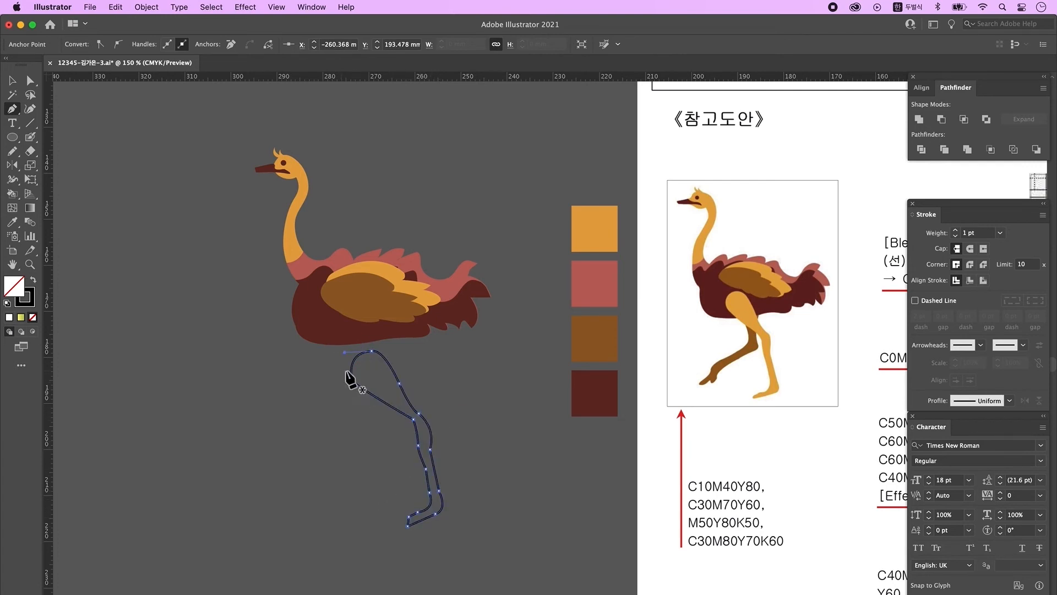
pyautogui.press('a')
pyautogui.click(78, 217)
pyautogui.click(429, 425)
pyautogui.click(596, 498)
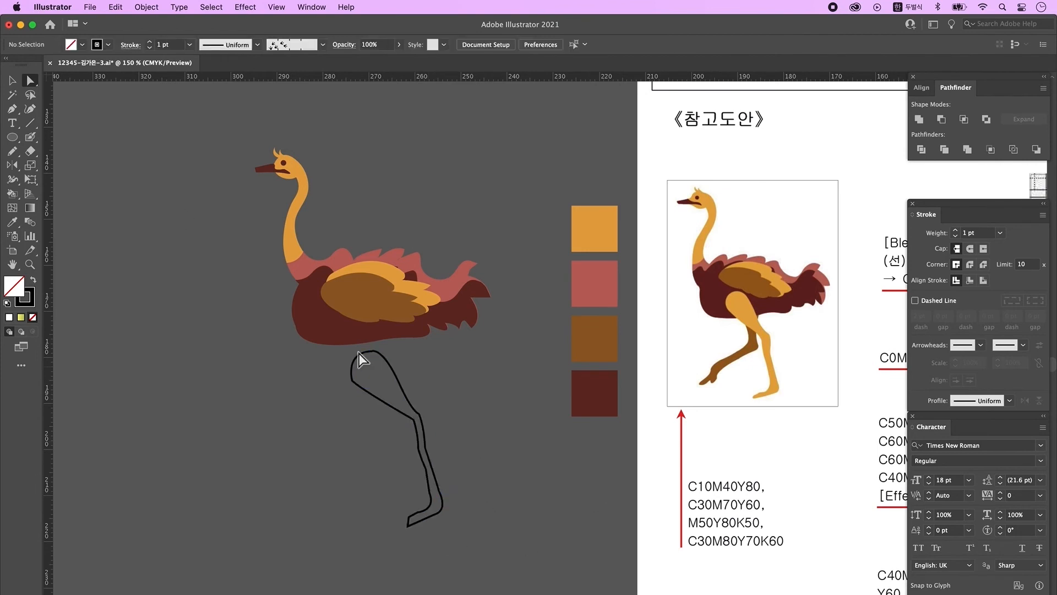
# Step: Draw the bent rear leg with its split toes as a closed outline beside the front leg with the Pen tool
pyautogui.press('p')
pyautogui.click(388, 403)
pyautogui.click(395, 438)
pyautogui.click(390, 449)
pyautogui.click(343, 480)
pyautogui.moveTo(316, 502); pyautogui.dragTo(335, 491)
pyautogui.click(307, 520)
pyautogui.click(316, 517)
pyautogui.click(316, 525)
pyautogui.click(320, 523)
pyautogui.moveTo(396, 459); pyautogui.dragTo(406, 453)
pyautogui.click(402, 433)
pyautogui.click(400, 404)
pyautogui.click(388, 403)
# Step: Fill the front leg with the orange swatch and the rear leg with the brown swatch, with the front leg on top
pyautogui.click(12, 80)
pyautogui.click(440, 501)
pyautogui.press('i')
pyautogui.click(594, 228)
pyautogui.keyDown('super'); pyautogui.click(347, 490); pyautogui.keyUp('super')
pyautogui.click(594, 338)
pyautogui.press('super+shift+]')
pyautogui.click(487, 500)
# Step: Adjust the rear leg's anchor points and move both legs up against the underside of the body
pyautogui.press('a')
pyautogui.click(352, 475)
pyautogui.moveTo(376, 530); pyautogui.dragTo(314, 518)
pyautogui.click(264, 485)
pyautogui.click(12, 80)
pyautogui.moveTo(353, 396)
pyautogui.mouseDown()
pyautogui.moveTo(431, 424)
pyautogui.moveTo(408, 377)
pyautogui.mouseUp()
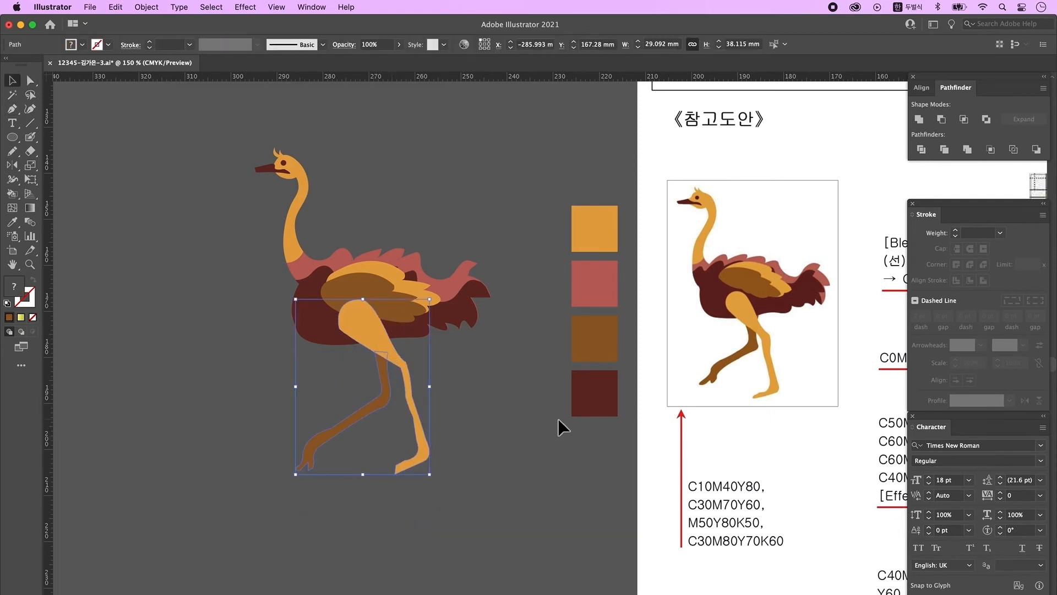
pyautogui.click(557, 419)
# Step: Refine the shape and position of the ostrich's two legs beneath the body to match the reference drawing
pyautogui.click(363, 330)
pyautogui.press('n')
pyautogui.click(13, 80)
pyautogui.moveTo(455, 485); pyautogui.dragTo(498, 519)
pyautogui.keyDown('shift'); pyautogui.click(425, 413); pyautogui.keyUp('shift')
pyautogui.moveTo(406, 332); pyautogui.dragTo(406, 339)
pyautogui.moveTo(430, 328); pyautogui.dragTo(406, 341)
pyautogui.click(409, 353)
pyautogui.keyDown('shift'); pyautogui.click(367, 469); pyautogui.keyUp('shift')
pyautogui.click(544, 424)
pyautogui.click(386, 459)
pyautogui.moveTo(414, 444); pyautogui.dragTo(414, 435)
pyautogui.click(531, 467)
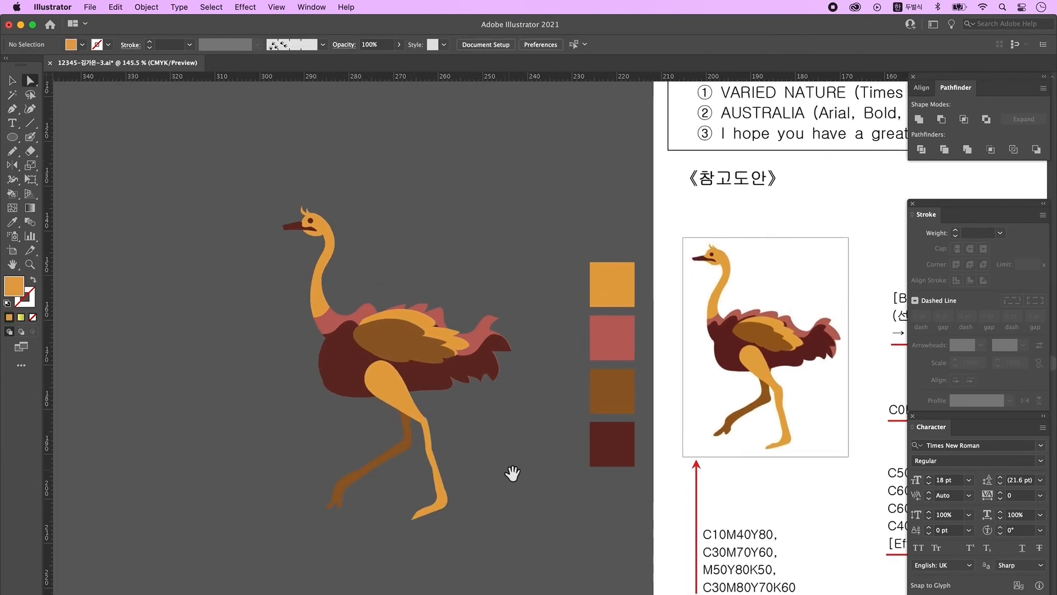
# Step: Select all of the finished ostrich's parts and group them
pyautogui.moveTo(513, 474); pyautogui.dragTo(512, 476)
pyautogui.click(12, 80)
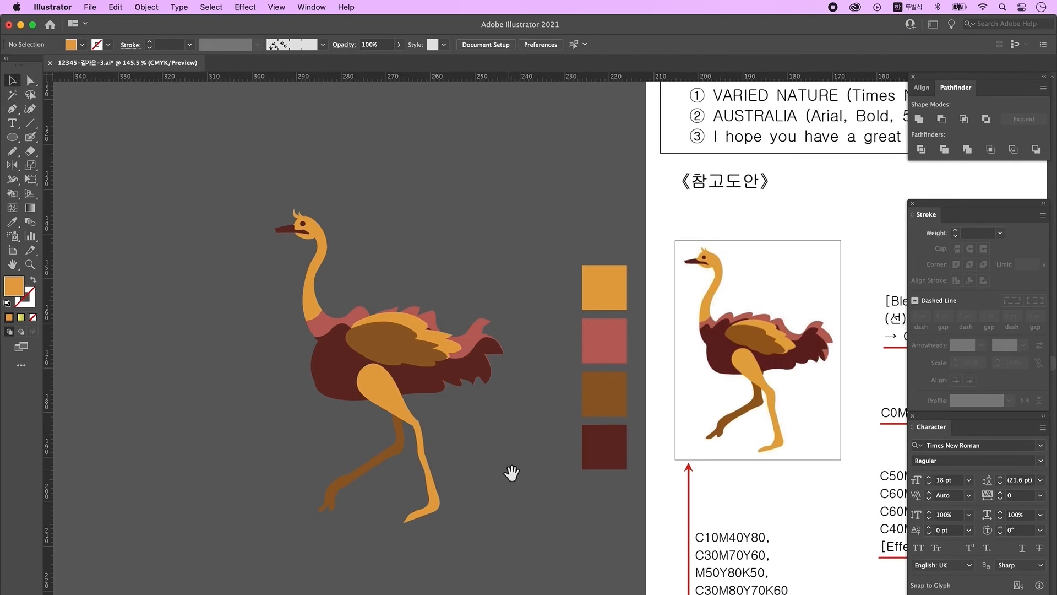
pyautogui.keyDown('alt'); pyautogui.keyDown('super'); pyautogui.click(516, 475); pyautogui.keyUp('super'); pyautogui.keyUp('alt')
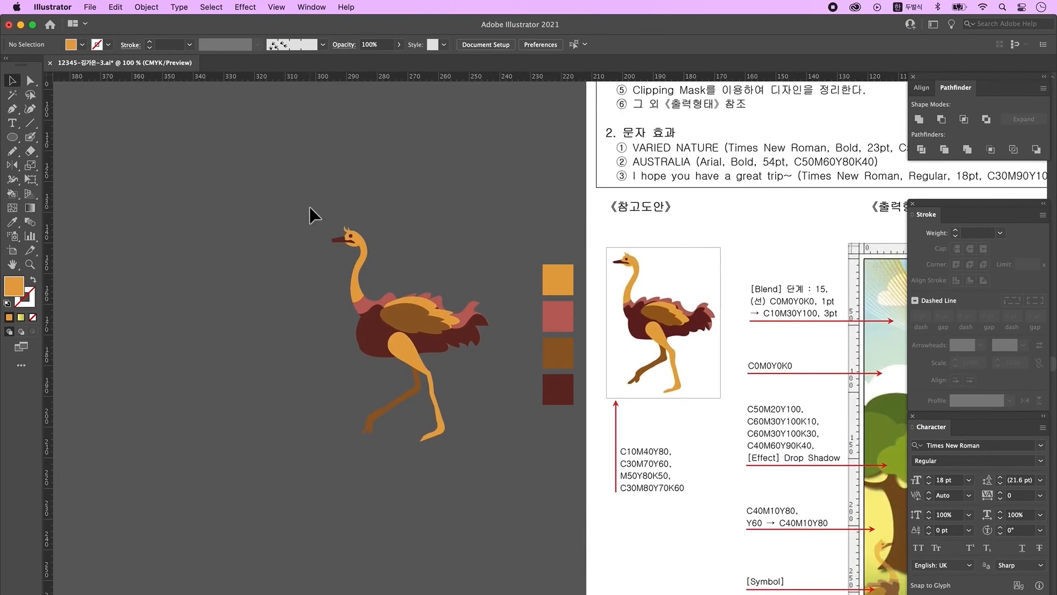
pyautogui.moveTo(472, 401); pyautogui.dragTo(423, 320)
pyautogui.rightClick(422, 319)
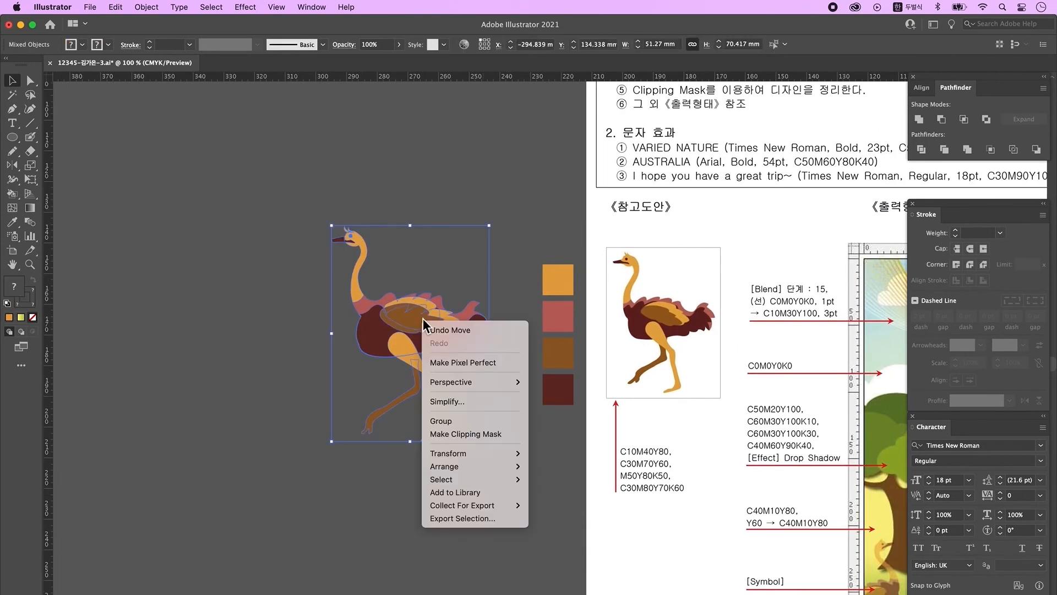
pyautogui.click(455, 424)
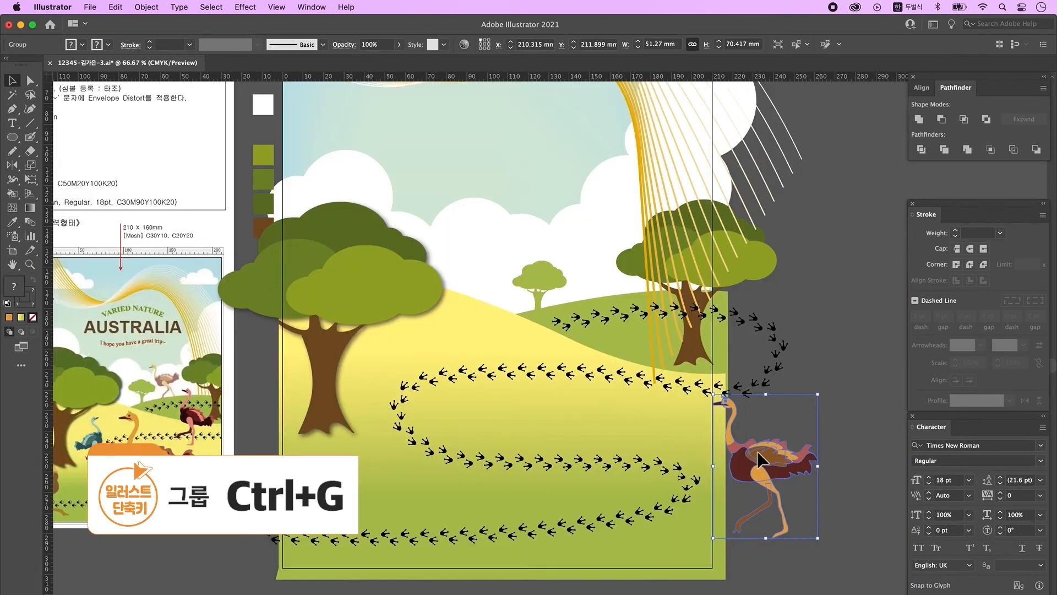
# Step: Move the grouped ostrich off the artboard and register it as a Graphic symbol named 타조
pyautogui.moveTo(1008, 440); pyautogui.dragTo(821, 310)
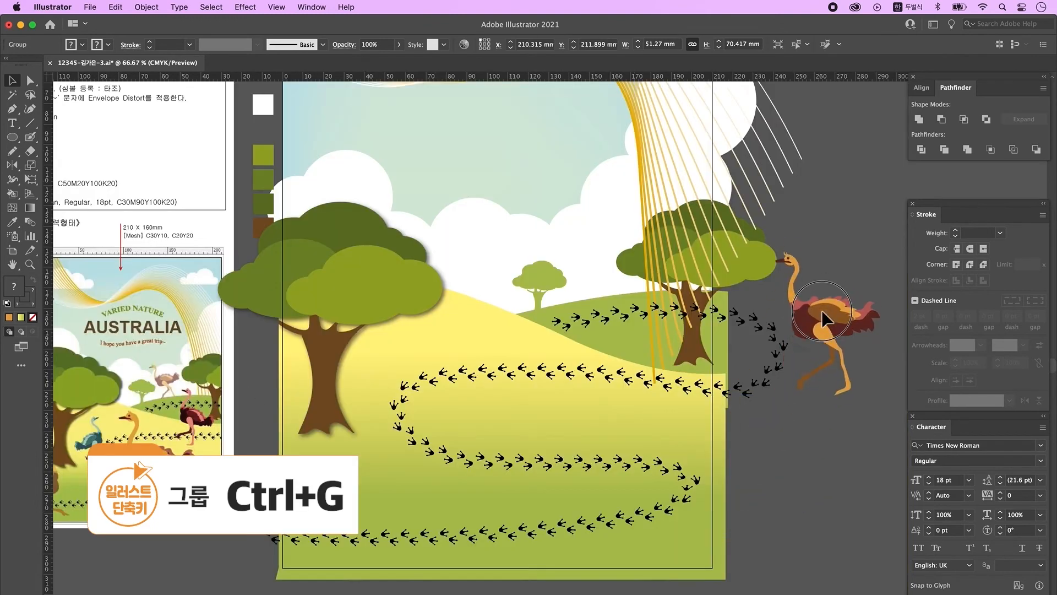
pyautogui.click(824, 421)
pyautogui.click(312, 7)
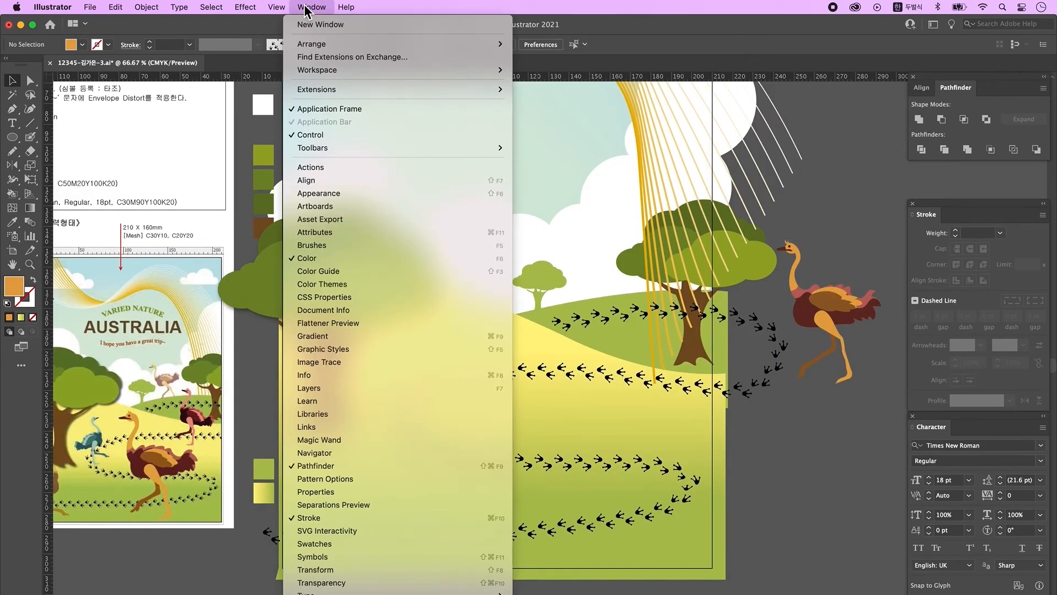
pyautogui.click(324, 556)
pyautogui.moveTo(846, 307); pyautogui.dragTo(965, 231)
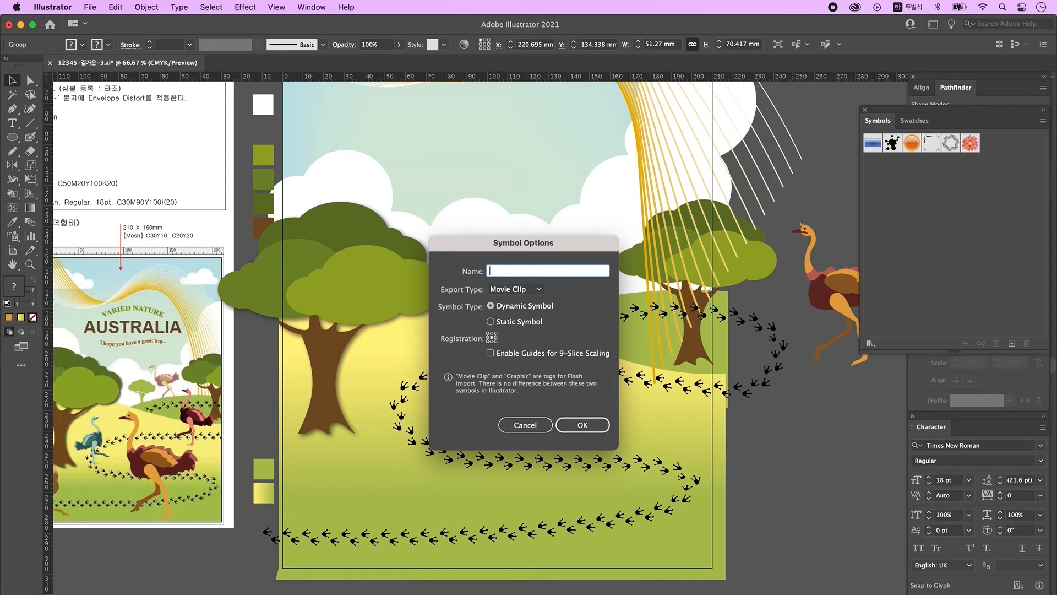
pyautogui.write('타조')
pyautogui.click(530, 289)
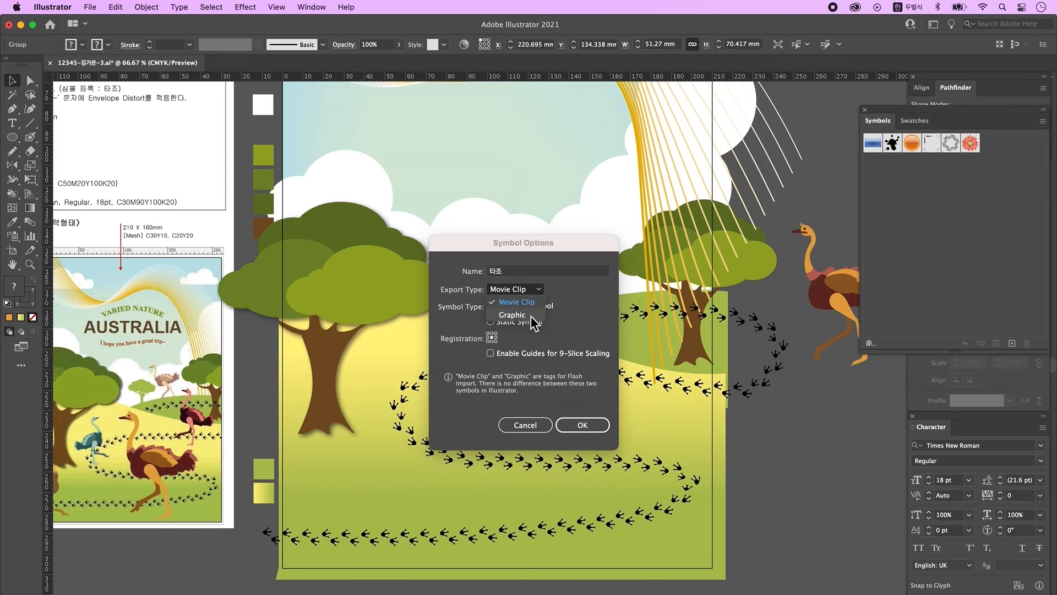
pyautogui.click(512, 314)
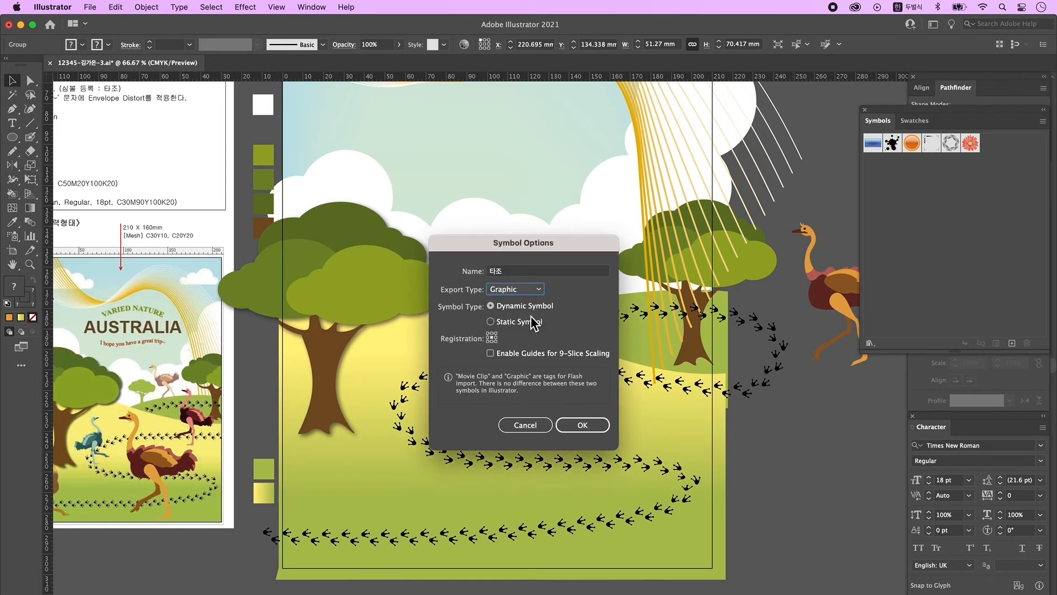
pyautogui.click(582, 425)
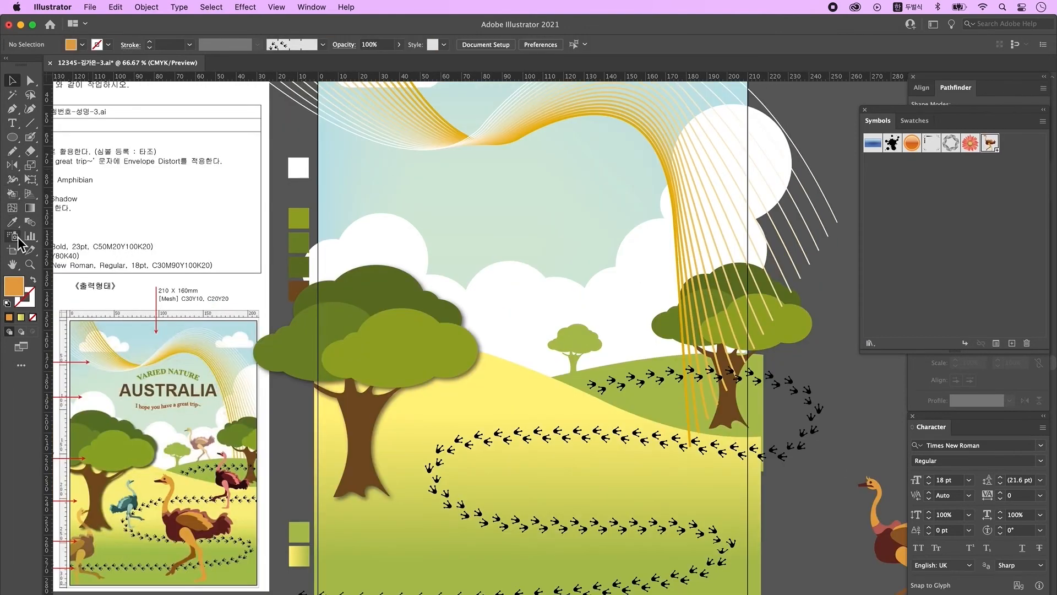
# Step: Detach the symbolism tools as a floating tool strip beside the artboard
pyautogui.click(18, 241)
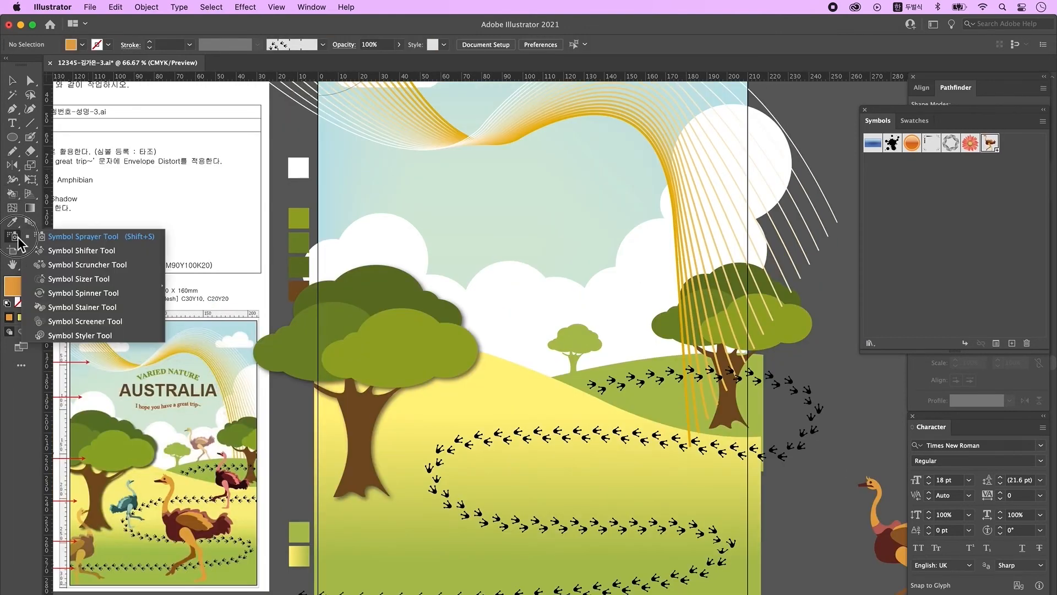
pyautogui.moveTo(18, 238); pyautogui.dragTo(164, 288)
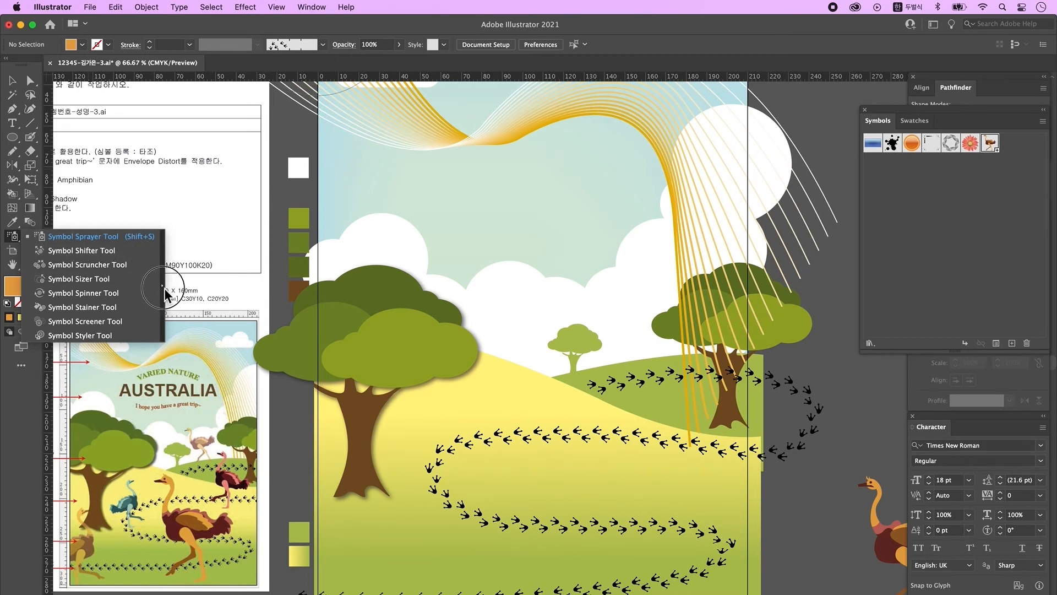
pyautogui.moveTo(164, 288); pyautogui.dragTo(164, 288)
pyautogui.moveTo(125, 231)
pyautogui.mouseDown()
pyautogui.moveTo(318, 117)
pyautogui.moveTo(283, 116)
pyautogui.mouseUp()
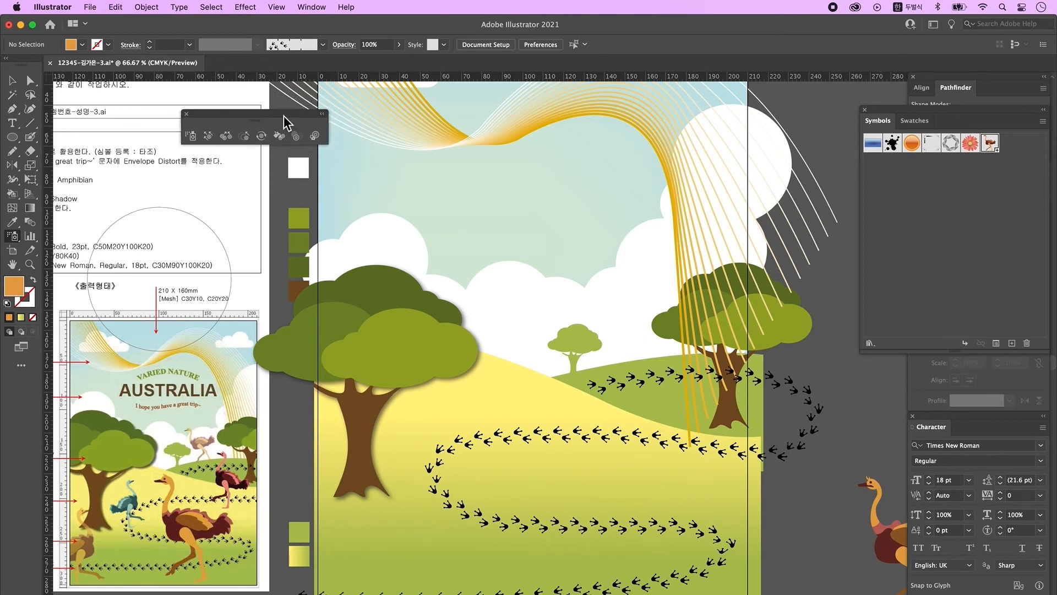
# Step: Set the Symbol Sprayer's Intensity to 3 and Symbol Set Density to 3
pyautogui.click(196, 136)
pyautogui.doubleClick(195, 136)
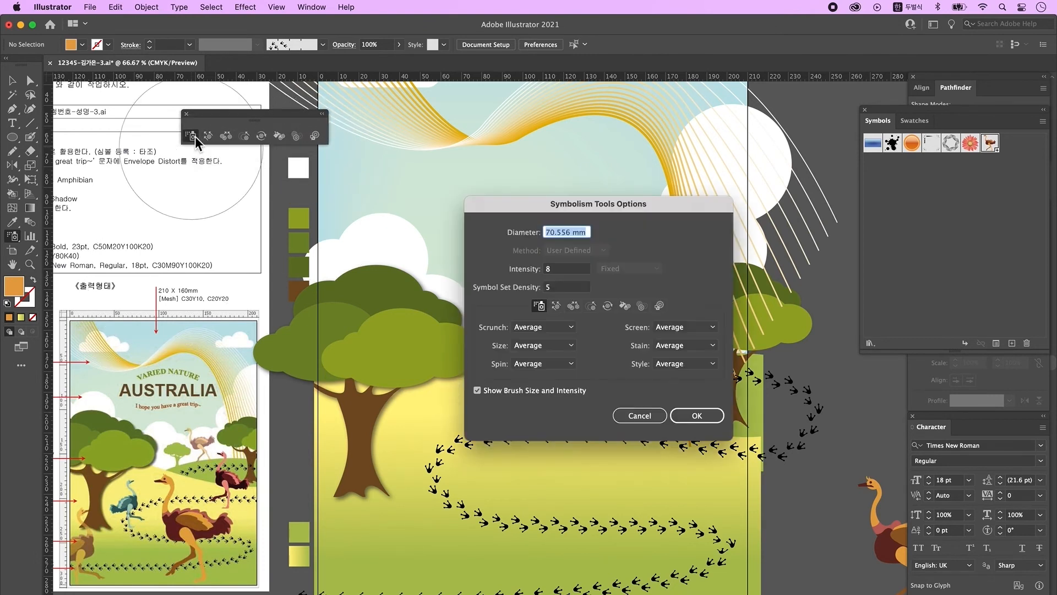
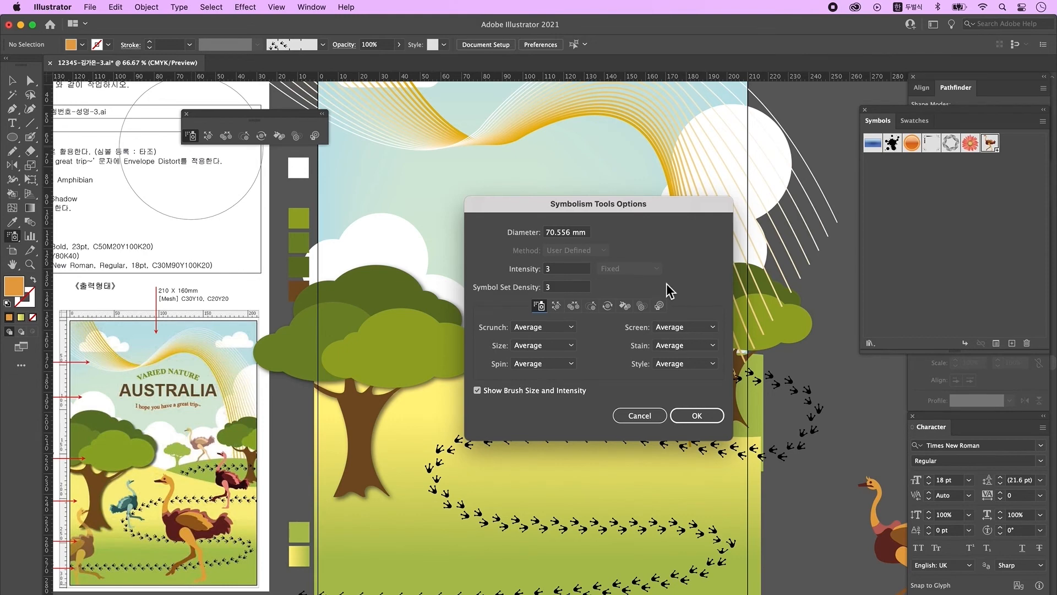
pyautogui.click(704, 421)
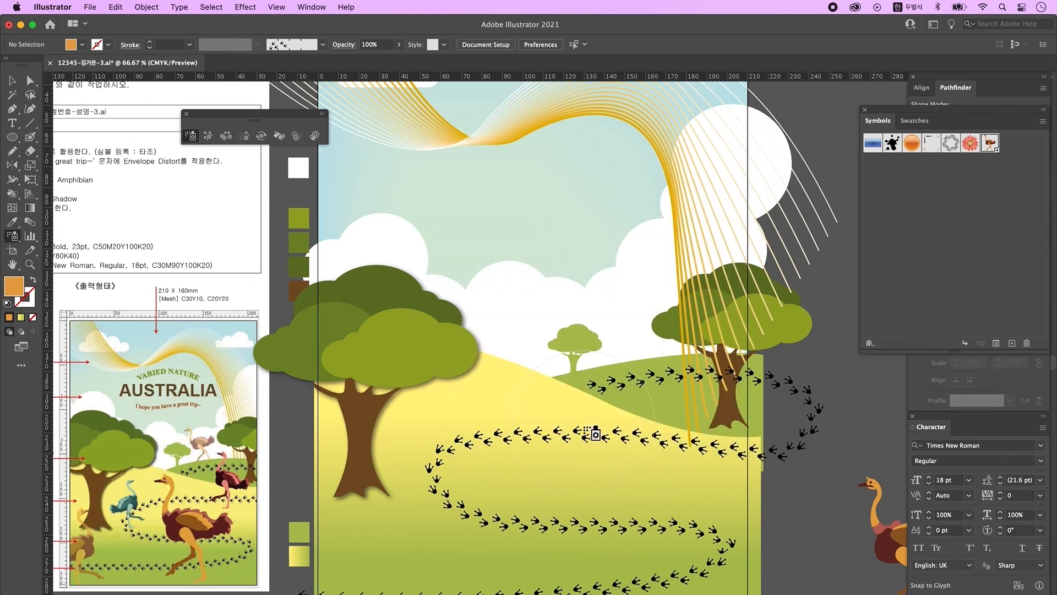
# Step: Spray three ostriches over the right half of the landscape and two more on the left half as a separate symbol set
pyautogui.scroll(-3, 714, 470)
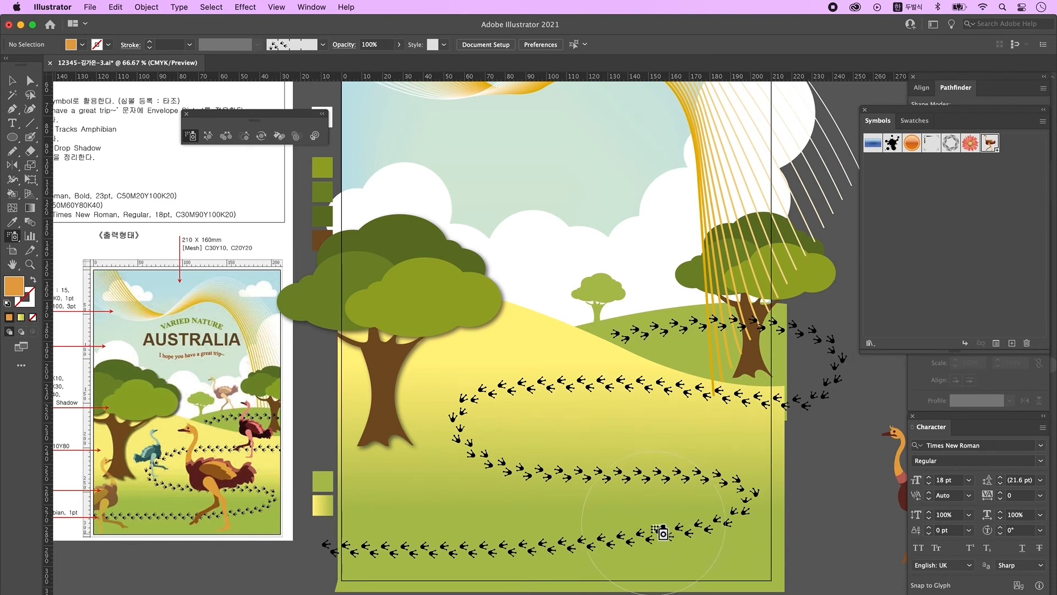
pyautogui.click(649, 520)
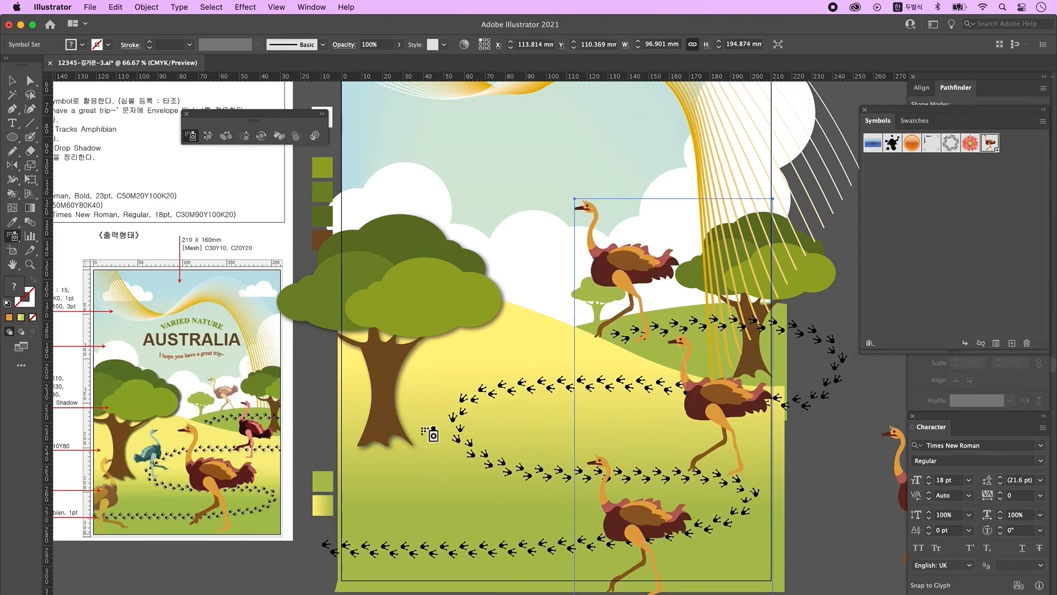
pyautogui.press('super')
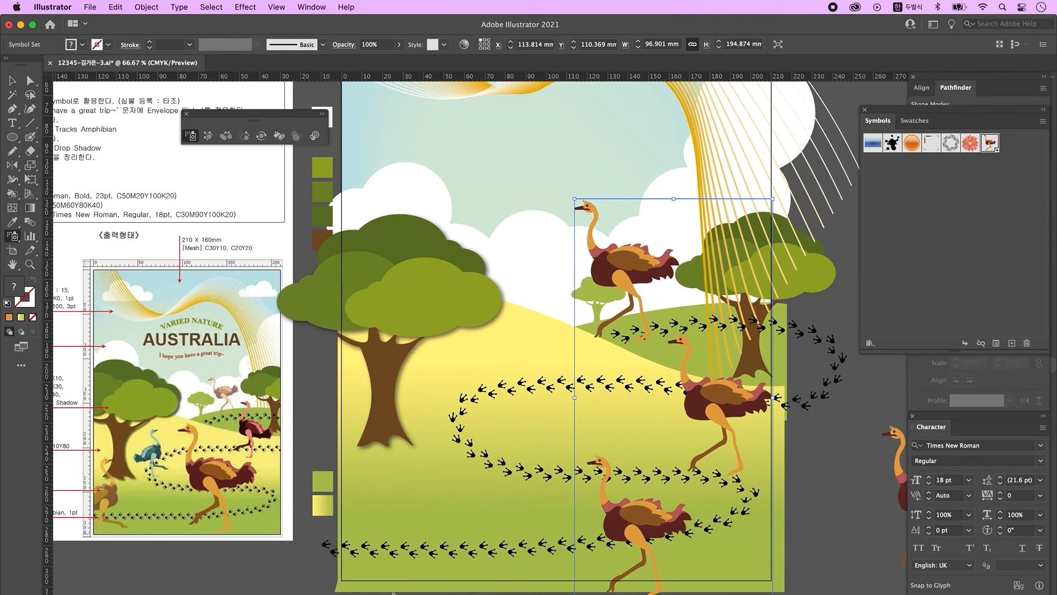
pyautogui.keyDown('super'); pyautogui.click(266, 589); pyautogui.keyUp('super')
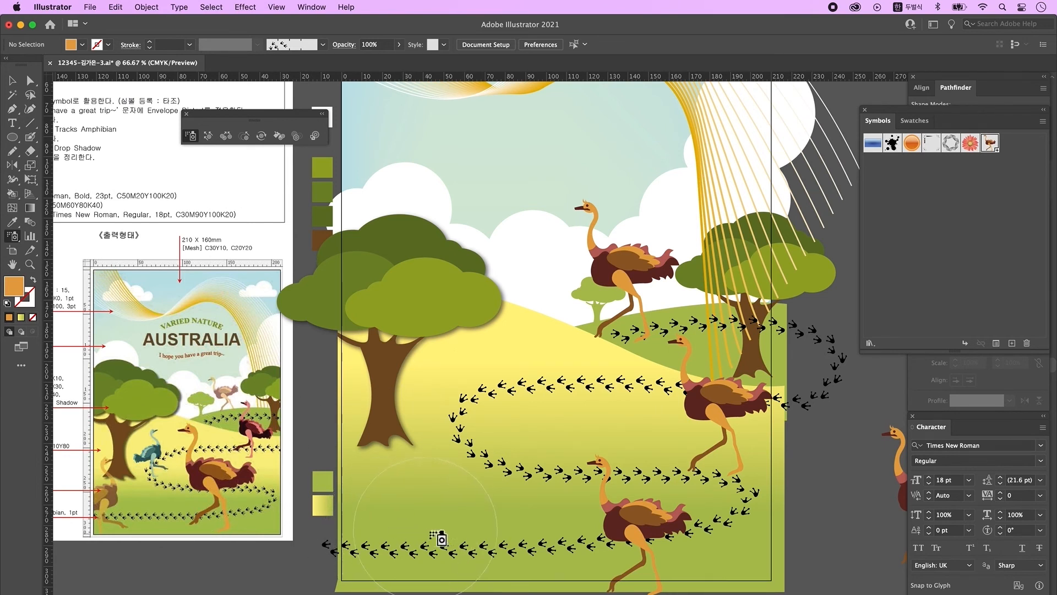
pyautogui.moveTo(438, 535); pyautogui.dragTo(470, 394)
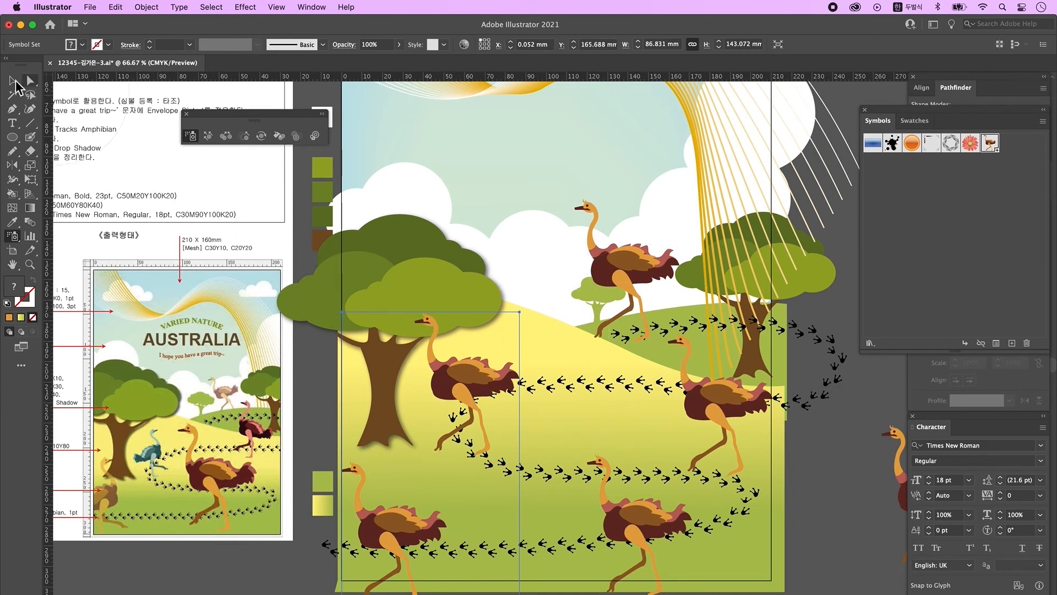
# Step: Reflect the left symbol set of two ostriches across the vertical axis so they face right
pyautogui.click(12, 84)
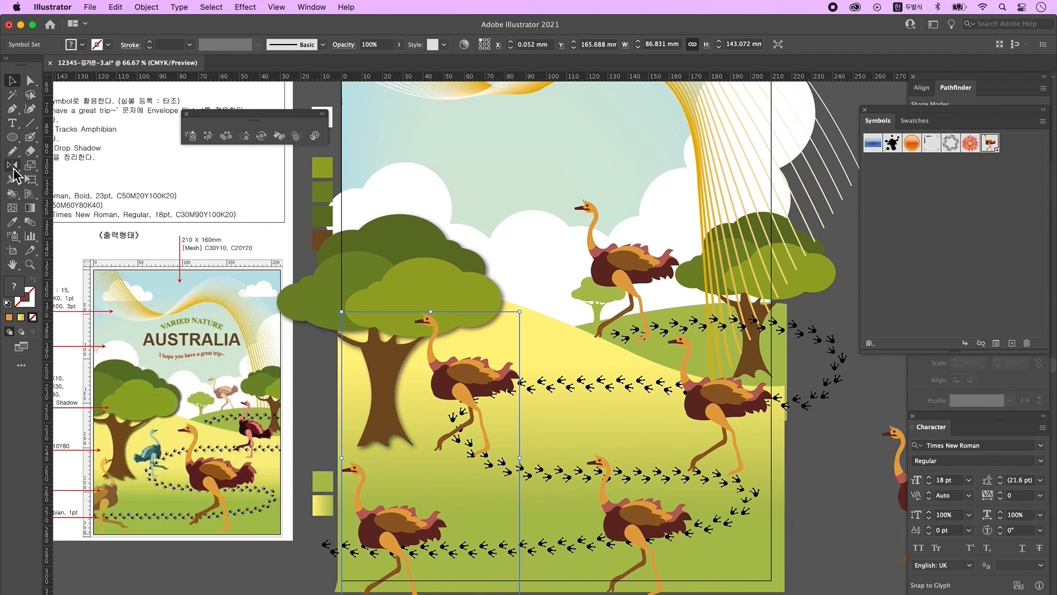
pyautogui.doubleClick(13, 166)
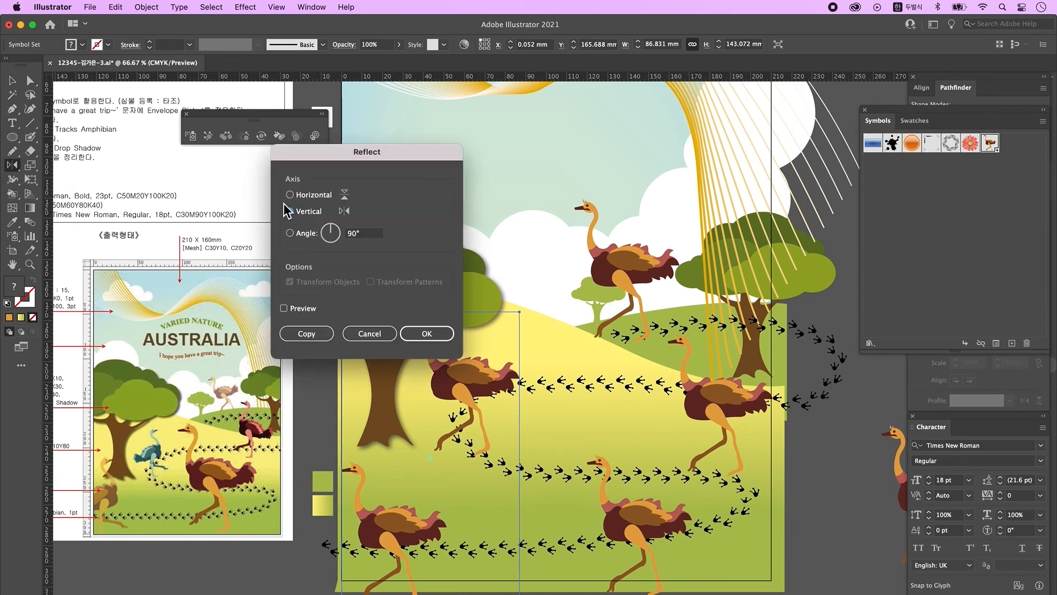
pyautogui.click(433, 331)
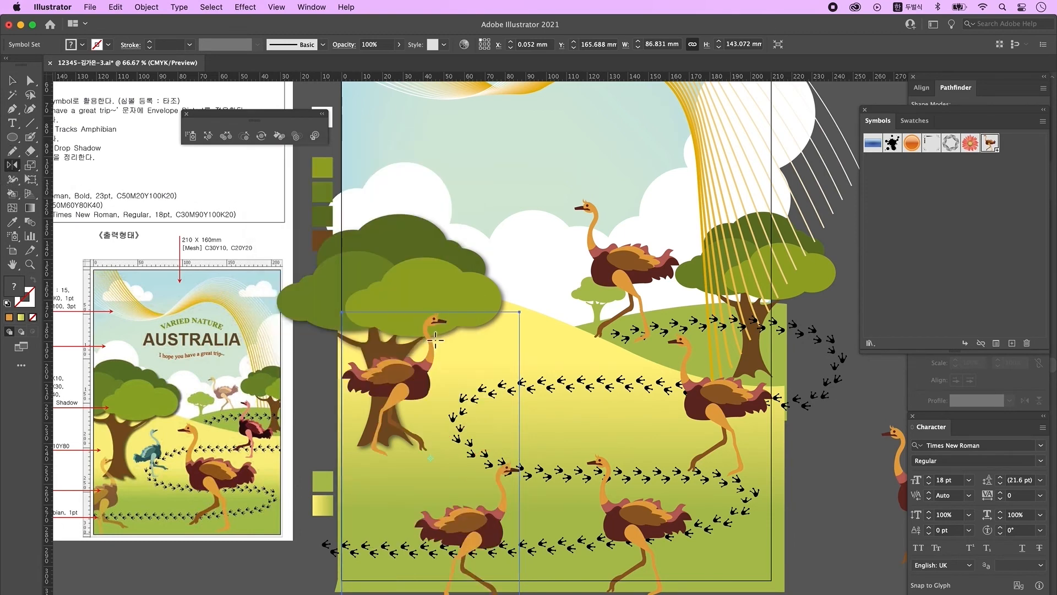
pyautogui.press('v')
pyautogui.click(810, 494)
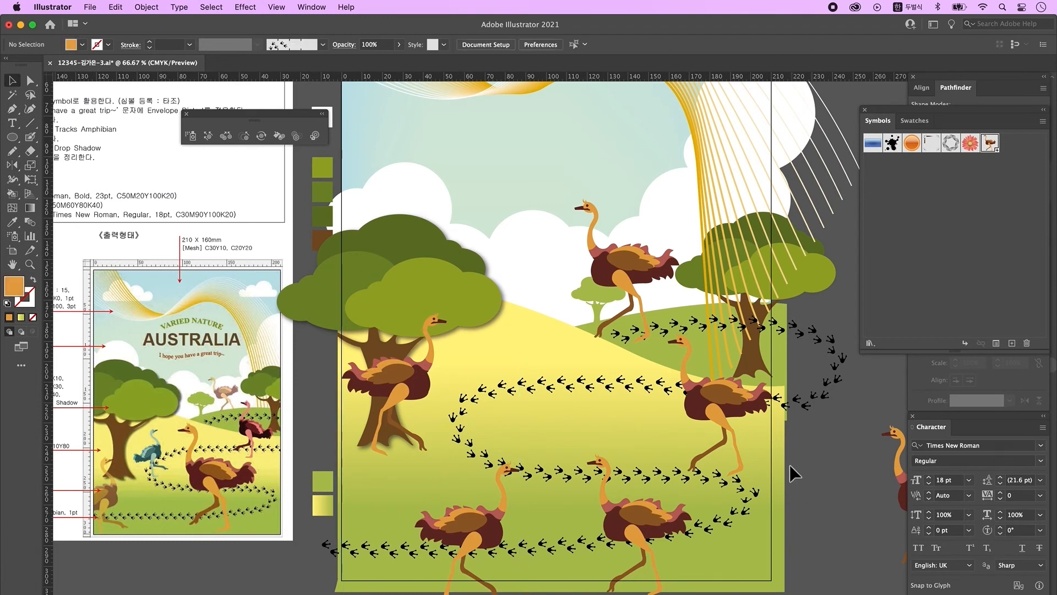
# Step: Use the Symbol Sizer on the right set to enlarge the front ostrich and shrink the two behind it
pyautogui.click(659, 536)
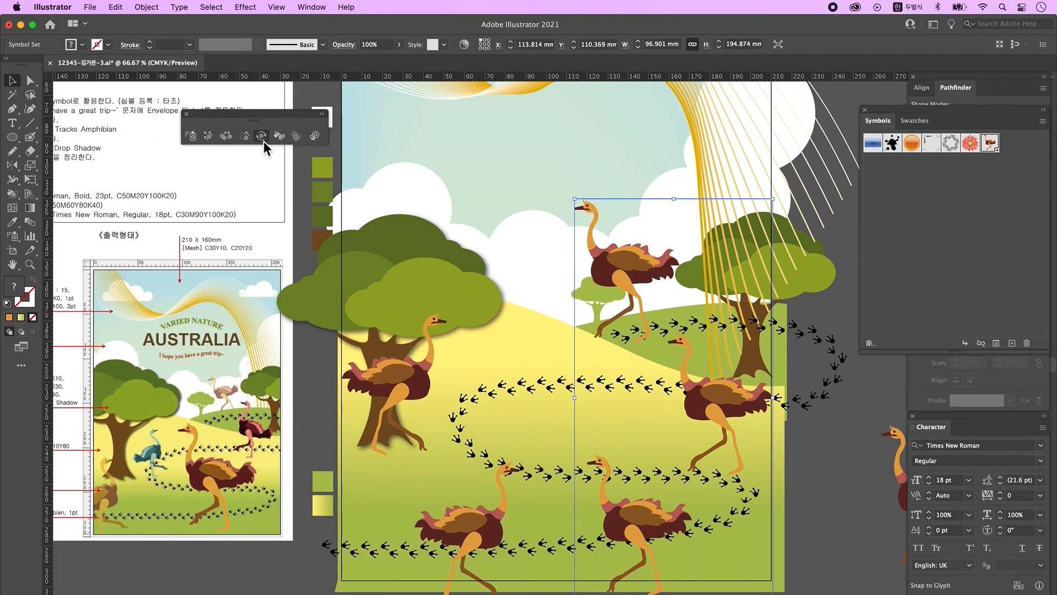
pyautogui.click(244, 136)
pyautogui.moveTo(650, 526); pyautogui.dragTo(650, 526)
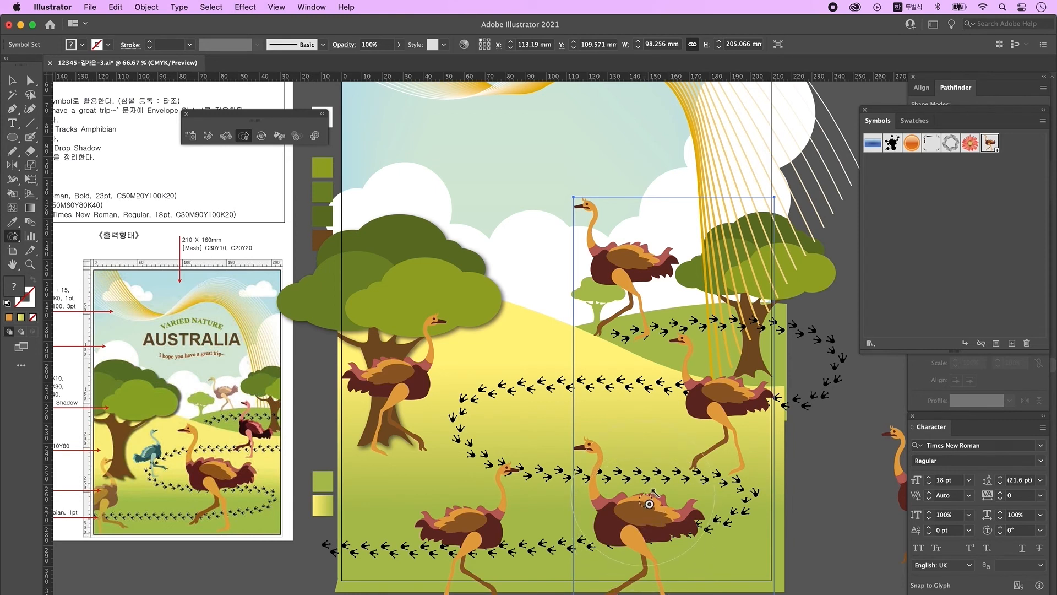
pyautogui.moveTo(647, 522); pyautogui.dragTo(647, 522)
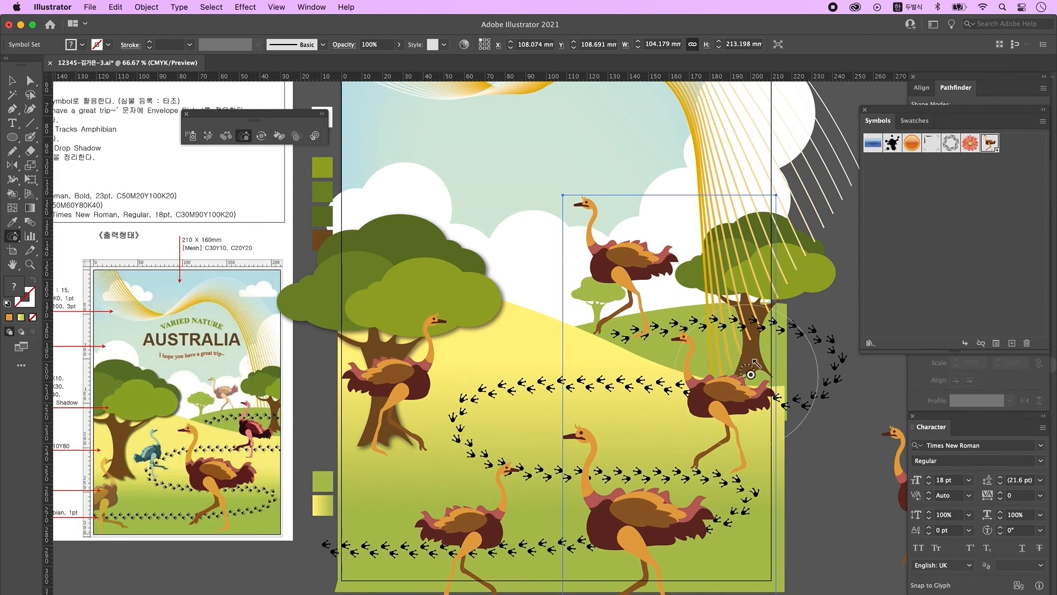
pyautogui.moveTo(734, 399); pyautogui.dragTo(734, 398)
pyautogui.keyDown('alt'); pyautogui.click(735, 399); pyautogui.keyUp('alt')
pyautogui.keyDown('alt'); pyautogui.click(626, 269); pyautogui.keyUp('alt')
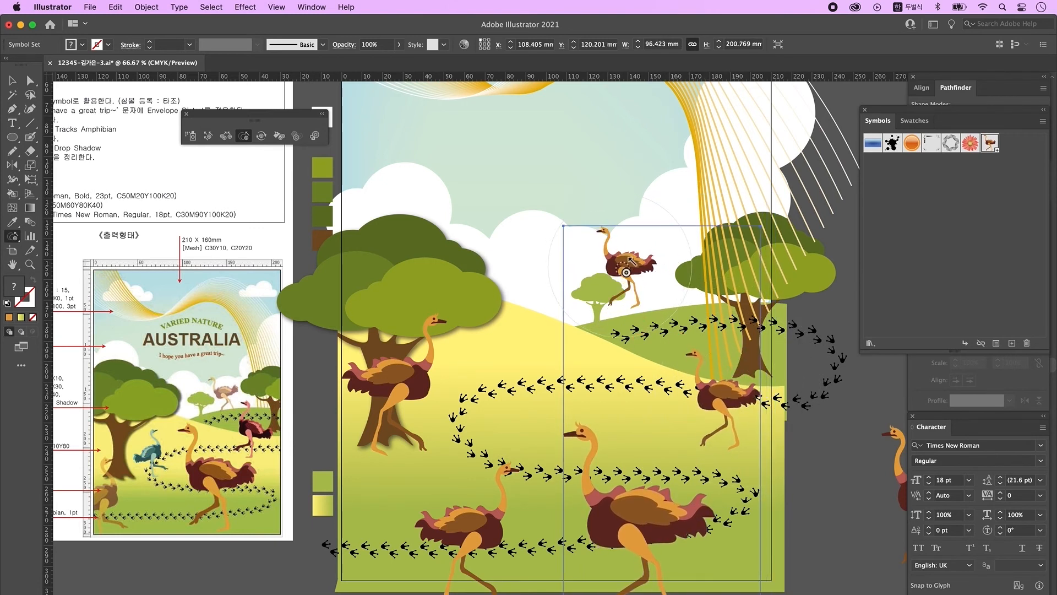
# Step: Move the right symbol set up so the front ostrich fits in the artboard, and enlarge that ostrich further
pyautogui.press('v')
pyautogui.moveTo(645, 529); pyautogui.dragTo(639, 455)
pyautogui.click(244, 136)
pyautogui.click(637, 466)
# Step: Shift the two rear ostriches of the right set down toward the footprint trail on the far hill
pyautogui.press('v')
pyautogui.click(208, 135)
pyautogui.moveTo(625, 205)
pyautogui.mouseDown()
pyautogui.moveTo(640, 321)
pyautogui.moveTo(632, 217)
pyautogui.moveTo(657, 309)
pyautogui.moveTo(623, 214)
pyautogui.moveTo(655, 309)
pyautogui.moveTo(640, 257)
pyautogui.moveTo(650, 345)
pyautogui.moveTo(628, 235)
pyautogui.moveTo(642, 316)
pyautogui.mouseUp()
pyautogui.moveTo(716, 328)
pyautogui.mouseDown()
pyautogui.moveTo(726, 413)
pyautogui.moveTo(722, 423)
pyautogui.moveTo(724, 393)
pyautogui.moveTo(707, 434)
pyautogui.moveTo(727, 396)
pyautogui.moveTo(681, 391)
pyautogui.mouseUp()
# Step: Adjust the tilt of the two rear ostriches with the Symbol Spinner and shrink the farthest one beside the small tree
pyautogui.click(262, 136)
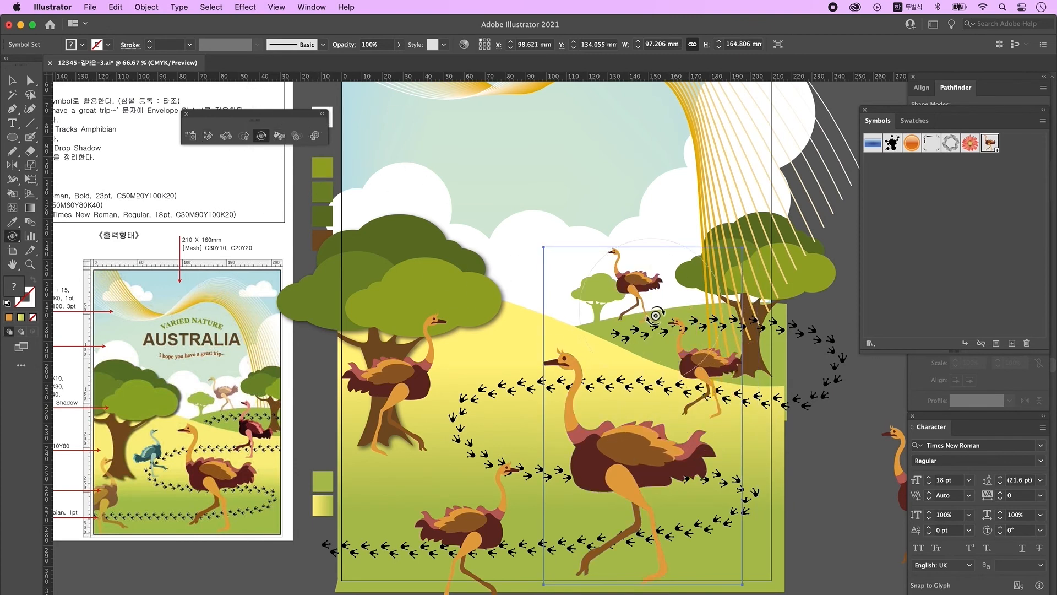
pyautogui.moveTo(622, 284); pyautogui.dragTo(654, 320)
pyautogui.moveTo(581, 255)
pyautogui.mouseDown()
pyautogui.moveTo(588, 288)
pyautogui.moveTo(624, 281)
pyautogui.mouseUp()
pyautogui.moveTo(744, 361)
pyautogui.mouseDown()
pyautogui.moveTo(759, 375)
pyautogui.moveTo(715, 364)
pyautogui.mouseUp()
pyautogui.click(244, 135)
pyautogui.keyDown('alt'); pyautogui.click(634, 294); pyautogui.keyUp('alt')
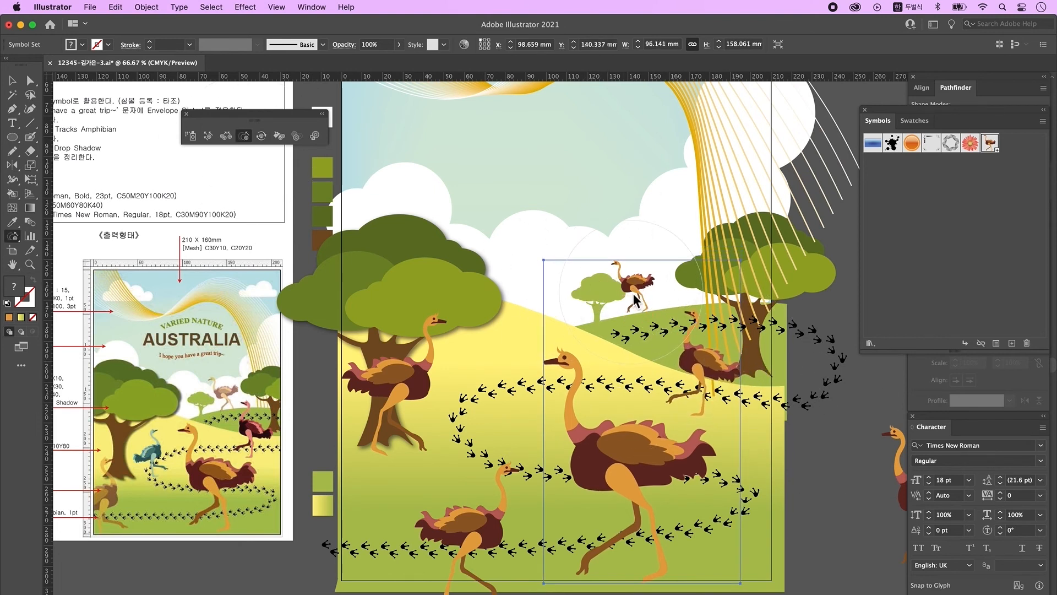
# Step: Set the fill to a dark red and stain the middle ostrich of the right set near the rear tree
pyautogui.doubleClick(18, 296)
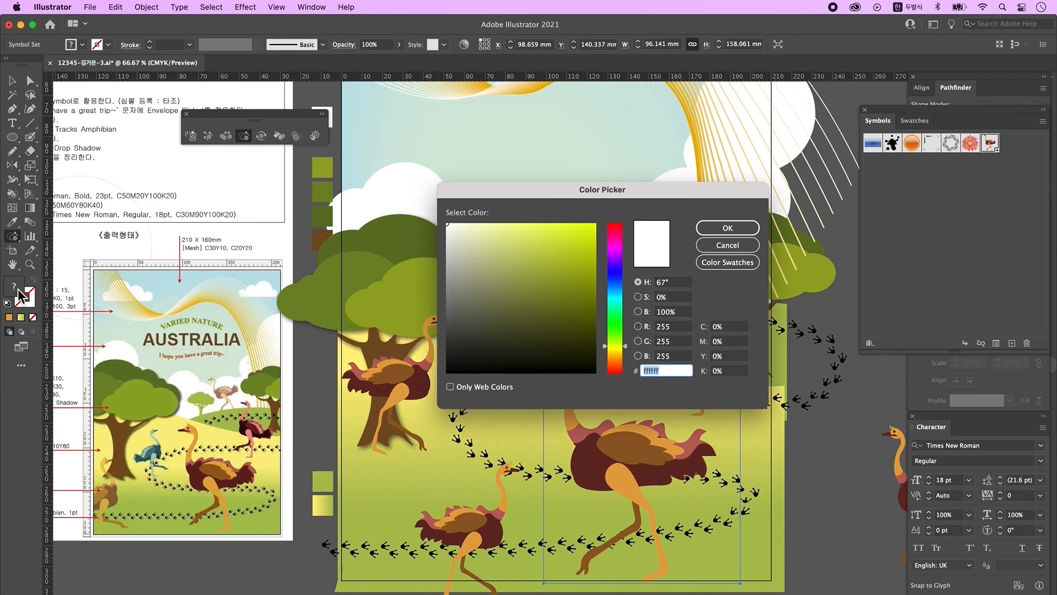
pyautogui.moveTo(614, 242); pyautogui.dragTo(615, 228)
pyautogui.click(589, 233)
pyautogui.press('Return')
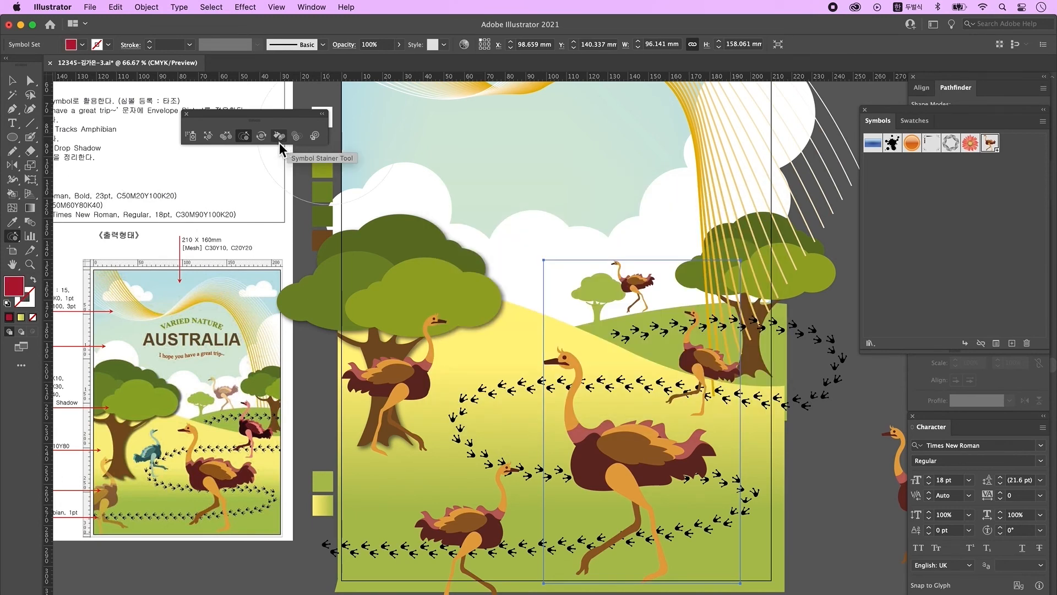
pyautogui.click(280, 140)
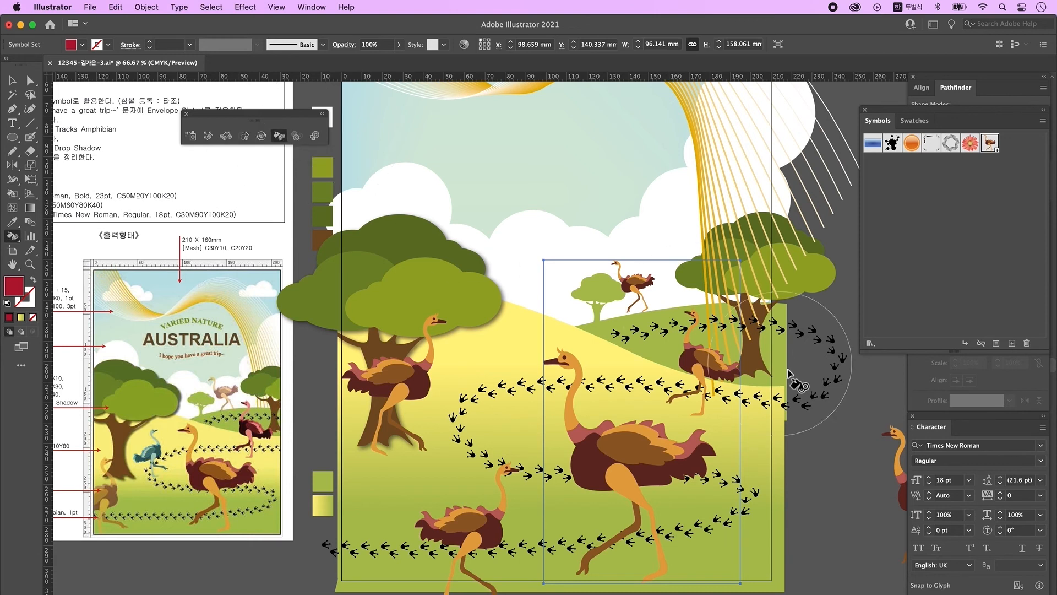
pyautogui.click(695, 361)
pyautogui.moveTo(698, 361); pyautogui.dragTo(699, 362)
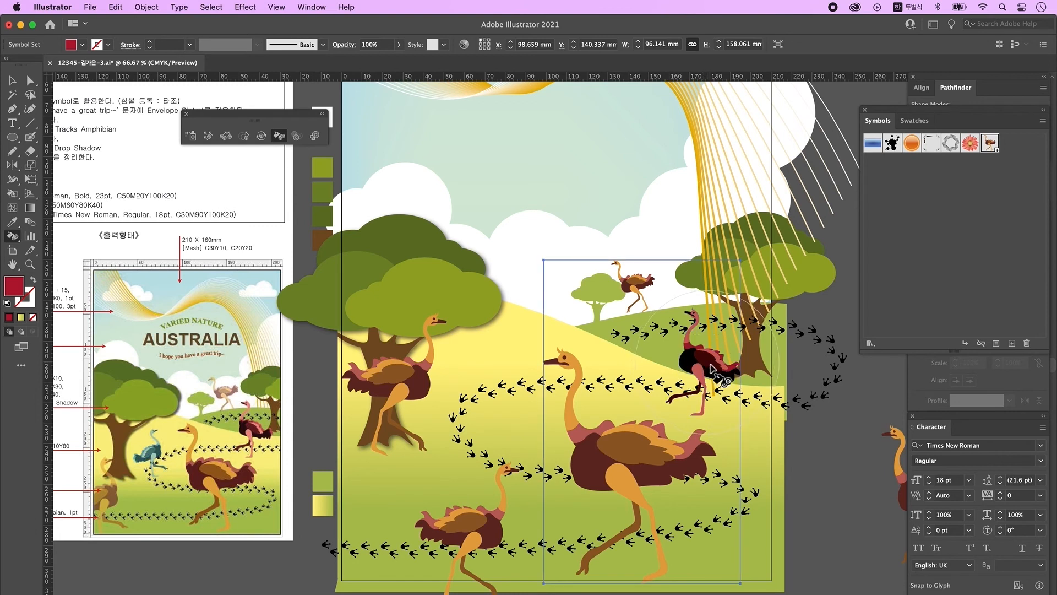
# Step: Make the farthest ostrich beside the small tree semi-transparent with the Symbol Screener
pyautogui.click(296, 135)
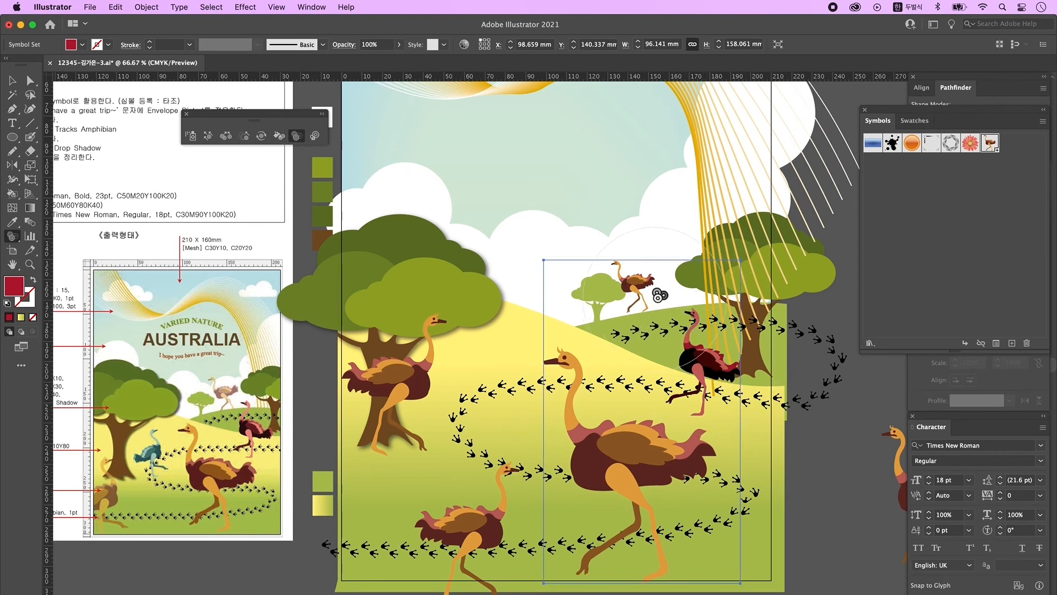
pyautogui.moveTo(633, 279)
pyautogui.mouseDown()
pyautogui.moveTo(681, 293)
pyautogui.moveTo(633, 279)
pyautogui.mouseUp()
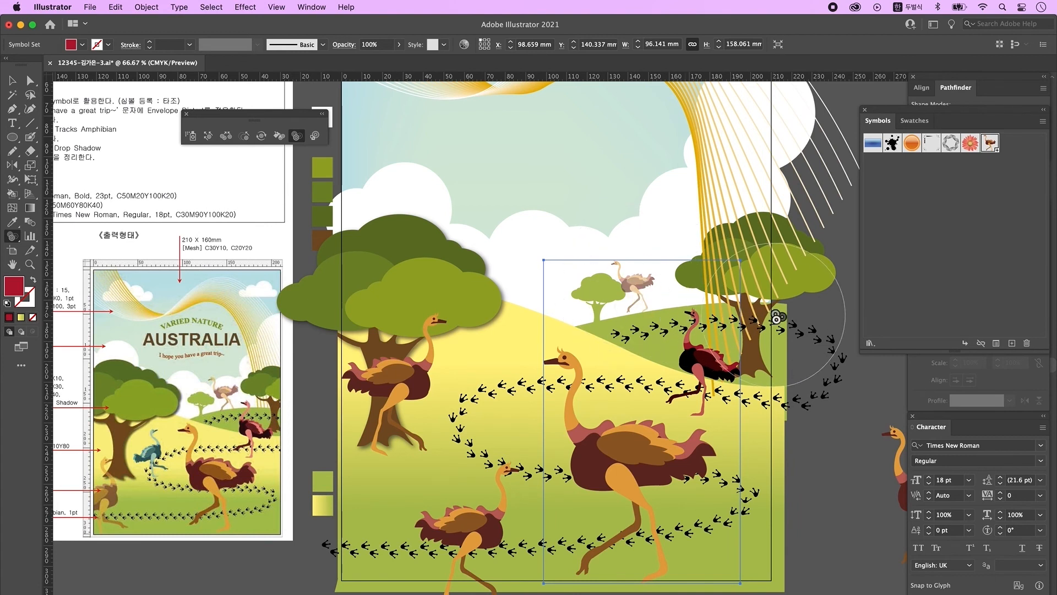
pyautogui.press('v')
# Step: Shrink the ostriches of the left set near the large tree's trunk with the Symbol Sizer
pyautogui.click(417, 348)
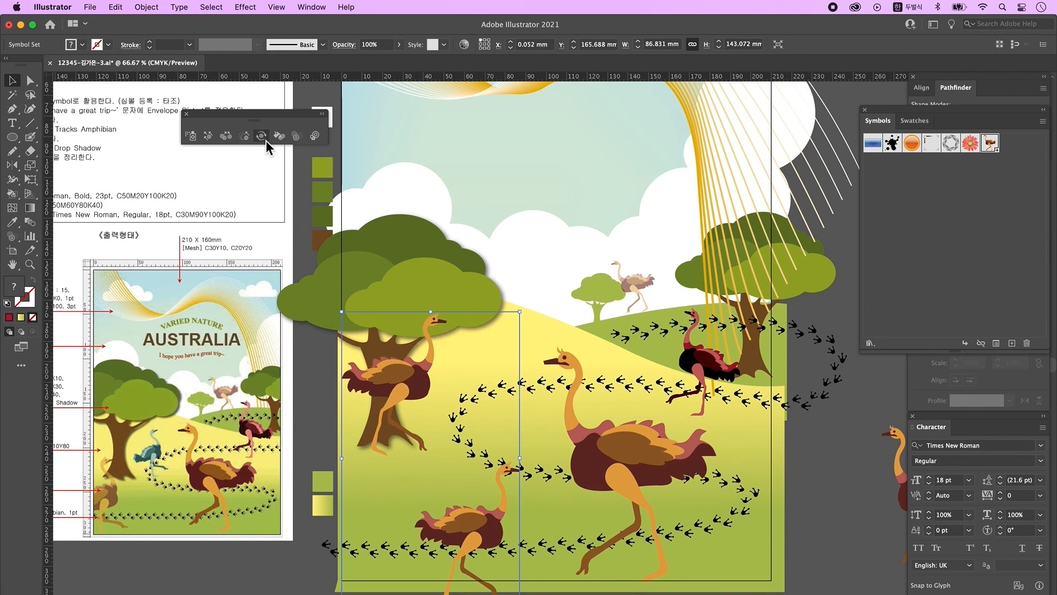
pyautogui.click(247, 138)
pyautogui.click(412, 386)
pyautogui.keyDown('alt'); pyautogui.click(412, 386); pyautogui.keyUp('alt')
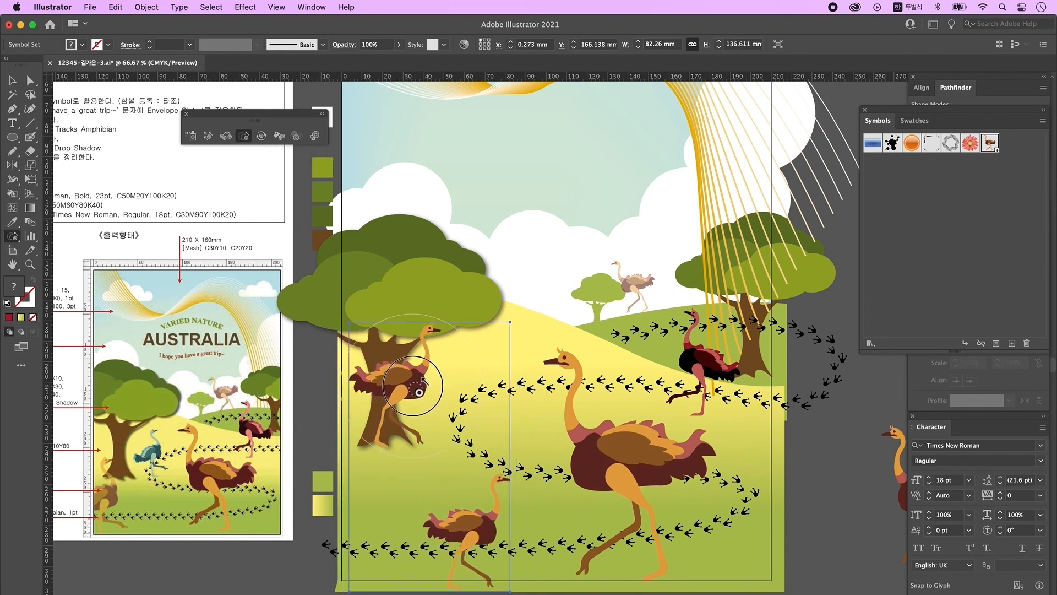
# Step: Shift the front ostrich of the left set up to the bend of the footprint trail beside the tree trunk
pyautogui.click(209, 136)
pyautogui.moveTo(471, 555)
pyautogui.mouseDown()
pyautogui.moveTo(389, 510)
pyautogui.moveTo(455, 543)
pyautogui.moveTo(351, 516)
pyautogui.moveTo(345, 524)
pyautogui.moveTo(434, 558)
pyautogui.moveTo(308, 510)
pyautogui.moveTo(330, 523)
pyautogui.moveTo(468, 427)
pyautogui.mouseUp()
pyautogui.click(449, 403)
# Step: Enlarge the ostrich at the page's lower-left edge with the Symbol Sizer and adjust the left set's tilt with the Symbol Spinner
pyautogui.click(244, 136)
pyautogui.click(388, 489)
pyautogui.click(261, 135)
pyautogui.moveTo(381, 441)
pyautogui.mouseDown()
pyautogui.moveTo(323, 446)
pyautogui.moveTo(361, 463)
pyautogui.moveTo(380, 487)
pyautogui.moveTo(447, 468)
pyautogui.moveTo(483, 382)
pyautogui.moveTo(465, 378)
pyautogui.mouseUp()
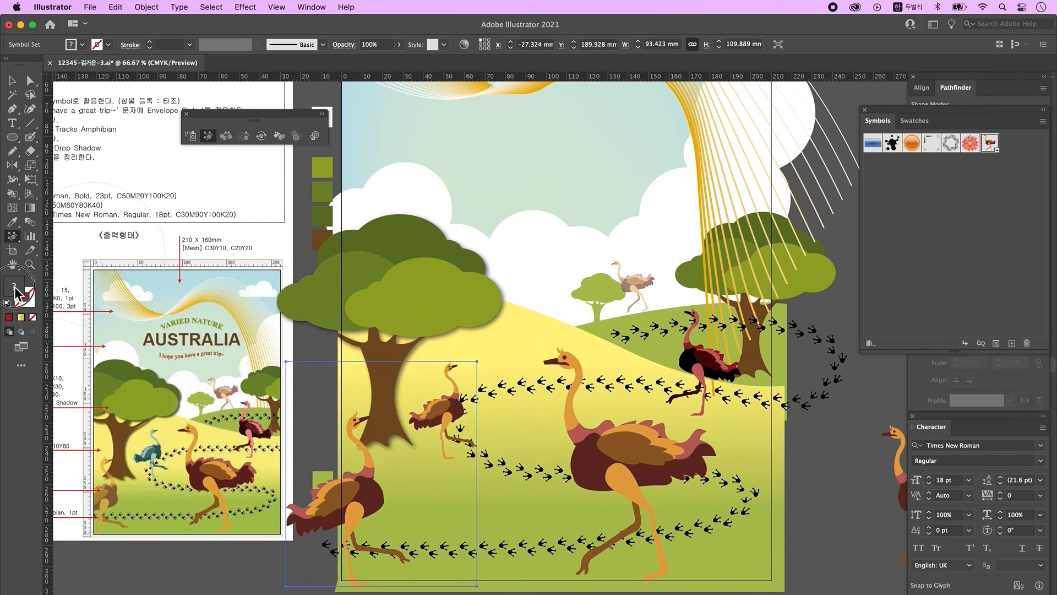
# Step: Set the fill to blue 0560c4 and stain the small ostrich beside the large tree's trunk
pyautogui.doubleClick(13, 286)
pyautogui.click(622, 284)
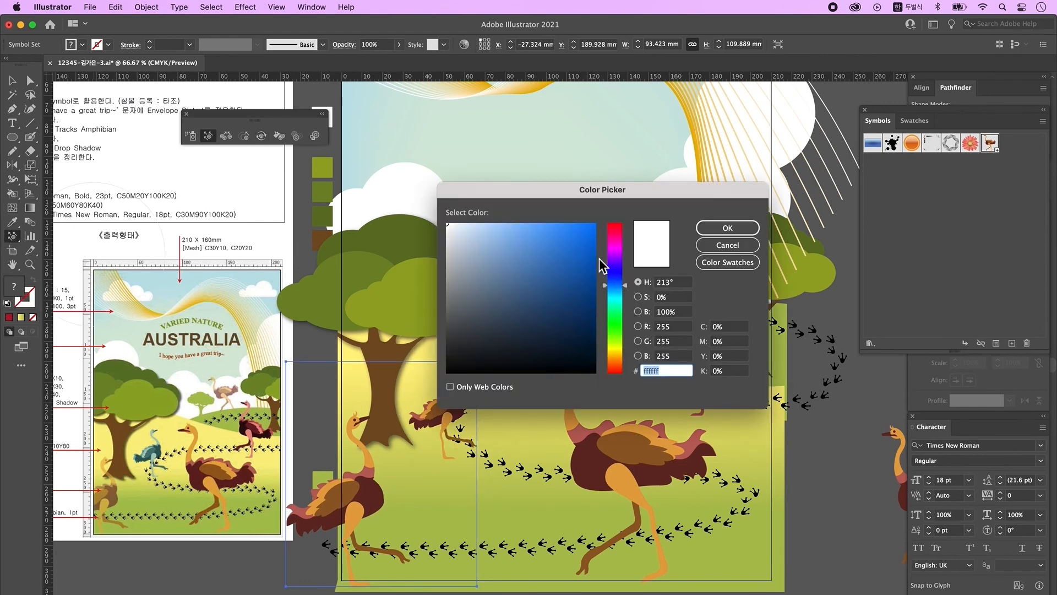
pyautogui.click(592, 257)
pyautogui.click(728, 229)
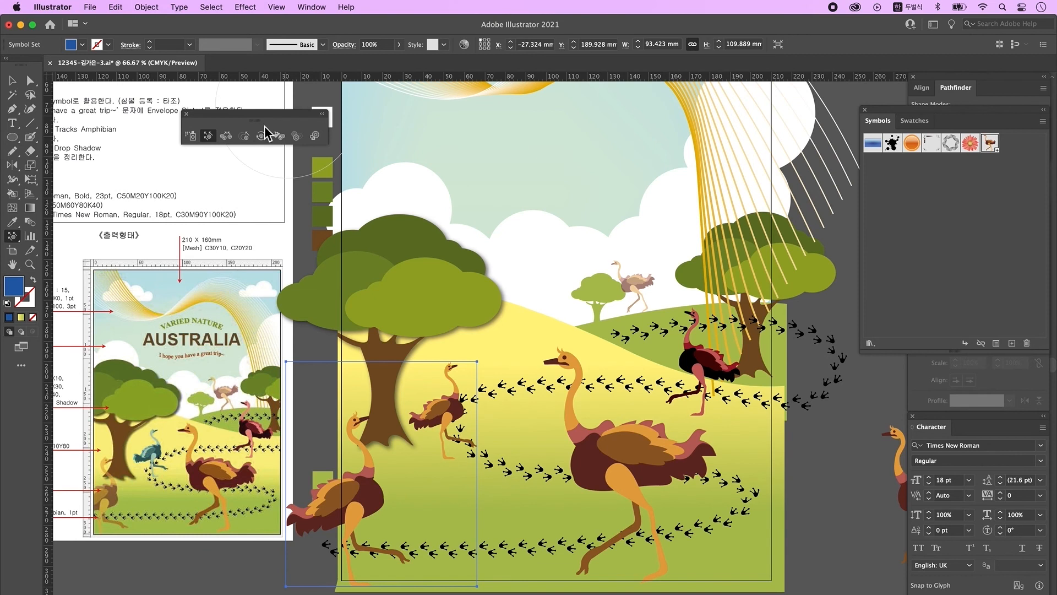
pyautogui.click(279, 135)
pyautogui.moveTo(443, 405); pyautogui.dragTo(453, 407)
# Step: Lighten the fill to blue 5fb3ff and stain the small ostrich beside the trunk again
pyautogui.doubleClick(16, 288)
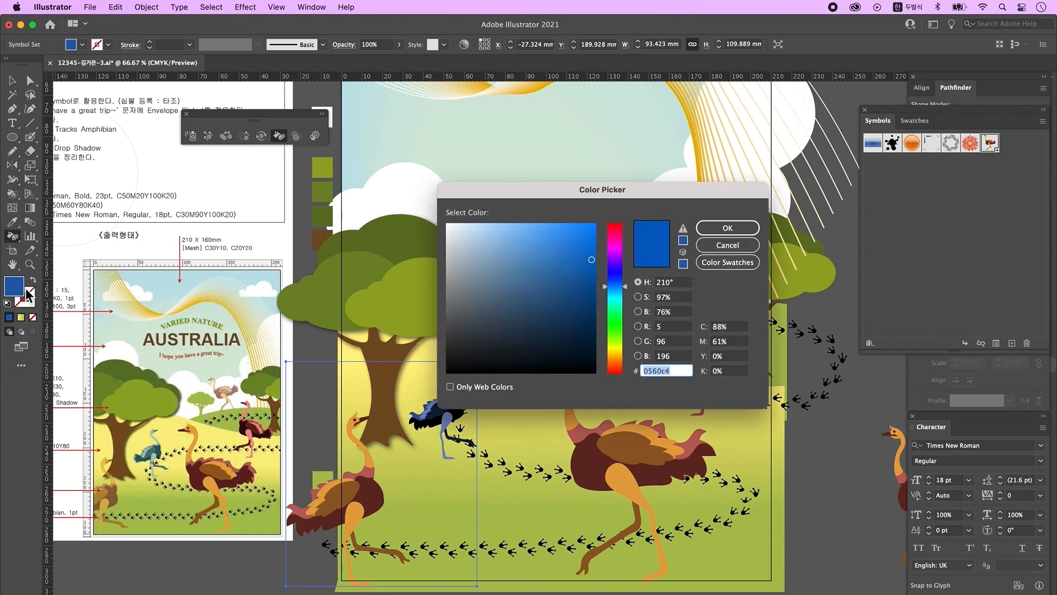
pyautogui.click(546, 227)
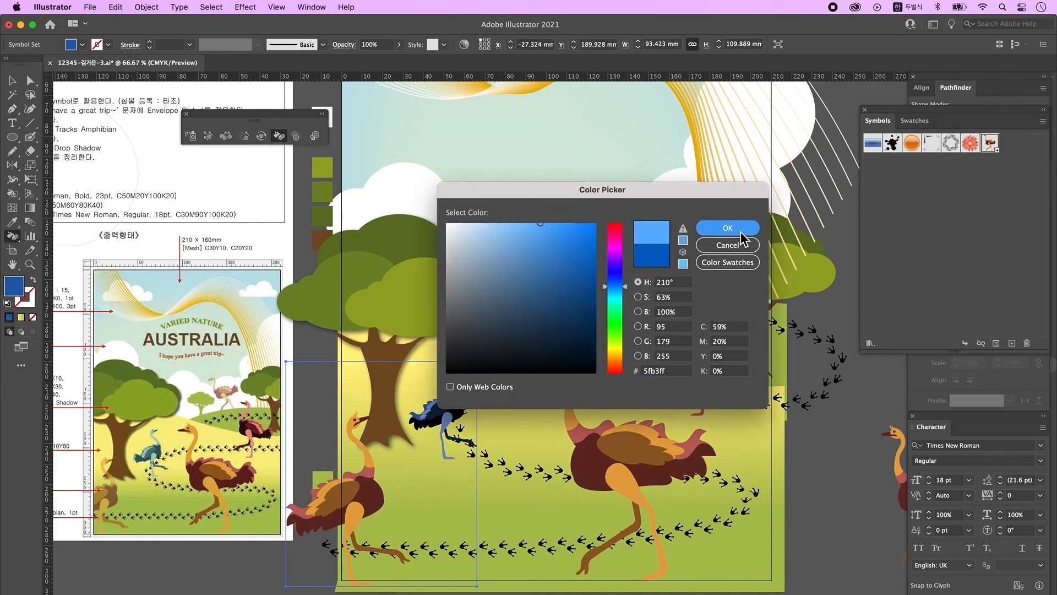
pyautogui.click(728, 228)
pyautogui.moveTo(449, 407); pyautogui.dragTo(450, 403)
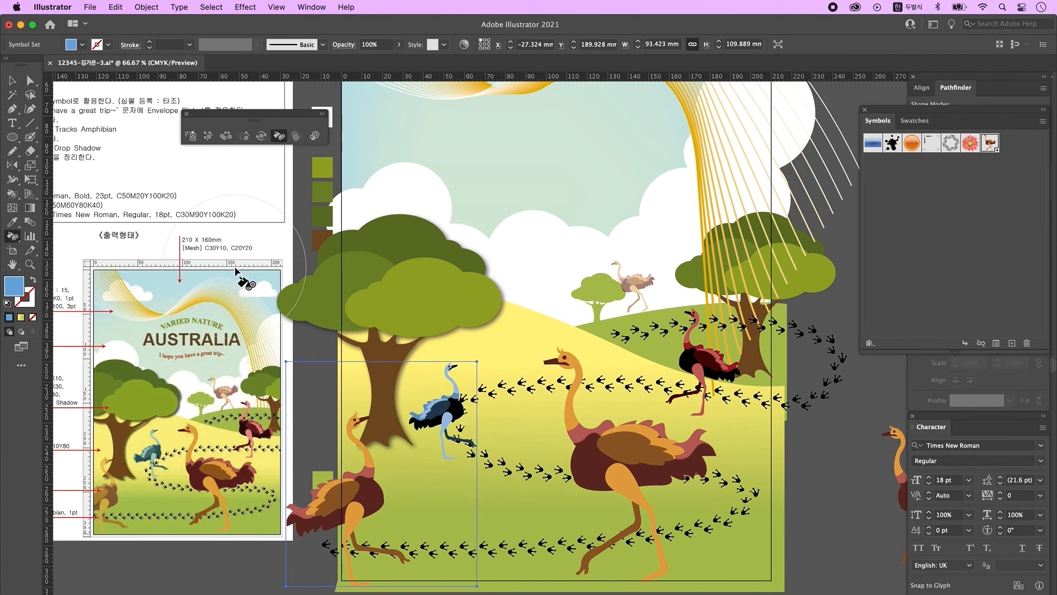
# Step: Make both ostriches of the left set semi-transparent with the Symbol Screener
pyautogui.click(297, 136)
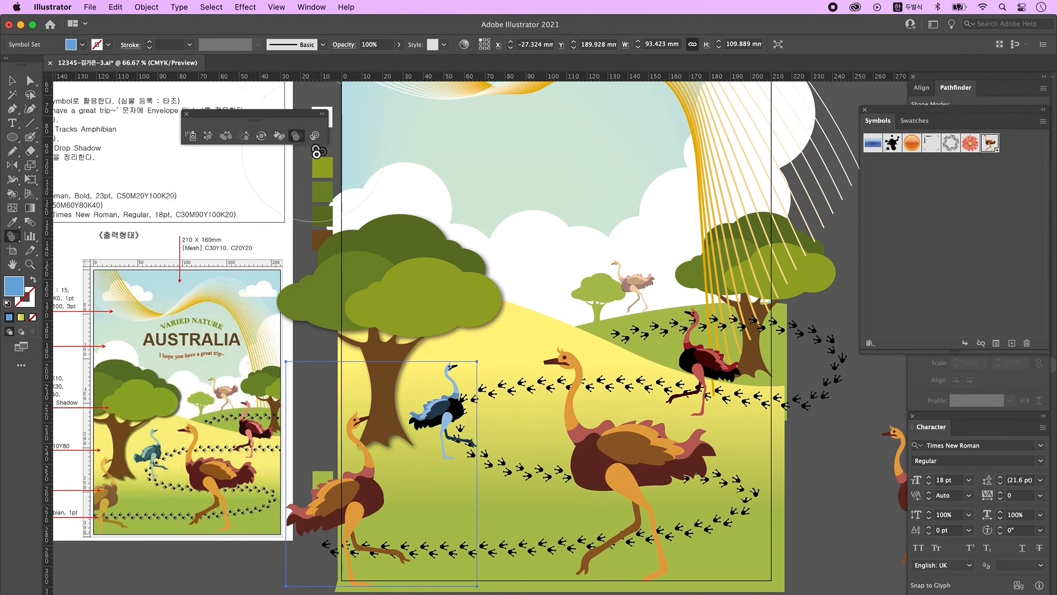
pyautogui.moveTo(361, 507); pyautogui.dragTo(359, 502)
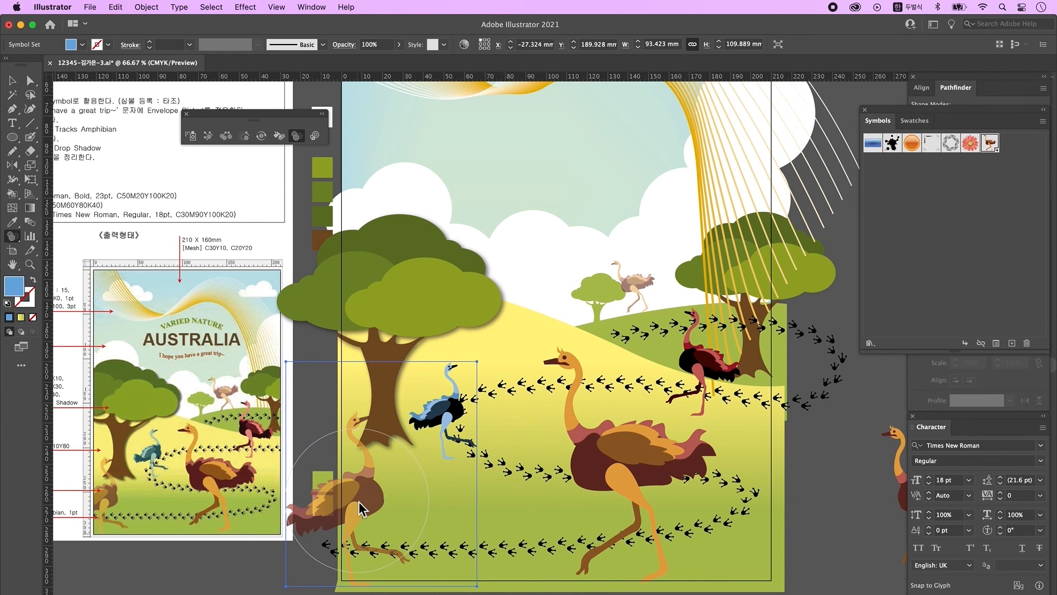
pyautogui.click(441, 418)
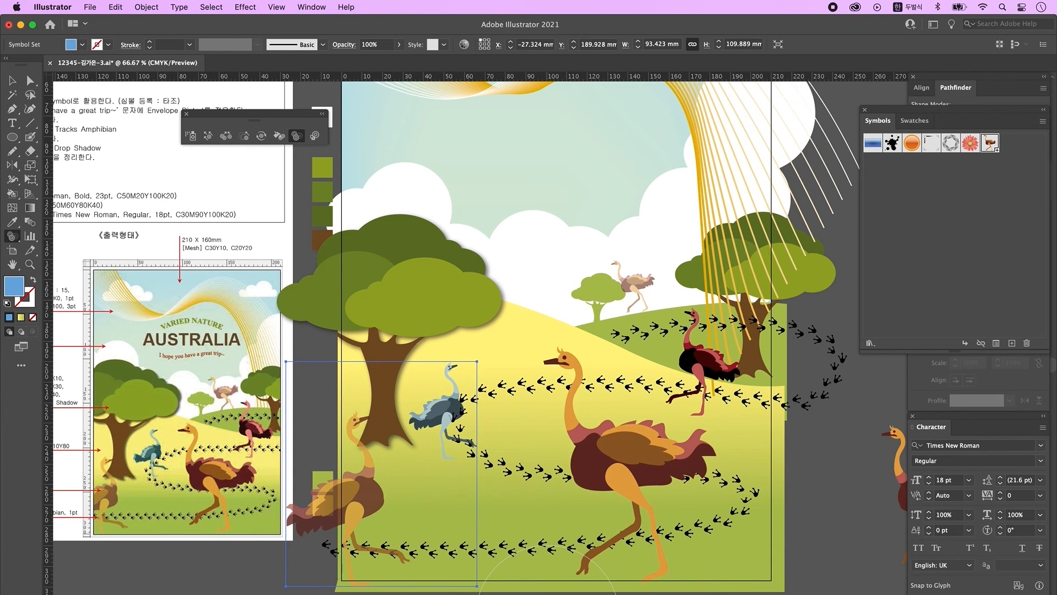
# Step: Move the three lines of text onto the sky and centre them horizontally on the artboard
pyautogui.moveTo(564, 199); pyautogui.dragTo(579, 365)
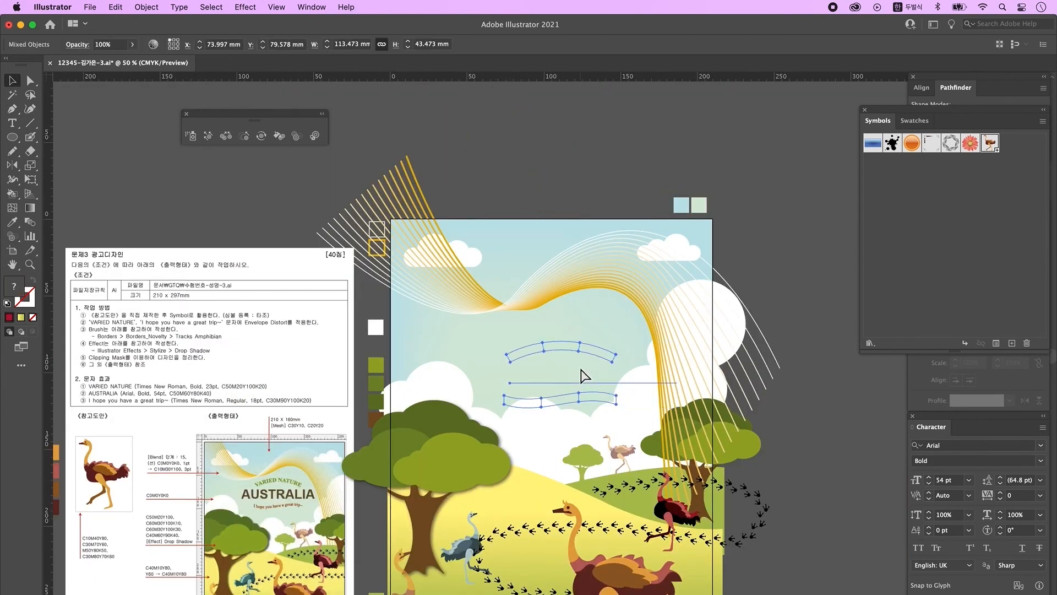
pyautogui.moveTo(581, 374); pyautogui.dragTo(552, 371)
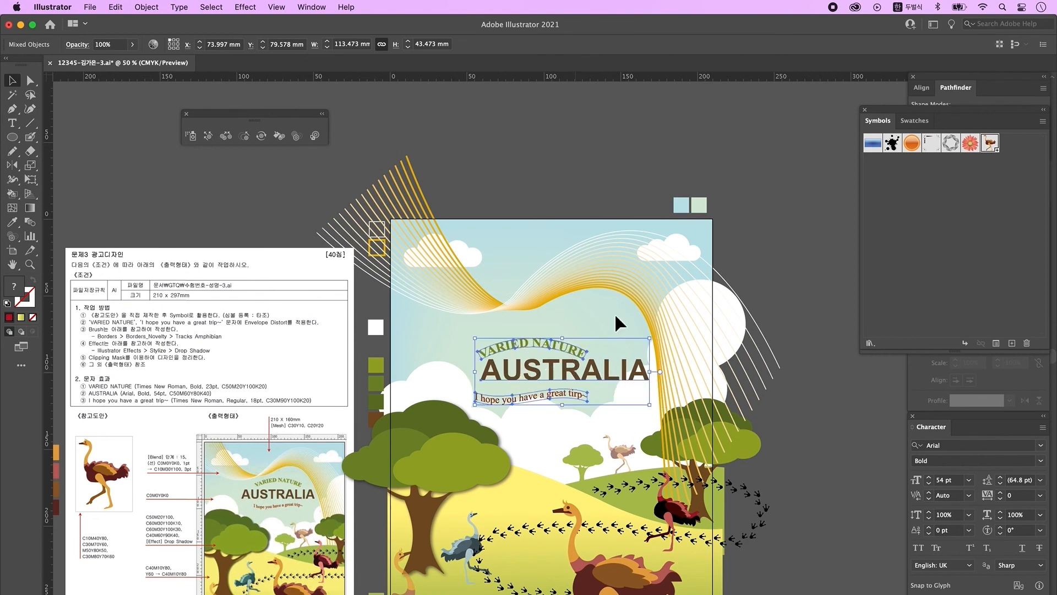
pyautogui.click(924, 88)
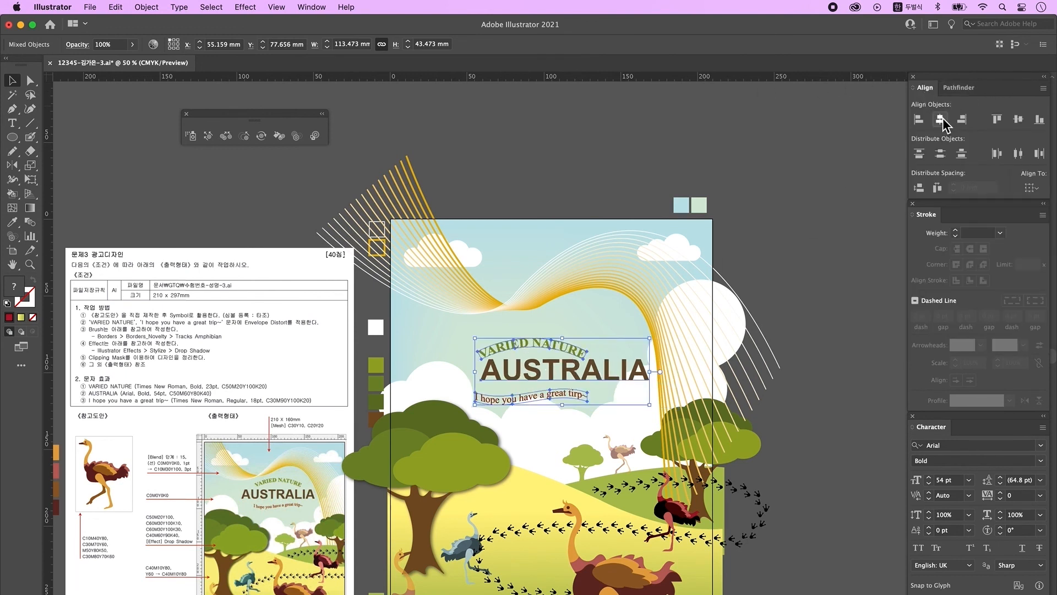
pyautogui.click(1031, 189)
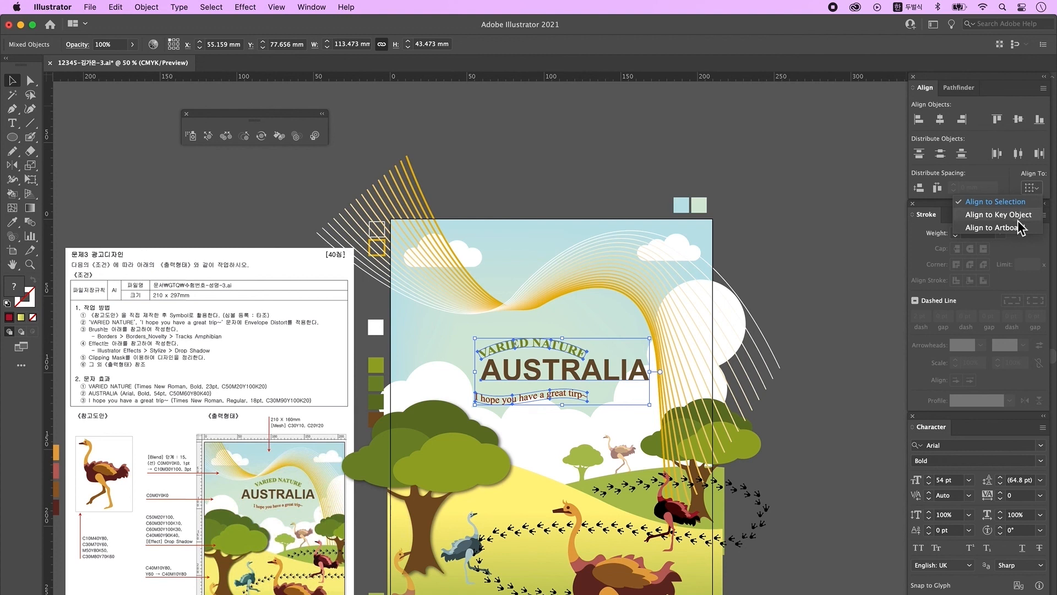
pyautogui.click(1009, 229)
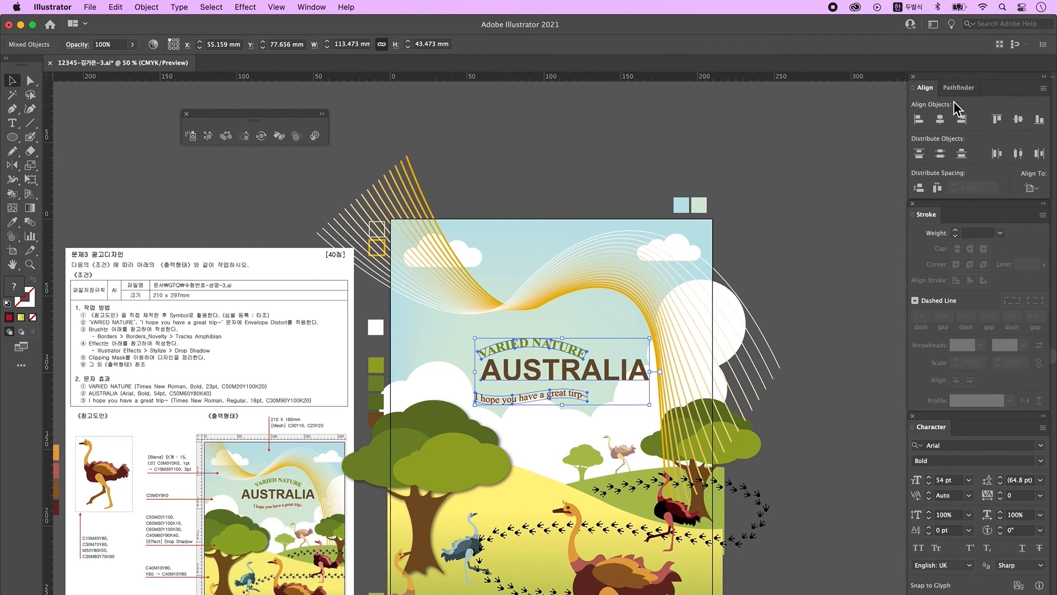
pyautogui.click(941, 119)
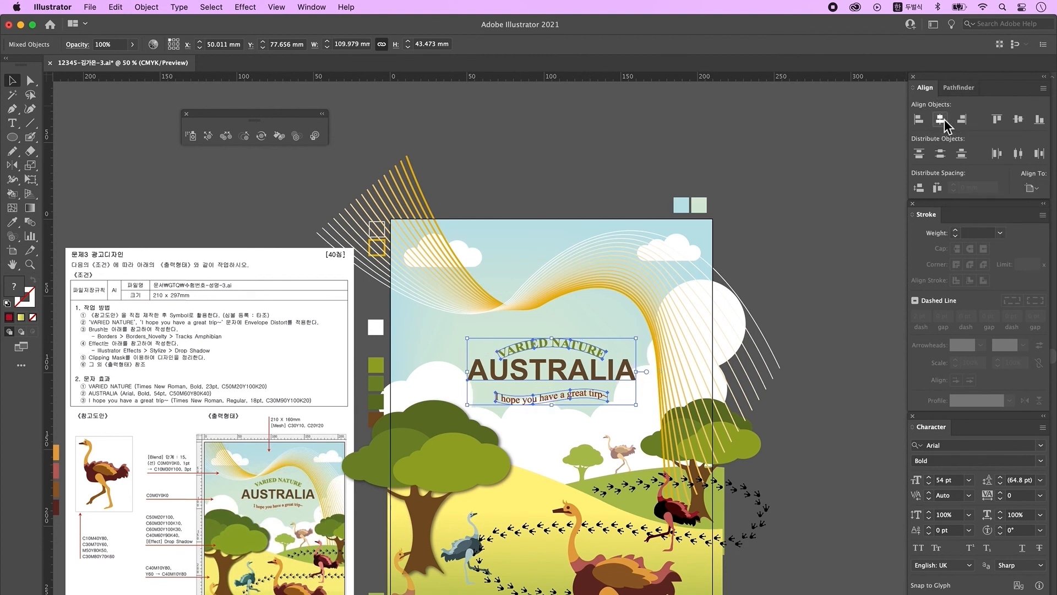
pyautogui.click(826, 283)
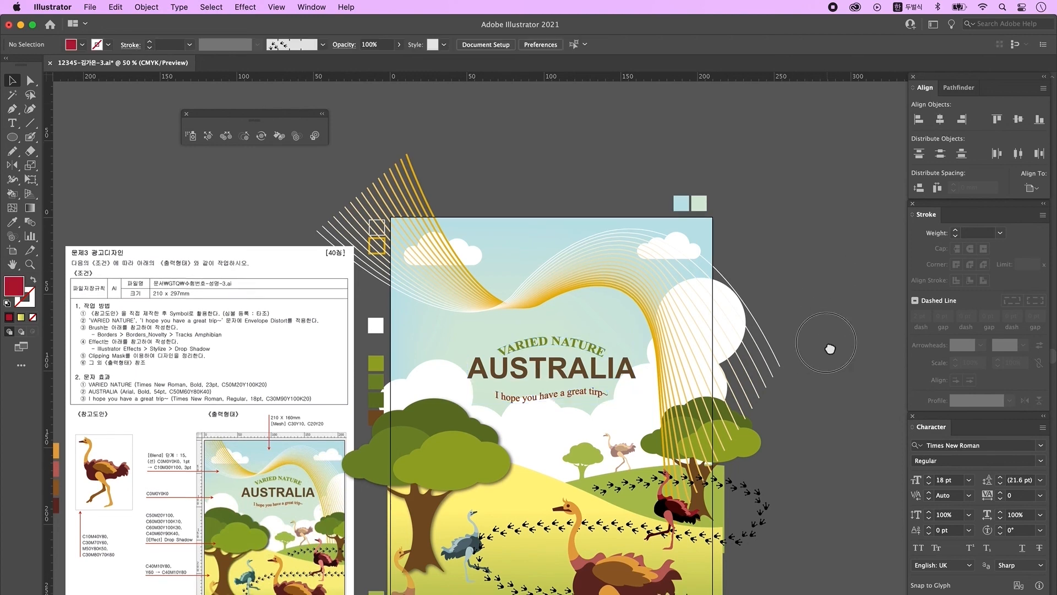
# Step: Move the text block up under the ribbon curve and widen the gap between "VARIED NATURE" and "AUSTRALIA"
pyautogui.scroll(-2, 827, 336)
pyautogui.moveTo(552, 313); pyautogui.dragTo(554, 289)
pyautogui.moveTo(569, 350)
pyautogui.mouseDown()
pyautogui.moveTo(568, 340)
pyautogui.moveTo(573, 358)
pyautogui.mouseUp()
pyautogui.click(830, 393)
pyautogui.moveTo(830, 394); pyautogui.dragTo(829, 382)
pyautogui.moveTo(564, 280); pyautogui.dragTo(565, 276)
pyautogui.click(768, 249)
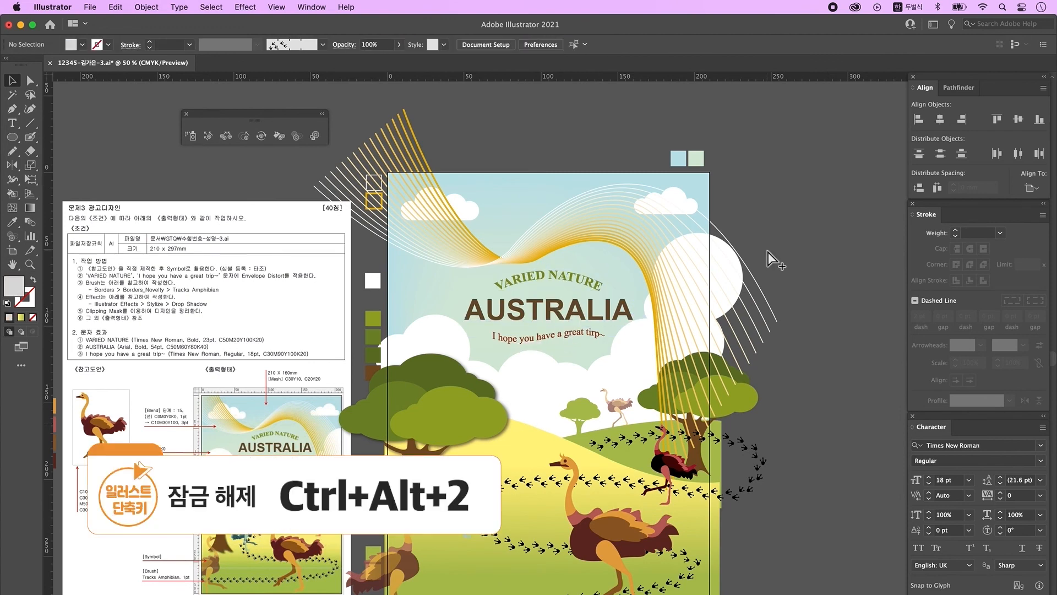
# Step: Unlock all objects and send the line ribbon, the large white clouds and the sky background to the back
pyautogui.hotkey('ctrl', 'alt', '2')
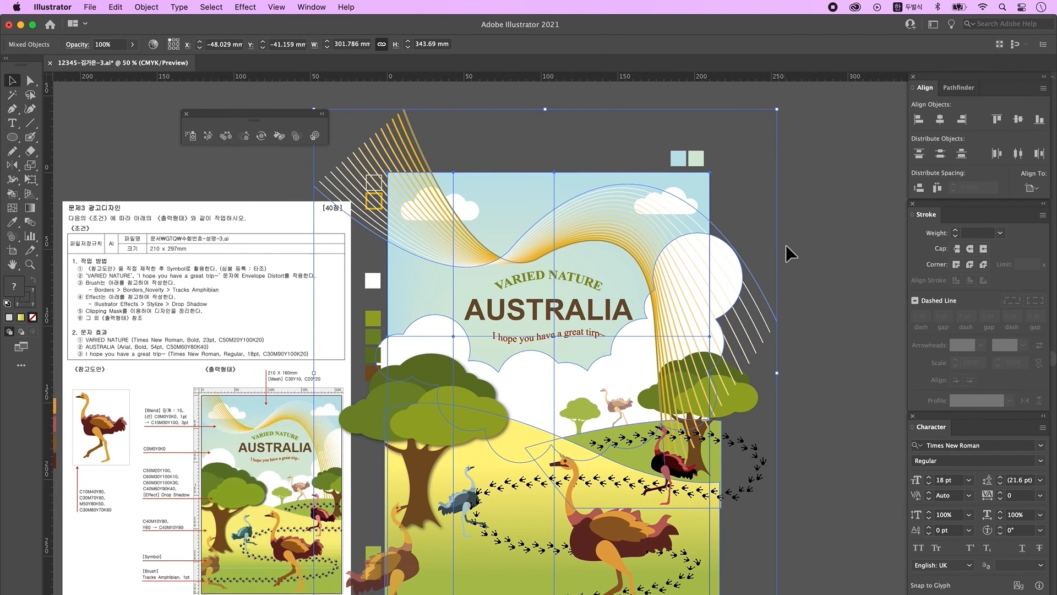
pyautogui.click(806, 256)
pyautogui.moveTo(799, 450); pyautogui.dragTo(801, 444)
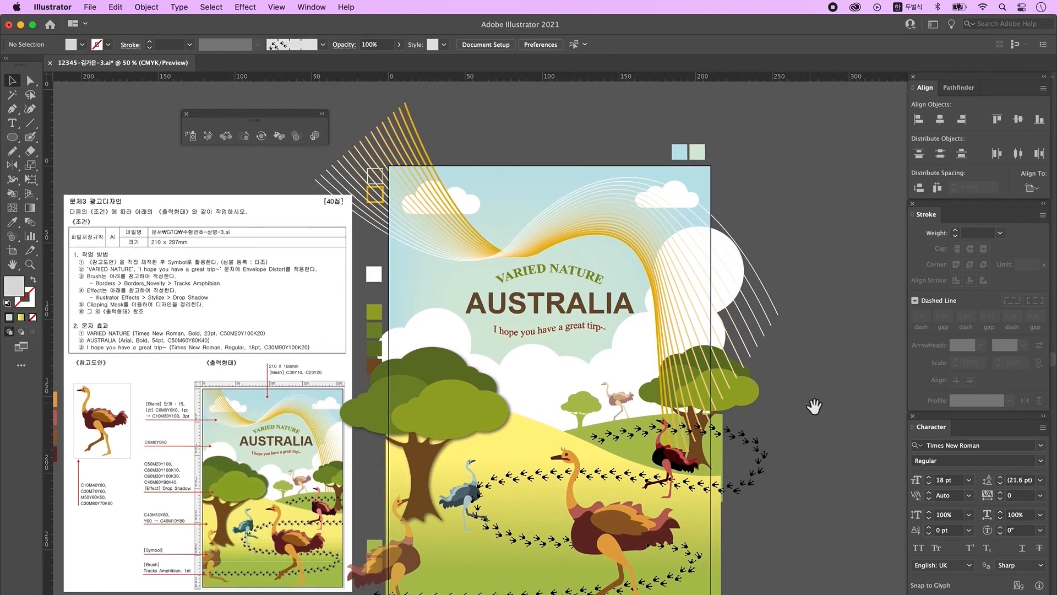
pyautogui.click(653, 230)
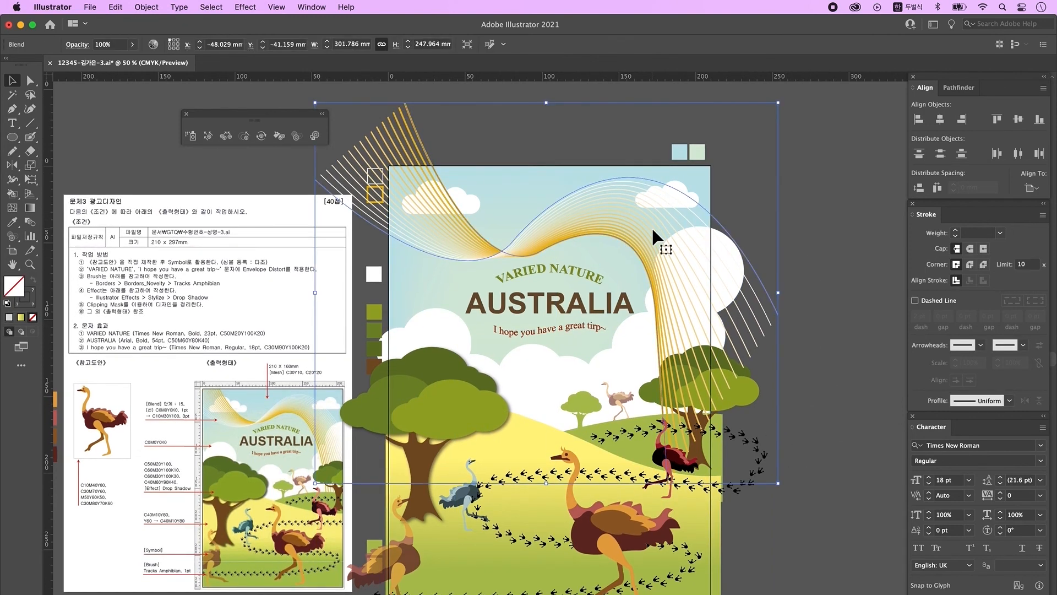
pyautogui.keyDown('shift'); pyautogui.click(637, 340); pyautogui.keyUp('shift')
pyautogui.keyDown('shift'); pyautogui.click(613, 252); pyautogui.keyUp('shift')
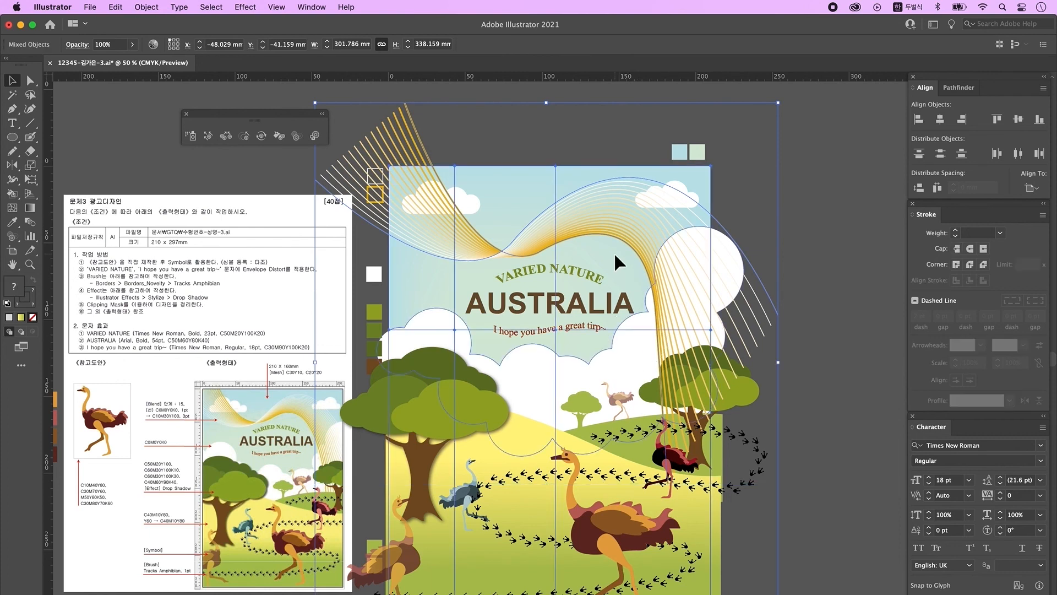
pyautogui.press('super+shift+[')
pyautogui.press('super+shift+a')
# Step: Send the small cloud on the left of the sky and the sky background to the back, behind the ribbon
pyautogui.click(469, 211)
pyautogui.keyDown('shift'); pyautogui.click(496, 187); pyautogui.keyUp('shift')
pyautogui.press('super+shift+[')
pyautogui.click(778, 233)
pyautogui.scroll(-1, 738, 468)
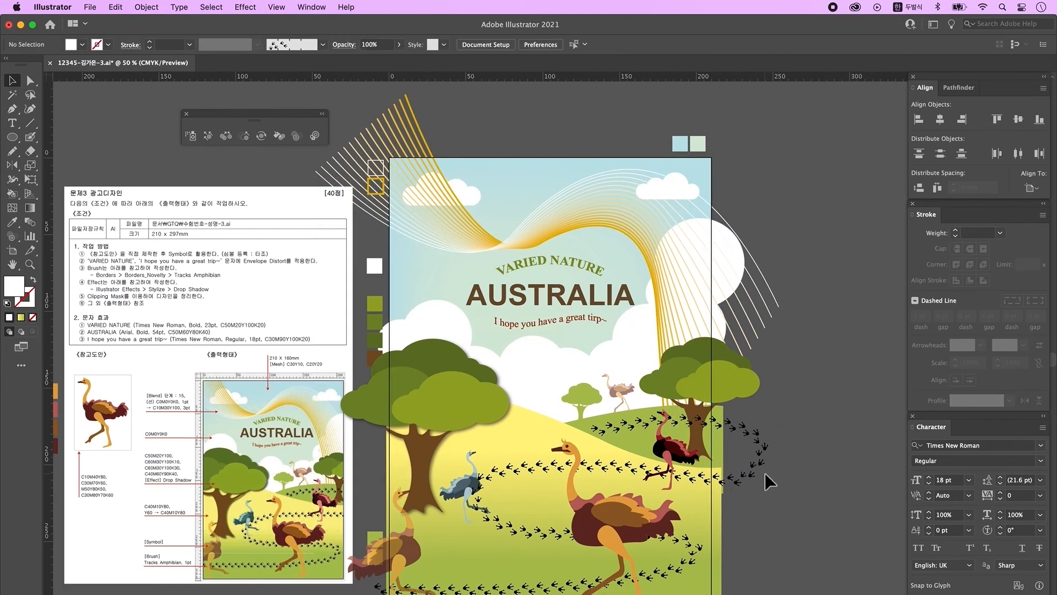
# Step: Delete the leftover colour squares and the exam sheet image around the artboard
pyautogui.moveTo(782, 473); pyautogui.dragTo(813, 471)
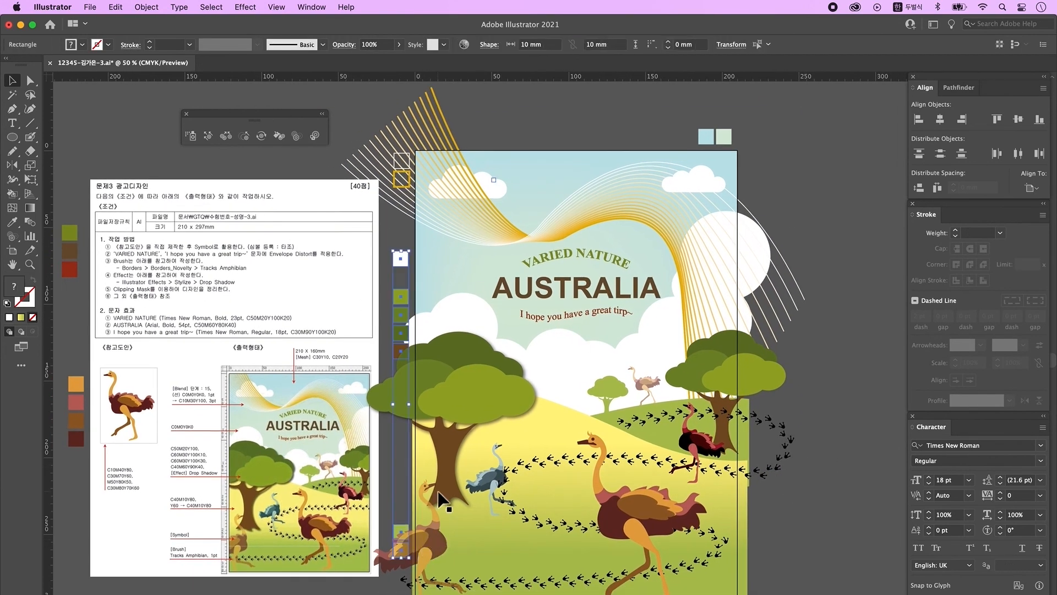
pyautogui.press('super+shift+a')
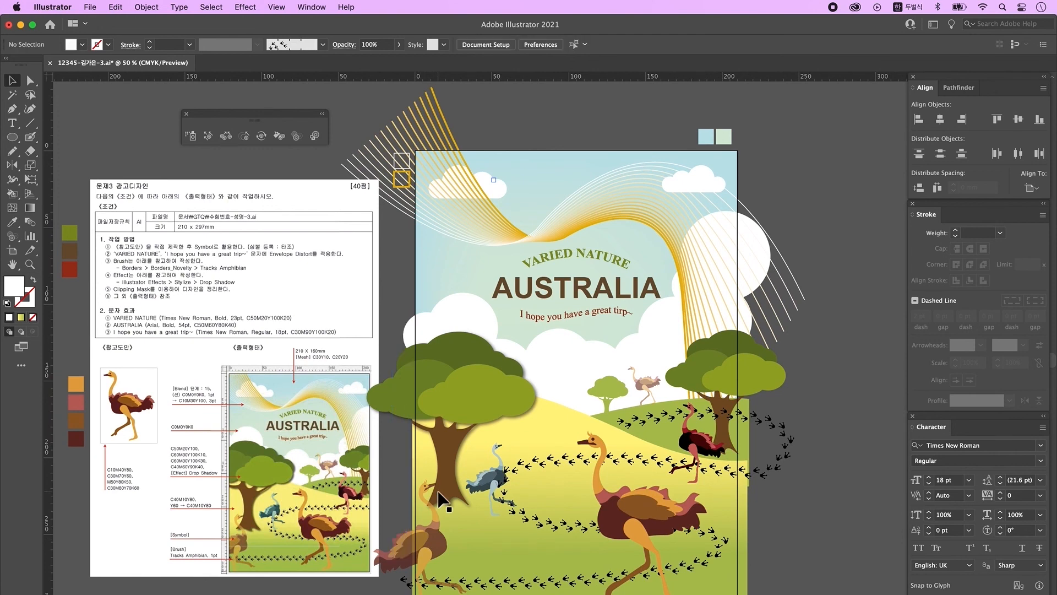
pyautogui.moveTo(388, 148); pyautogui.dragTo(404, 214)
pyautogui.press('Delete')
pyautogui.moveTo(688, 121); pyautogui.dragTo(738, 147)
pyautogui.press('Delete')
pyautogui.moveTo(58, 214); pyautogui.dragTo(197, 576)
pyautogui.press('Delete')
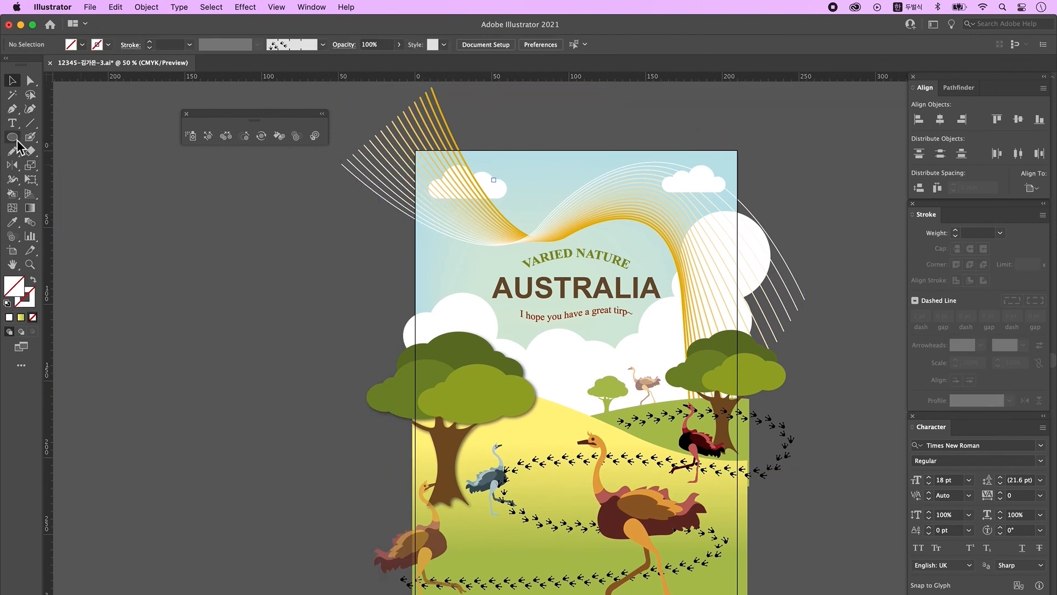
# Step: Draw a rectangle 210 mm wide and 297 mm high
pyautogui.moveTo(13, 138); pyautogui.dragTo(74, 141)
pyautogui.click(590, 315)
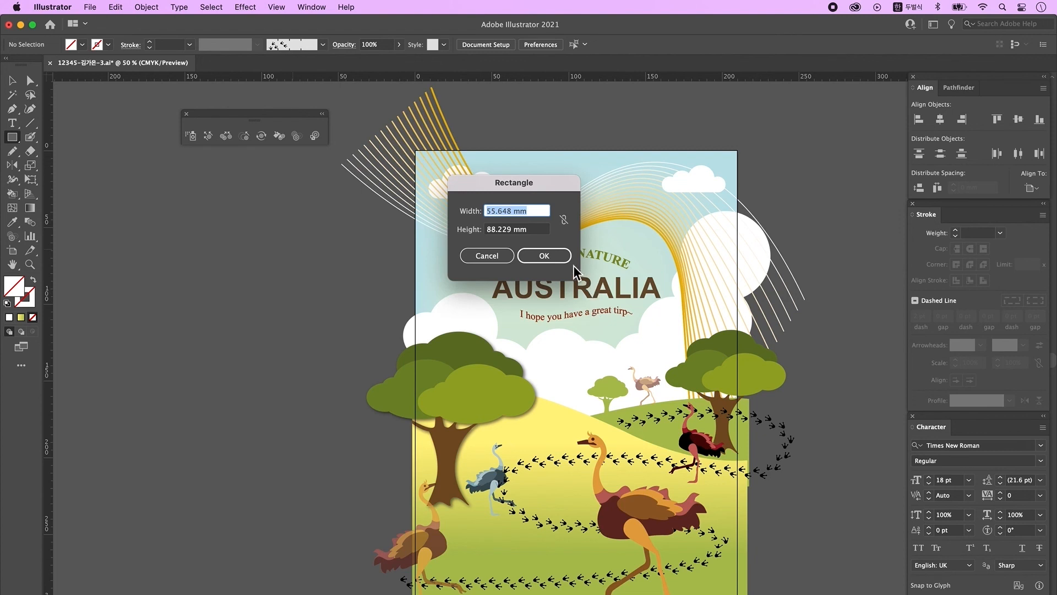
pyautogui.write('210')
pyautogui.press('Tab')
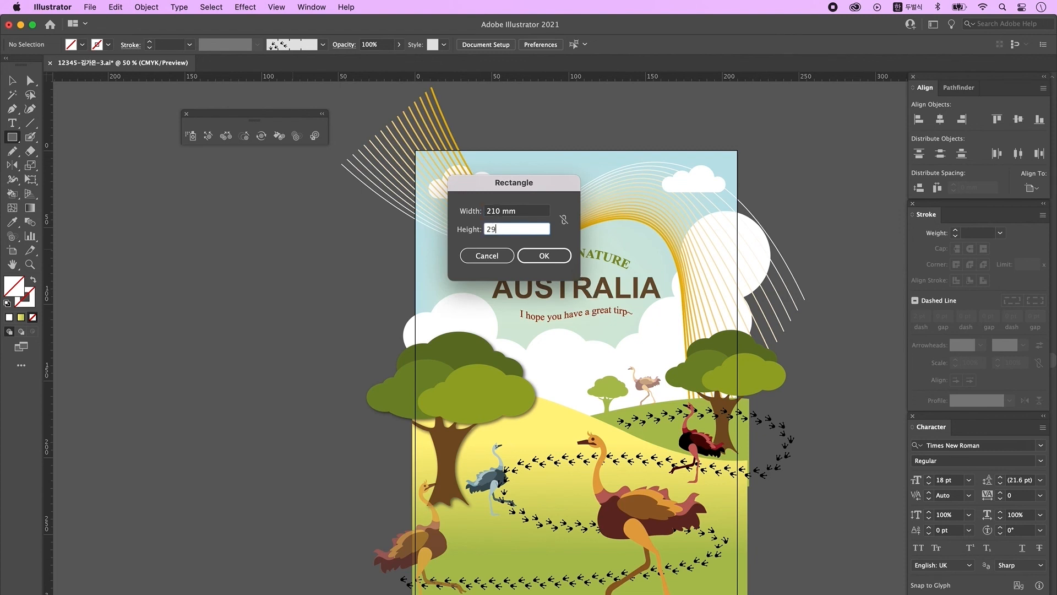
pyautogui.press('Tab')
pyautogui.press('Return')
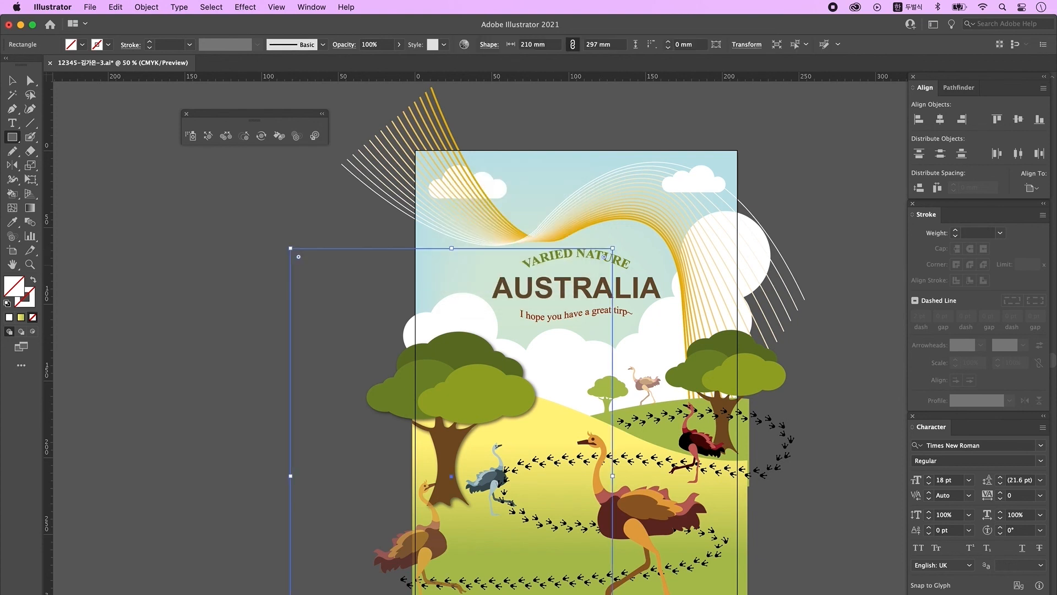
# Step: Fill the page-size rectangle with a solid blue
pyautogui.doubleClick(14, 287)
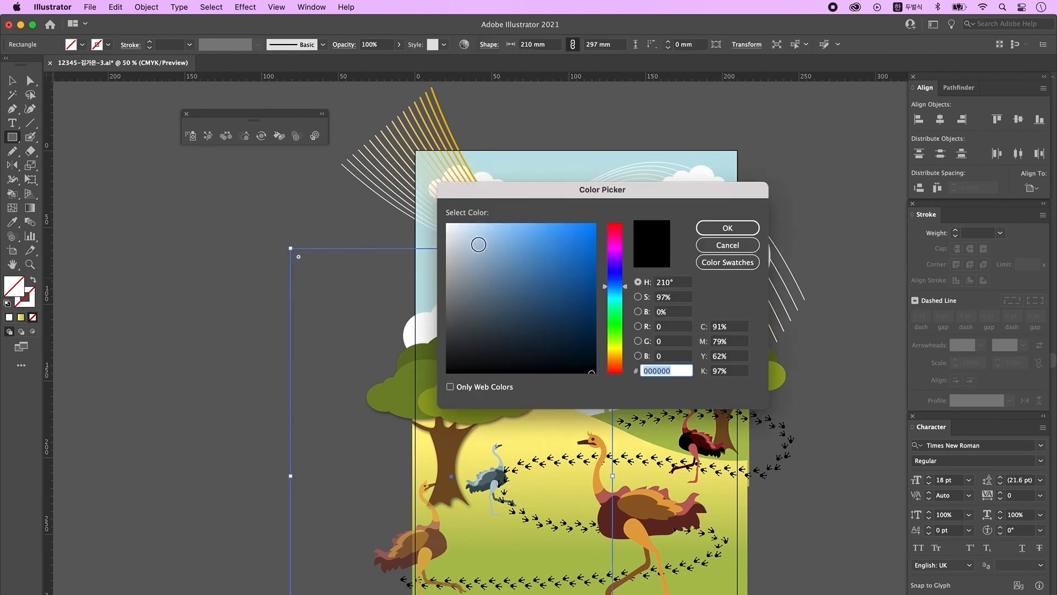
pyautogui.click(589, 226)
pyautogui.click(727, 230)
pyautogui.press('v')
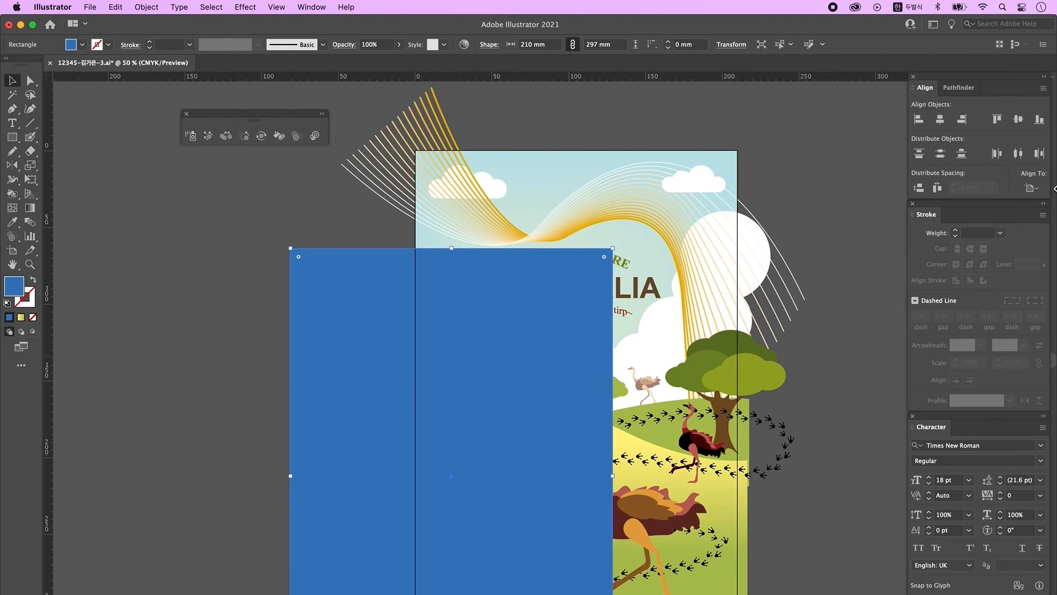
# Step: Centre the blue rectangle horizontally and vertically on the artboard
pyautogui.click(1035, 190)
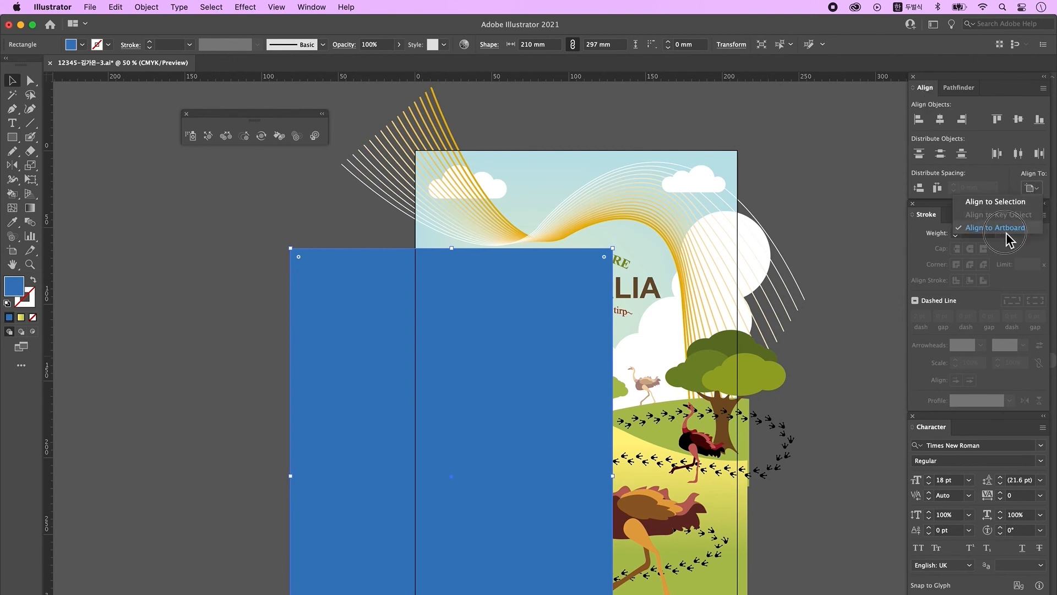
pyautogui.click(1007, 235)
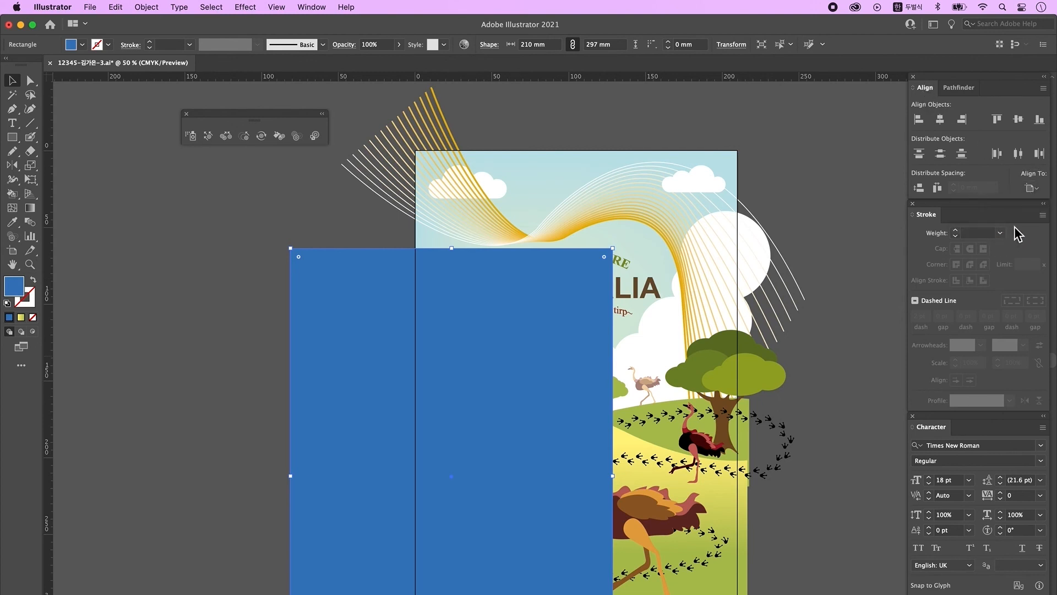
pyautogui.click(939, 120)
pyautogui.click(1019, 124)
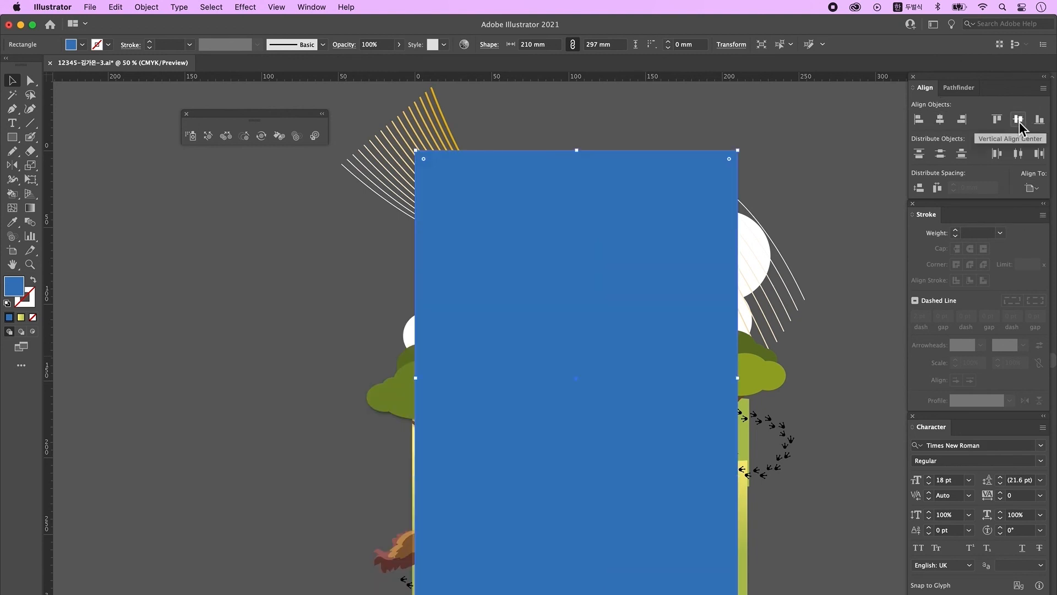
# Step: Select all the artwork, clip it to the blue rectangle with a clipping mask and save the document
pyautogui.click(366, 98)
pyautogui.moveTo(369, 99); pyautogui.dragTo(680, 509)
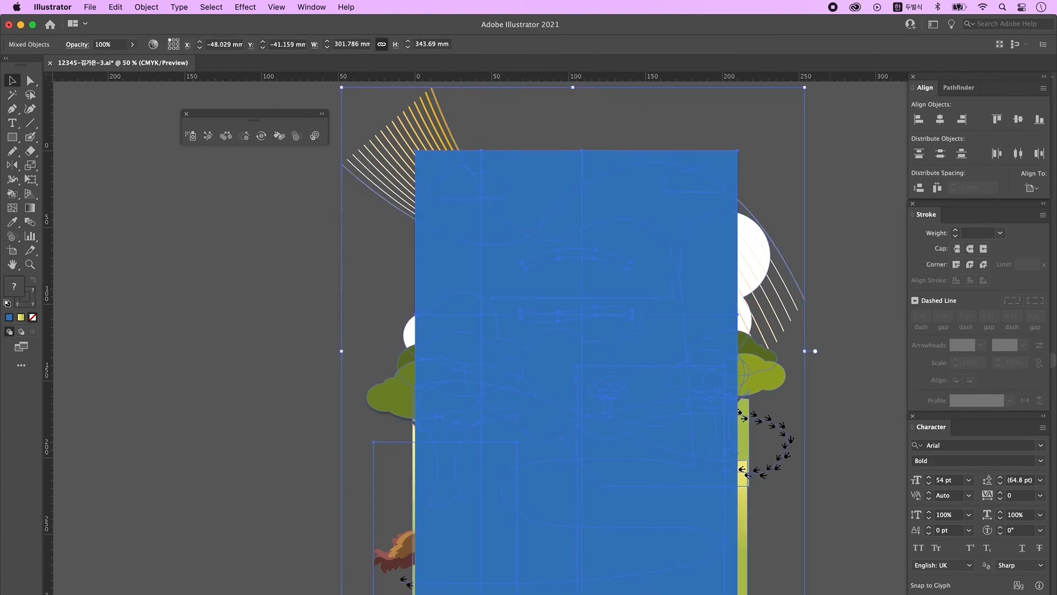
pyautogui.rightClick(626, 360)
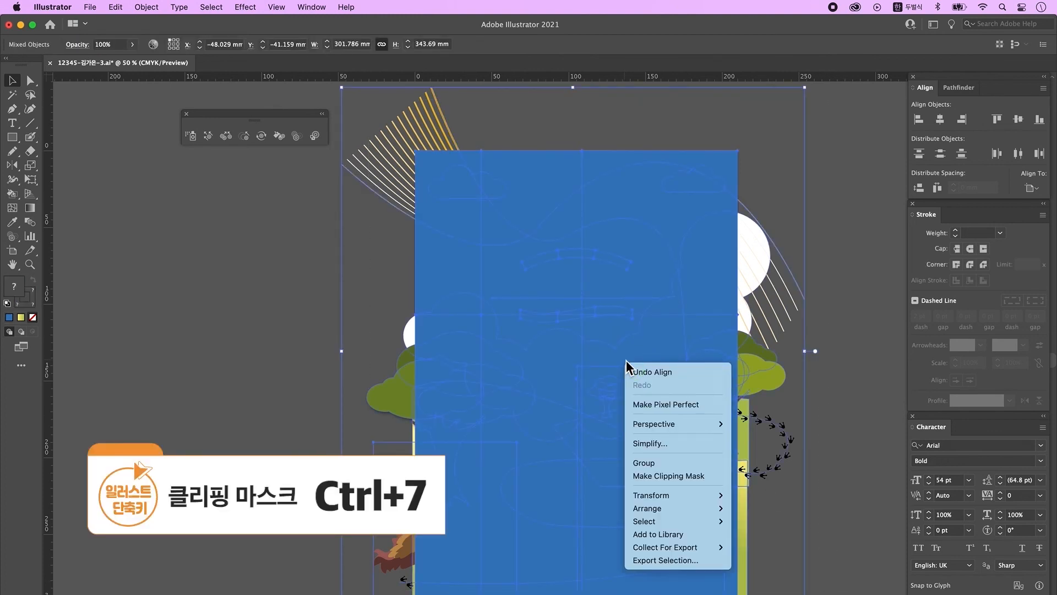
pyautogui.click(673, 478)
pyautogui.click(798, 487)
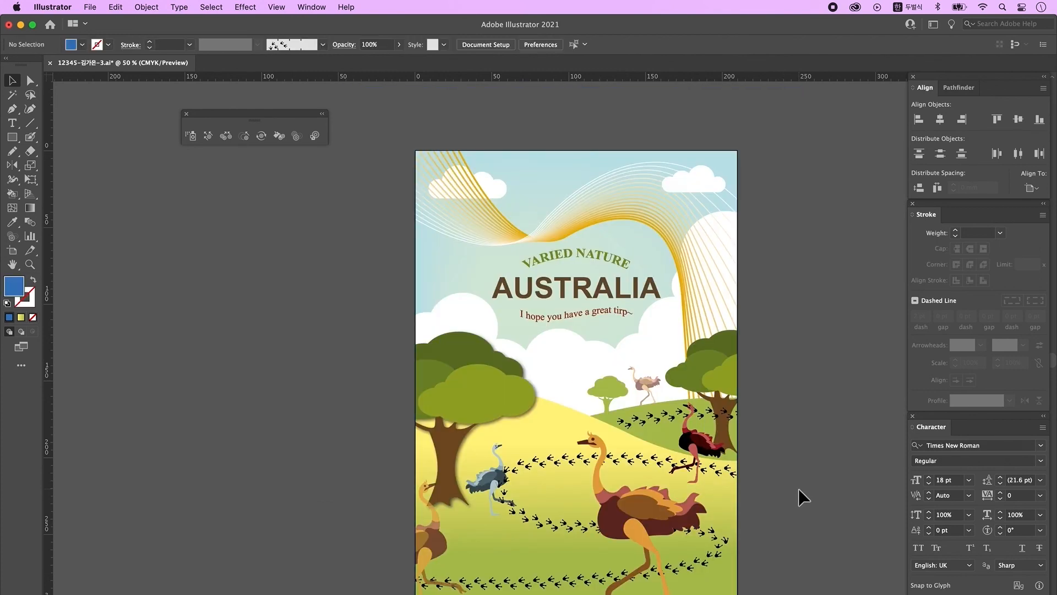
pyautogui.click(91, 8)
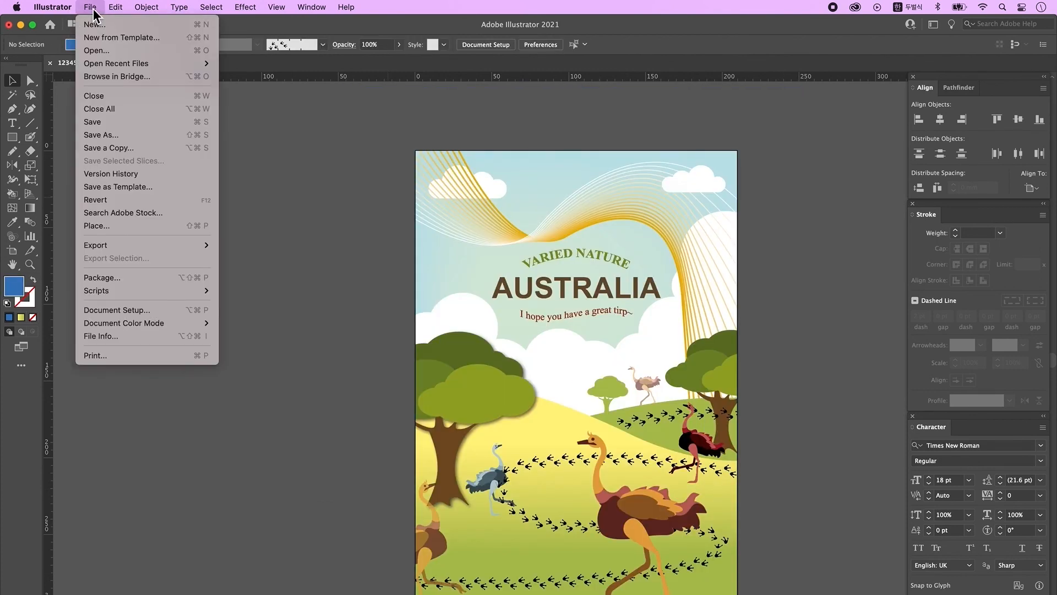
pyautogui.click(100, 121)
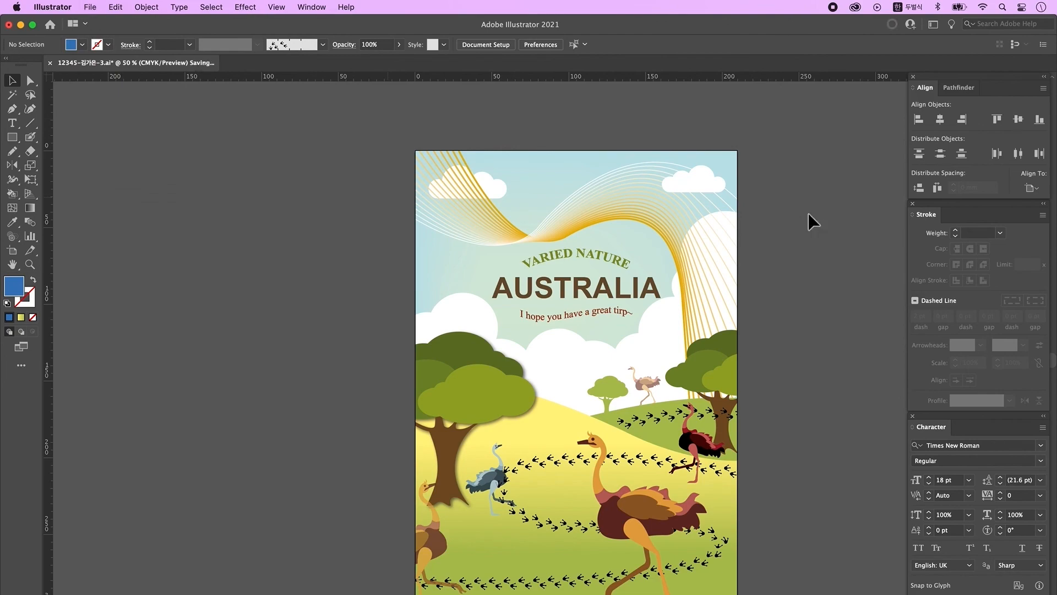